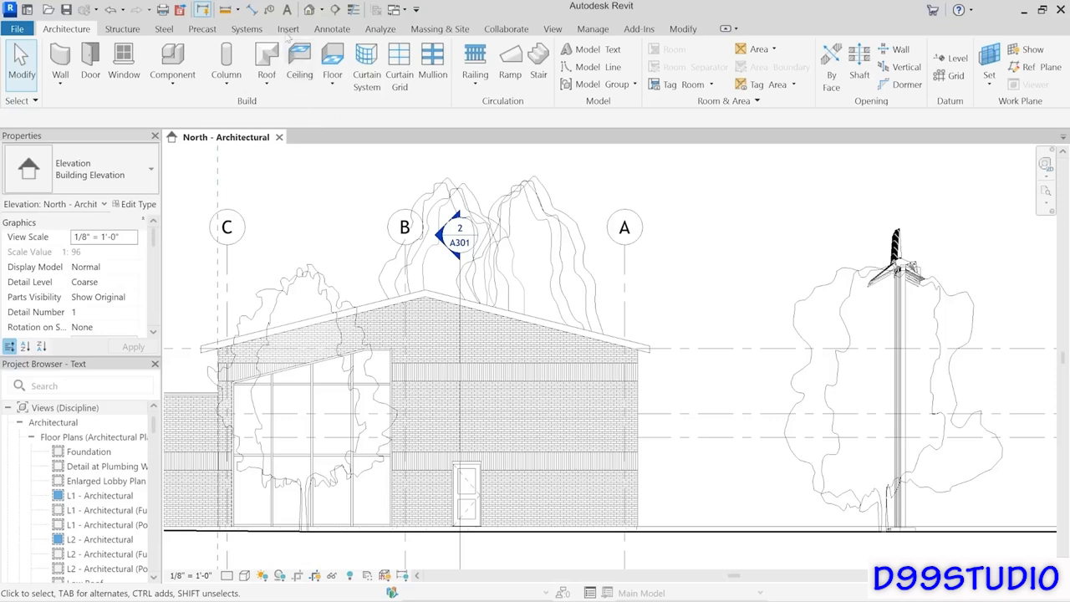
Step: Place a text note without a leader reading "Fascia" in the empty area beside grid A, keeping the text changes
{"action": "left_click", "coordinate": [287, 10]}
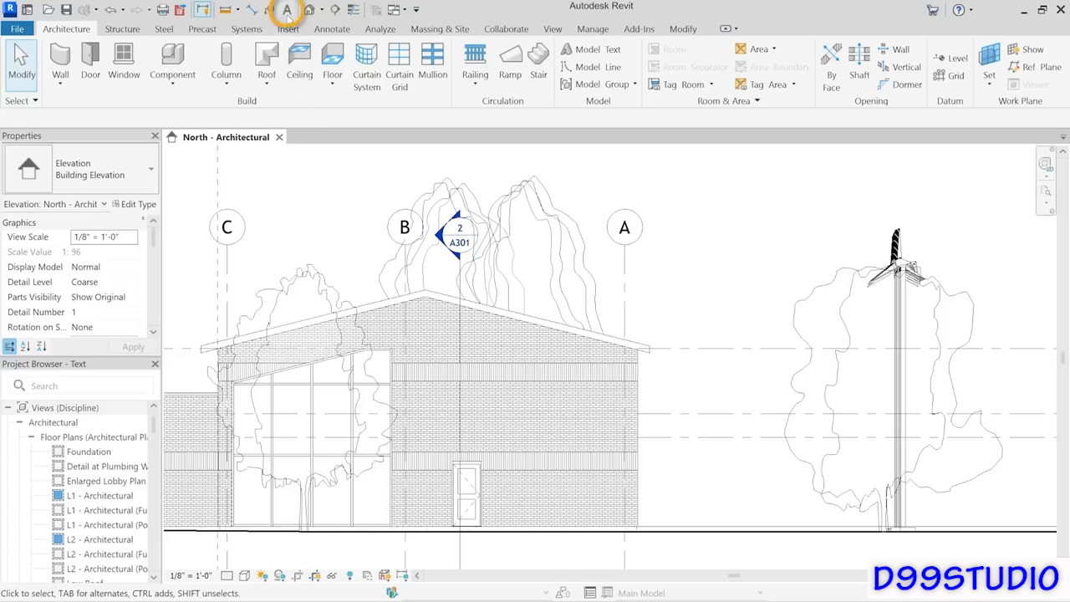
{"action": "left_click", "coordinate": [338, 30]}
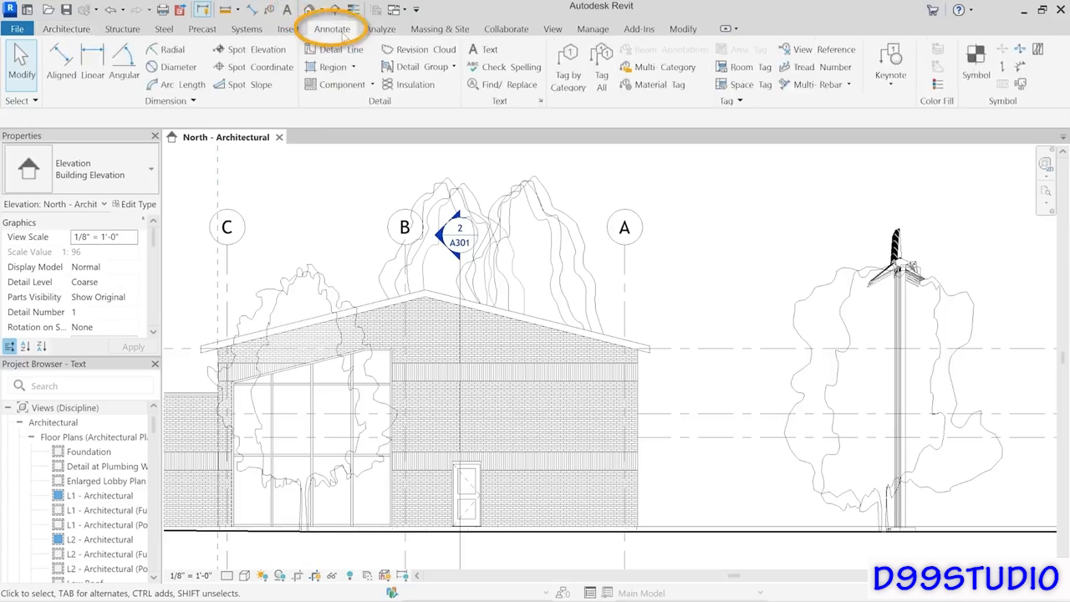
{"action": "left_click", "coordinate": [490, 51]}
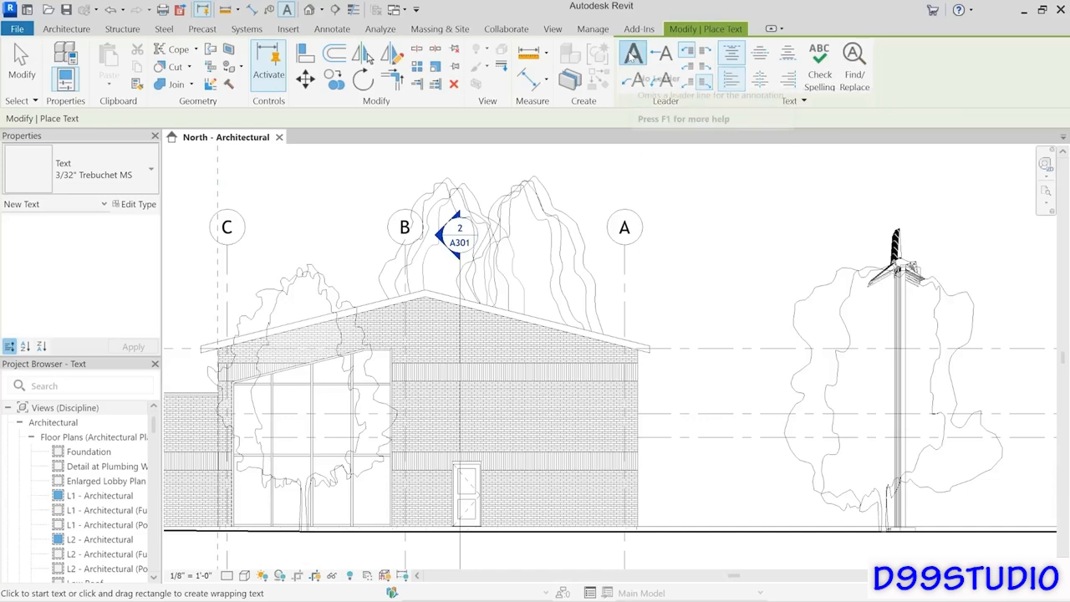
{"action": "left_click", "coordinate": [719, 245]}
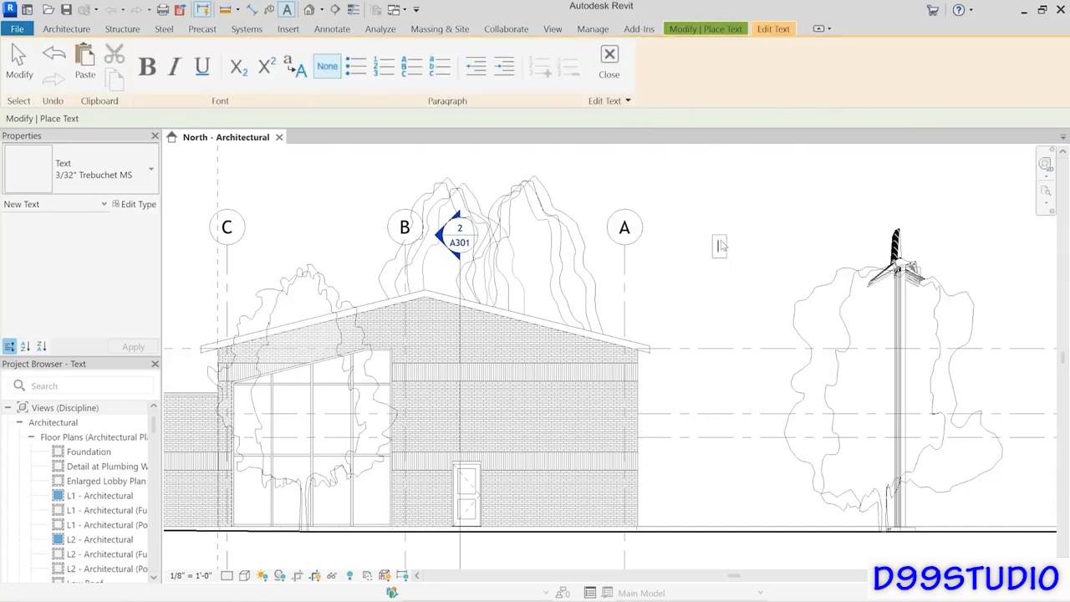
{"action": "type", "text": "Fascia"}
{"action": "key", "text": "Return"}
{"action": "key", "text": "BackSpace"}
{"action": "key", "text": "Escape"}
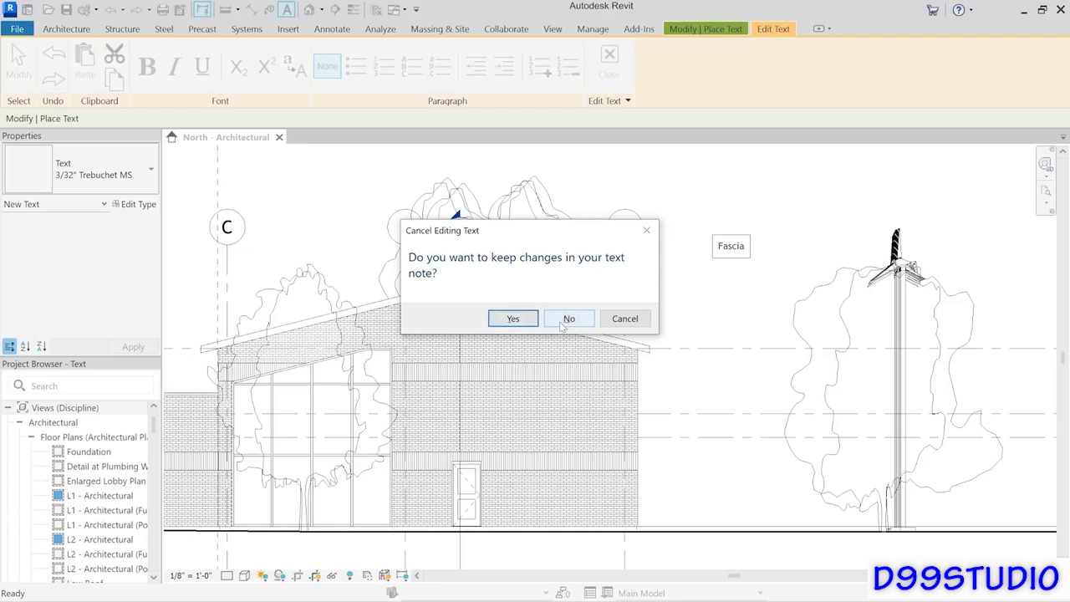
{"action": "left_click", "coordinate": [513, 319]}
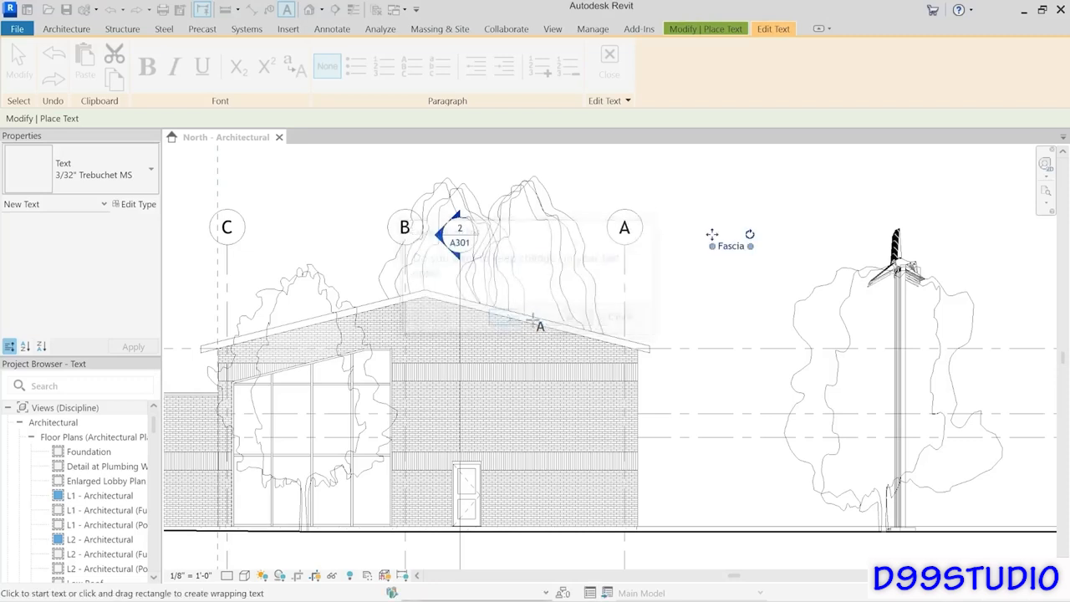
Step: Place a second text note reading "Note" just below the Fascia note and finish placing text
{"action": "left_click", "coordinate": [736, 288]}
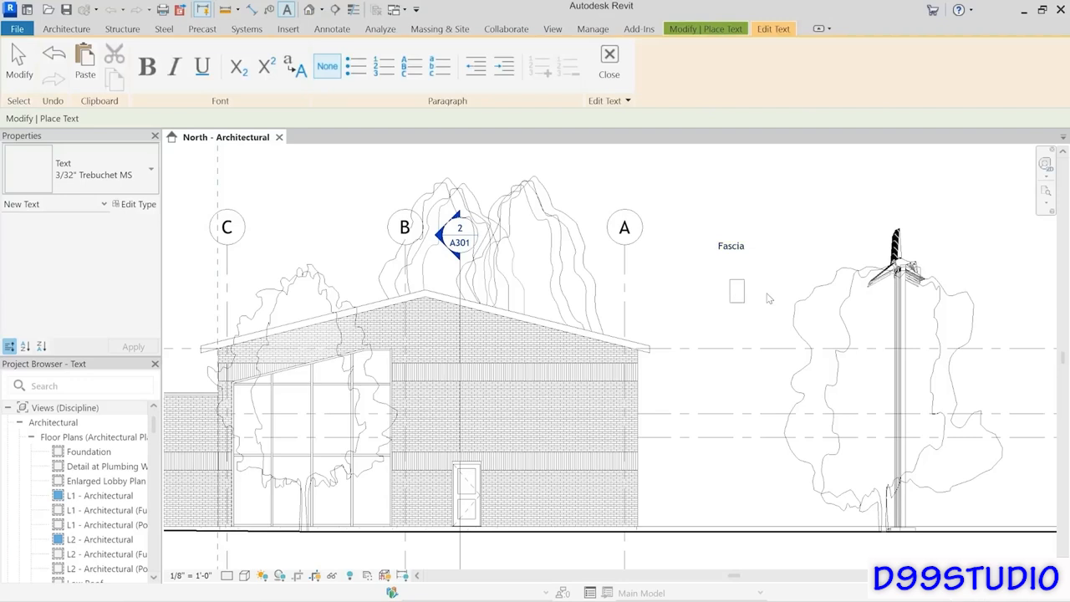
{"action": "type", "text": "Note"}
{"action": "left_click", "coordinate": [769, 330]}
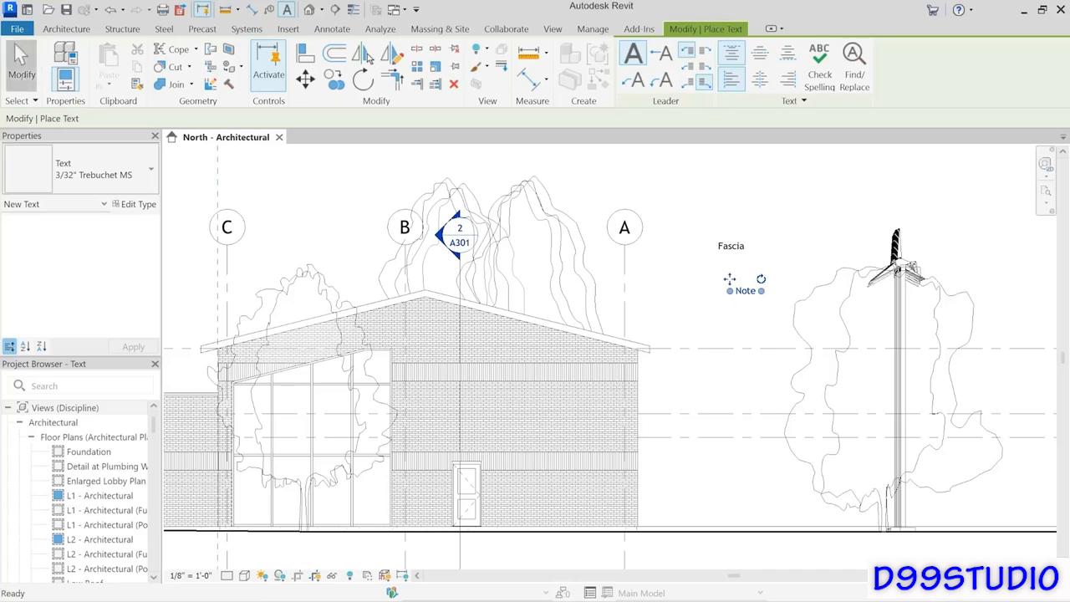
{"action": "left_click", "coordinate": [20, 71]}
Step: Move the "Note" text into left alignment below the Fascia note and rotate it clockwise past vertical
{"action": "scroll", "coordinate": [765, 289], "scroll_direction": "up", "scroll_amount": 5}
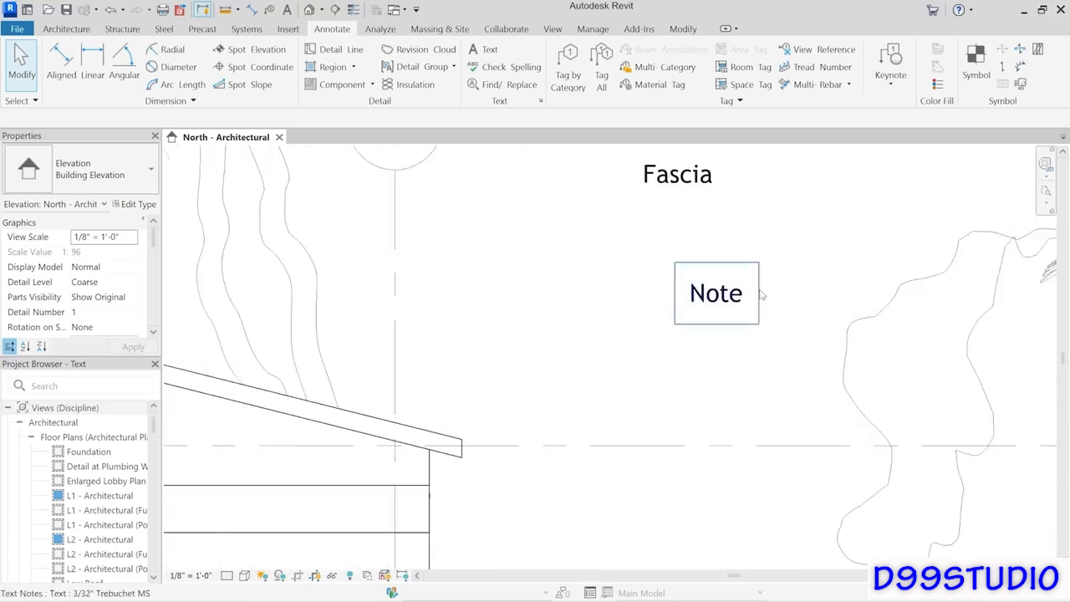
{"action": "left_click", "coordinate": [725, 299]}
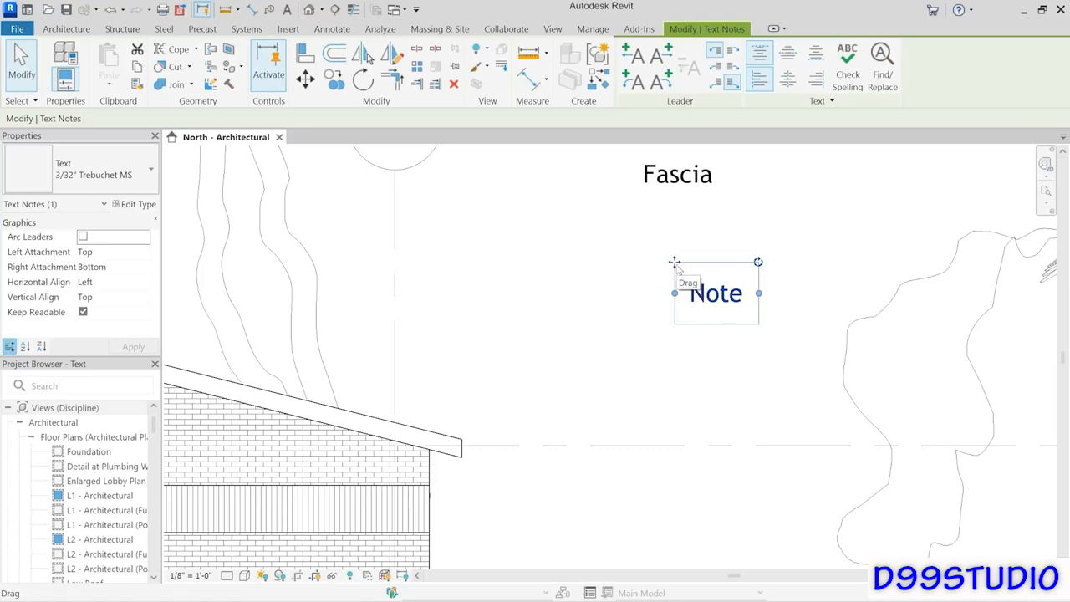
{"action": "left_click_drag", "start_coordinate": [674, 261], "coordinate": [706, 291]}
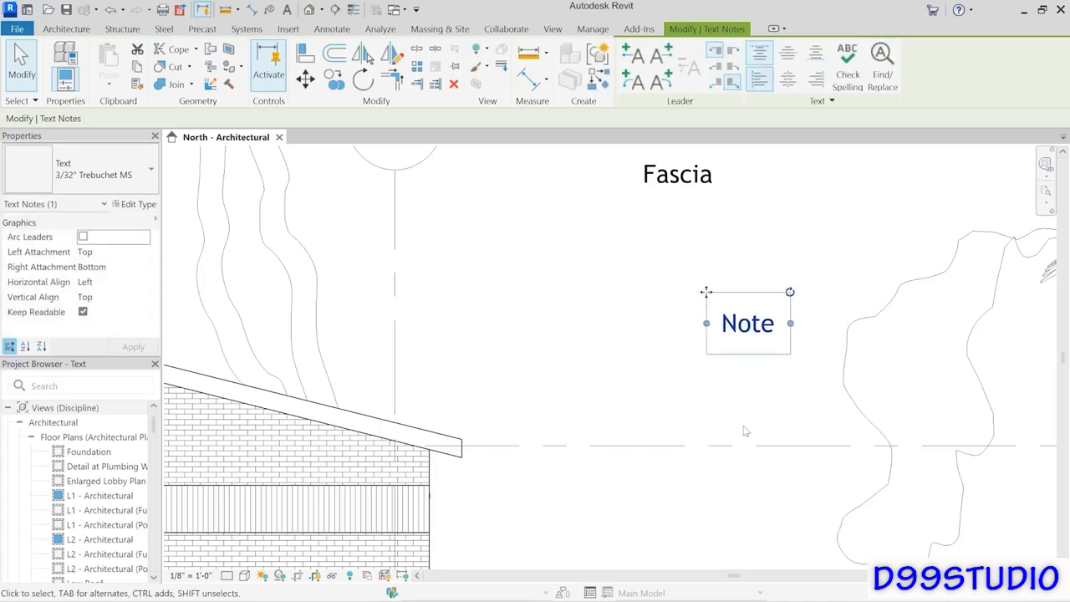
{"action": "left_click_drag", "start_coordinate": [706, 292], "coordinate": [628, 272]}
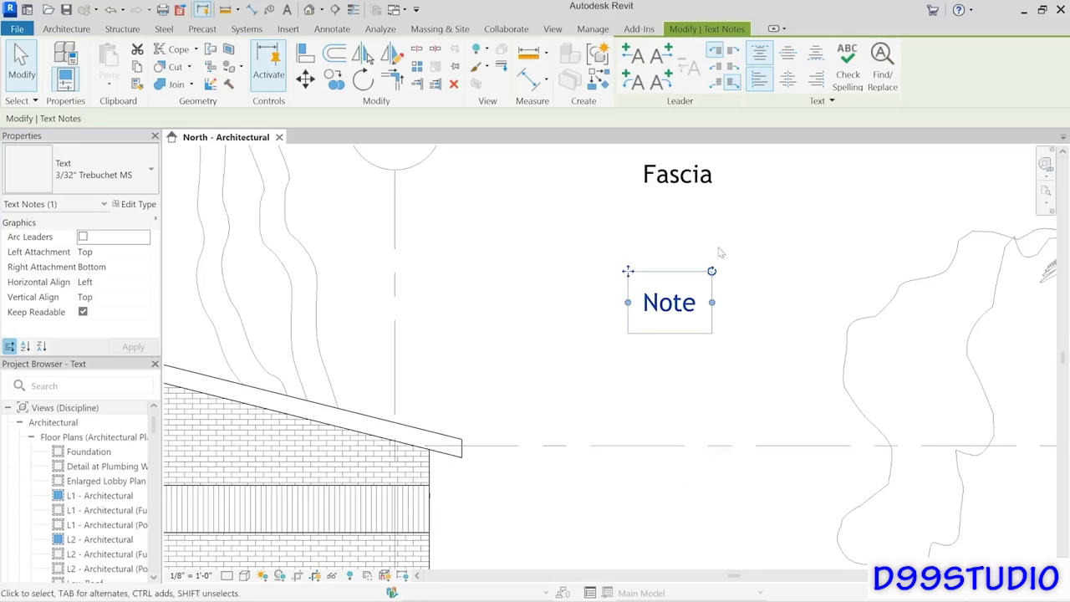
{"action": "left_click_drag", "start_coordinate": [712, 271], "coordinate": [721, 292]}
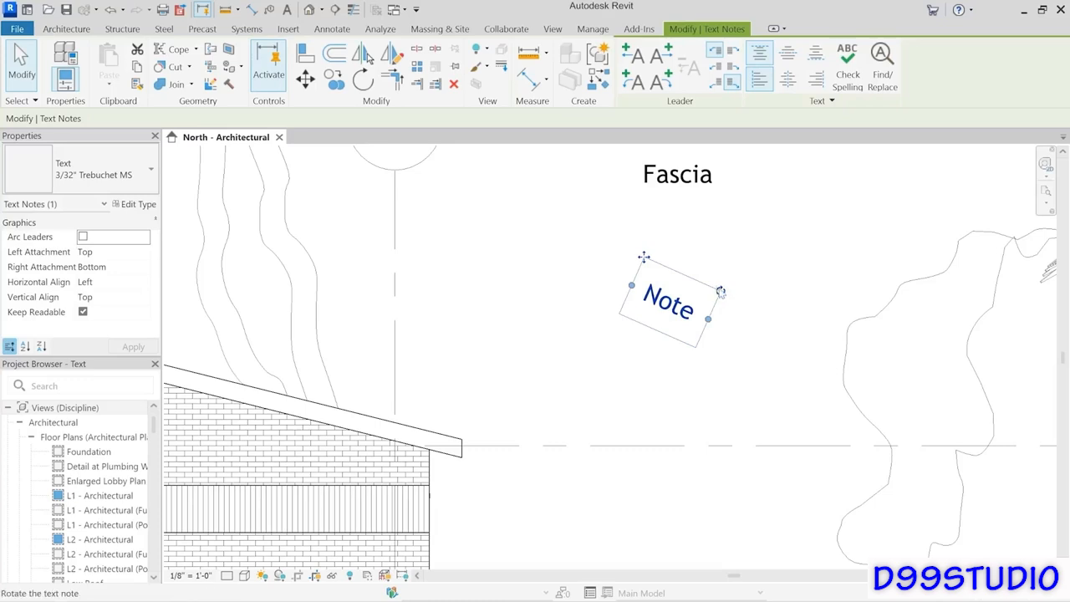
{"action": "left_click_drag", "start_coordinate": [722, 306], "coordinate": [672, 354]}
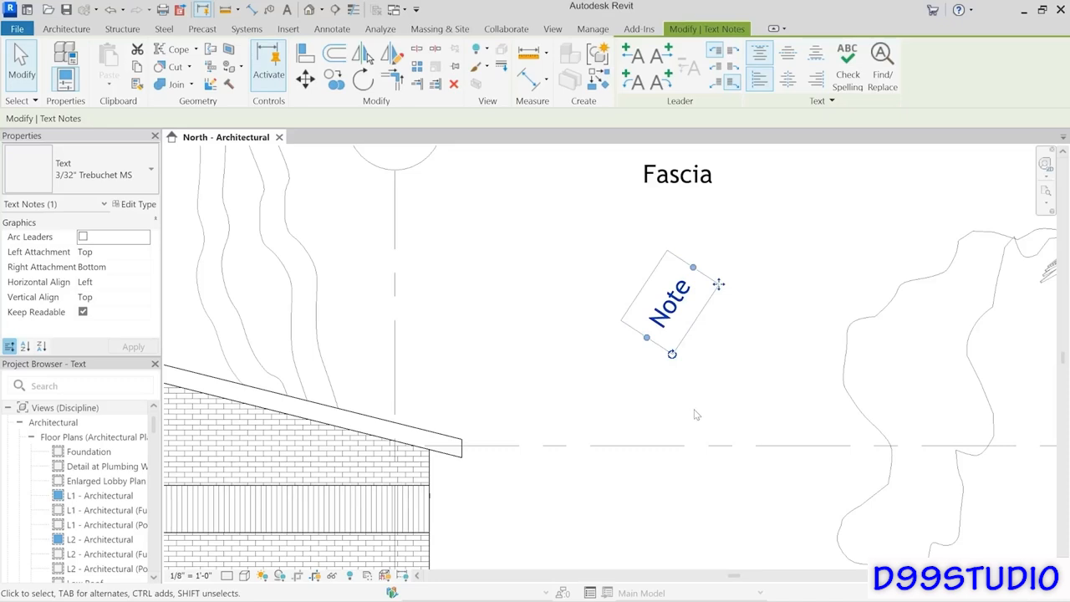
Step: Switch Keep Readable off and back on for the rotated "Note" text, and delete that note
{"action": "left_click", "coordinate": [83, 313]}
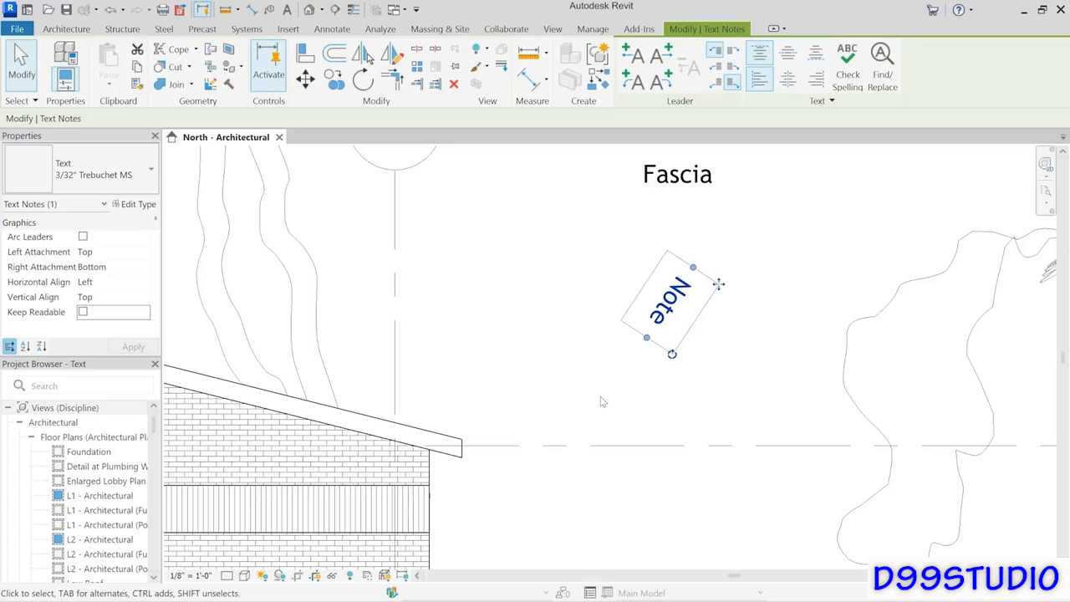
{"action": "left_click", "coordinate": [83, 311]}
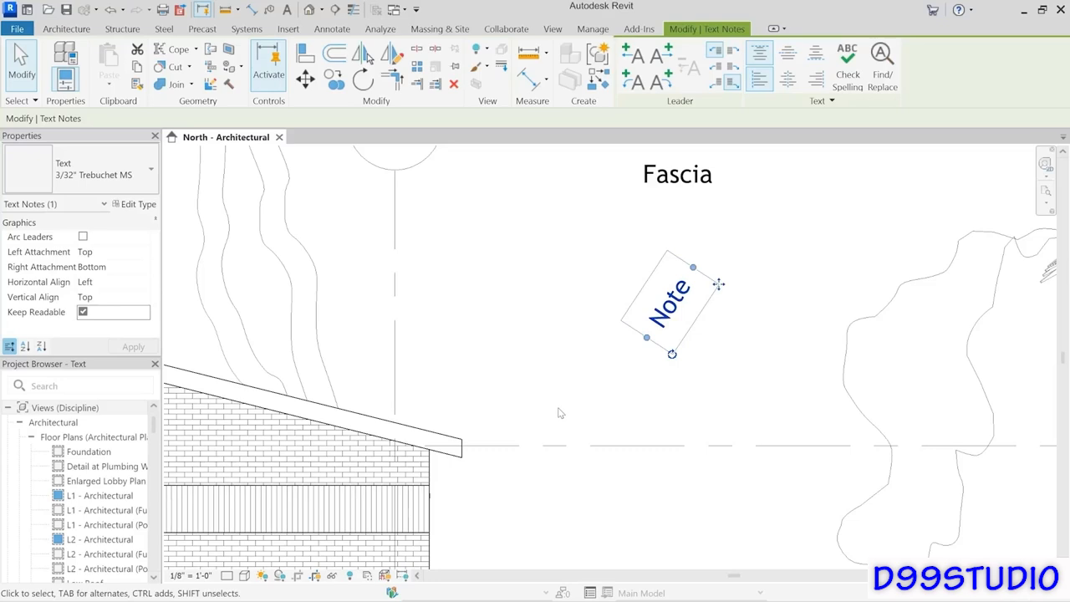
{"action": "key", "text": "Delete"}
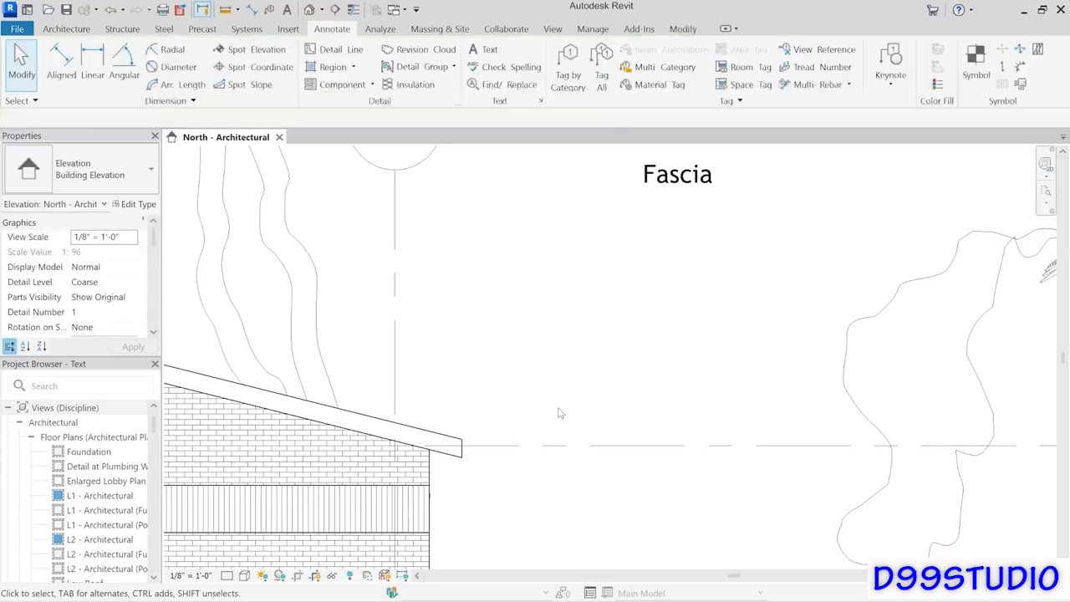
Step: Move the Fascia note down and slightly left, closer to the roof edge
{"action": "left_click", "coordinate": [667, 192]}
{"action": "middle_click_drag", "start_coordinate": [704, 235], "coordinate": [700, 255]}
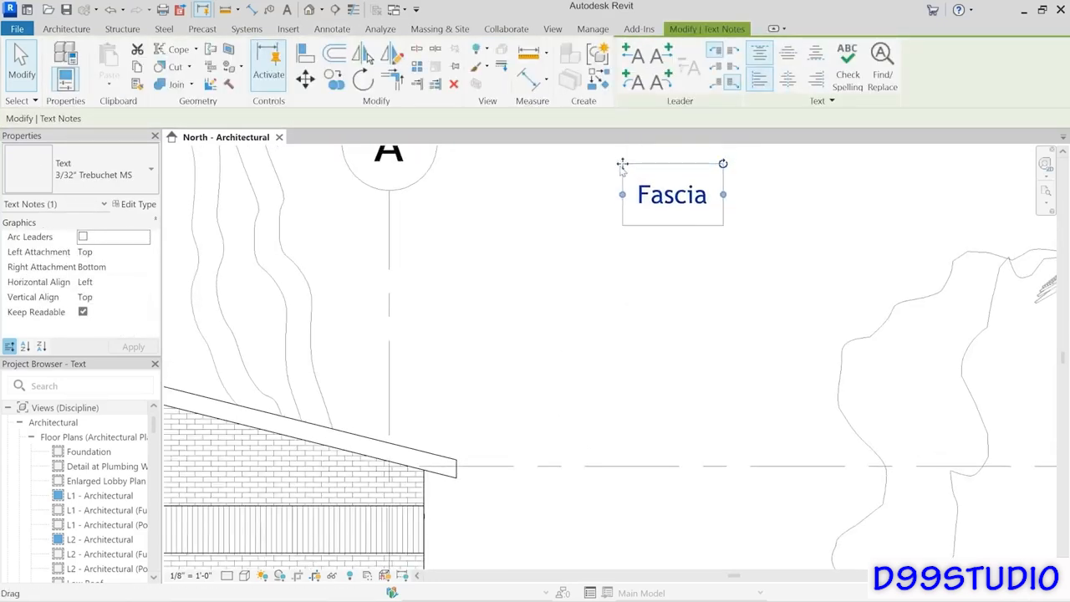
{"action": "left_click_drag", "start_coordinate": [622, 163], "coordinate": [595, 262]}
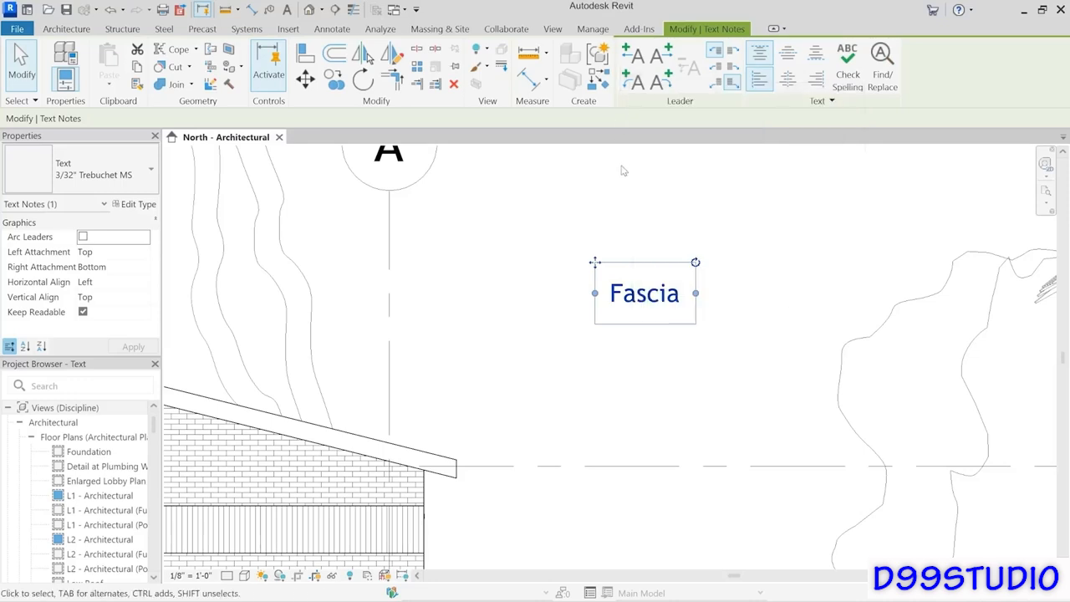
Step: Add a left straight leader to the Fascia note, pointing at the roof fascia with a horizontal shoulder level with the text
{"action": "left_click", "coordinate": [637, 60]}
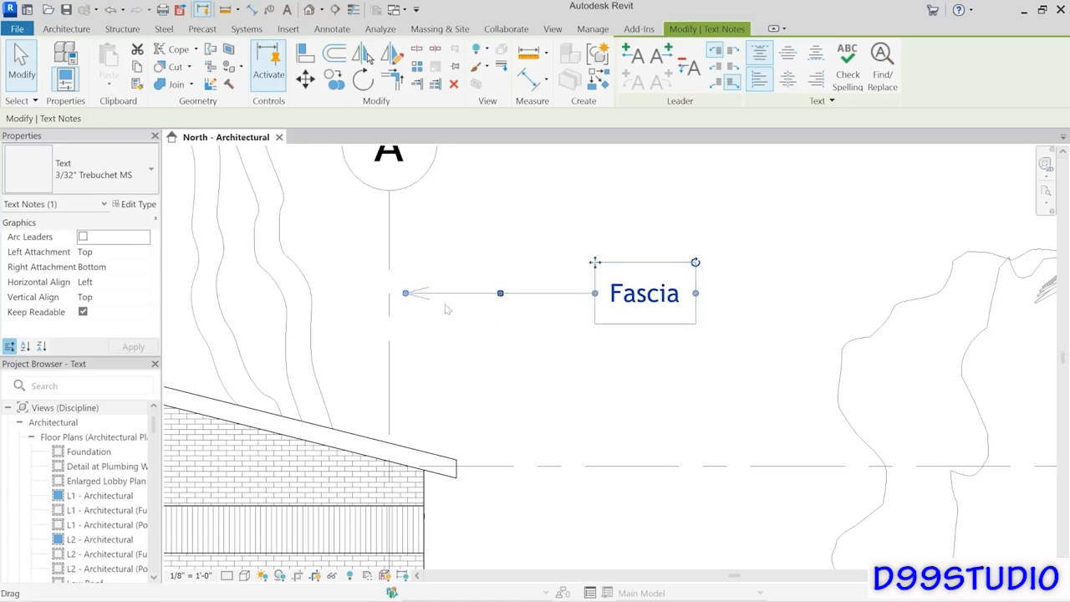
{"action": "left_click_drag", "start_coordinate": [406, 293], "coordinate": [387, 452]}
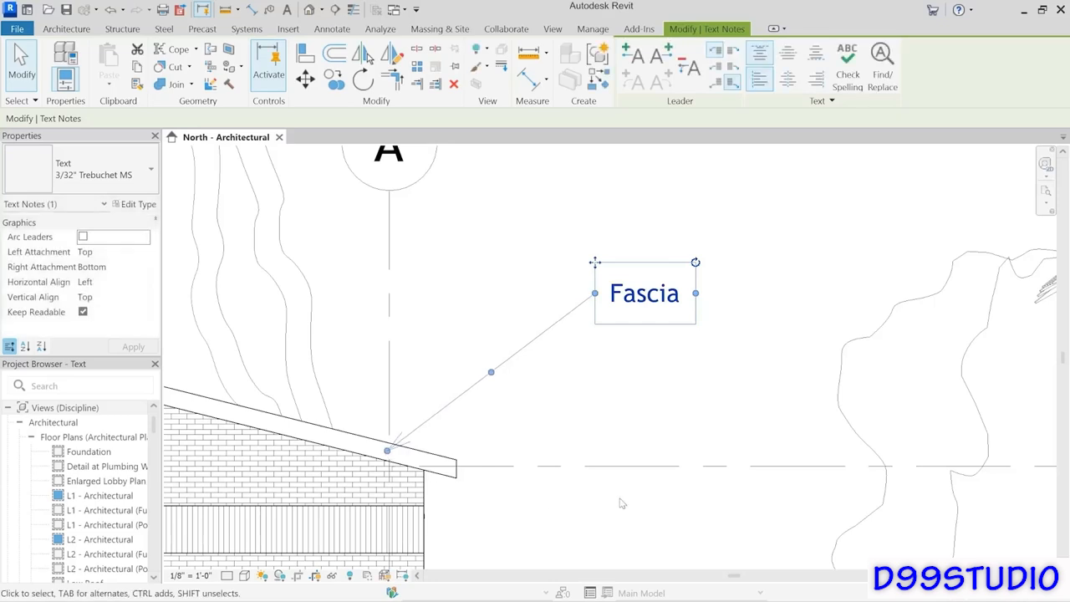
{"action": "left_click_drag", "start_coordinate": [492, 373], "coordinate": [538, 294]}
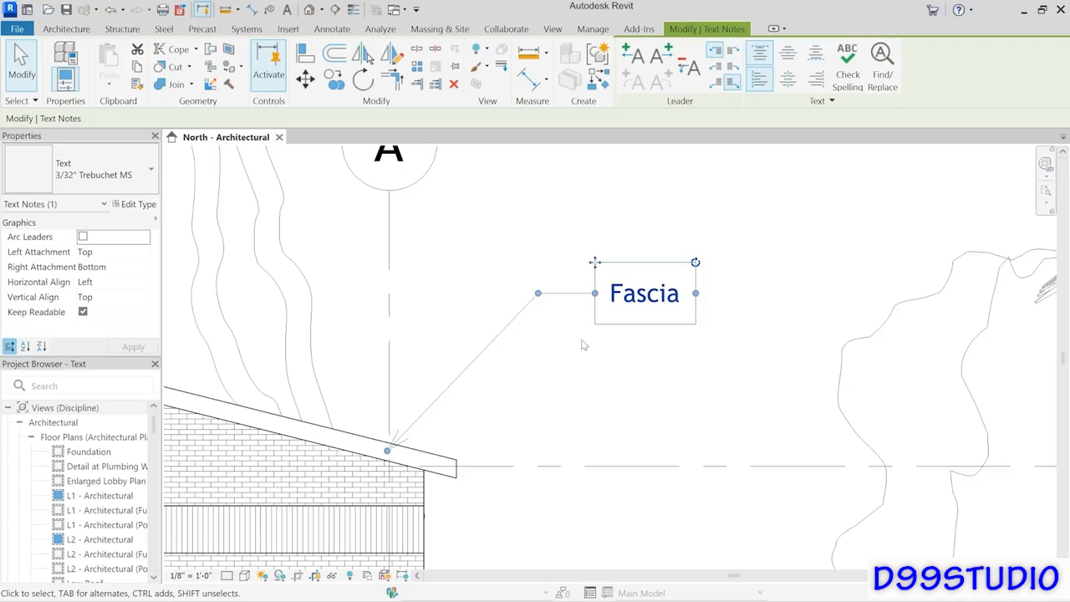
{"action": "mouse_move", "coordinate": [622, 398]}
{"action": "middle_mouse_down"}
{"action": "mouse_move", "coordinate": [619, 310]}
{"action": "mouse_move", "coordinate": [587, 264]}
{"action": "mouse_move", "coordinate": [539, 255]}
{"action": "middle_mouse_up"}
{"action": "scroll", "coordinate": [576, 263], "scroll_direction": "down", "scroll_amount": 1}
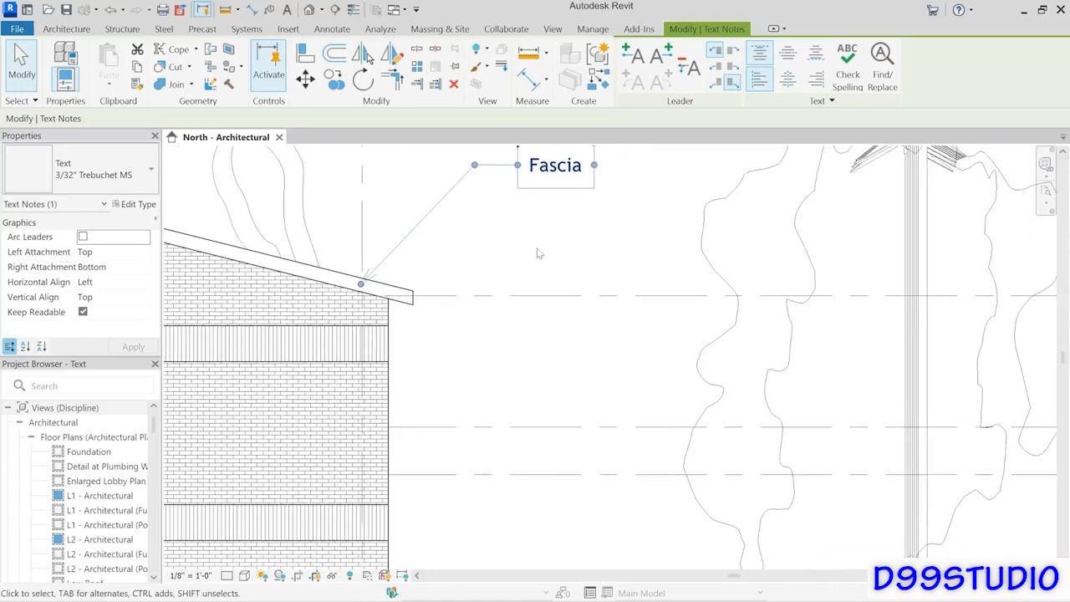
{"action": "left_click", "coordinate": [596, 211]}
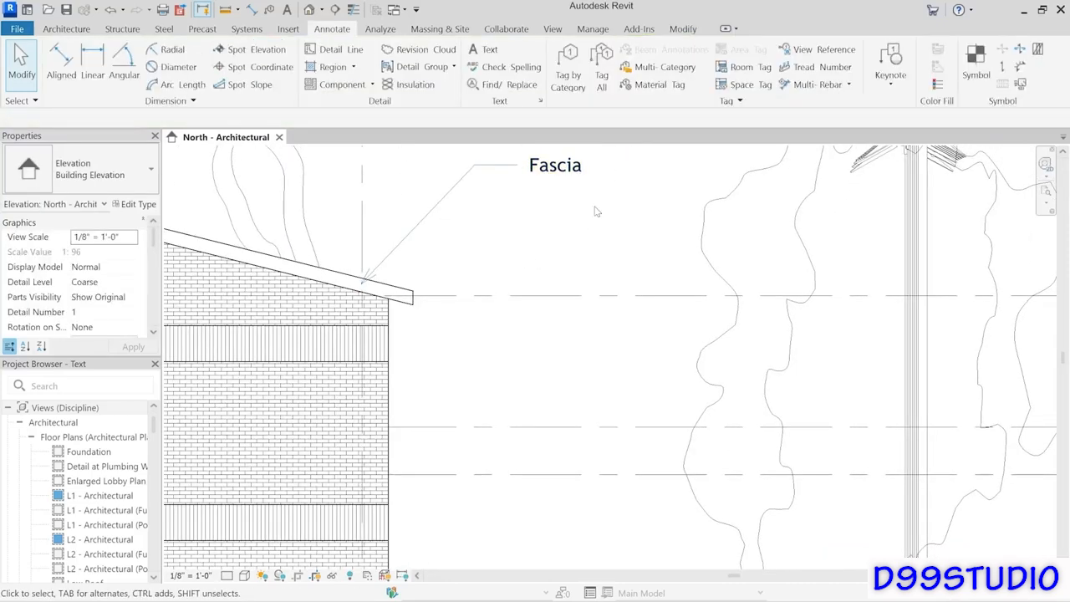
Step: Place a "Brick Soldier Course" note with a two-segment leader from the upper soldier course, aligned below the Fascia note
{"action": "left_click", "coordinate": [489, 52]}
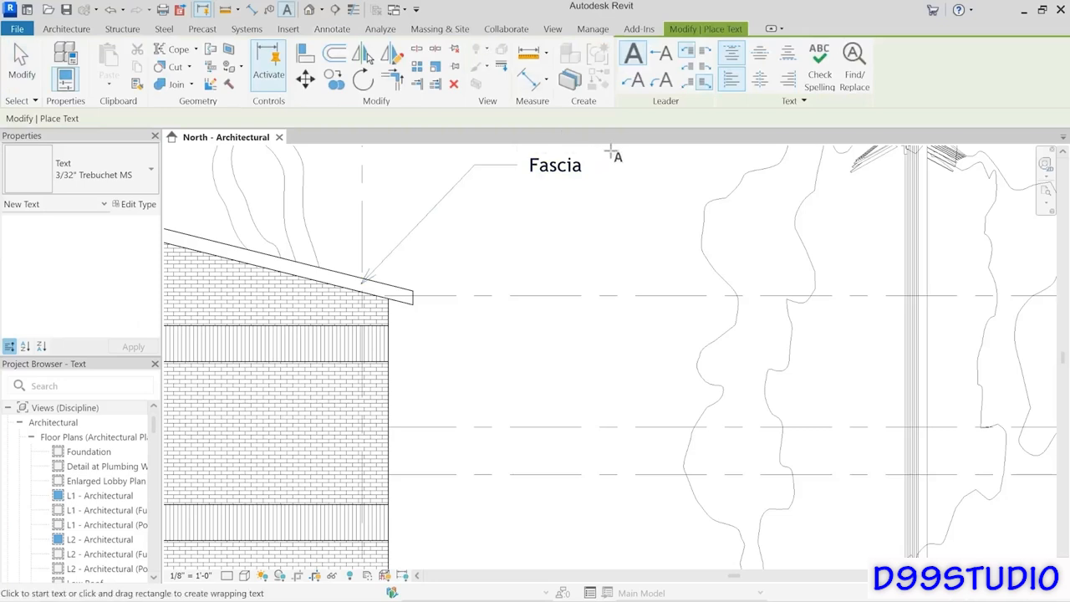
{"action": "left_click", "coordinate": [634, 81]}
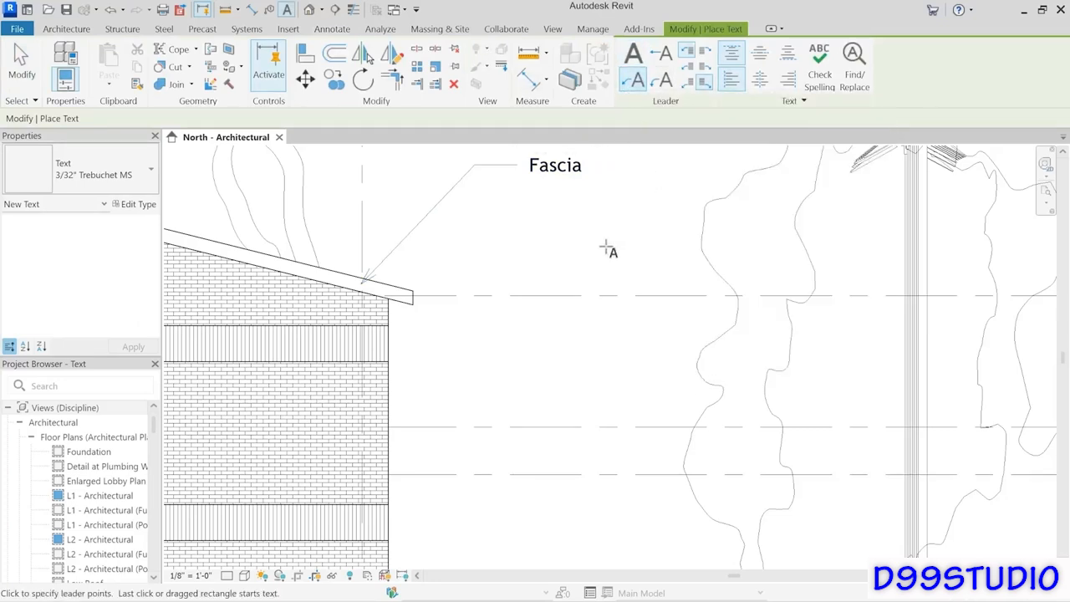
{"action": "left_click", "coordinate": [346, 347]}
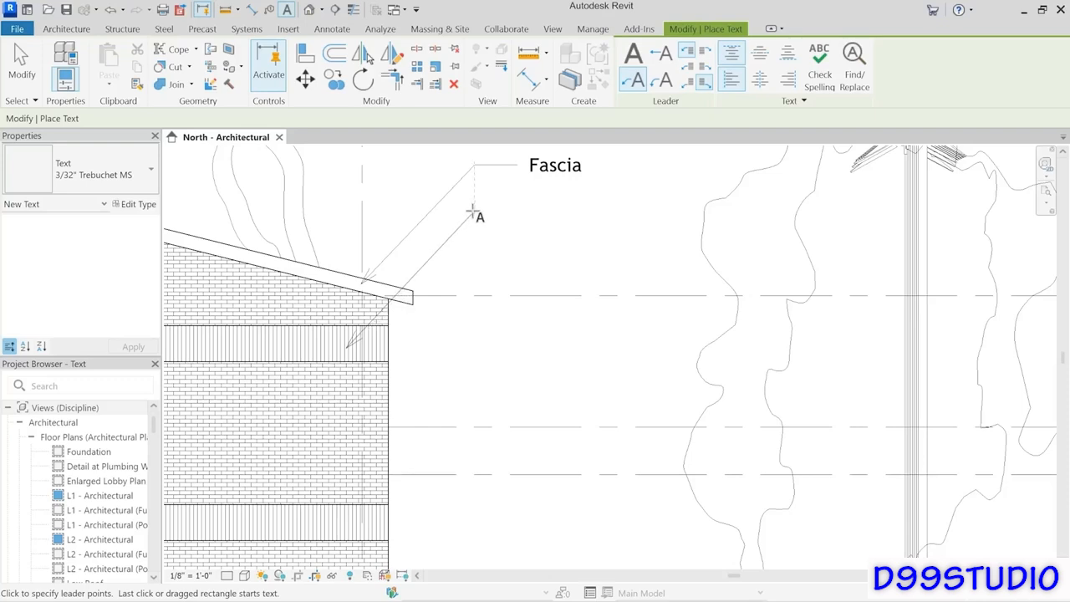
{"action": "left_click", "coordinate": [474, 212]}
{"action": "left_click", "coordinate": [519, 213]}
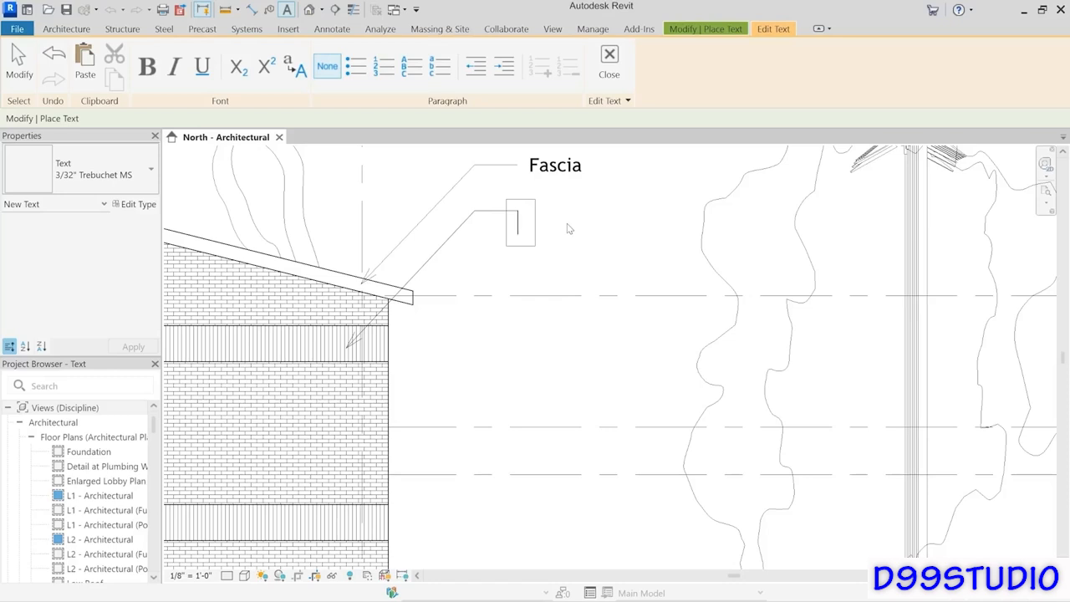
{"action": "type", "text": "Brick Soldier Course"}
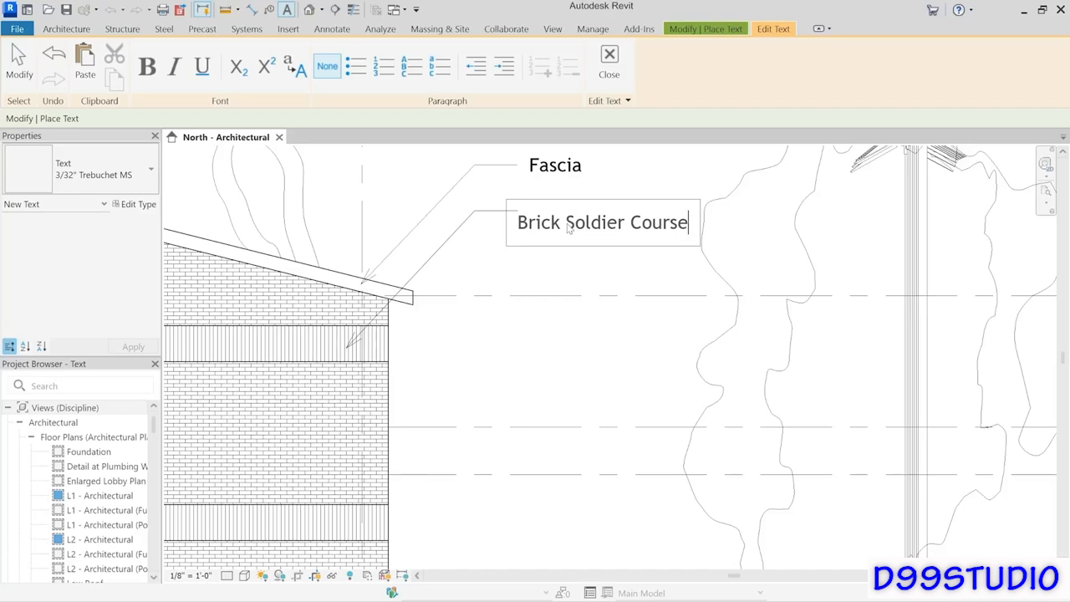
{"action": "left_click", "coordinate": [580, 266]}
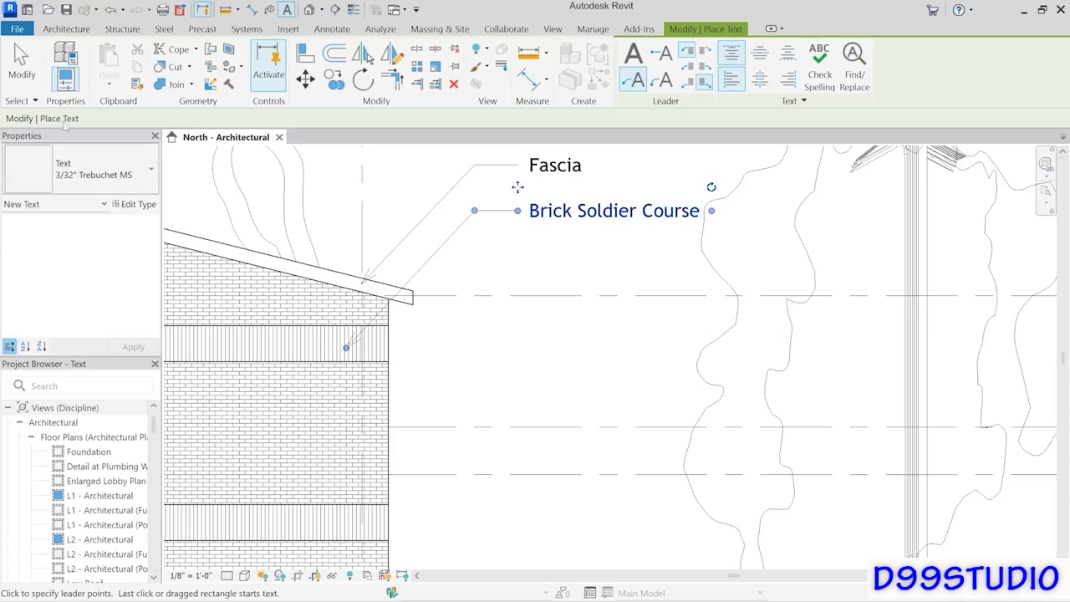
{"action": "left_click", "coordinate": [25, 82]}
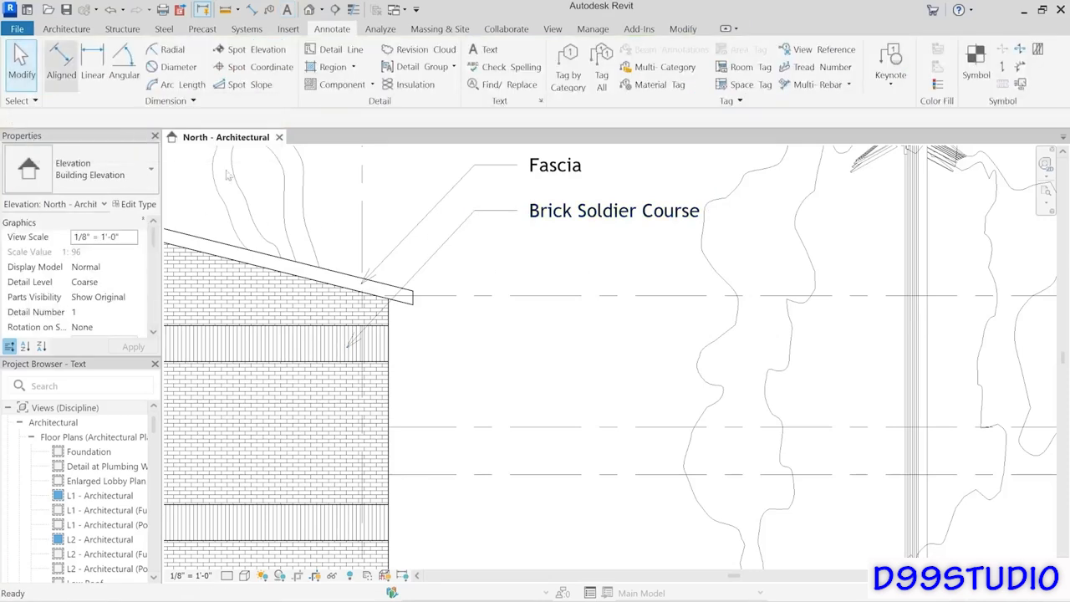
Step: Add right and left straight leaders to the Brick Soldier Course note, and remove the last leader added
{"action": "left_click", "coordinate": [558, 233]}
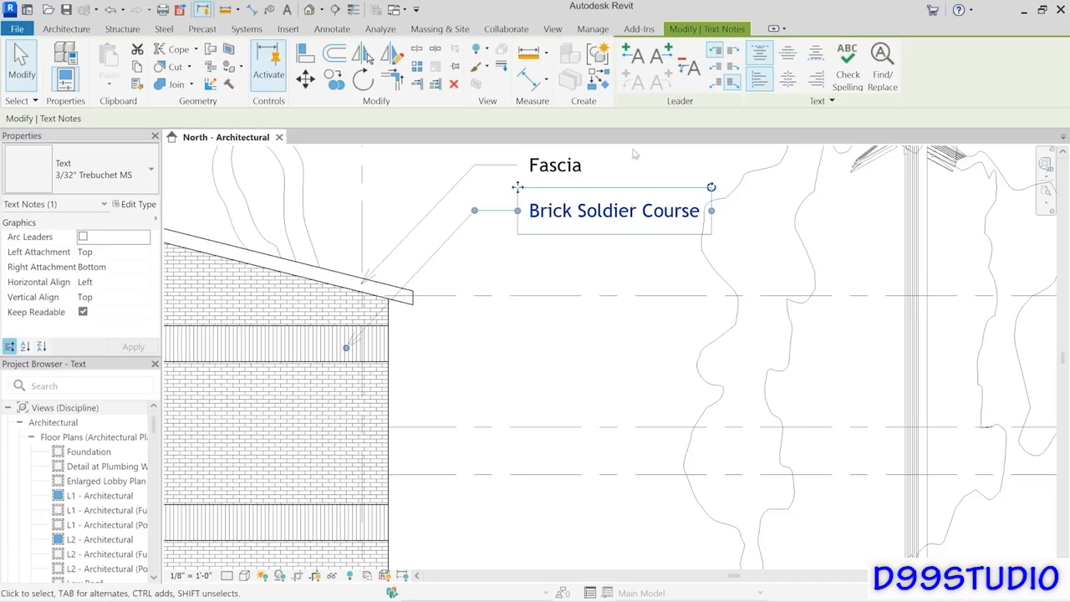
{"action": "left_click", "coordinate": [652, 65]}
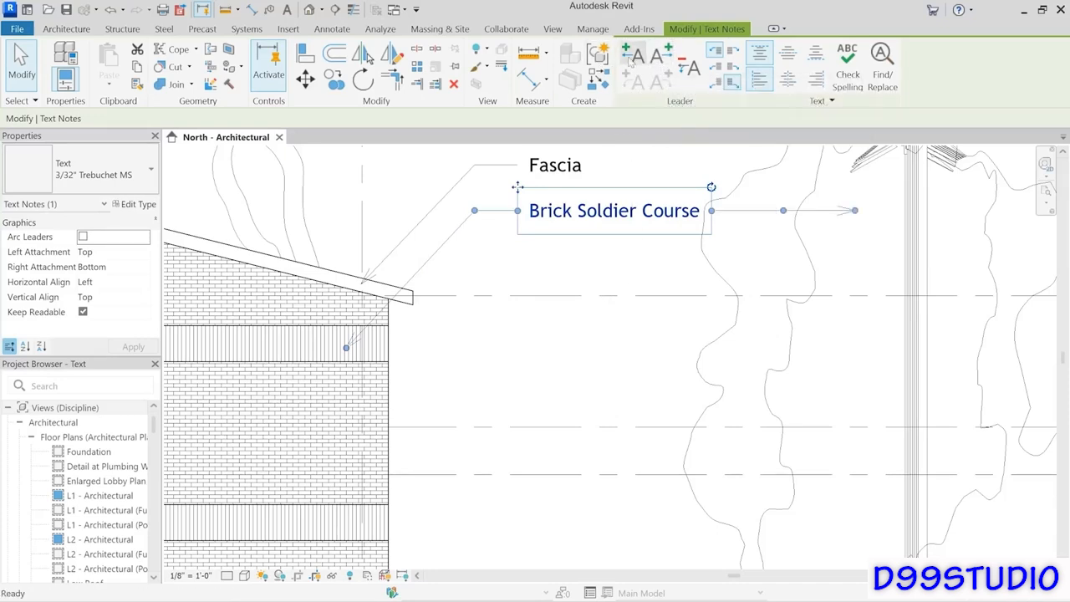
{"action": "left_click", "coordinate": [631, 58]}
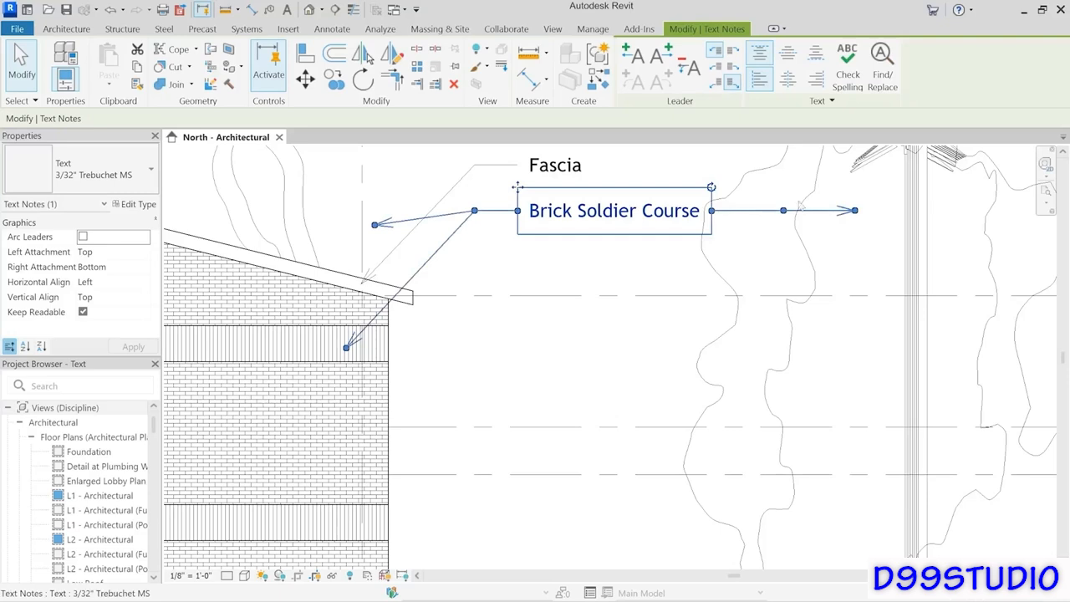
{"action": "left_click", "coordinate": [688, 74]}
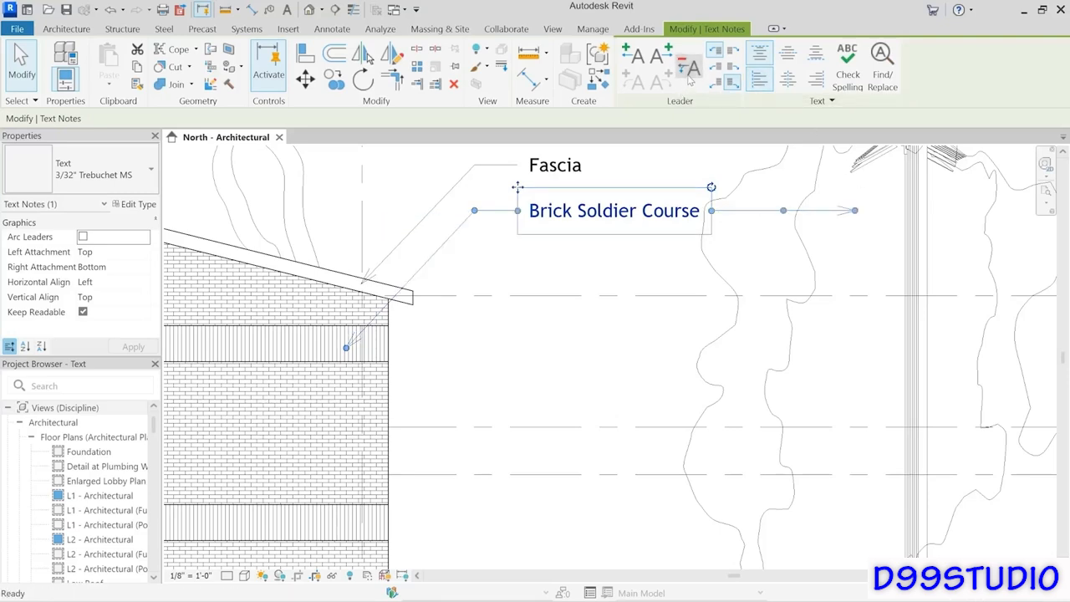
Step: Replace the Brick Soldier Course note's right leader with a second left straight leader pointing at the lower soldier course
{"action": "left_click", "coordinate": [689, 73]}
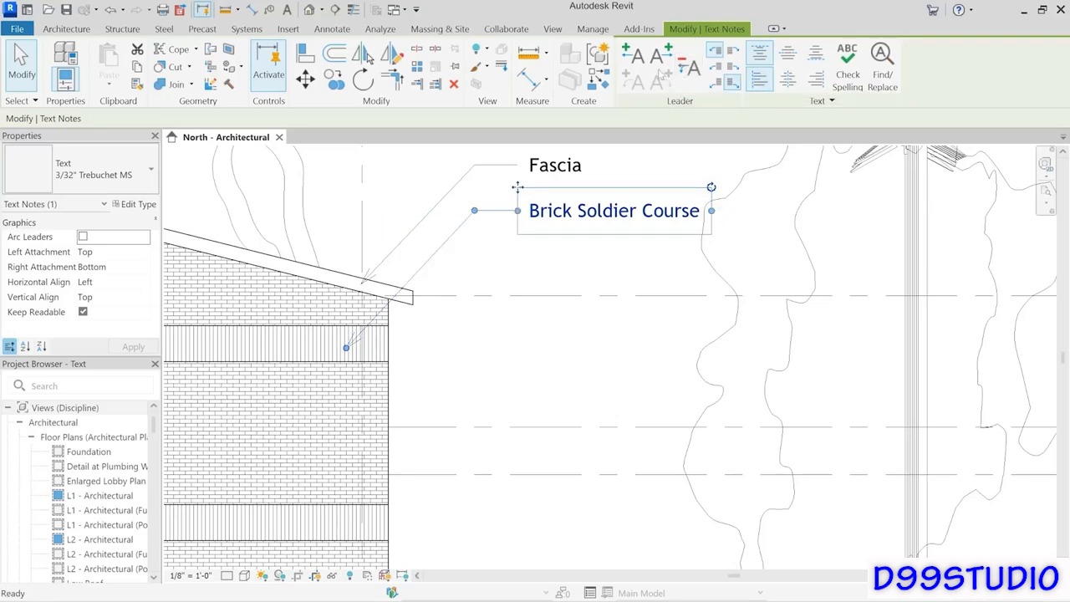
{"action": "left_click", "coordinate": [642, 62]}
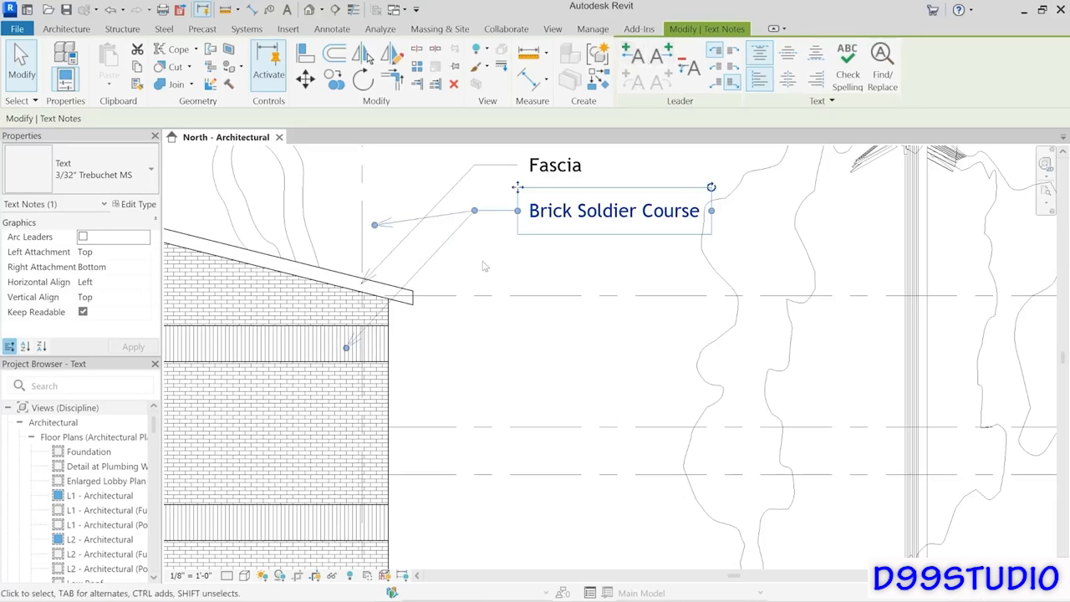
{"action": "left_click_drag", "start_coordinate": [375, 225], "coordinate": [348, 527]}
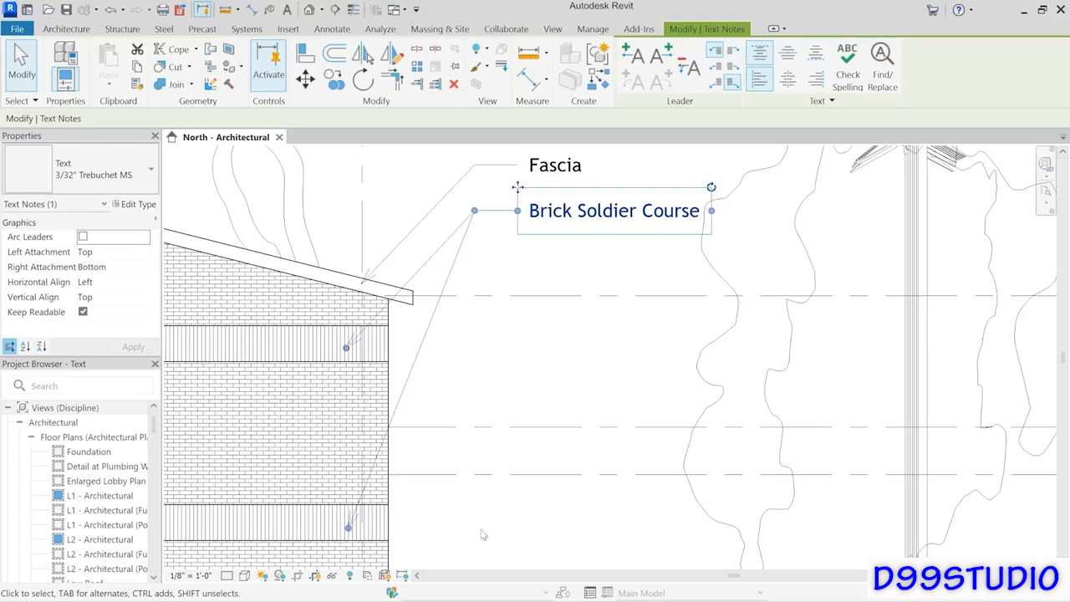
{"action": "middle_click_drag", "start_coordinate": [485, 535], "coordinate": [650, 508]}
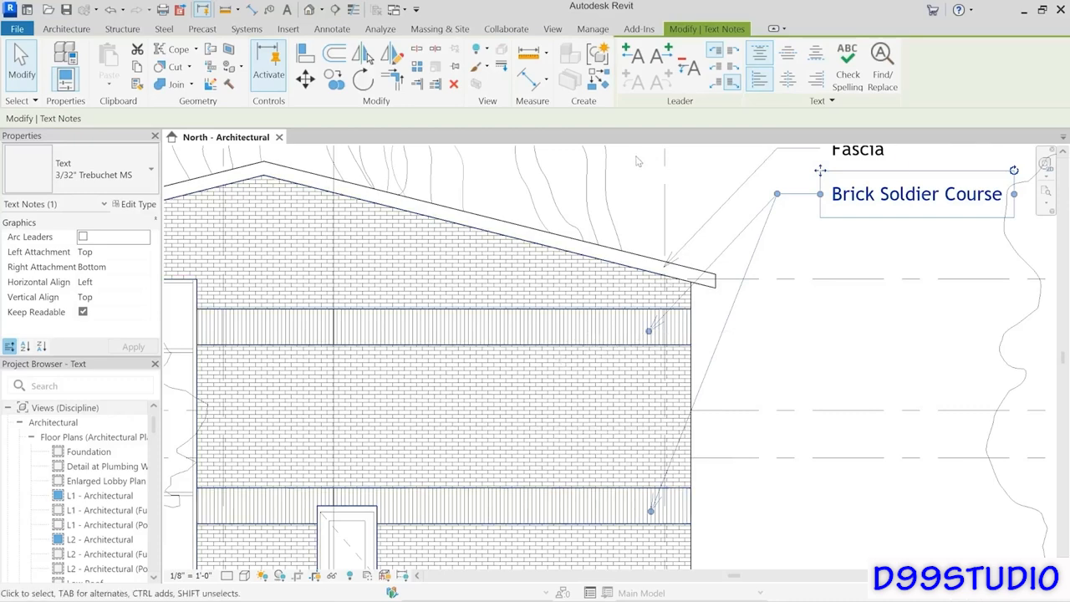
{"action": "left_click", "coordinate": [633, 194]}
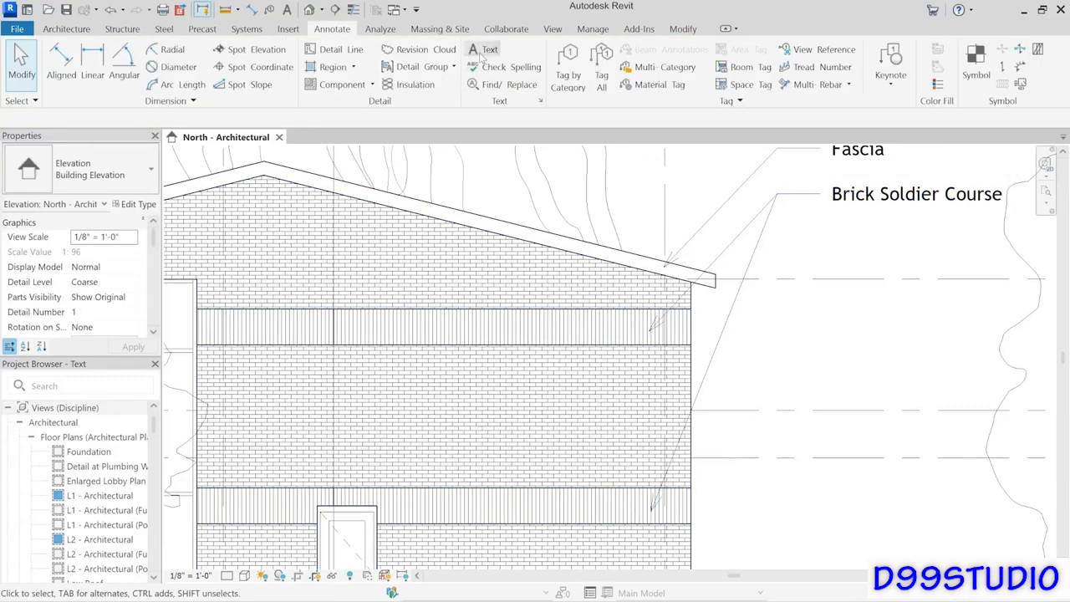
Step: Place a "Face Brick" note with a two-segment leader pointing at the brick wall between the two soldier courses
{"action": "left_click", "coordinate": [482, 57]}
{"action": "left_click", "coordinate": [631, 62]}
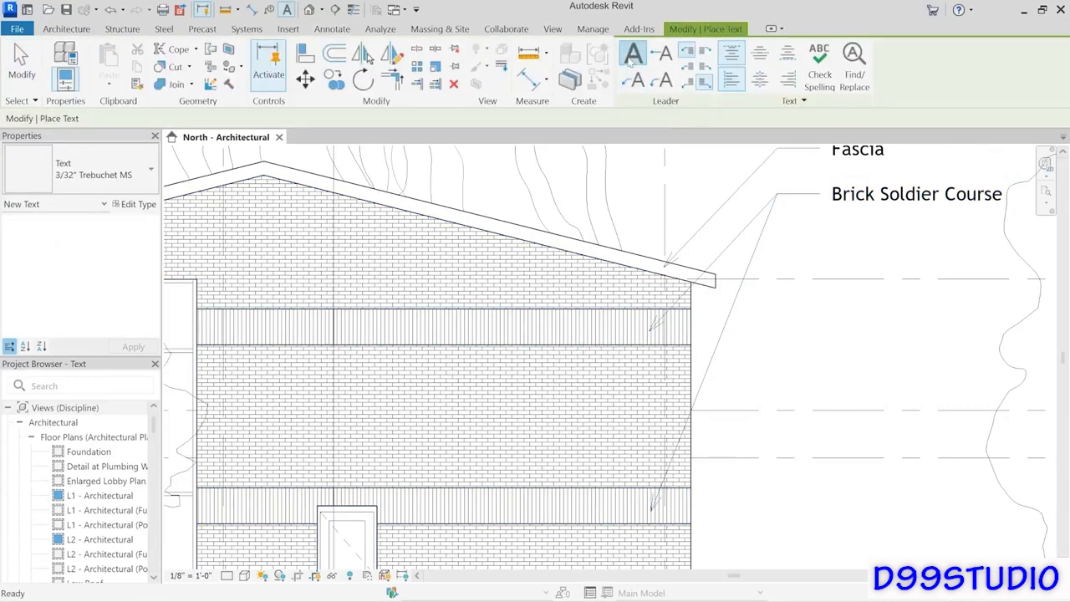
{"action": "left_click", "coordinate": [633, 81]}
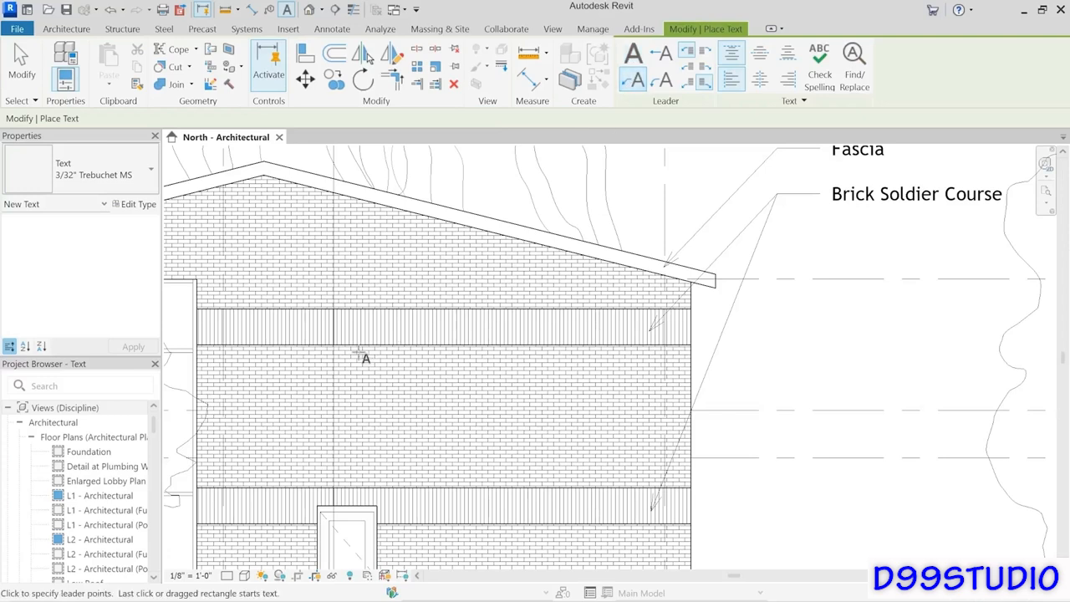
{"action": "left_click", "coordinate": [305, 375]}
{"action": "left_click", "coordinate": [264, 429]}
{"action": "left_click", "coordinate": [365, 430]}
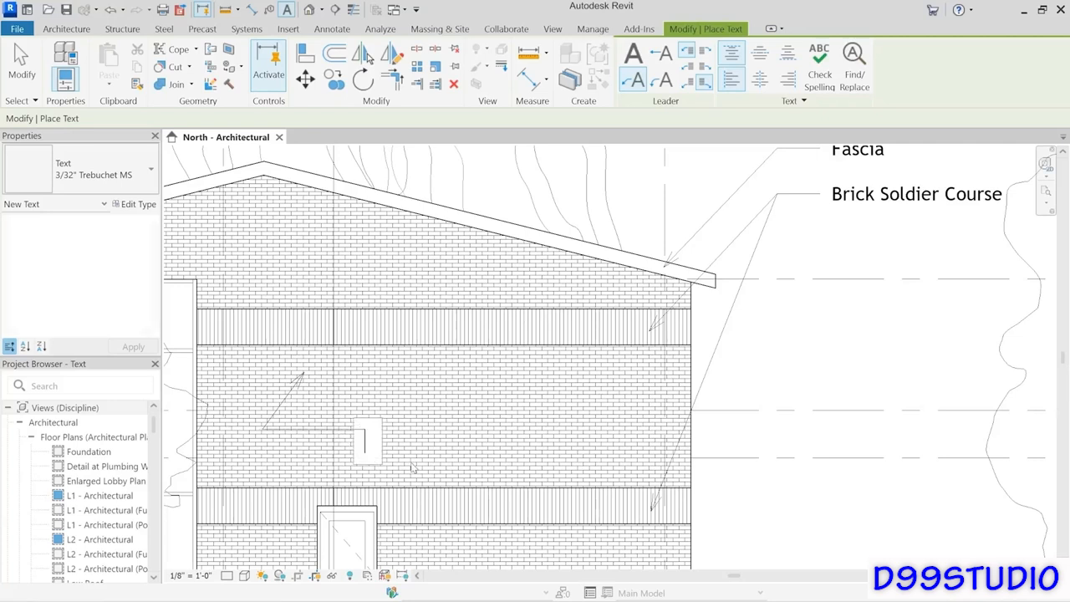
{"action": "type", "text": "Fac"}
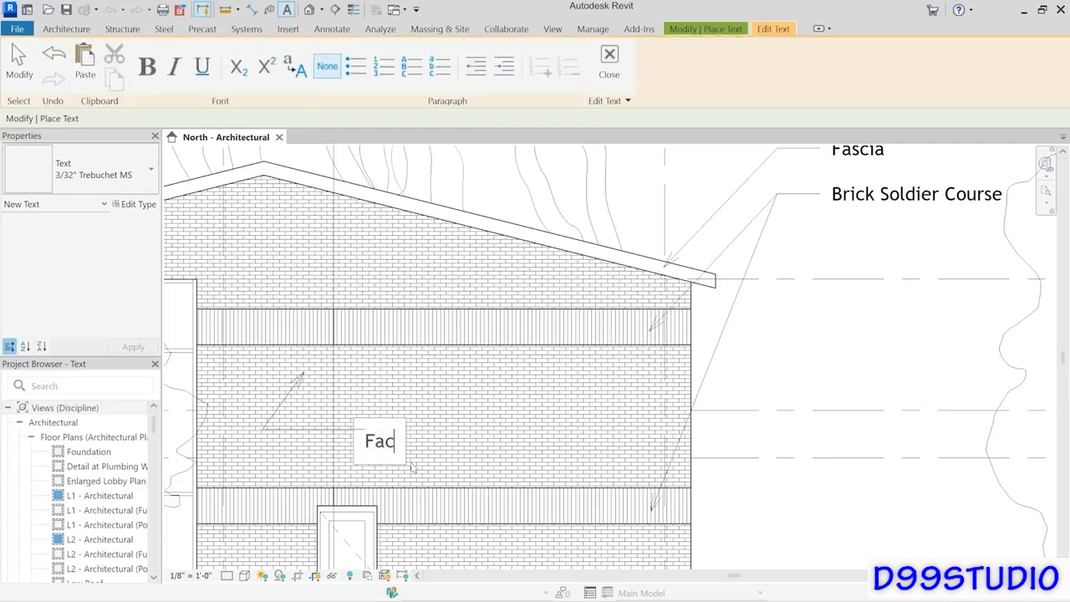
{"action": "type", "text": "e Brick"}
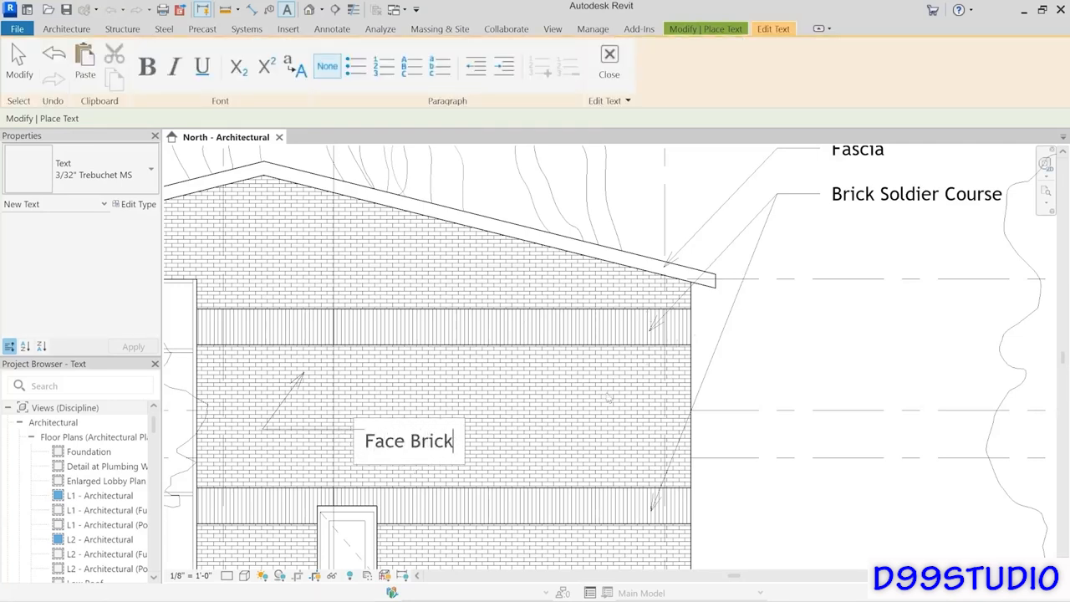
{"action": "left_click", "coordinate": [593, 405]}
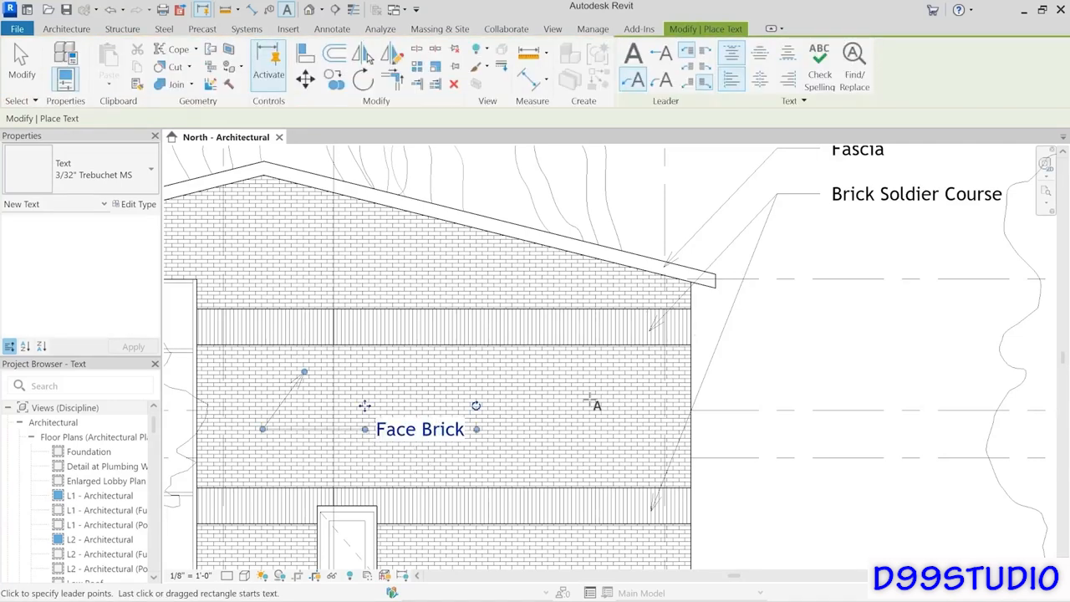
{"action": "left_click", "coordinate": [25, 80]}
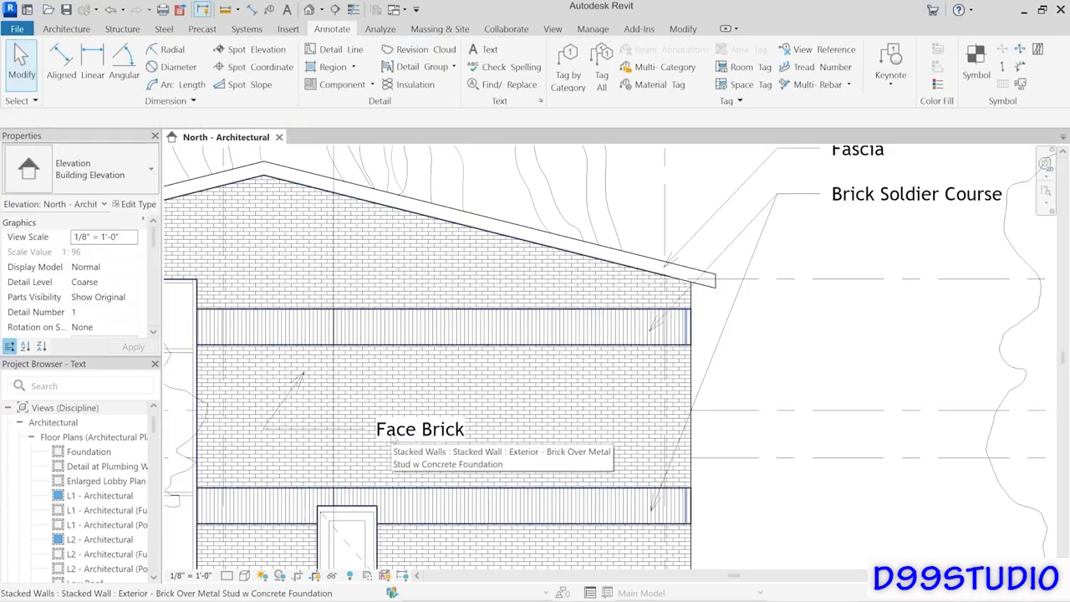
Step: Add a right straight leader to the Face Brick note, pointing below the lower soldier course with its shoulder level with the text
{"action": "key", "text": "Tab"}
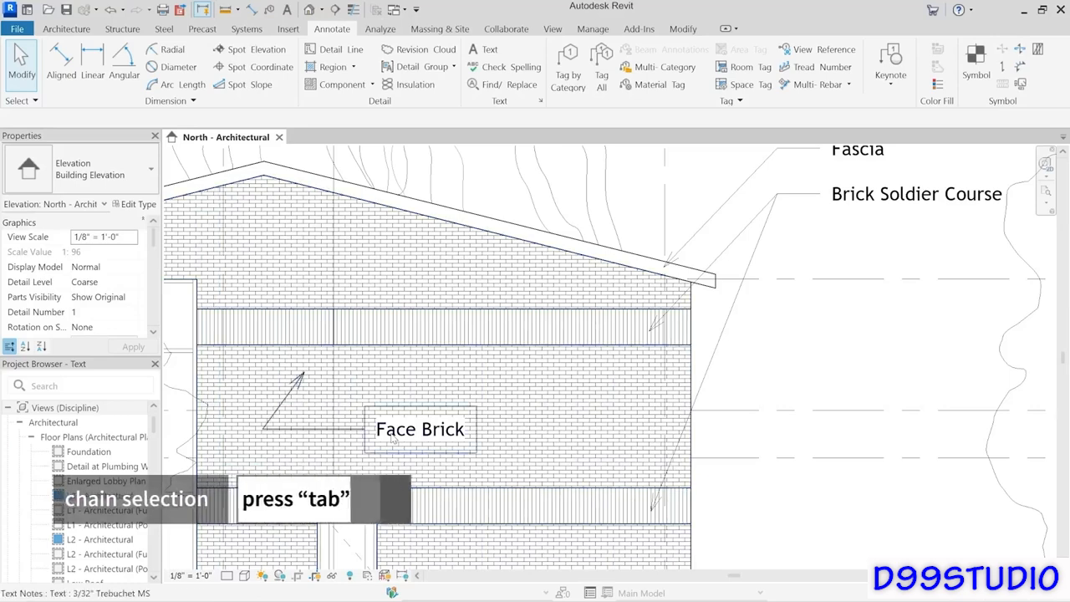
{"action": "left_click", "coordinate": [393, 440]}
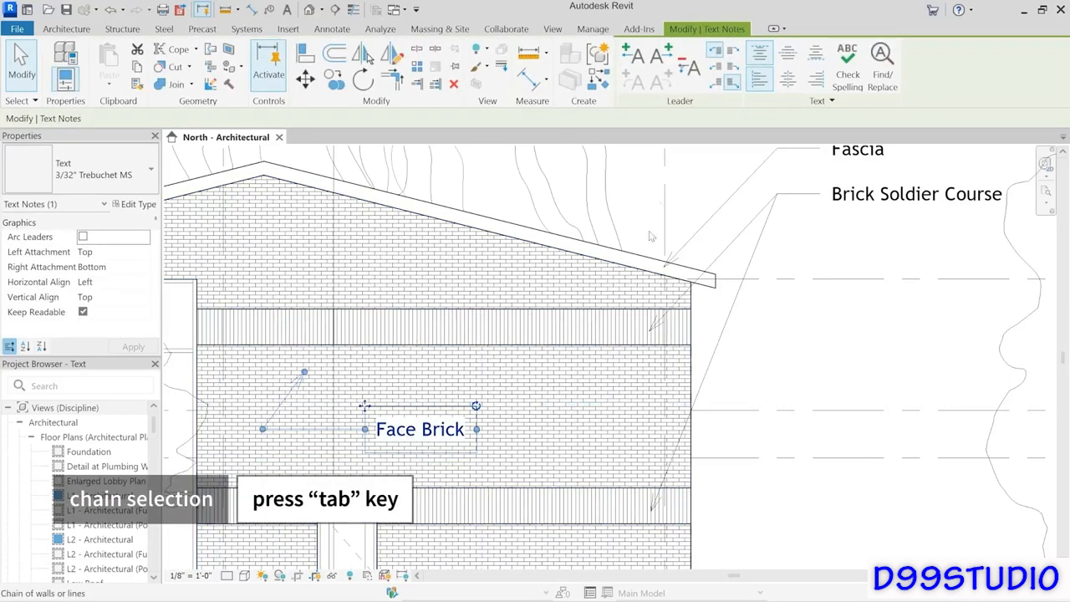
{"action": "left_click", "coordinate": [662, 58]}
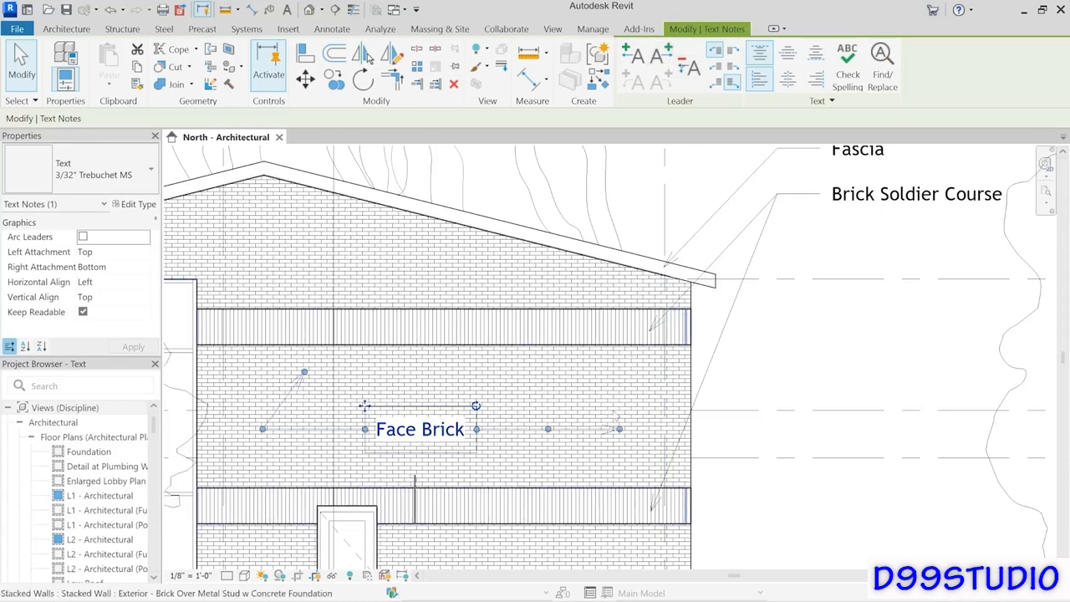
{"action": "left_click_drag", "start_coordinate": [620, 430], "coordinate": [600, 543]}
{"action": "mouse_move", "coordinate": [539, 491]}
{"action": "left_mouse_down"}
{"action": "mouse_move", "coordinate": [614, 430]}
{"action": "mouse_move", "coordinate": [632, 430]}
{"action": "left_mouse_up"}
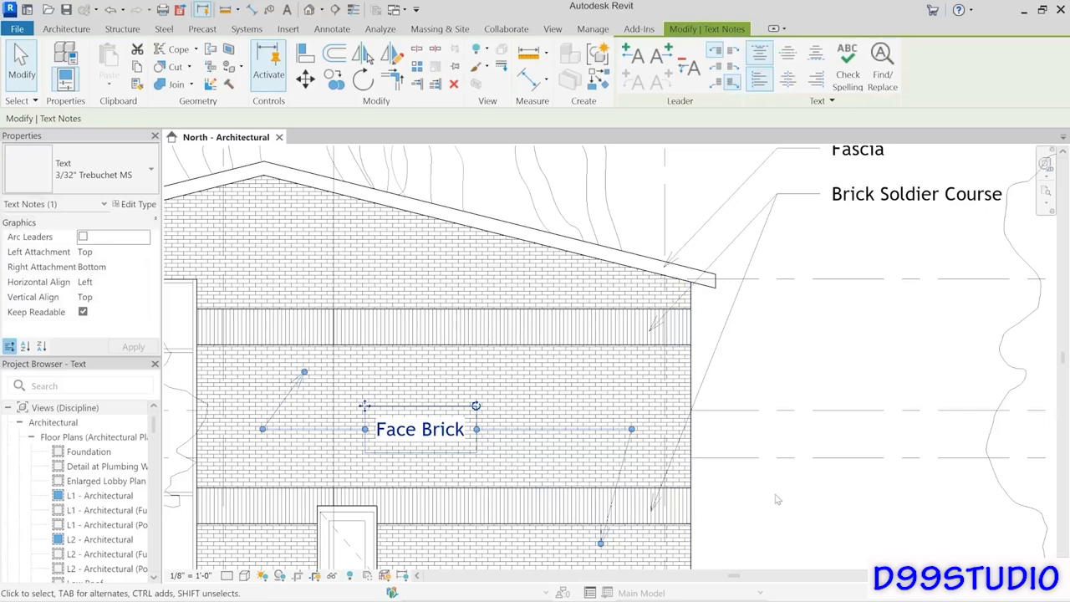
{"action": "key", "text": "Escape"}
Step: Set the background of the Face Brick note's text type to Transparent and apply it
{"action": "scroll", "coordinate": [418, 443], "scroll_direction": "up", "scroll_amount": 5}
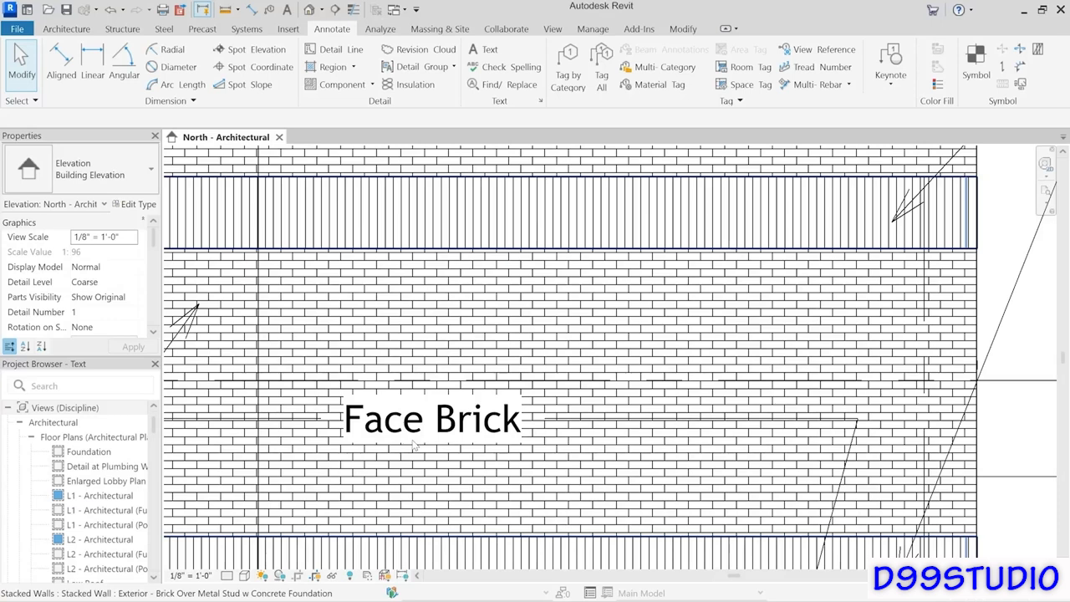
{"action": "left_click", "coordinate": [460, 430]}
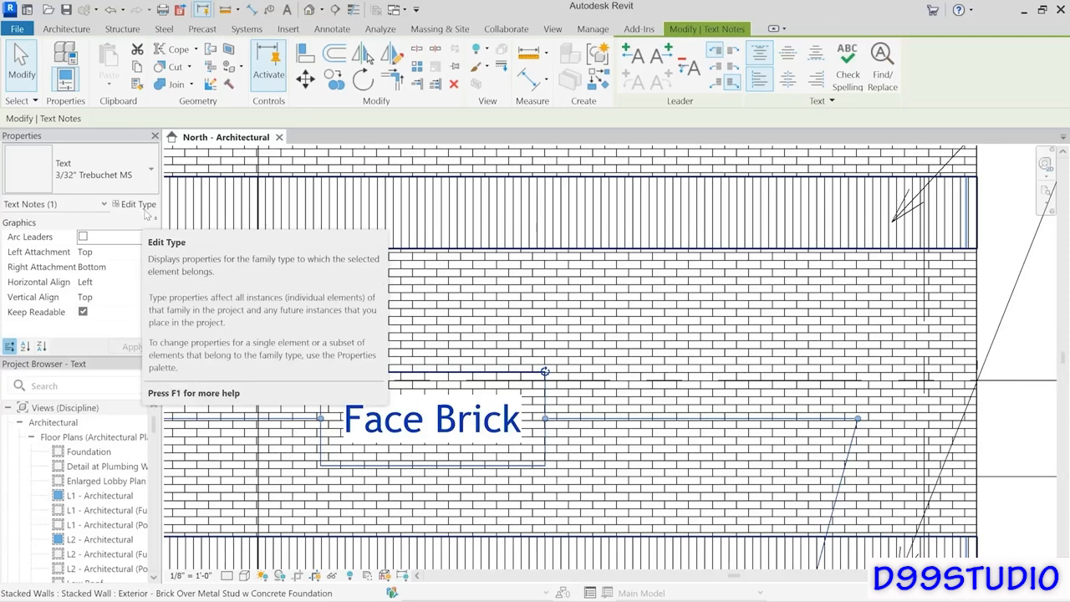
{"action": "left_click", "coordinate": [147, 213]}
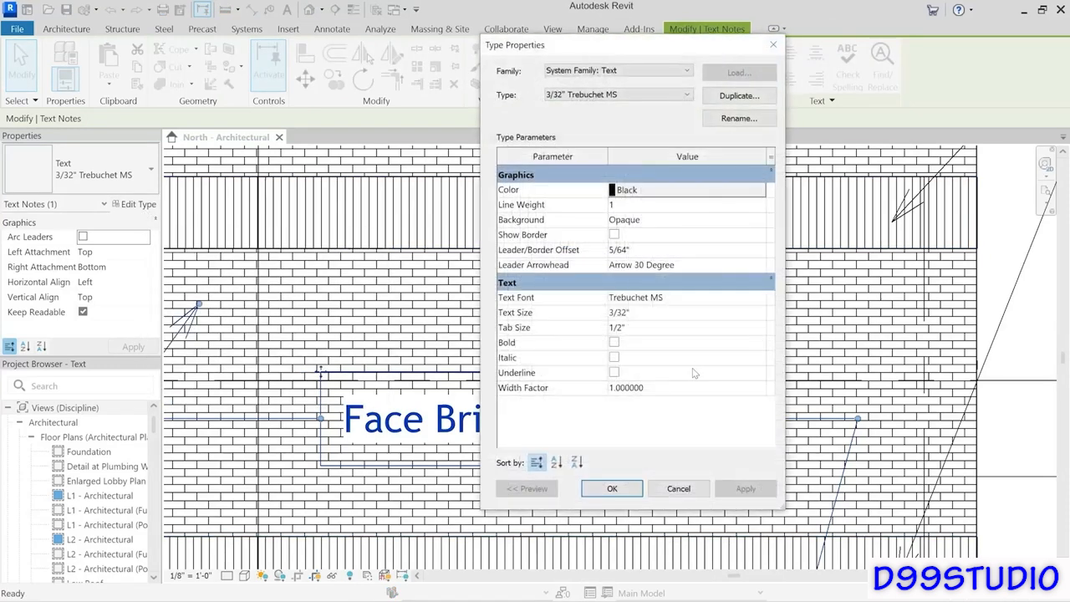
{"action": "left_click", "coordinate": [667, 221]}
{"action": "left_click", "coordinate": [761, 222]}
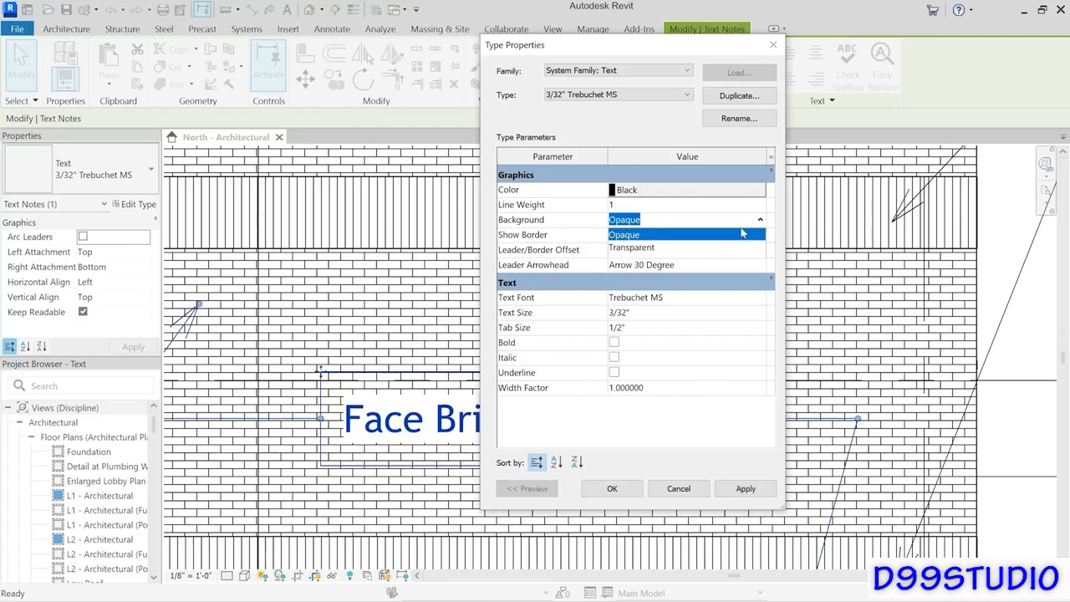
{"action": "left_click", "coordinate": [661, 248]}
{"action": "left_click", "coordinate": [746, 489]}
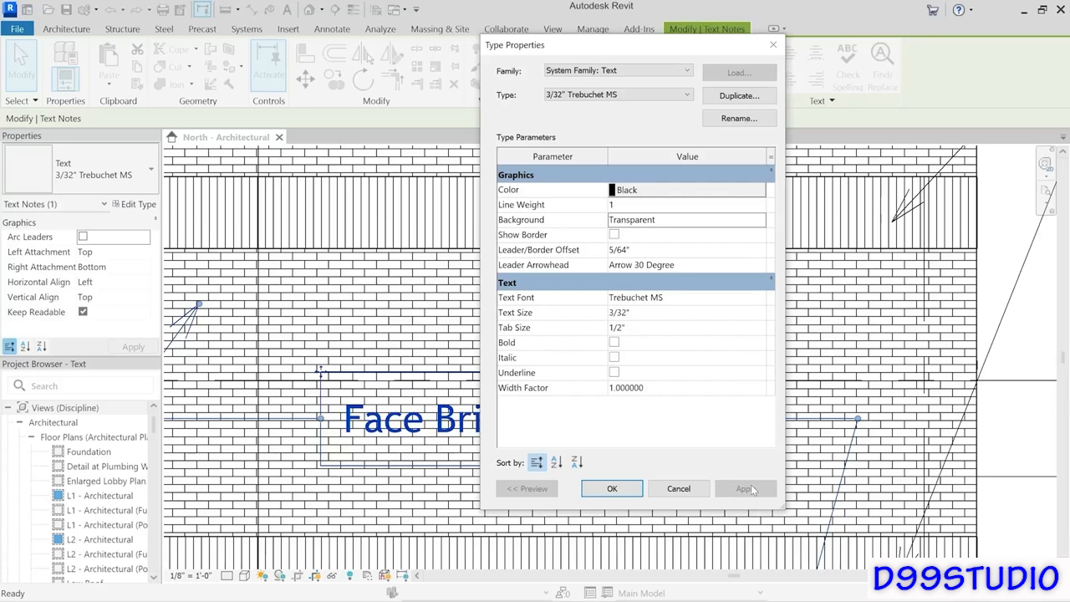
Step: Set the text type's background back to Opaque and apply it
{"action": "left_click", "coordinate": [761, 222]}
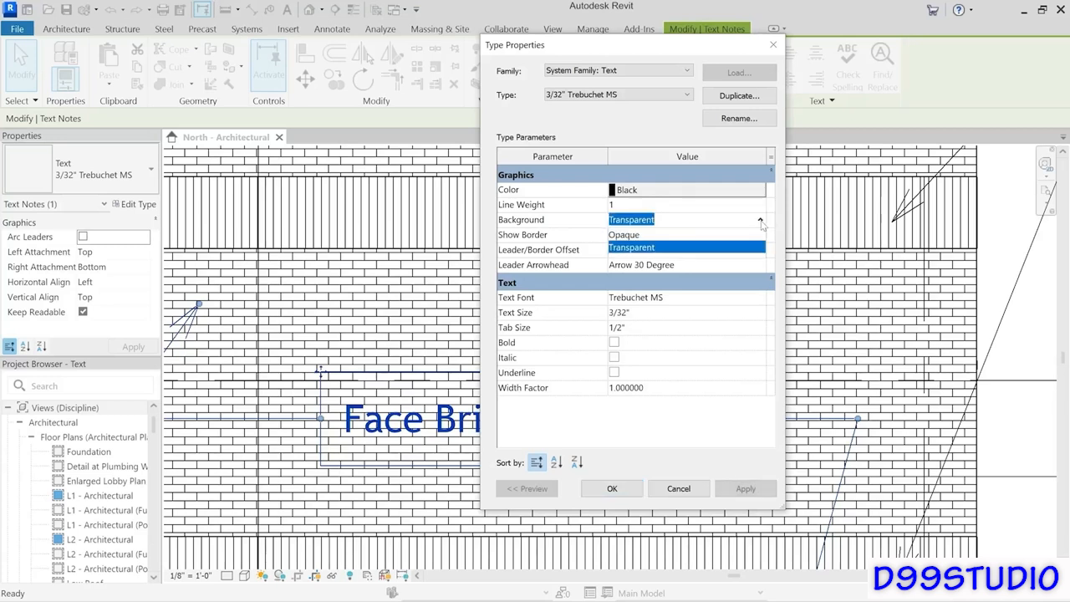
{"action": "left_click", "coordinate": [639, 235]}
{"action": "left_click", "coordinate": [745, 490]}
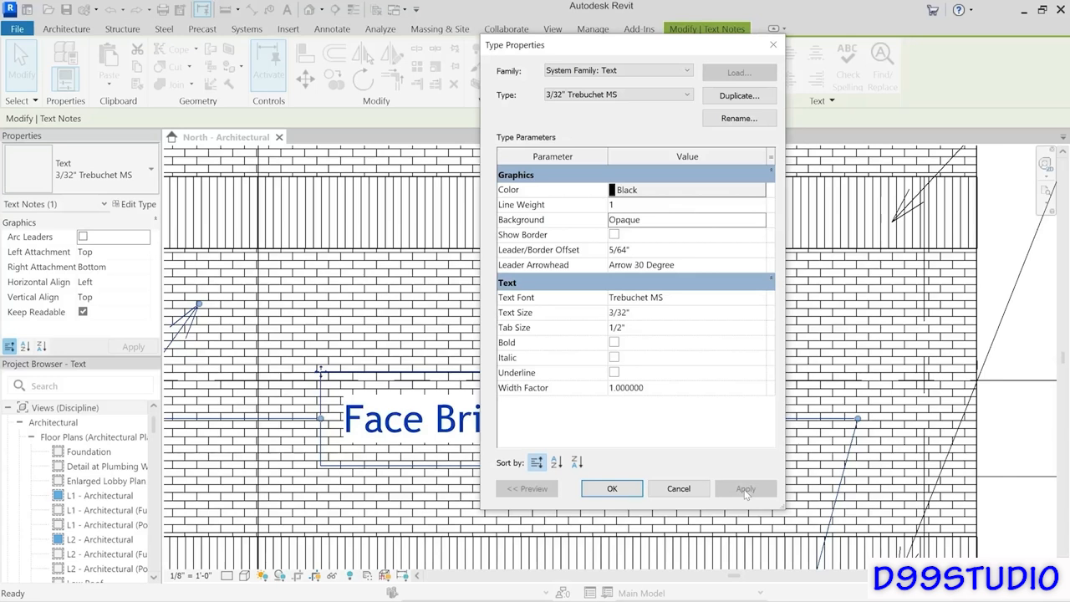
Step: Turn on Bold and Italic for the 3/32" Trebuchet MS text type and accept the change
{"action": "left_click", "coordinate": [614, 342]}
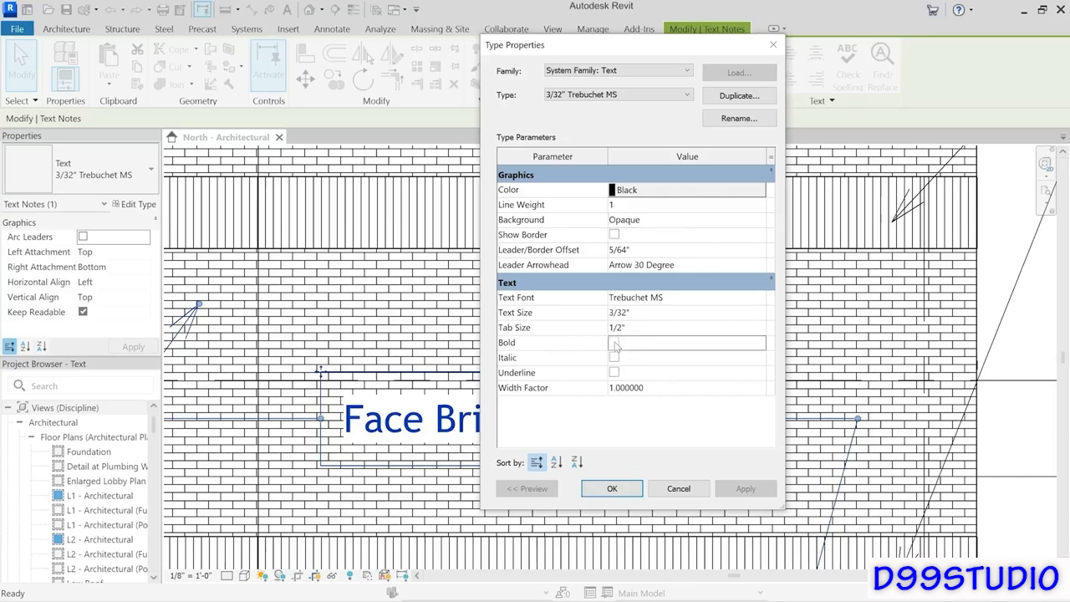
{"action": "left_click", "coordinate": [615, 358]}
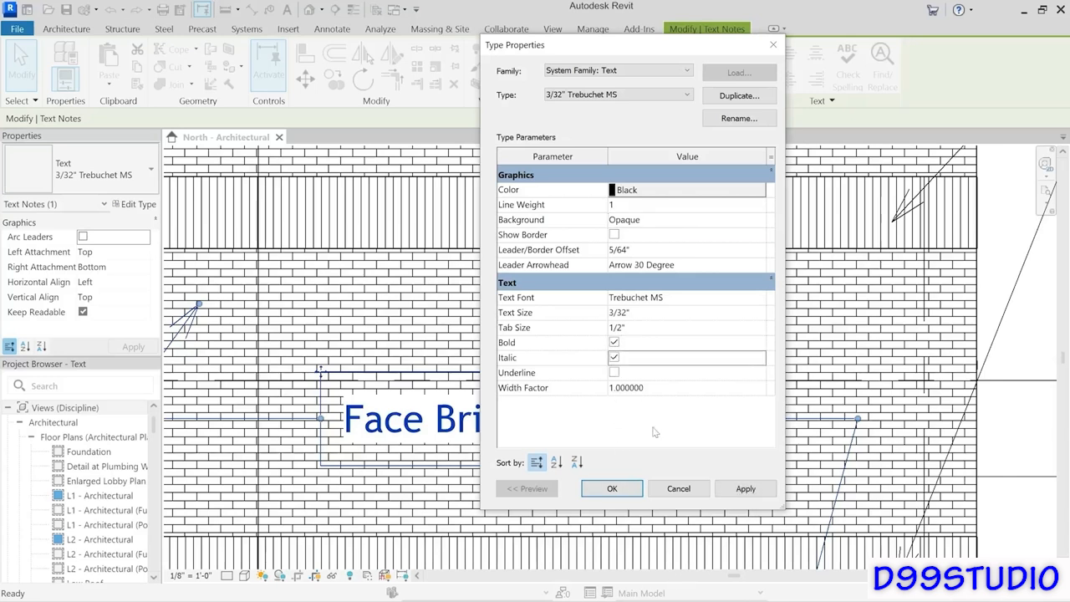
{"action": "left_click", "coordinate": [744, 490]}
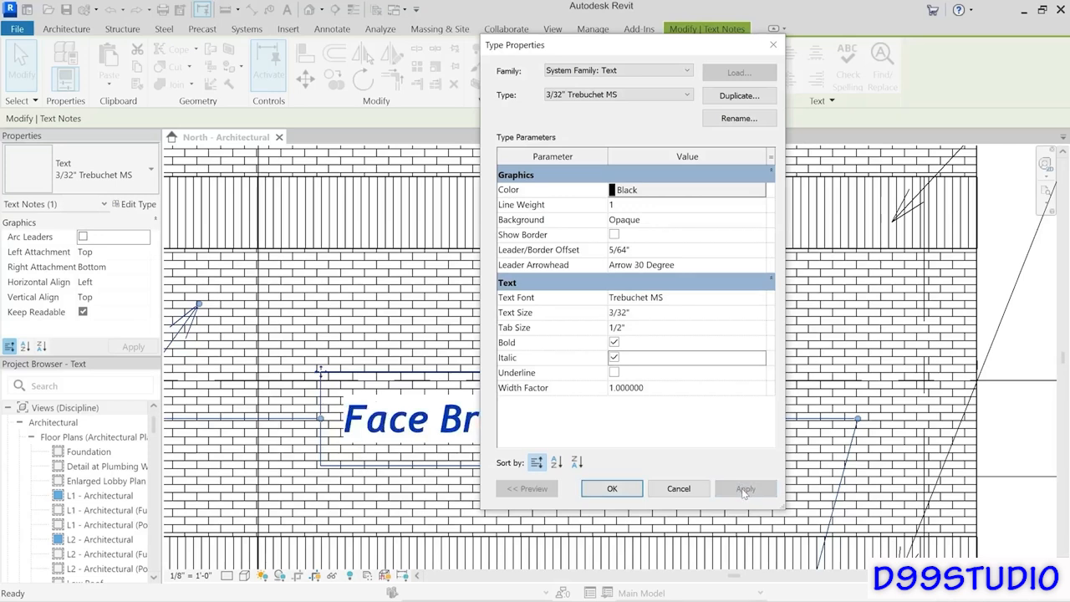
{"action": "left_click", "coordinate": [611, 488]}
Step: Turn off Bold and Italic again in the type properties of the 3/32" Trebuchet MS text
{"action": "scroll", "coordinate": [771, 378], "scroll_direction": "down", "scroll_amount": 3}
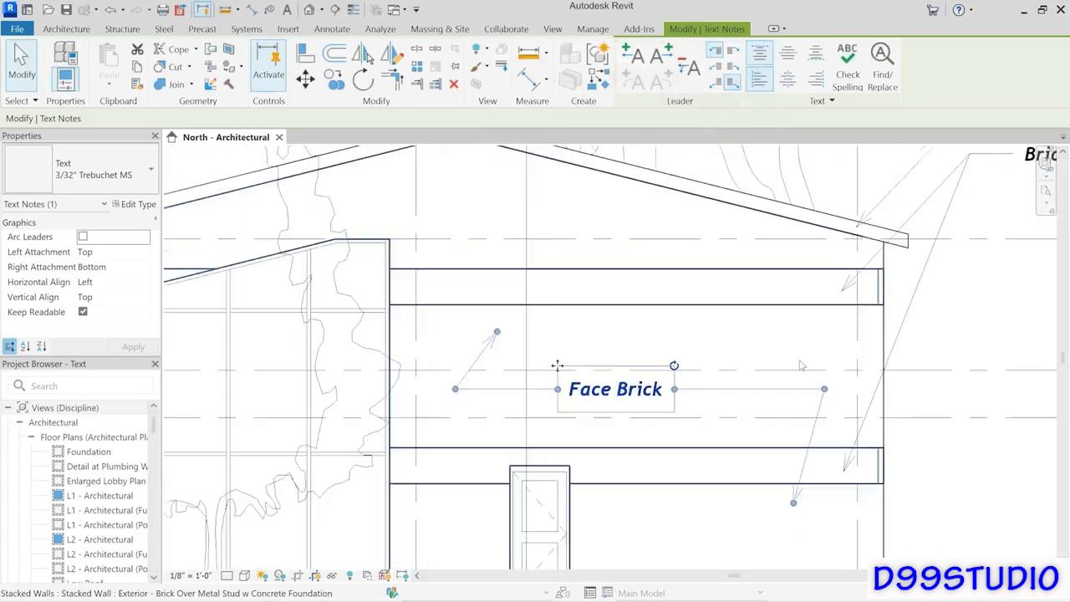
{"action": "middle_click_drag", "start_coordinate": [925, 334], "coordinate": [619, 446]}
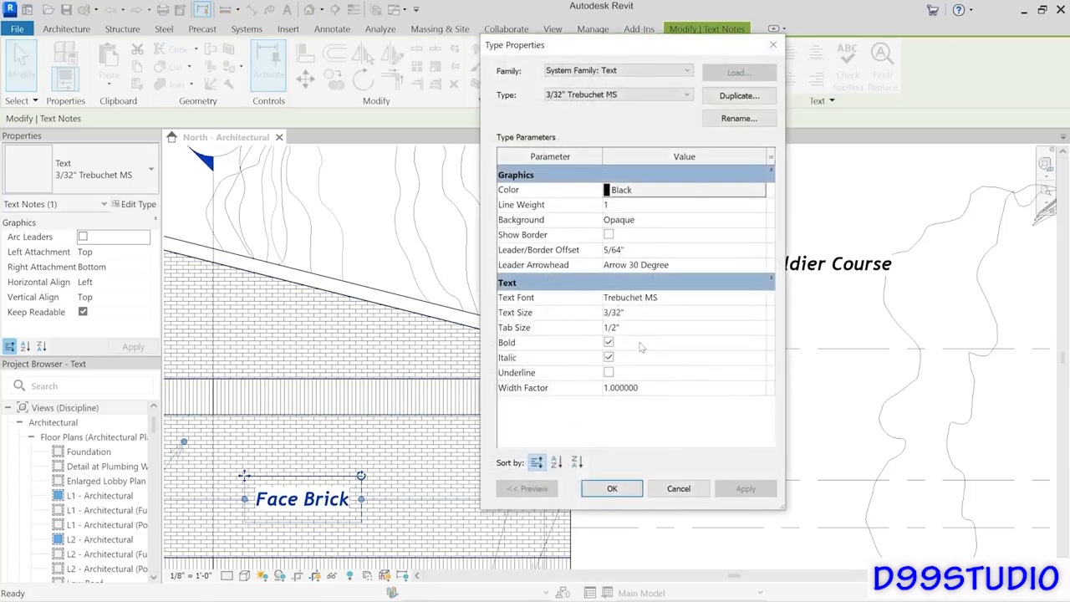
{"action": "left_click", "coordinate": [611, 343]}
{"action": "left_click", "coordinate": [611, 356]}
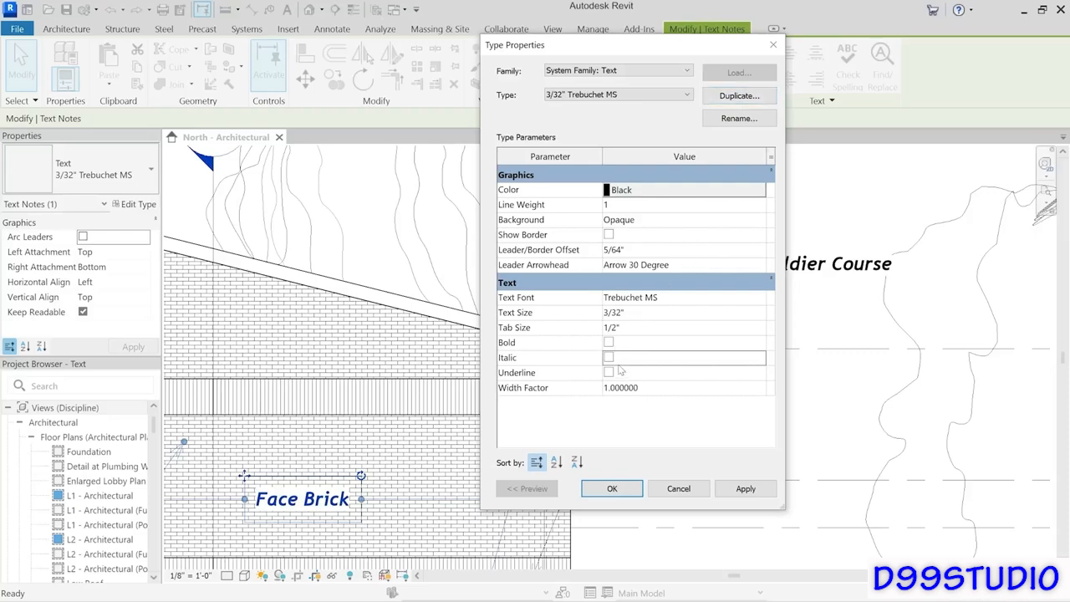
{"action": "left_click", "coordinate": [611, 488]}
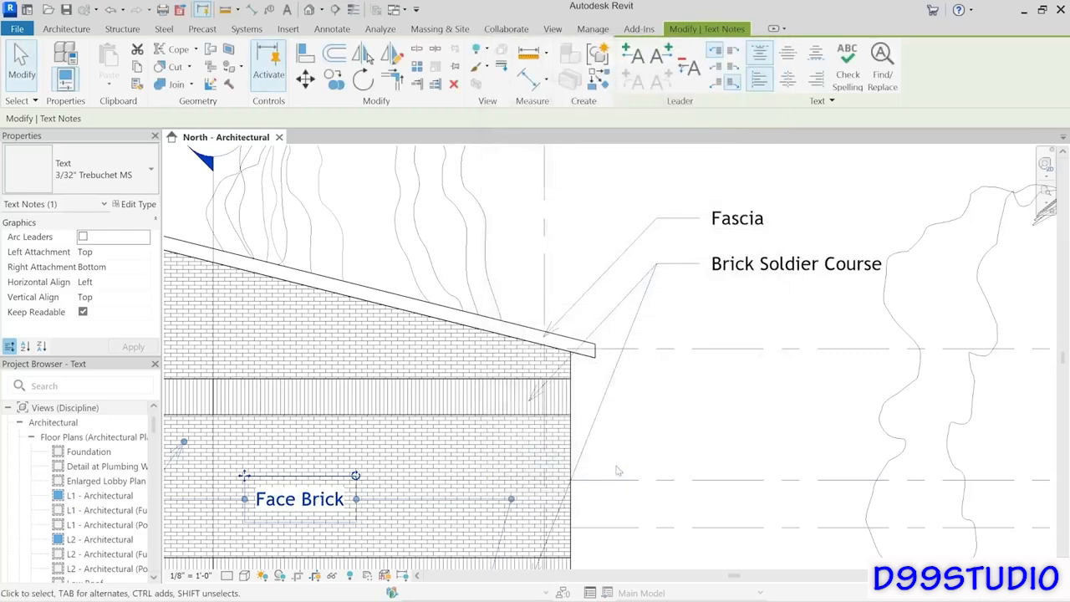
Step: Change the leader arrowhead of the 3/32" Trebuchet MS text type to Arrow Filled 20 Degree
{"action": "middle_click_drag", "start_coordinate": [618, 470], "coordinate": [703, 385]}
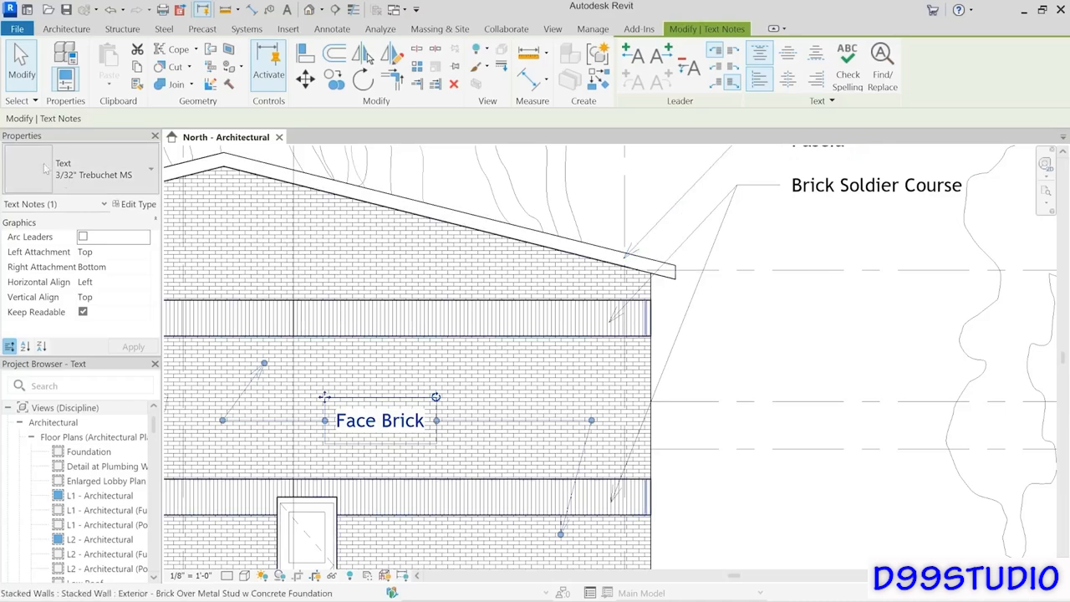
{"action": "left_click", "coordinate": [134, 204]}
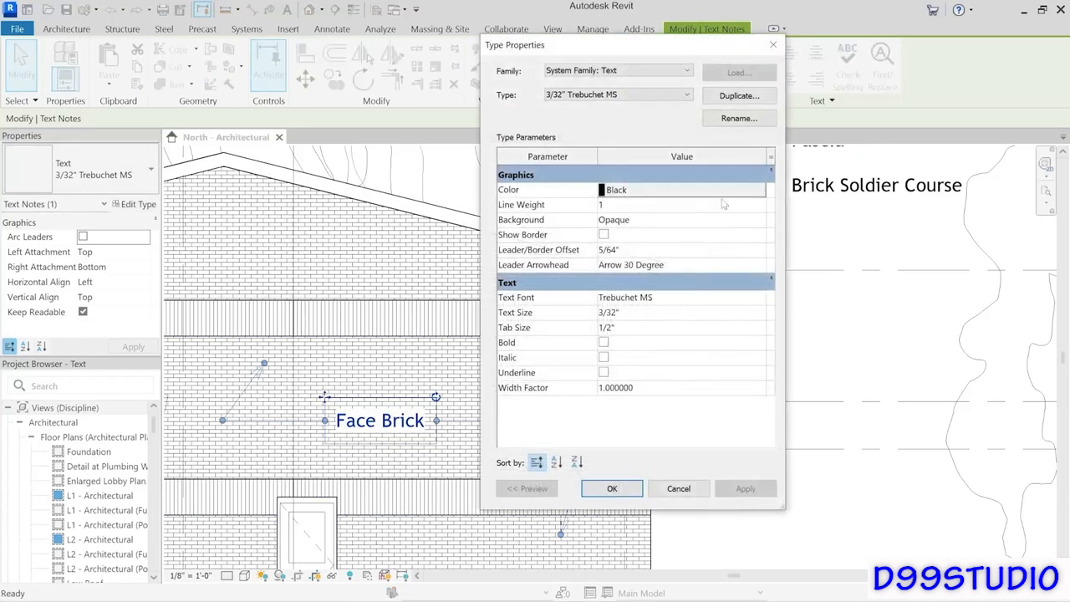
{"action": "left_click", "coordinate": [746, 266]}
{"action": "left_click", "coordinate": [760, 266]}
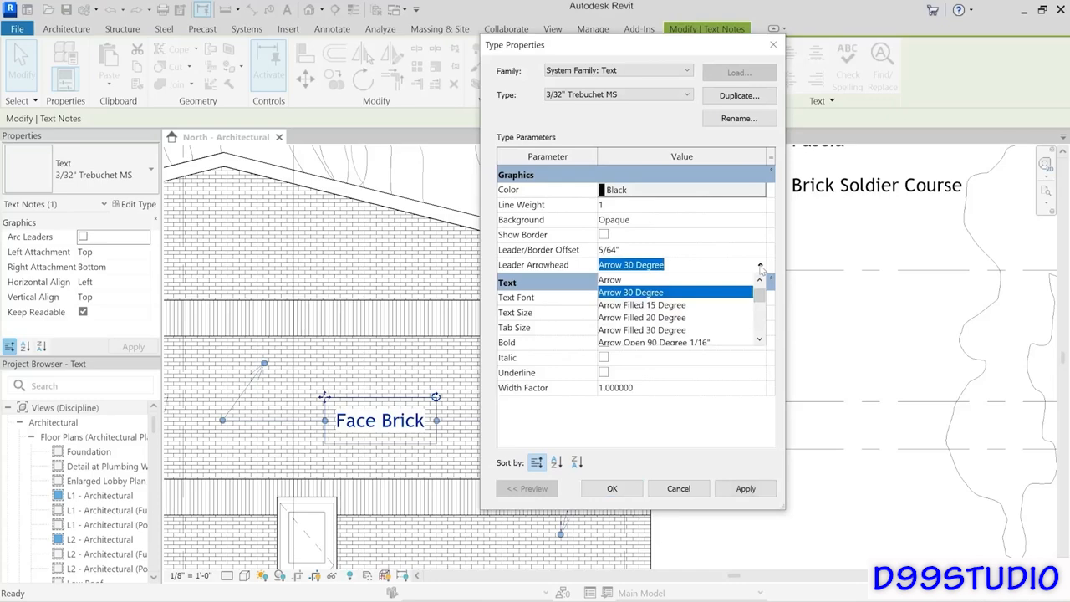
{"action": "left_click", "coordinate": [623, 319]}
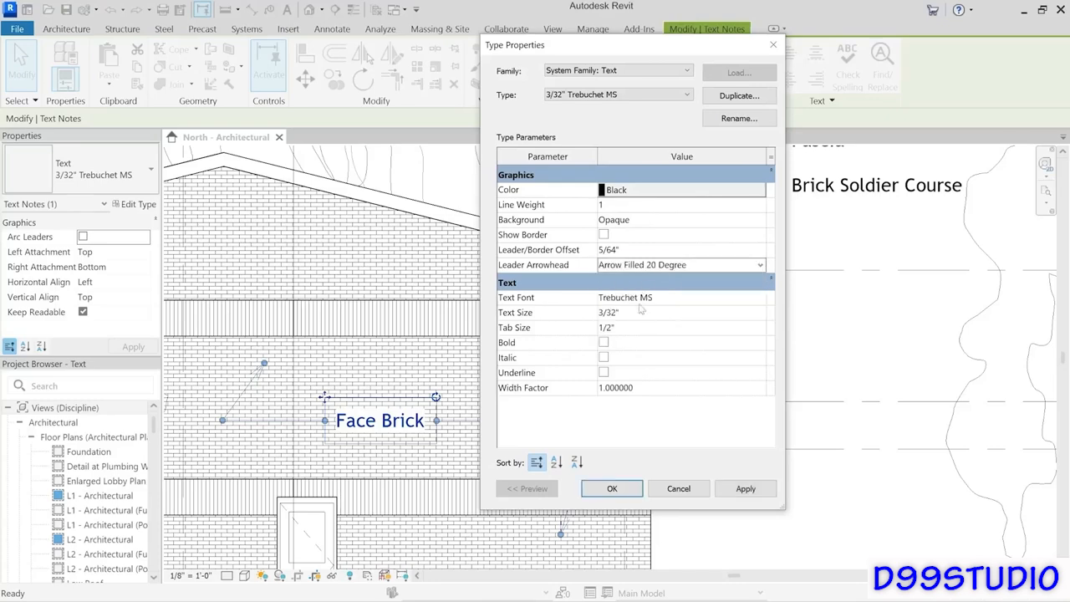
{"action": "left_click", "coordinate": [635, 492]}
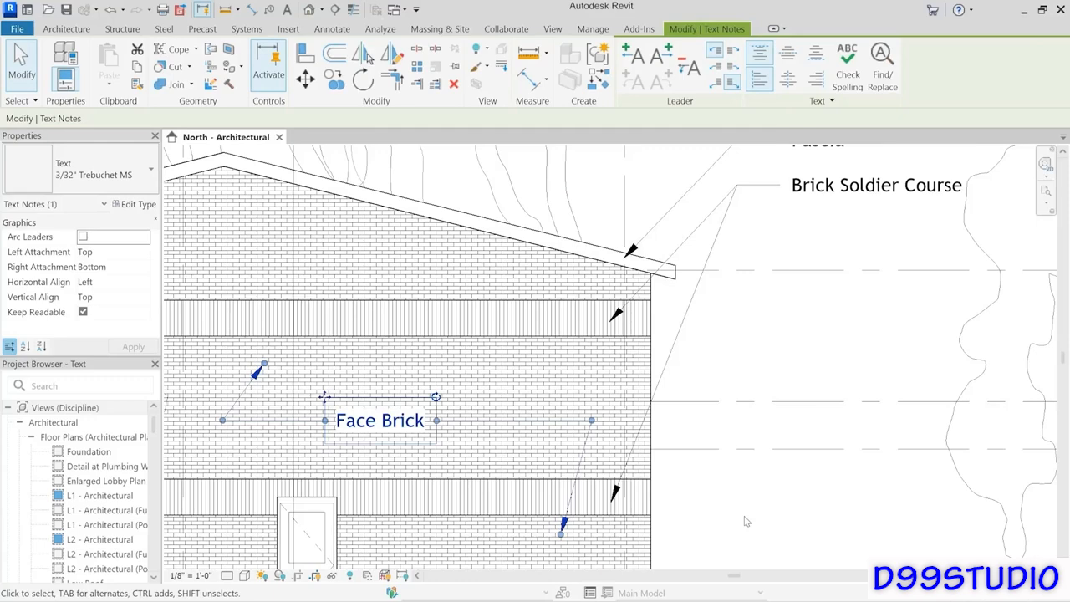
Step: Add a "Roof Shingles" text note beside grid A with a two-segment leader pointing to the sloping roof edge
{"action": "left_click", "coordinate": [786, 372]}
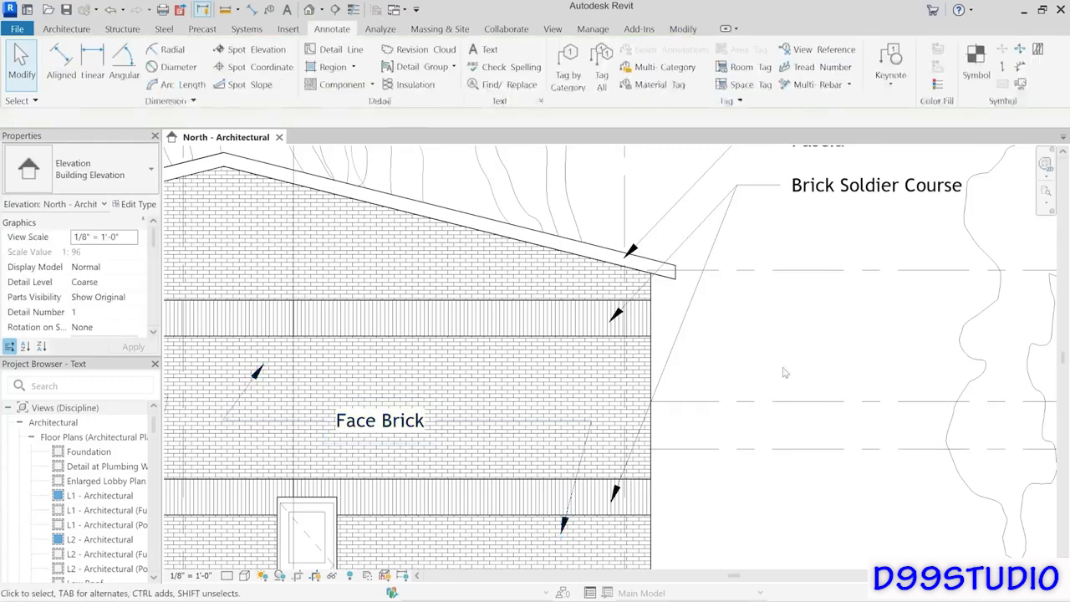
{"action": "scroll", "coordinate": [804, 353], "scroll_direction": "down", "scroll_amount": 1}
{"action": "scroll", "coordinate": [804, 353], "scroll_direction": "down", "scroll_amount": 3}
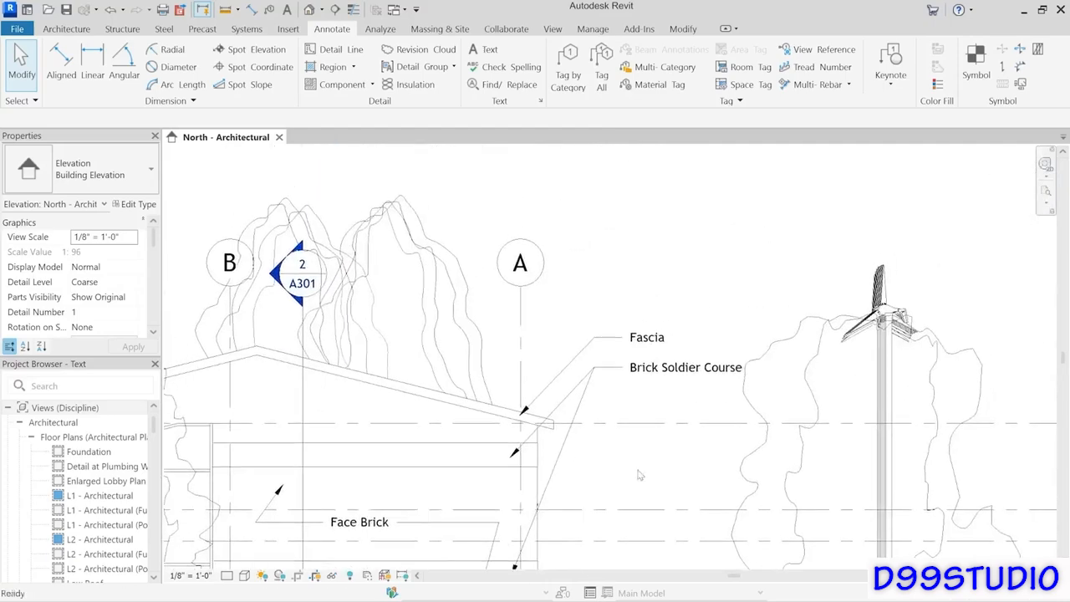
{"action": "left_click", "coordinate": [482, 51]}
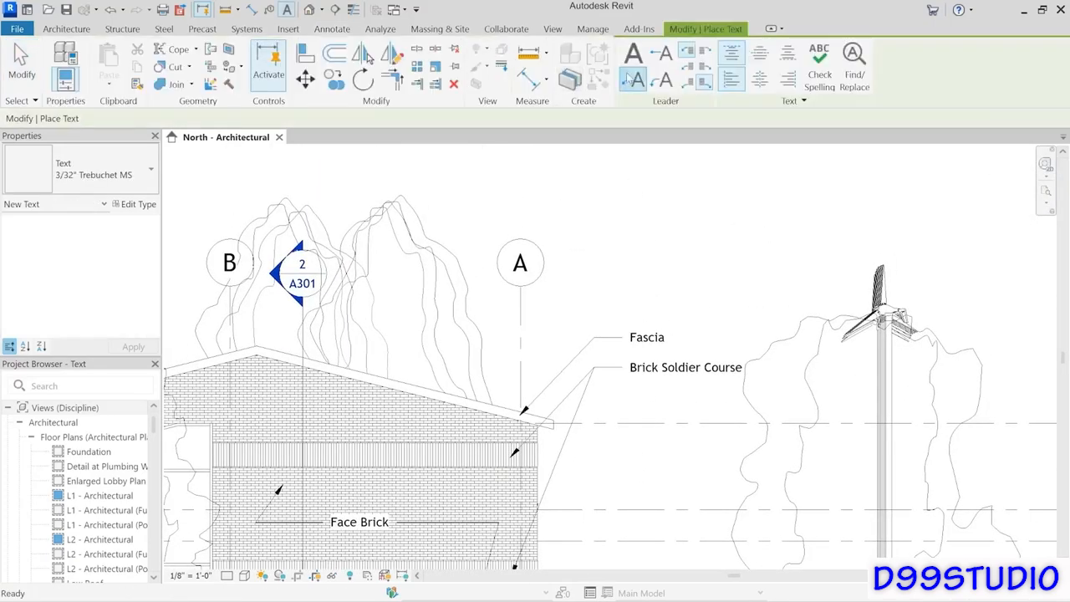
{"action": "left_click", "coordinate": [441, 388]}
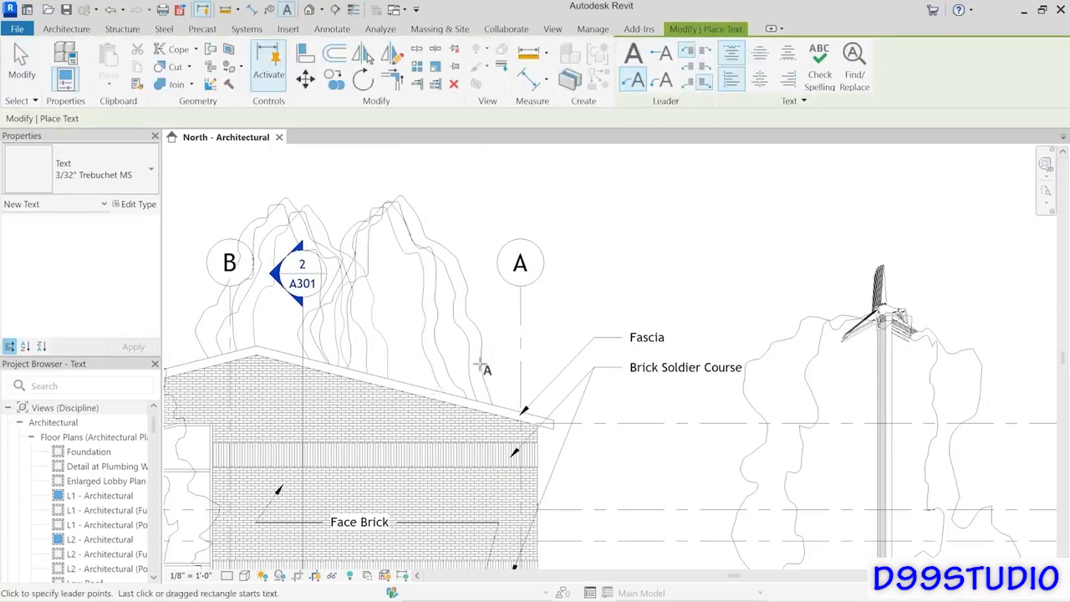
{"action": "left_click", "coordinate": [555, 248]}
{"action": "left_click", "coordinate": [583, 248]}
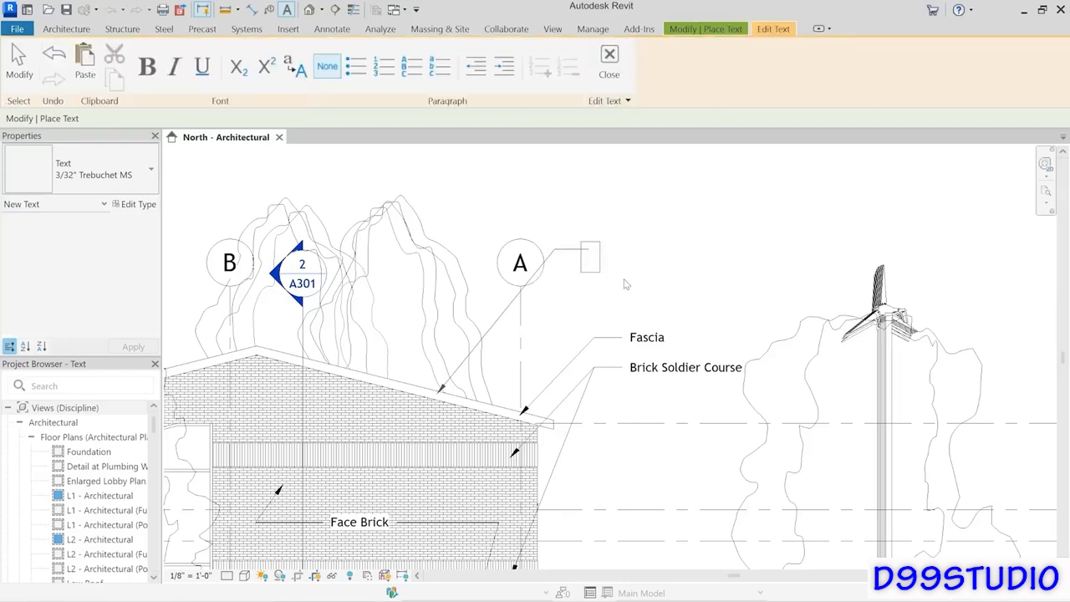
{"action": "type", "text": "Roof Shingles"}
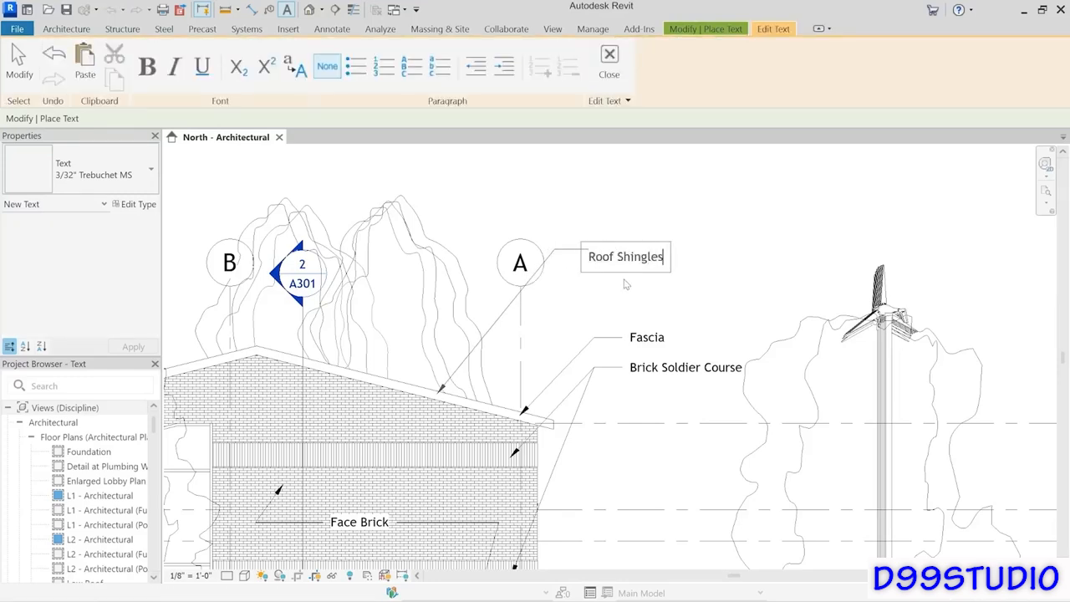
{"action": "left_click", "coordinate": [675, 241]}
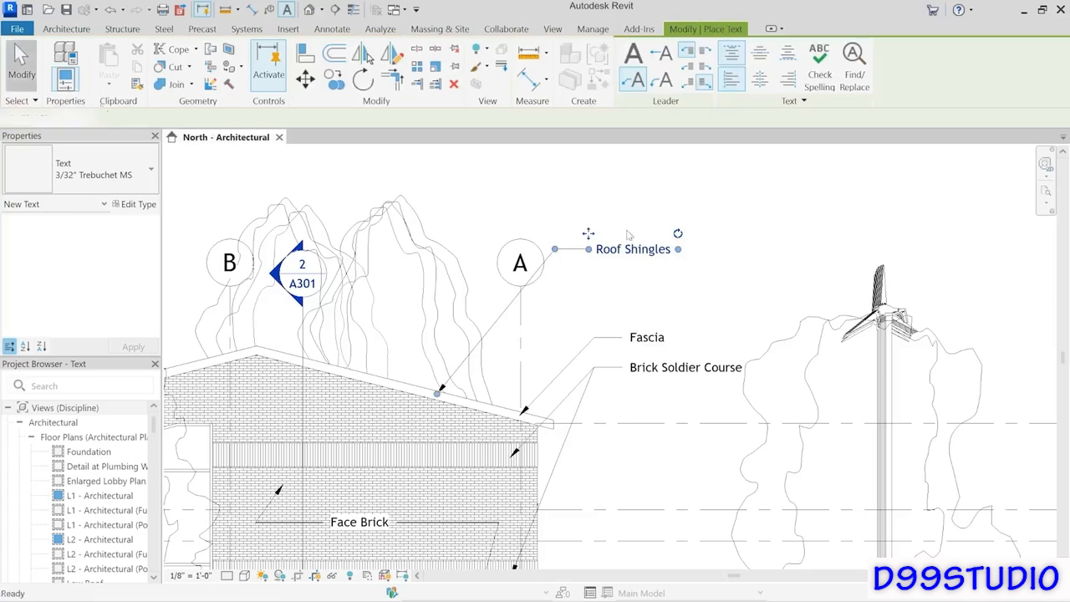
{"action": "key", "text": "Escape"}
{"action": "key", "text": "Escape"}
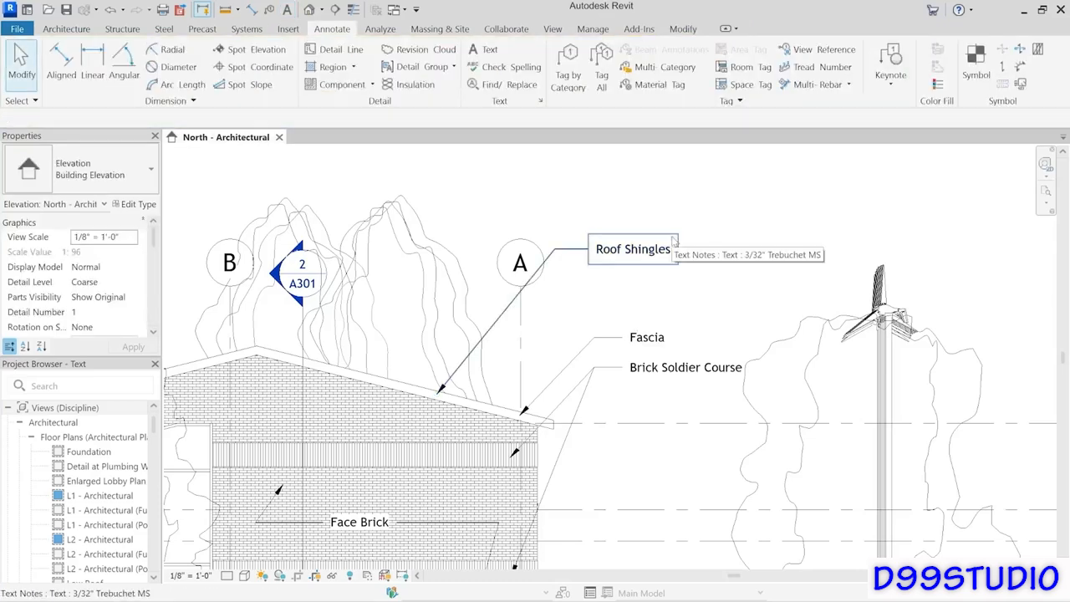
Step: Align the Roof Shingles, Fascia and Brick Soldier Course notes by their centers, by their right edges and finally by their left edges
{"action": "left_click_drag", "start_coordinate": [708, 215], "coordinate": [661, 400]}
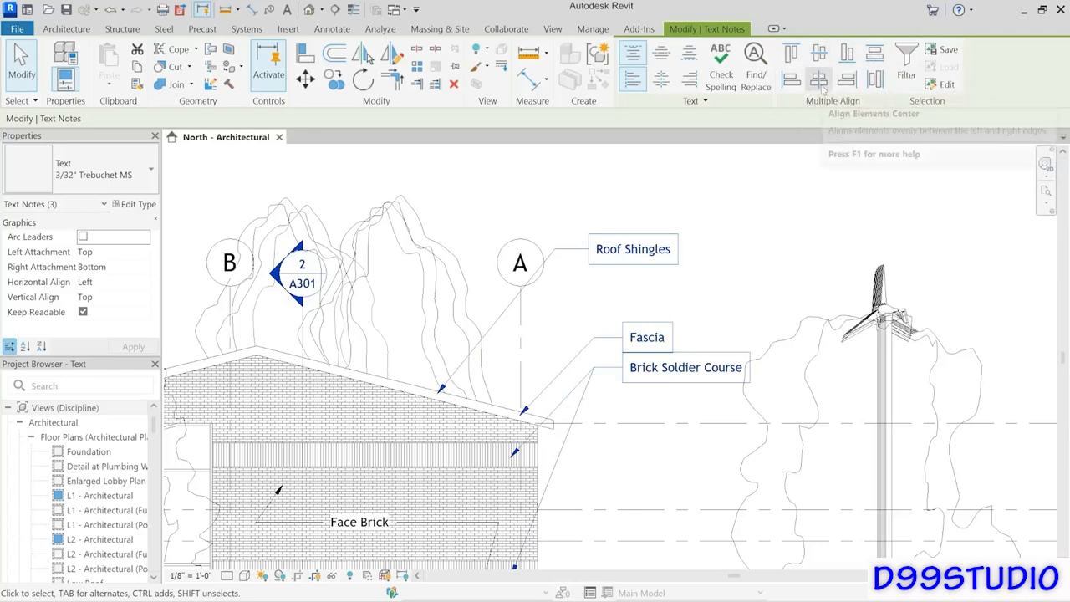
{"action": "left_click", "coordinate": [819, 80]}
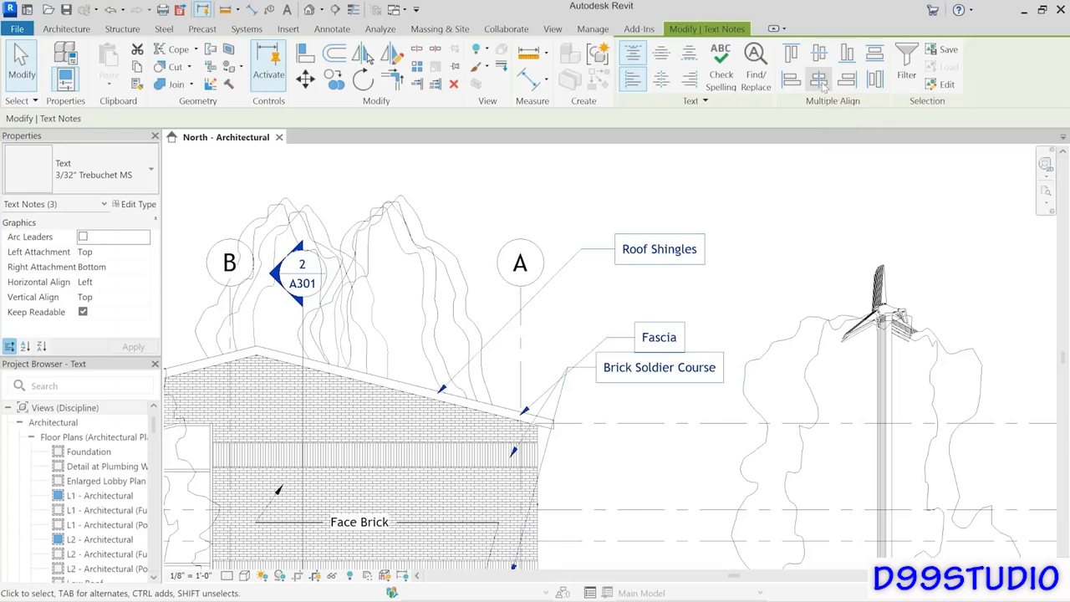
{"action": "left_click", "coordinate": [846, 81]}
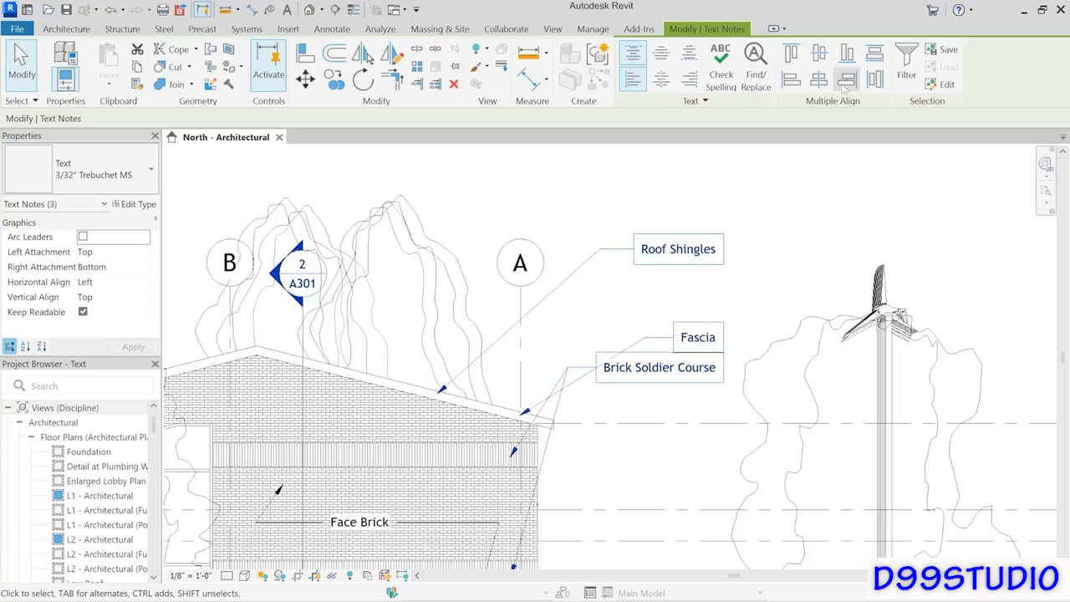
{"action": "left_click", "coordinate": [790, 84]}
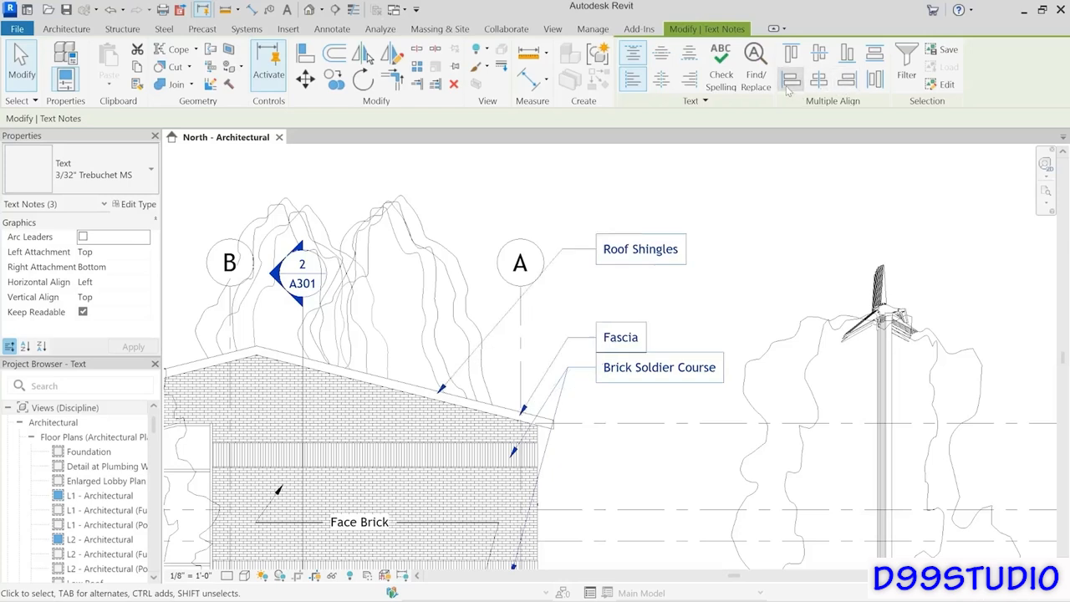
{"action": "left_click", "coordinate": [766, 232]}
Step: Move the Roof Shingles note straight down to just above the Fascia note, keeping its left alignment
{"action": "left_click", "coordinate": [646, 263]}
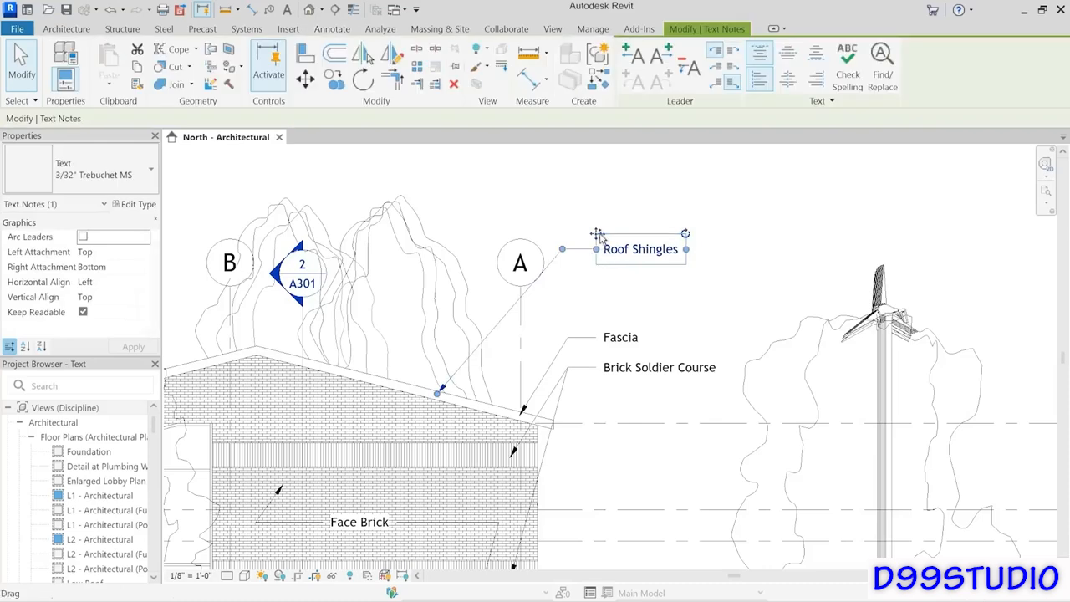
{"action": "left_click_drag", "start_coordinate": [597, 238], "coordinate": [602, 285], "text": "ctrl"}
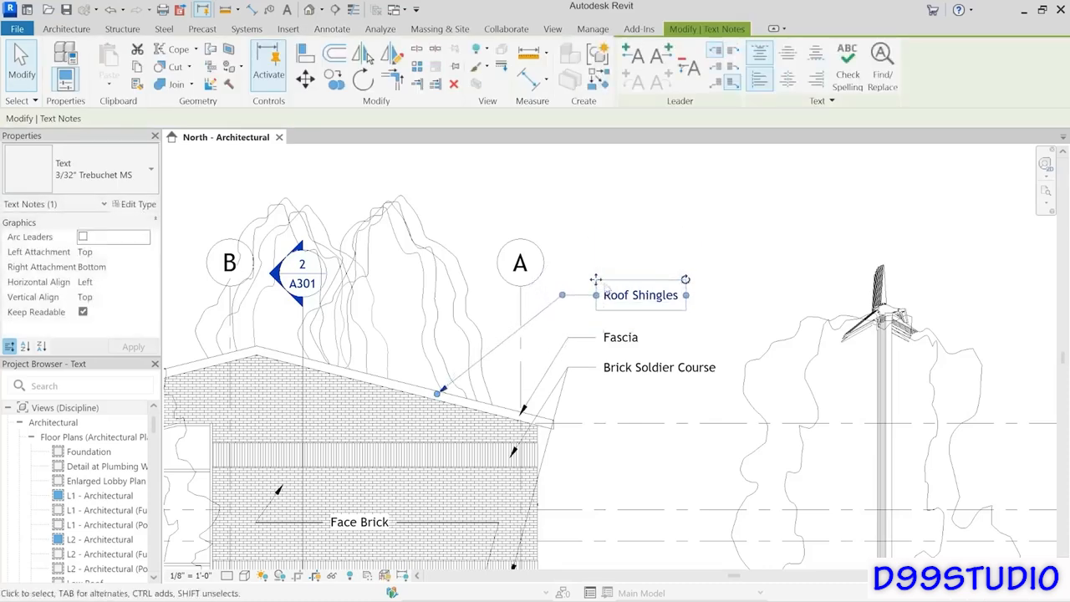
{"action": "left_click", "coordinate": [698, 223]}
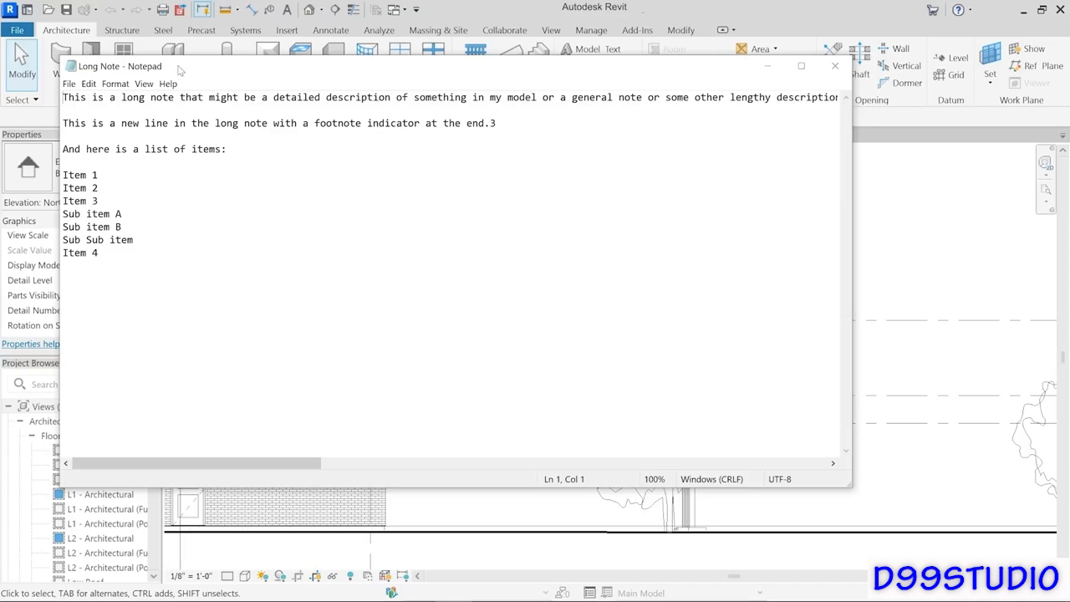
Step: Turn on word wrap for the Long Note file in Notepad, copy all of its text and return to Revit
{"action": "left_click", "coordinate": [115, 86]}
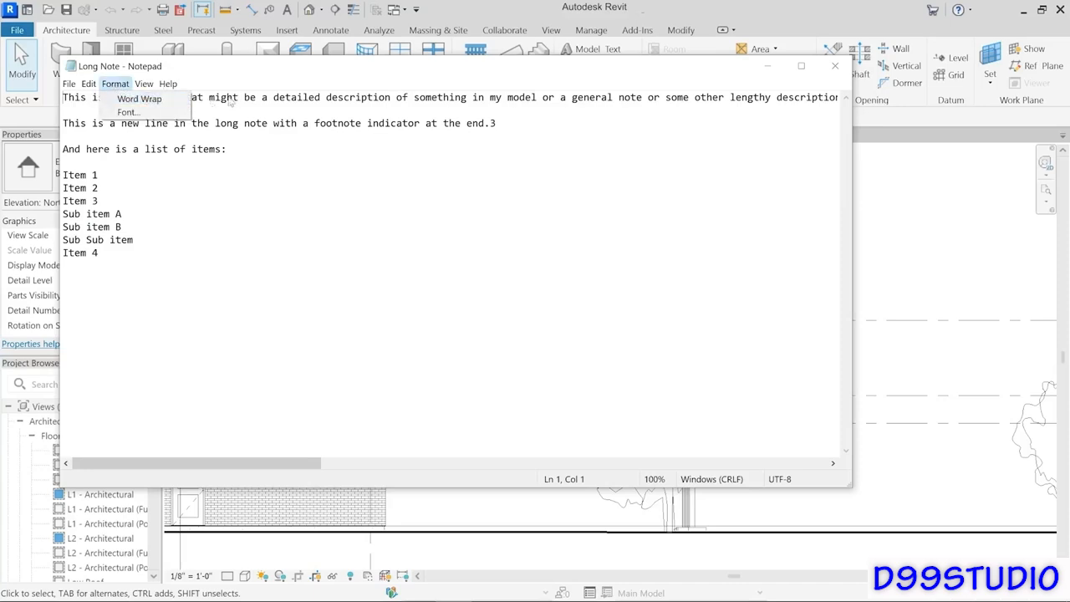
{"action": "left_click", "coordinate": [147, 99]}
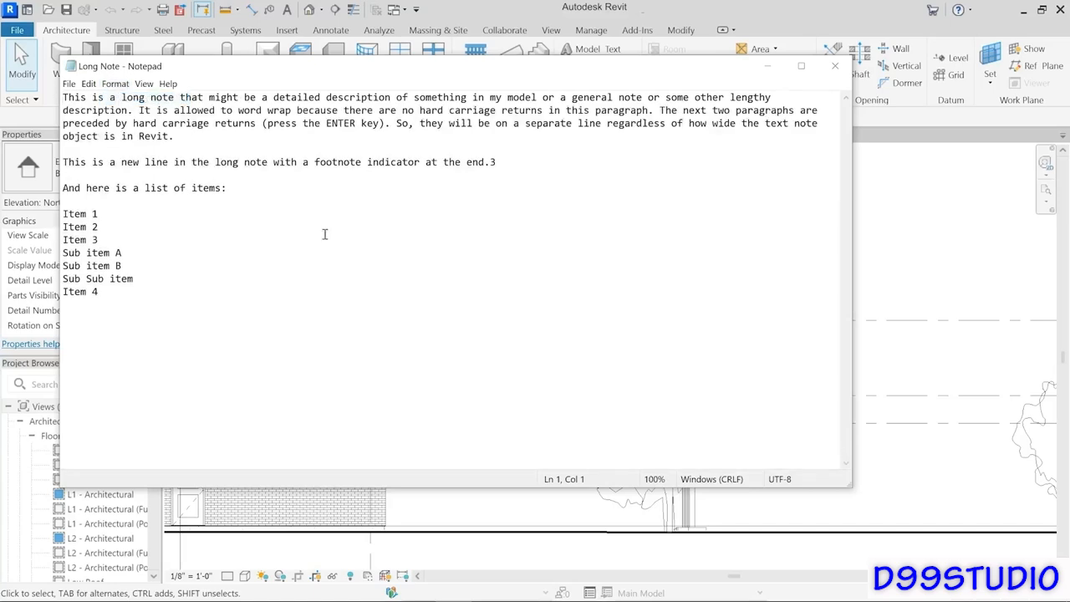
{"action": "left_click", "coordinate": [69, 149]}
{"action": "left_click", "coordinate": [67, 174]}
{"action": "left_click_drag", "start_coordinate": [130, 296], "coordinate": [18, 94]}
{"action": "key", "text": "ctrl+c"}
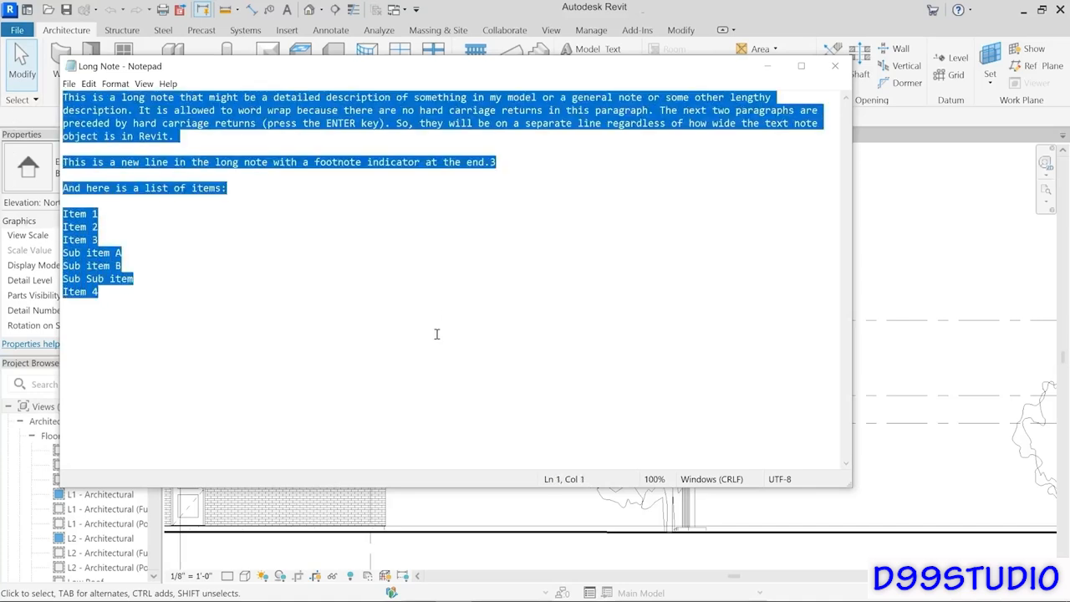
{"action": "left_click", "coordinate": [886, 206]}
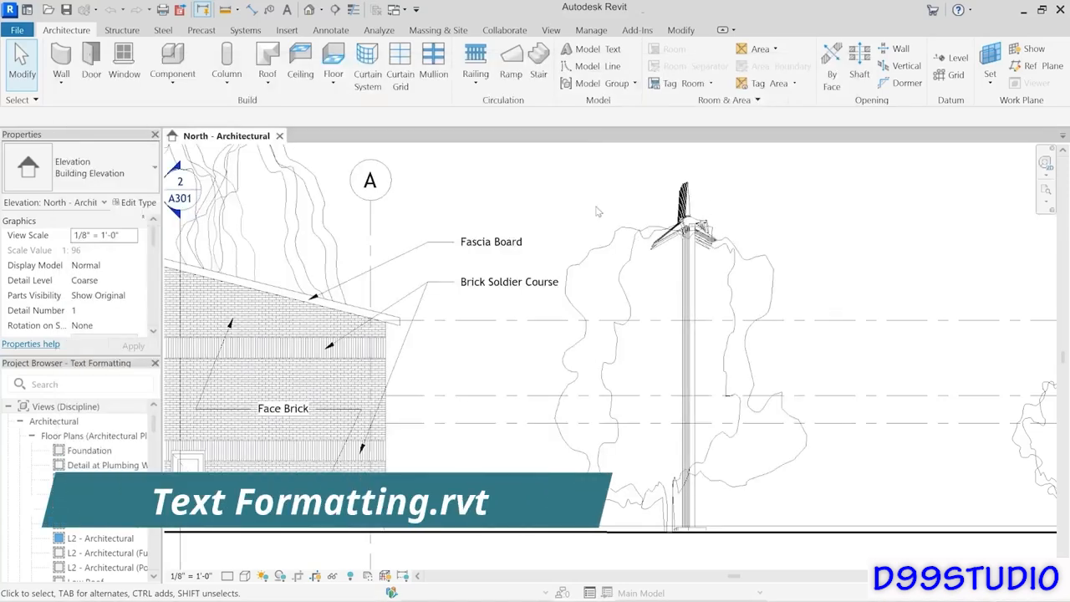
{"action": "middle_click_drag", "start_coordinate": [571, 211], "coordinate": [602, 393]}
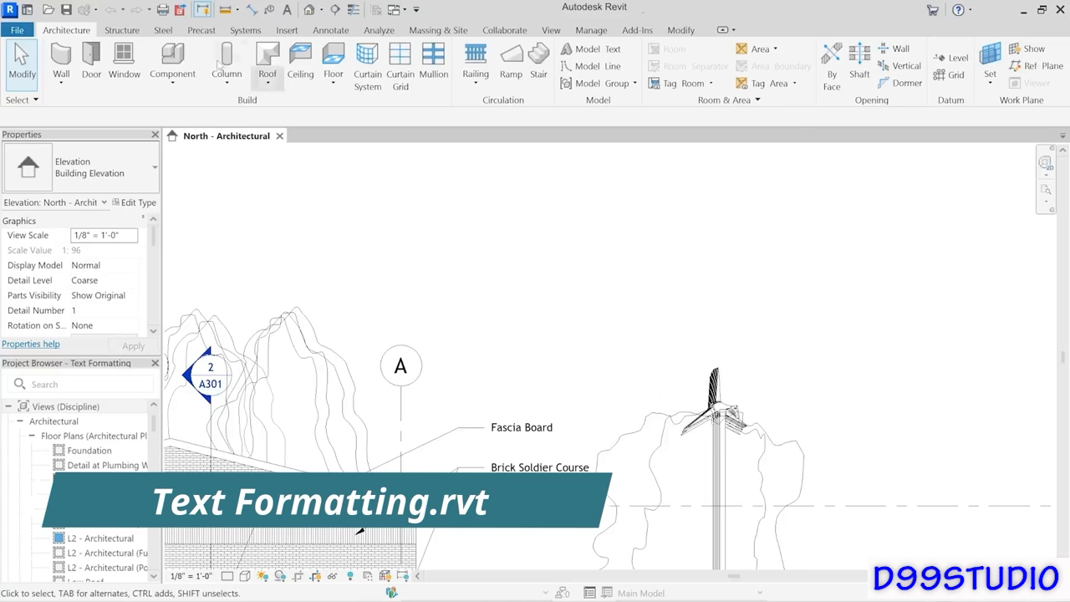
{"action": "left_click", "coordinate": [287, 10]}
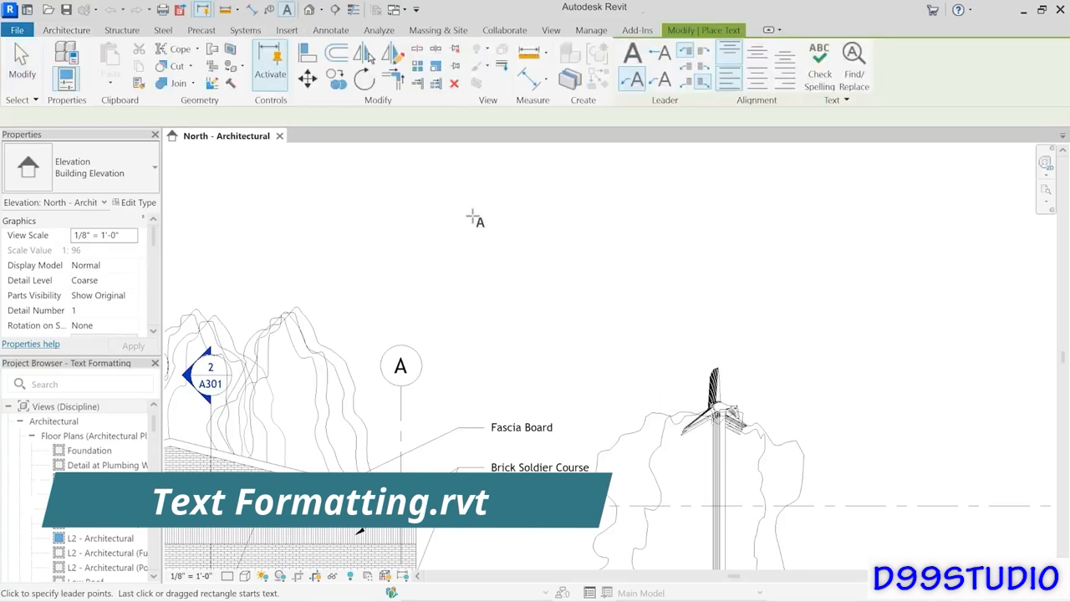
{"action": "left_click", "coordinate": [477, 215]}
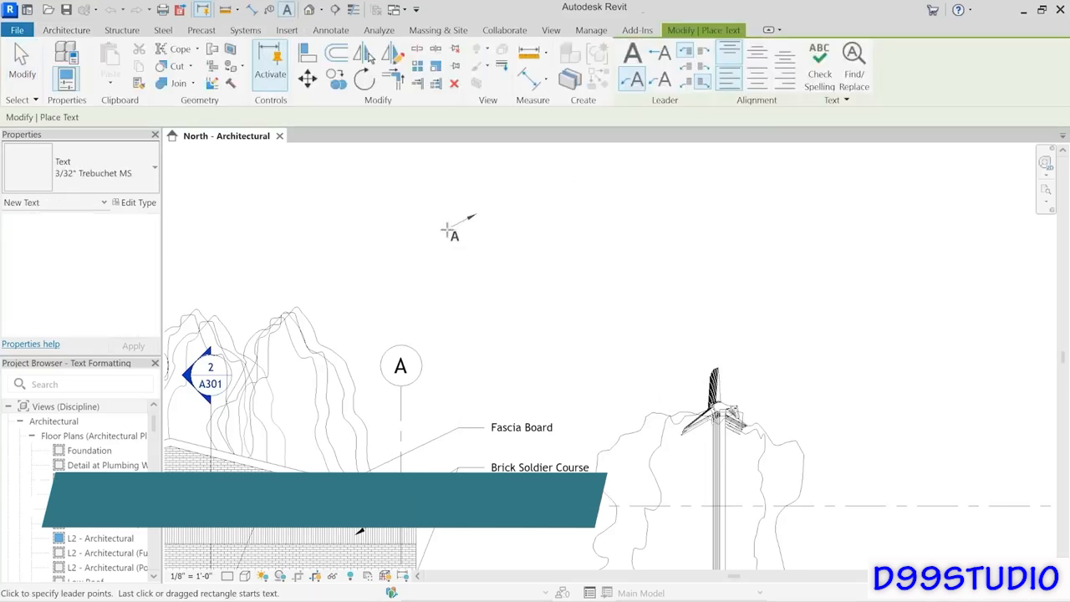
{"action": "key", "text": "Escape"}
{"action": "key", "text": "Escape"}
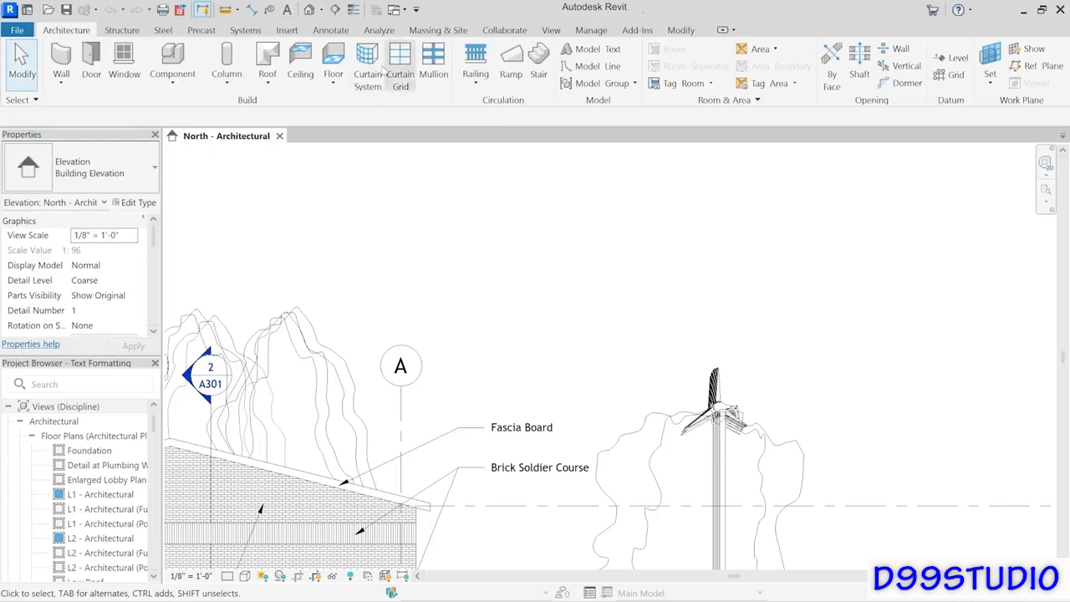
Step: Place a text note without a leader in the empty area above the Fascia Board note and paste the copied long note into it
{"action": "left_click", "coordinate": [286, 10]}
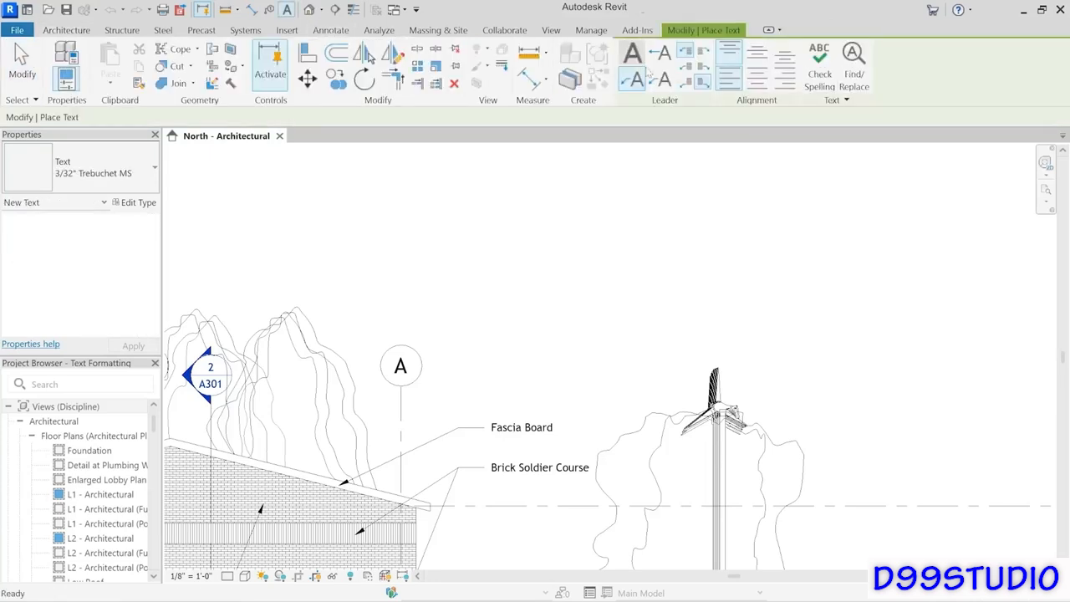
{"action": "left_click", "coordinate": [632, 65]}
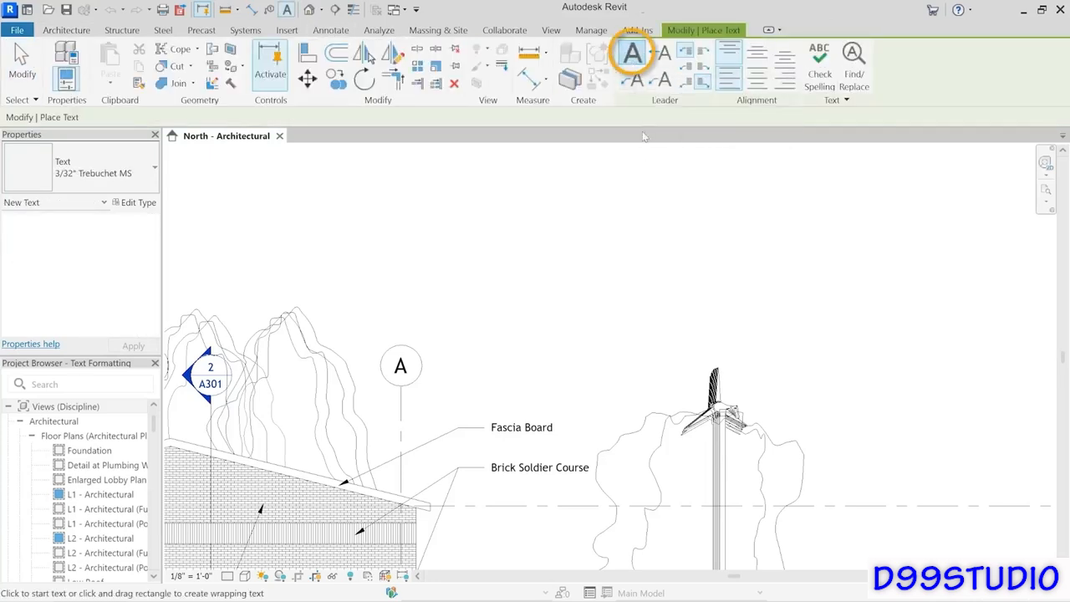
{"action": "left_click", "coordinate": [490, 212]}
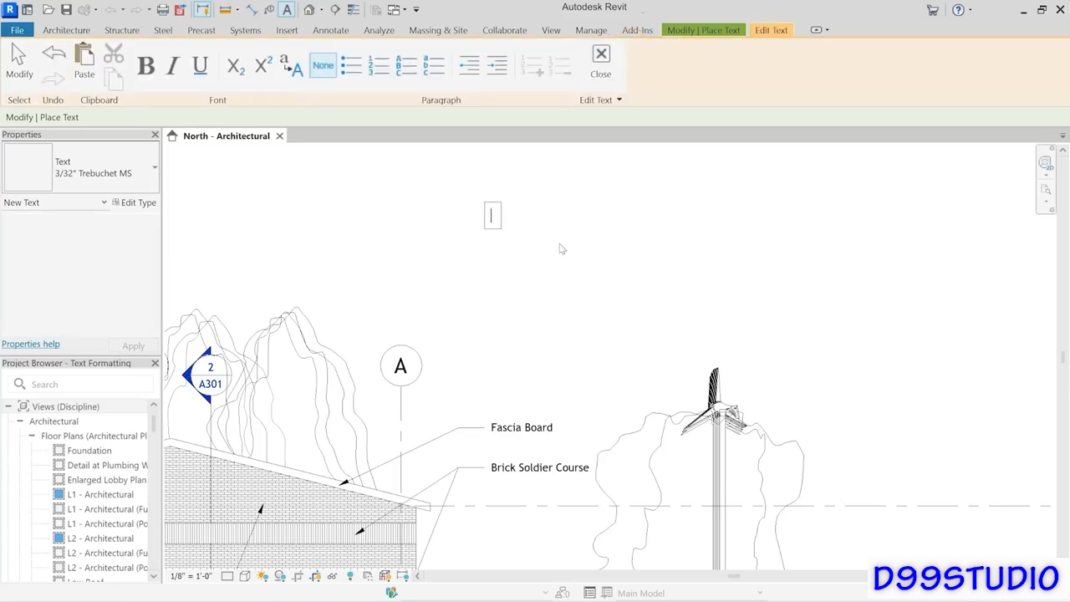
{"action": "key", "text": "ctrl+v"}
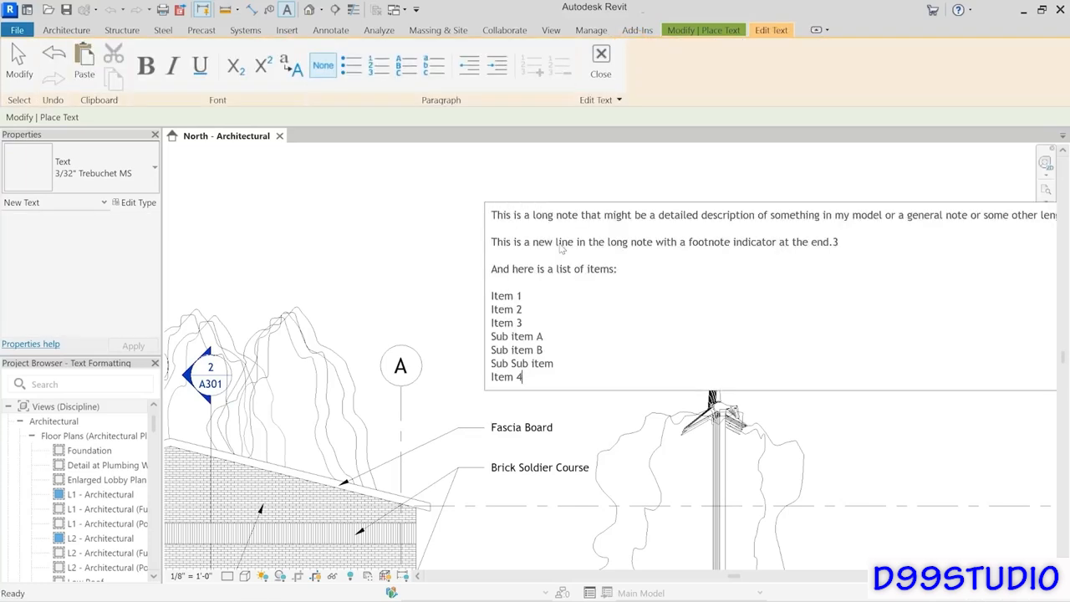
{"action": "left_click", "coordinate": [600, 67]}
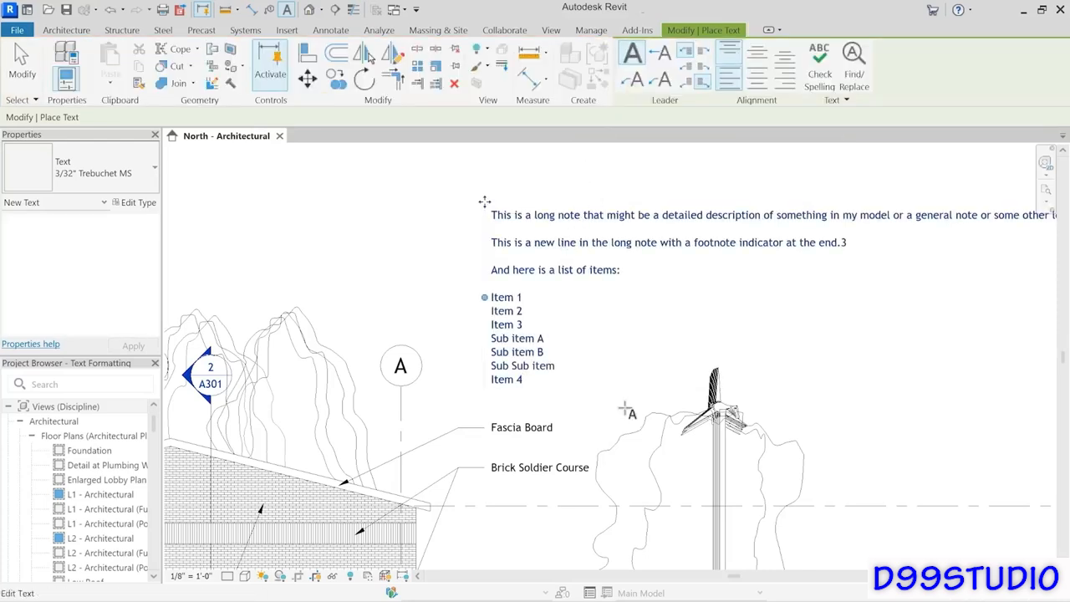
Step: Narrow the long note until its first paragraph wraps onto five lines, and move it up clear of the Fascia Board note
{"action": "mouse_move", "coordinate": [914, 293]}
{"action": "middle_mouse_down"}
{"action": "mouse_move", "coordinate": [396, 309]}
{"action": "mouse_move", "coordinate": [227, 326]}
{"action": "middle_mouse_up"}
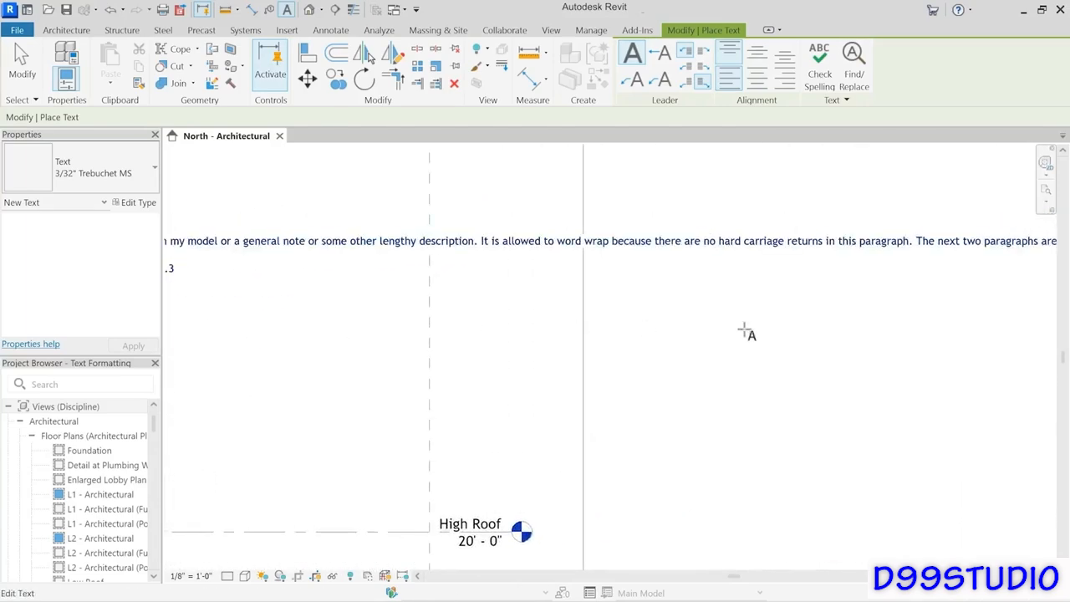
{"action": "mouse_move", "coordinate": [747, 331]}
{"action": "middle_mouse_down"}
{"action": "mouse_move", "coordinate": [201, 335]}
{"action": "mouse_move", "coordinate": [573, 356]}
{"action": "mouse_move", "coordinate": [354, 354]}
{"action": "middle_mouse_up"}
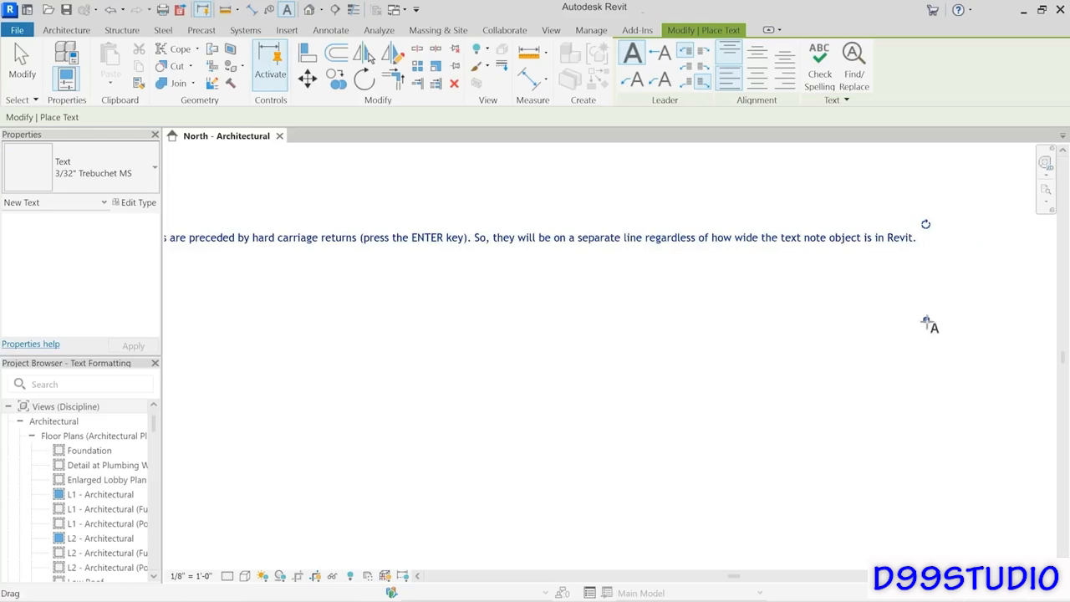
{"action": "left_click_drag", "start_coordinate": [926, 320], "coordinate": [351, 325]}
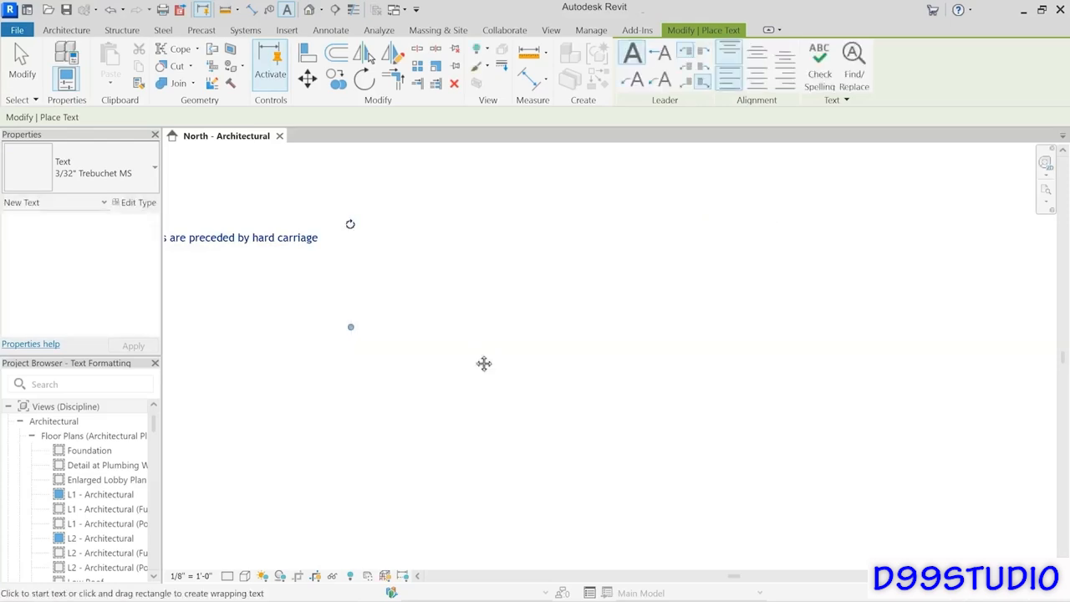
{"action": "middle_click_drag", "start_coordinate": [518, 362], "coordinate": [1066, 380]}
{"action": "left_click_drag", "start_coordinate": [934, 344], "coordinate": [219, 342]}
{"action": "middle_click_drag", "start_coordinate": [459, 369], "coordinate": [1059, 365]}
{"action": "left_click_drag", "start_coordinate": [778, 344], "coordinate": [627, 342]}
{"action": "middle_click_drag", "start_coordinate": [740, 396], "coordinate": [920, 399]}
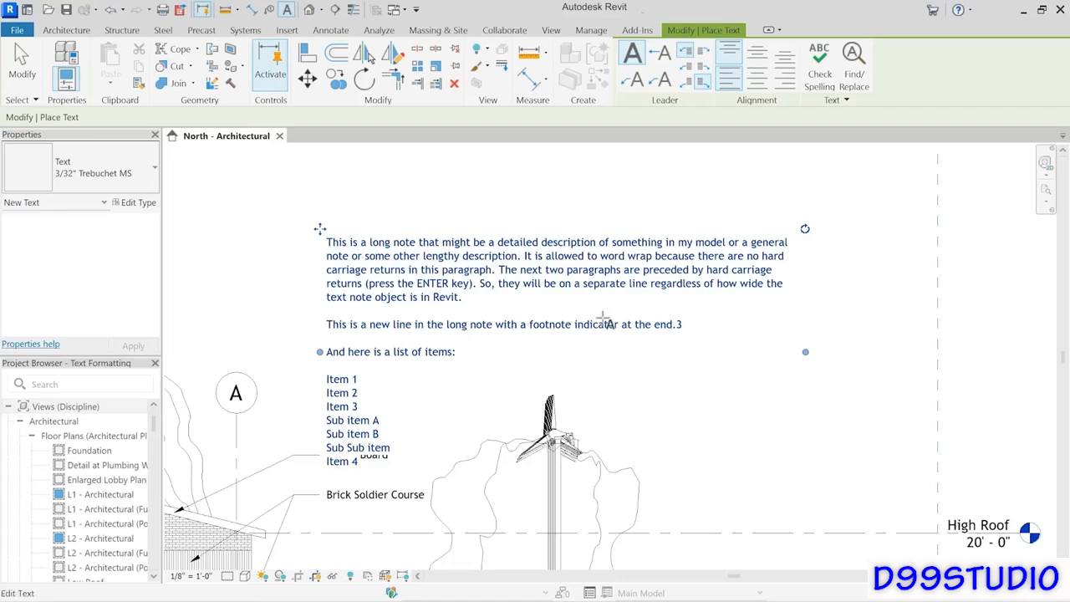
{"action": "left_click_drag", "start_coordinate": [320, 228], "coordinate": [316, 170]}
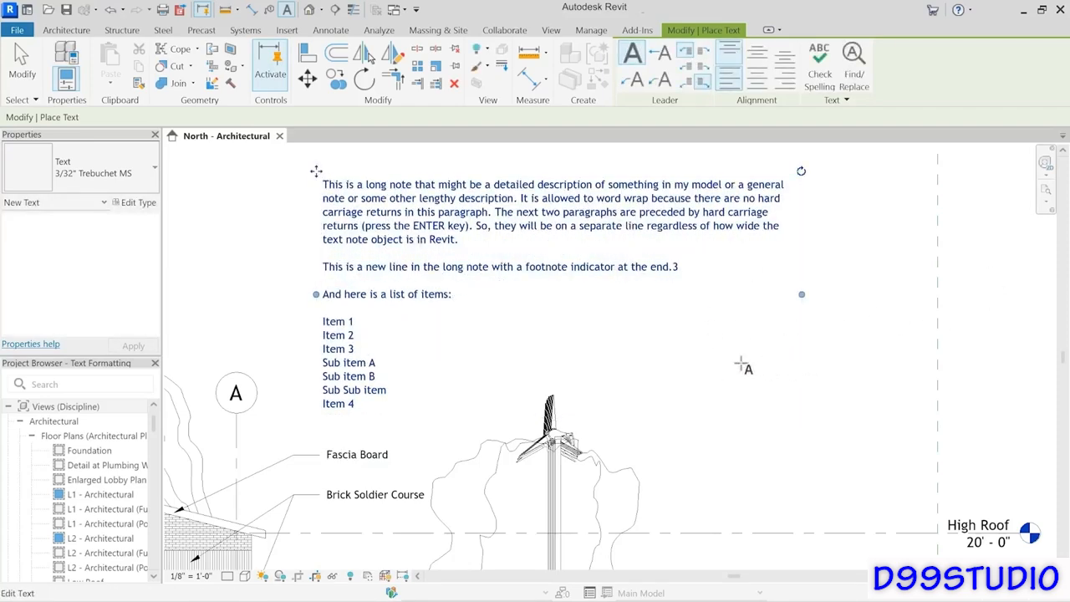
Step: Paste the long note into a second wrapping text note about nine lines deep in its first paragraph above the gable, and move it clear of the trees
{"action": "scroll", "coordinate": [745, 365], "scroll_direction": "down", "scroll_amount": 2}
{"action": "middle_click_drag", "start_coordinate": [790, 371], "coordinate": [1062, 415]}
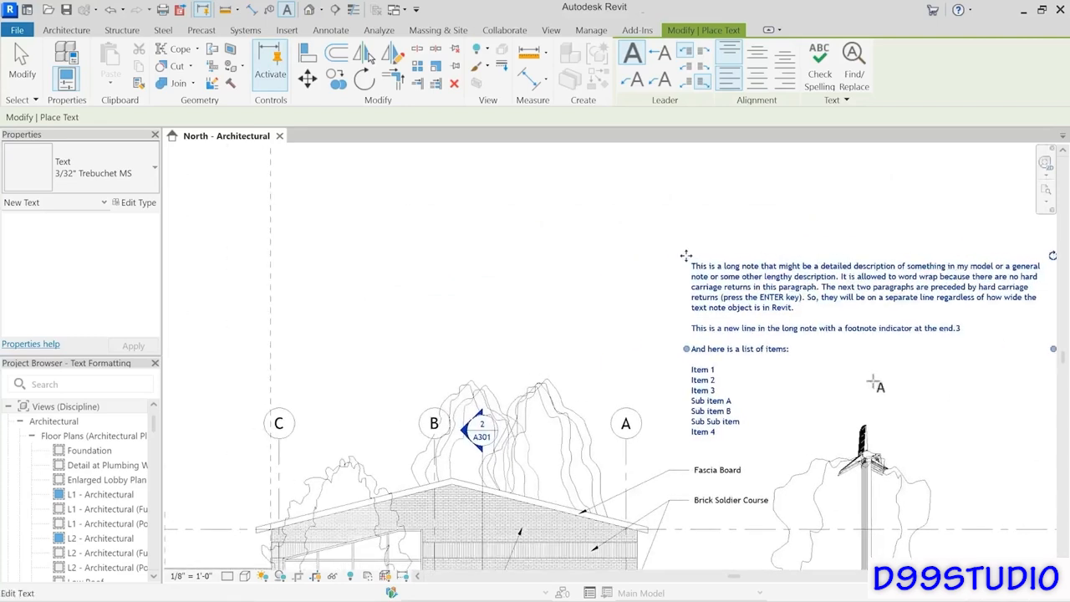
{"action": "left_click_drag", "start_coordinate": [370, 211], "coordinate": [571, 341]}
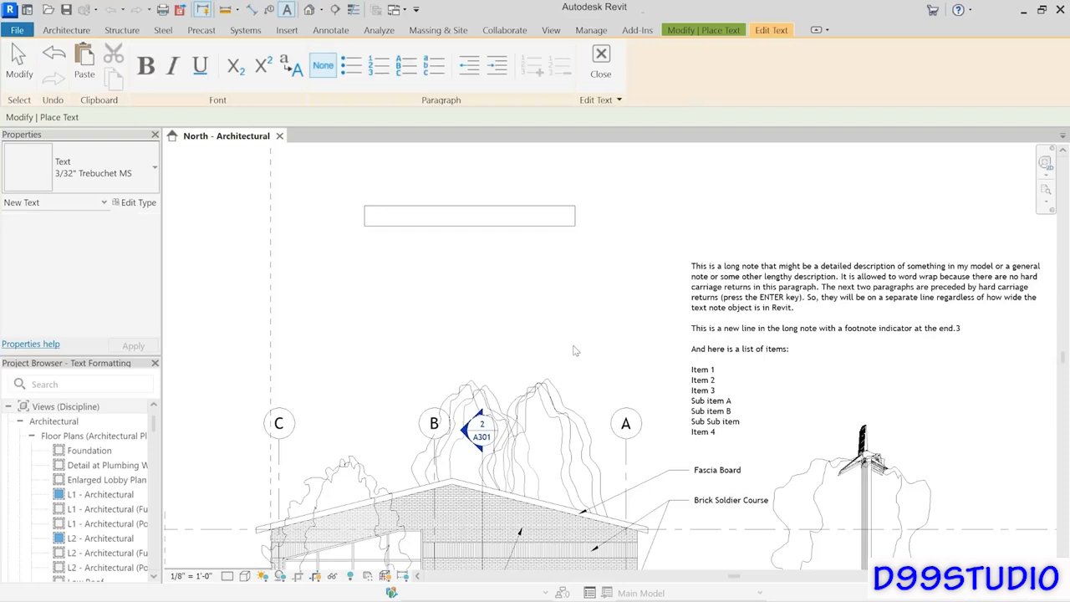
{"action": "key", "text": "ctrl+v"}
{"action": "left_click", "coordinate": [600, 58]}
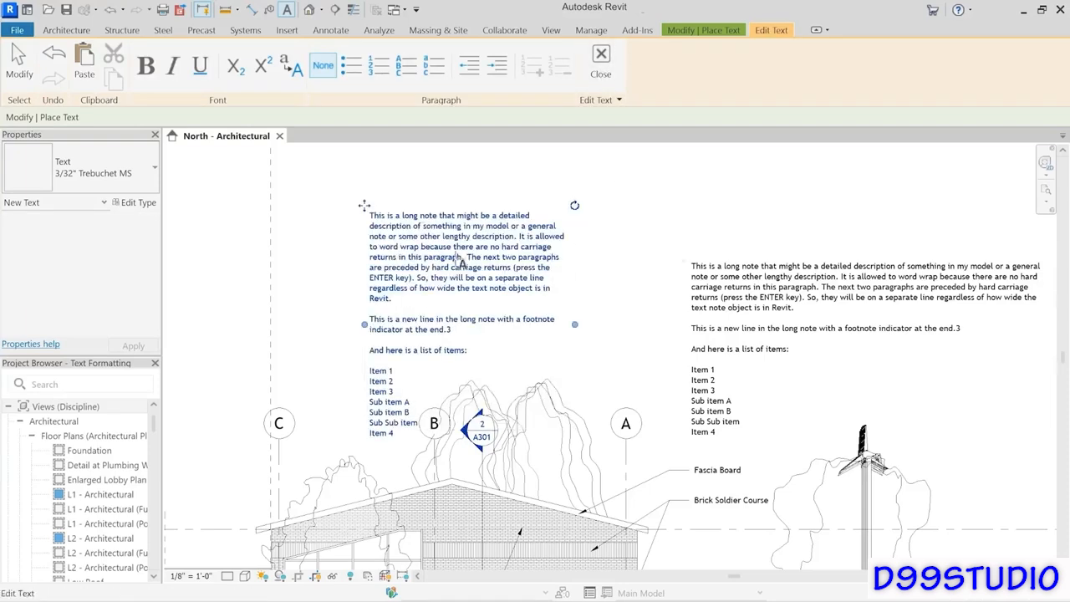
{"action": "left_click_drag", "start_coordinate": [364, 206], "coordinate": [353, 158]}
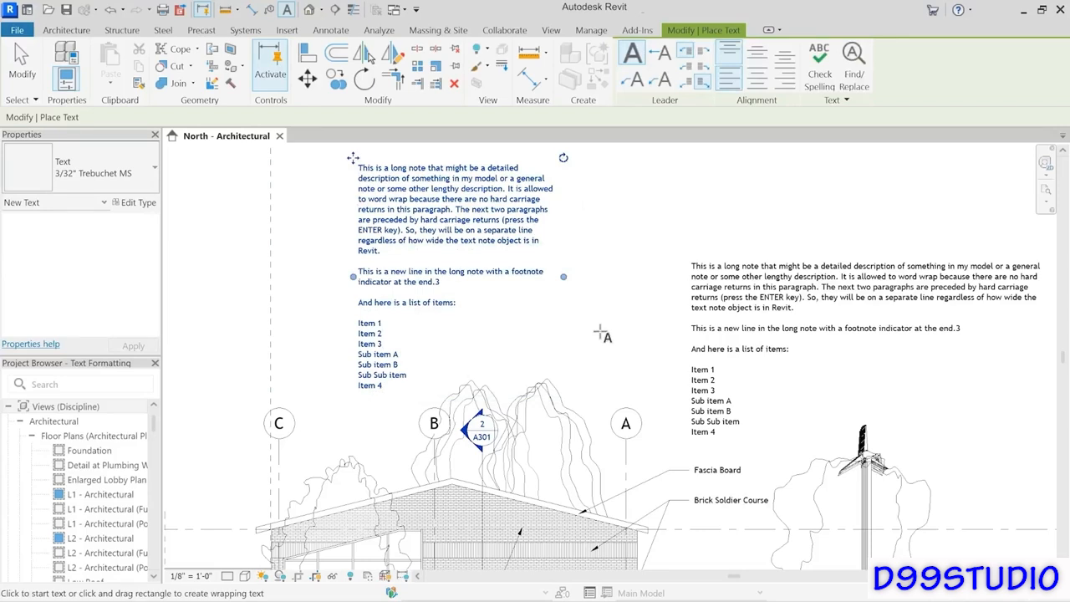
{"action": "key", "text": "Escape"}
{"action": "left_click", "coordinate": [21, 58]}
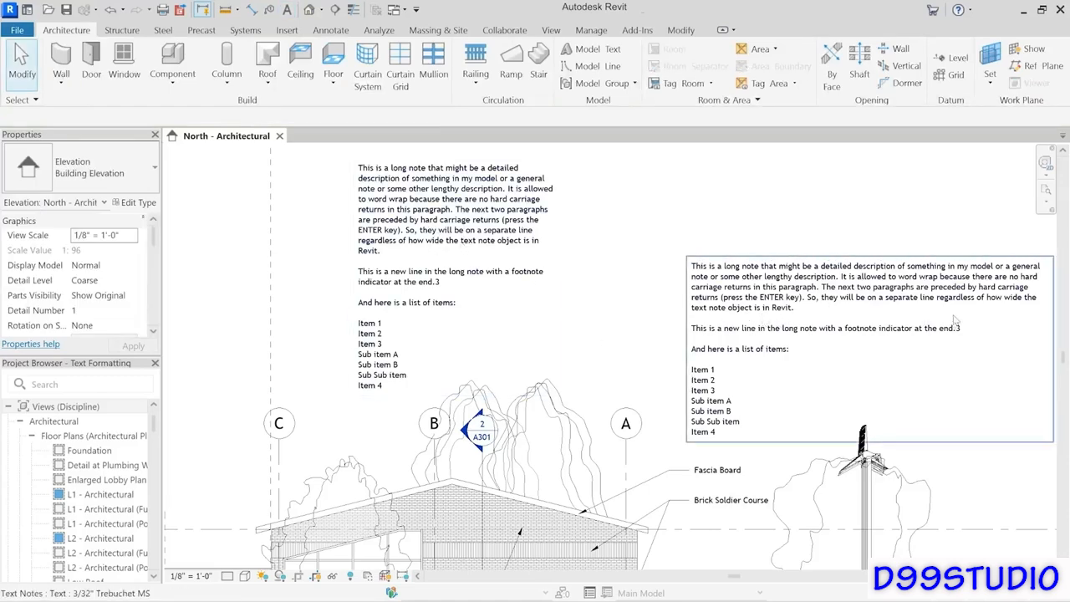
Step: Open the wider long note above the Fascia Board note for editing and make the words "detailed description" bold
{"action": "middle_click_drag", "start_coordinate": [808, 310], "coordinate": [634, 293]}
{"action": "scroll", "coordinate": [675, 317], "scroll_direction": "up", "scroll_amount": 3}
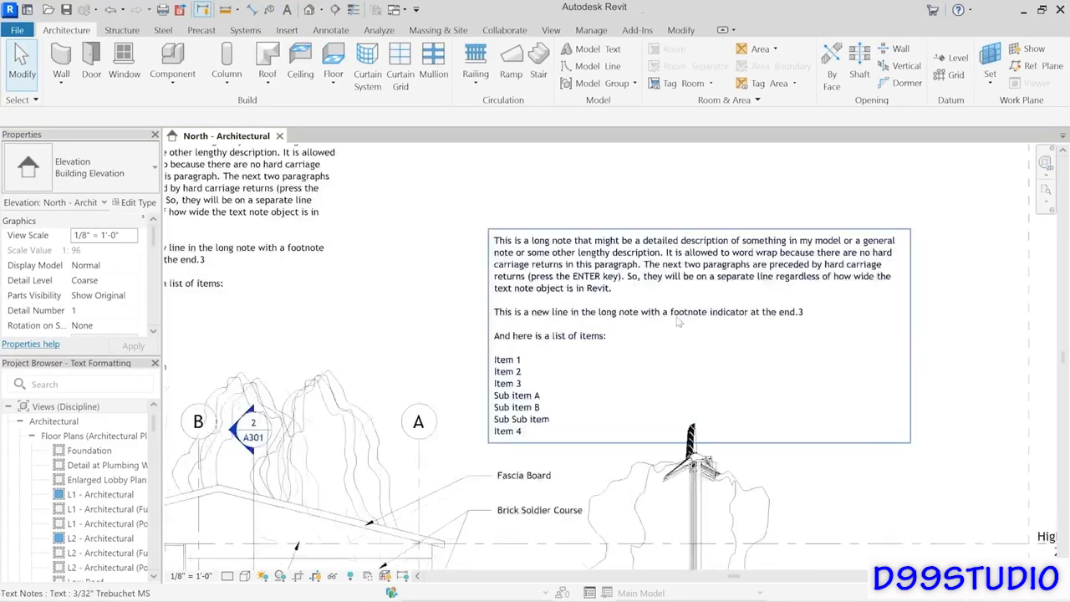
{"action": "middle_click_drag", "start_coordinate": [678, 322], "coordinate": [574, 276]}
{"action": "double_click", "coordinate": [570, 265]}
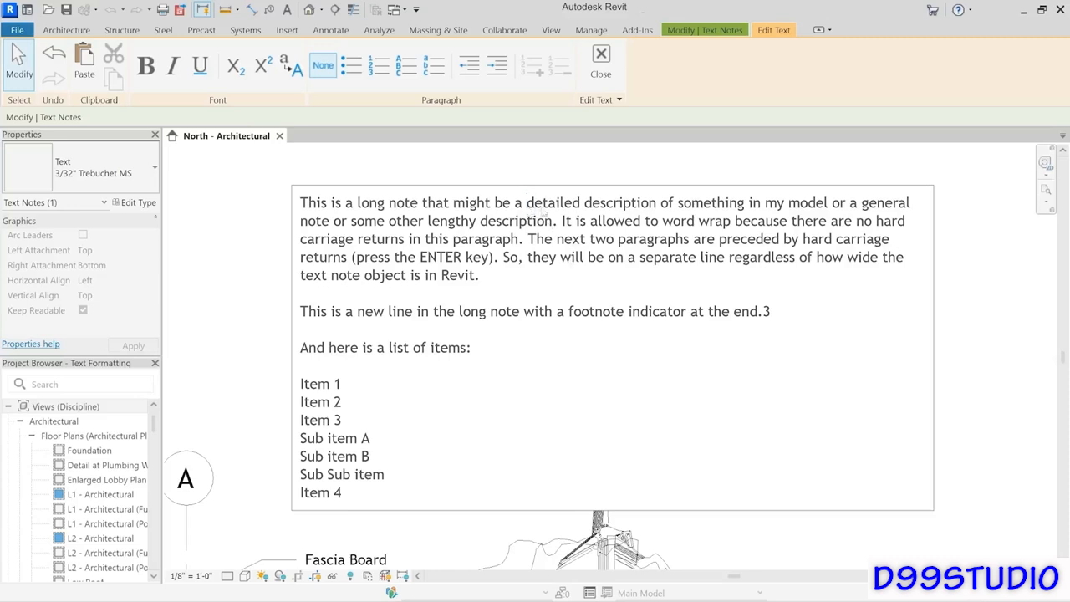
{"action": "left_click_drag", "start_coordinate": [527, 209], "coordinate": [657, 216]}
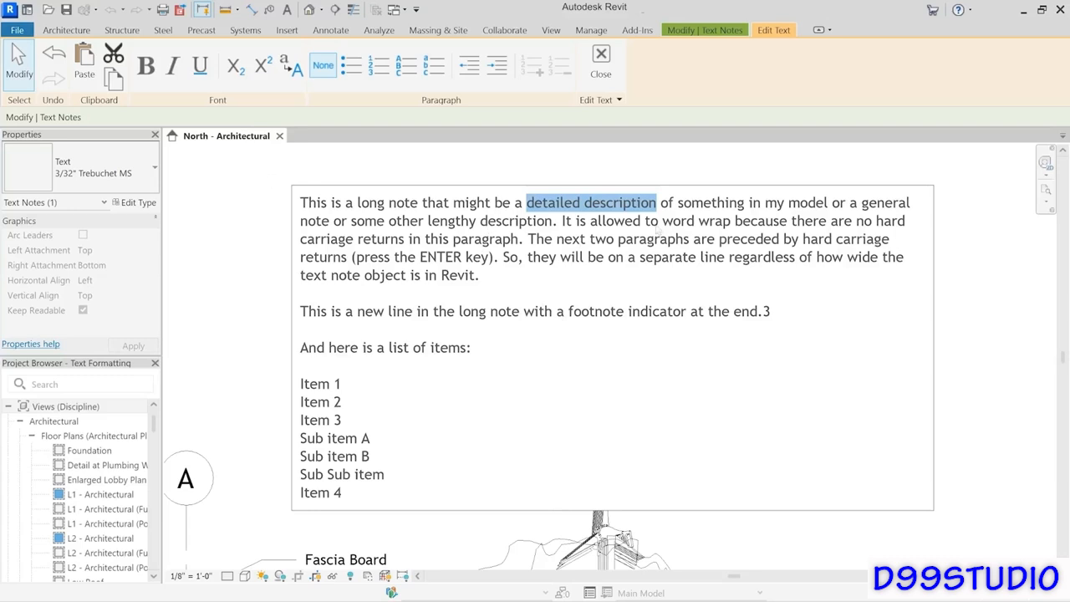
{"action": "left_click", "coordinate": [146, 65]}
Step: In the first paragraph of the note, italicize the word "separate" and underline "object is in Revit"
{"action": "left_click_drag", "start_coordinate": [637, 259], "coordinate": [694, 261]}
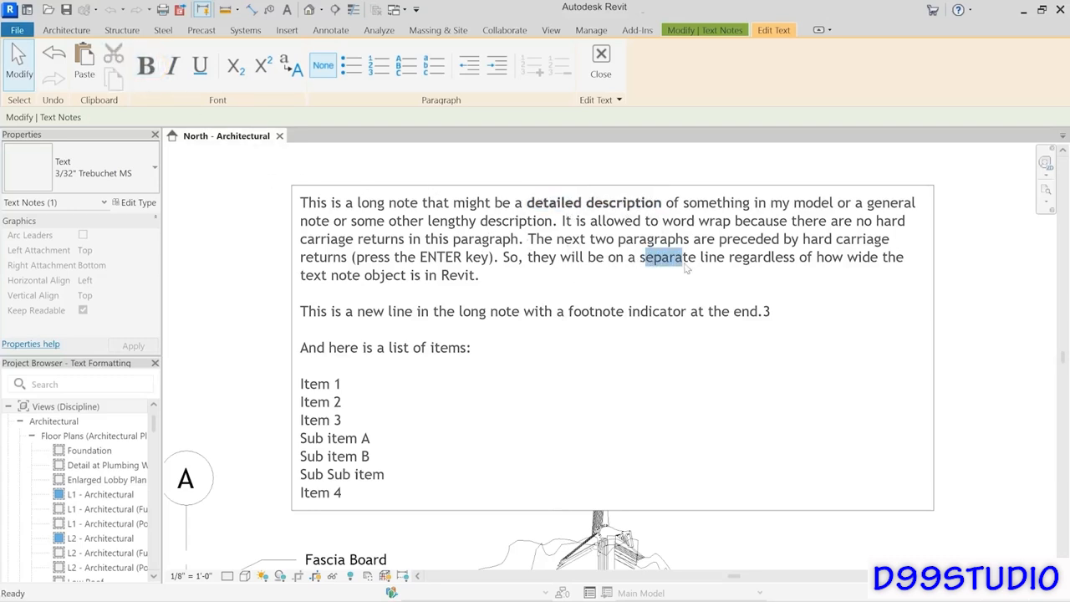
{"action": "double_click", "coordinate": [642, 259]}
{"action": "left_click", "coordinate": [173, 65]}
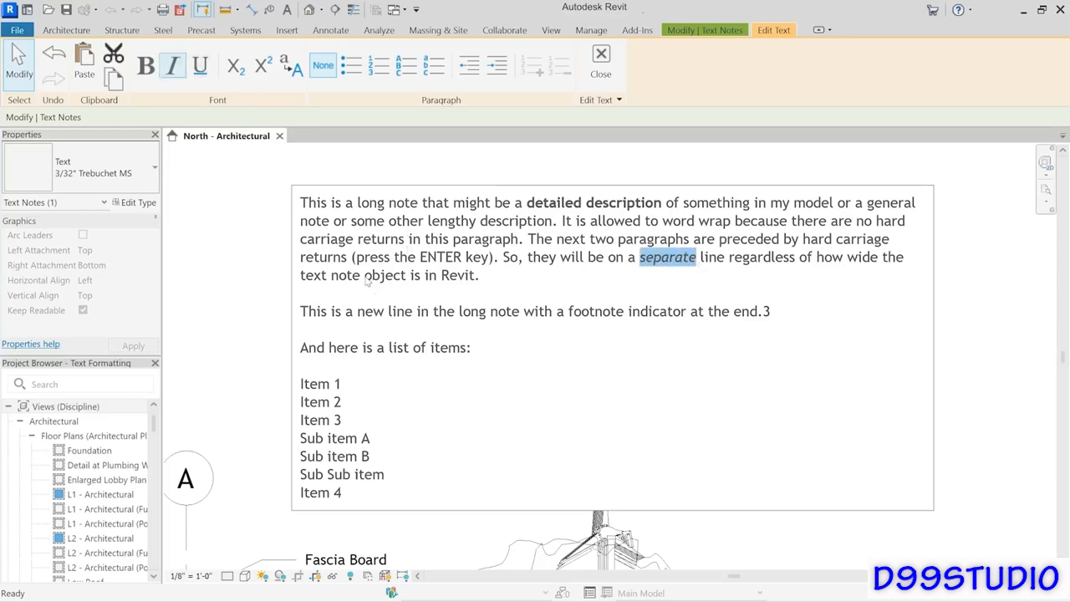
{"action": "left_click_drag", "start_coordinate": [366, 278], "coordinate": [474, 276]}
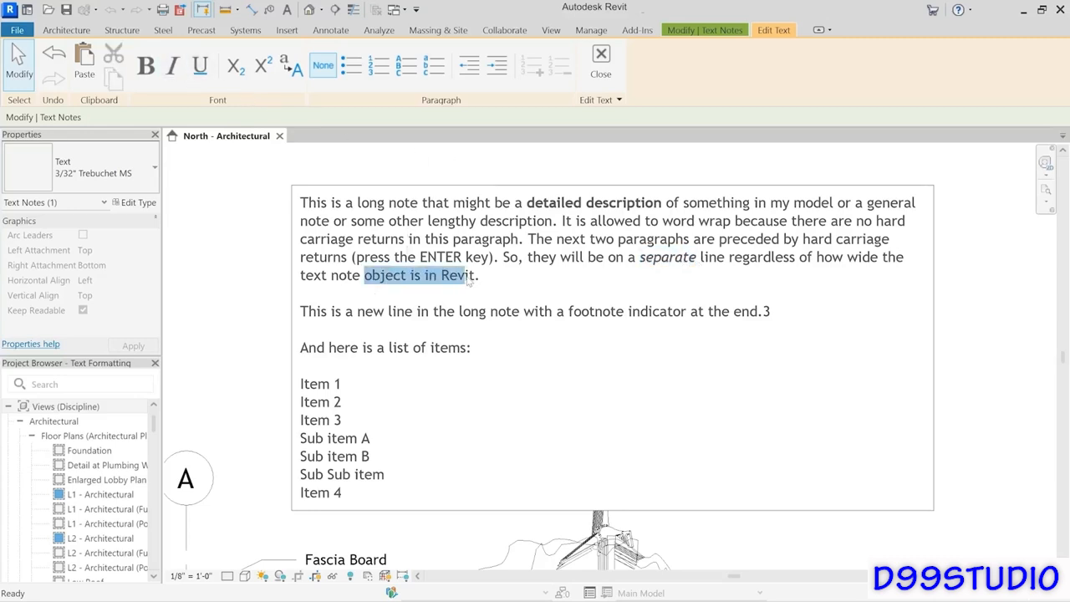
{"action": "left_click", "coordinate": [200, 75]}
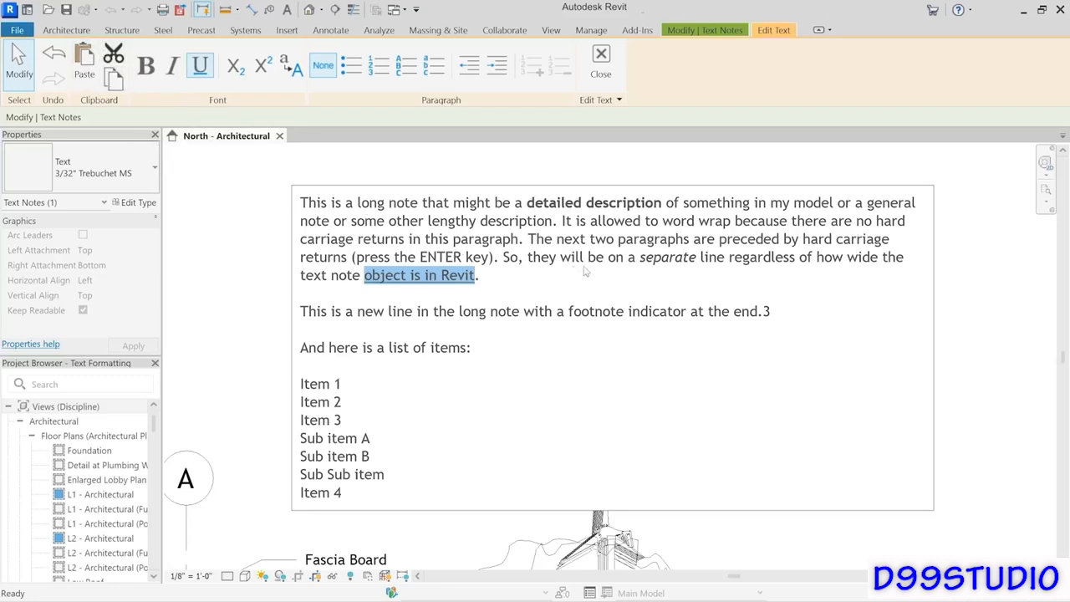
Step: Format the footnote number 3 after "at the end." as superscript
{"action": "left_click", "coordinate": [764, 313]}
{"action": "left_click_drag", "start_coordinate": [762, 313], "coordinate": [770, 314]}
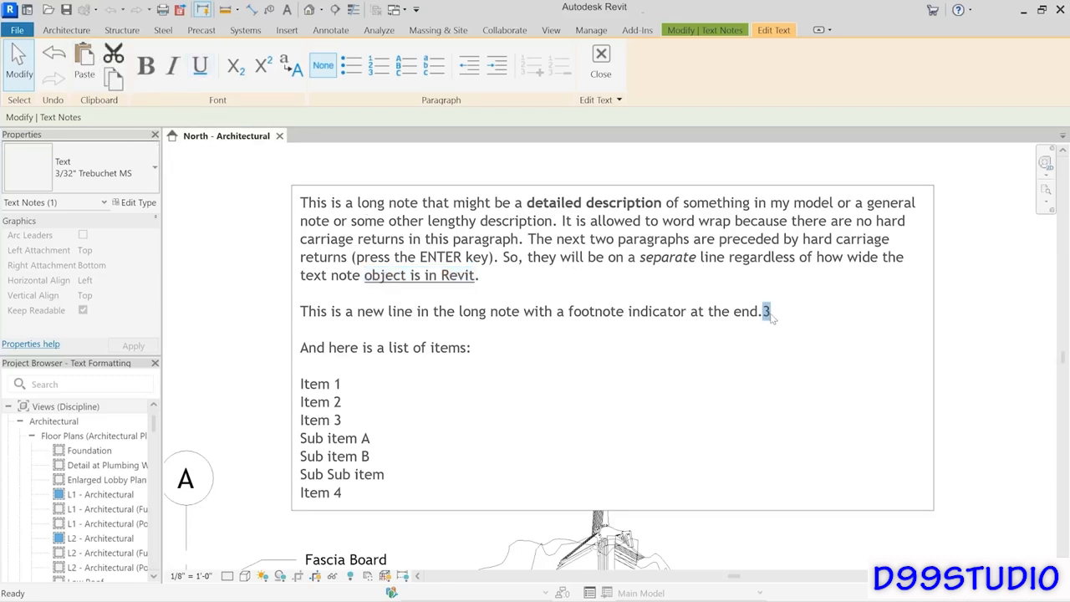
{"action": "left_click", "coordinate": [263, 67]}
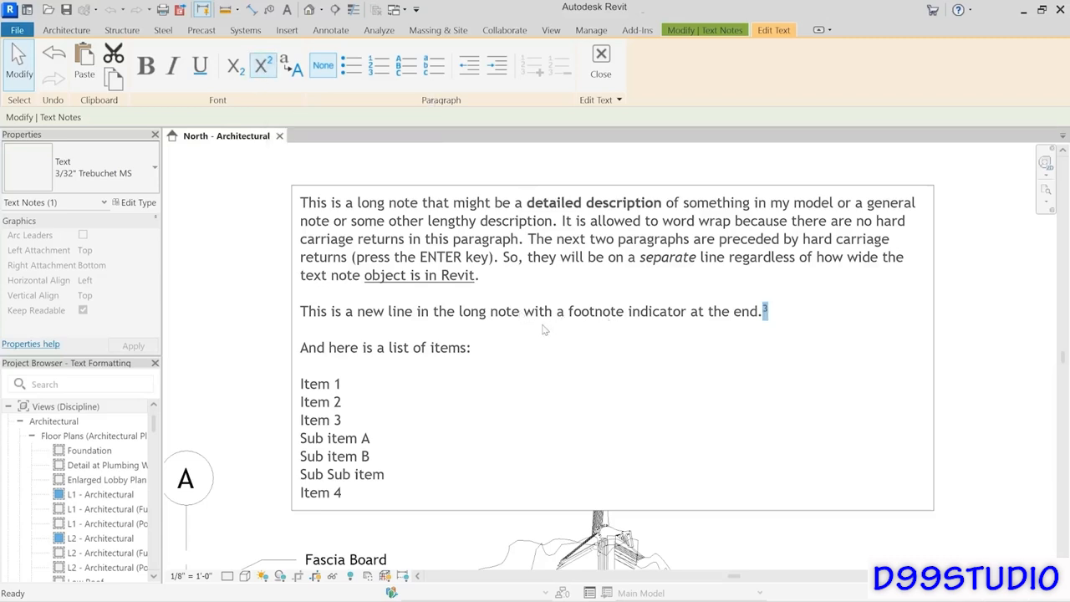
Step: Convert the line "And here is a list of items:" to all capitals
{"action": "left_click", "coordinate": [472, 348]}
{"action": "left_click_drag", "start_coordinate": [300, 348], "coordinate": [352, 349]}
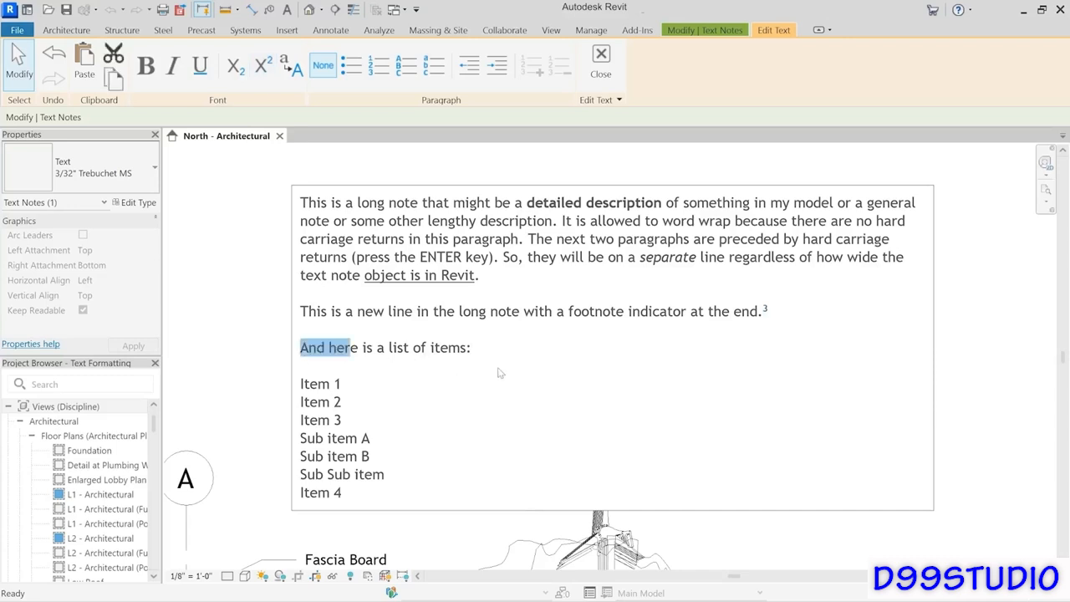
{"action": "left_click_drag", "start_coordinate": [500, 373], "coordinate": [479, 357]}
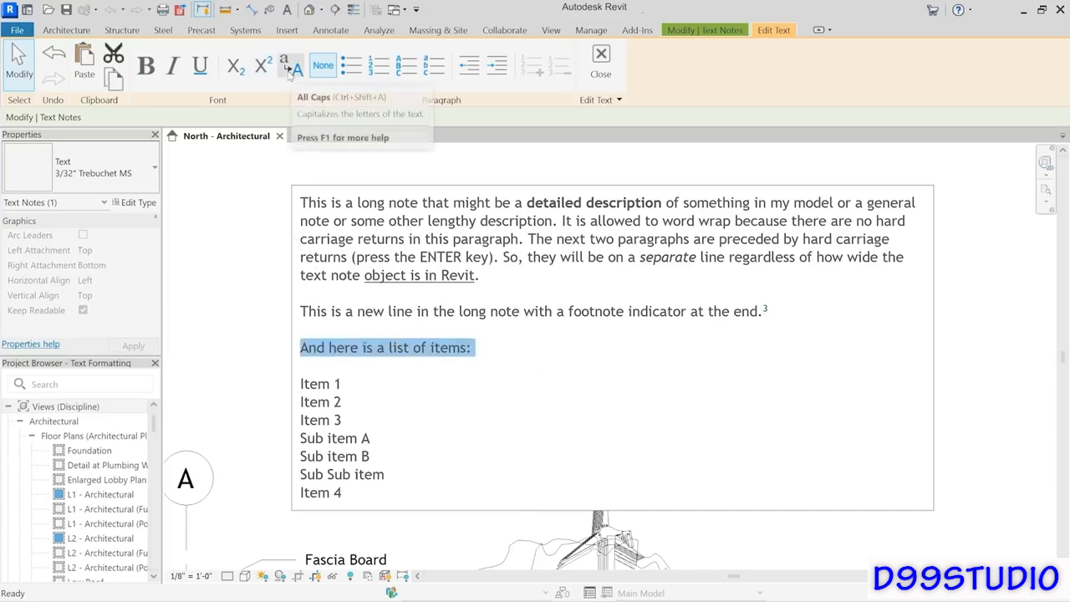
{"action": "left_click", "coordinate": [291, 72]}
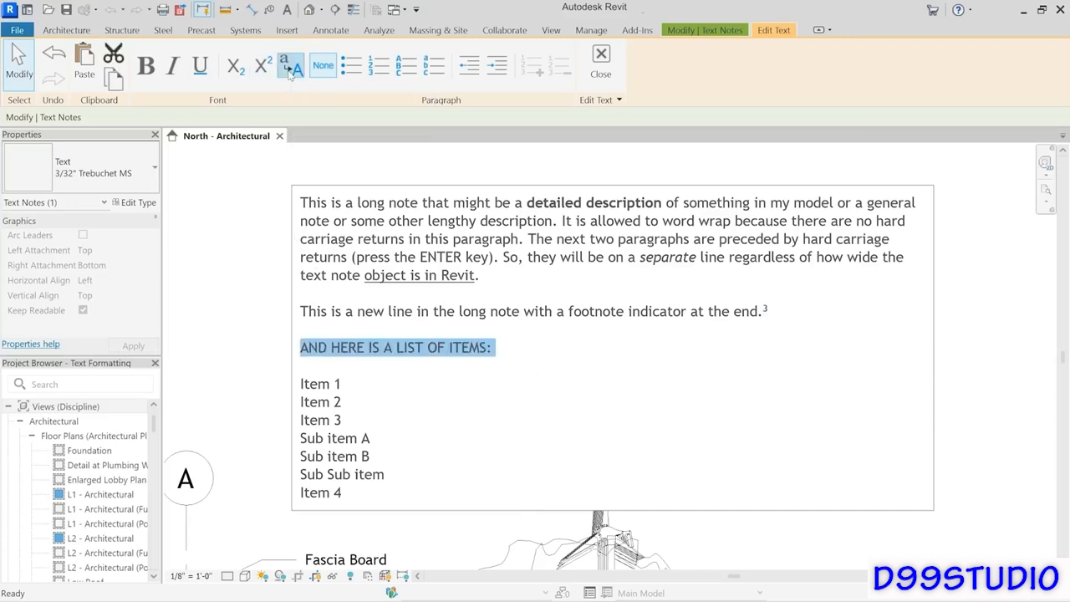
{"action": "left_click", "coordinate": [505, 357]}
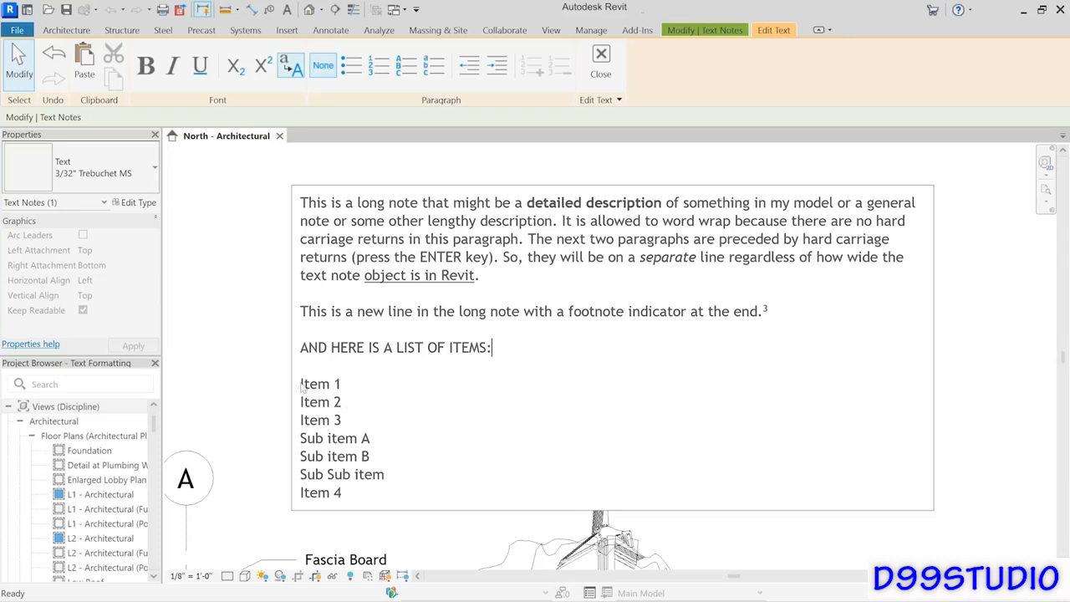
Step: Try bullets and uppercase and lowercase lettering on the lines from Item 1 to Item 4, and settle on a numbered list
{"action": "left_click_drag", "start_coordinate": [303, 386], "coordinate": [358, 505]}
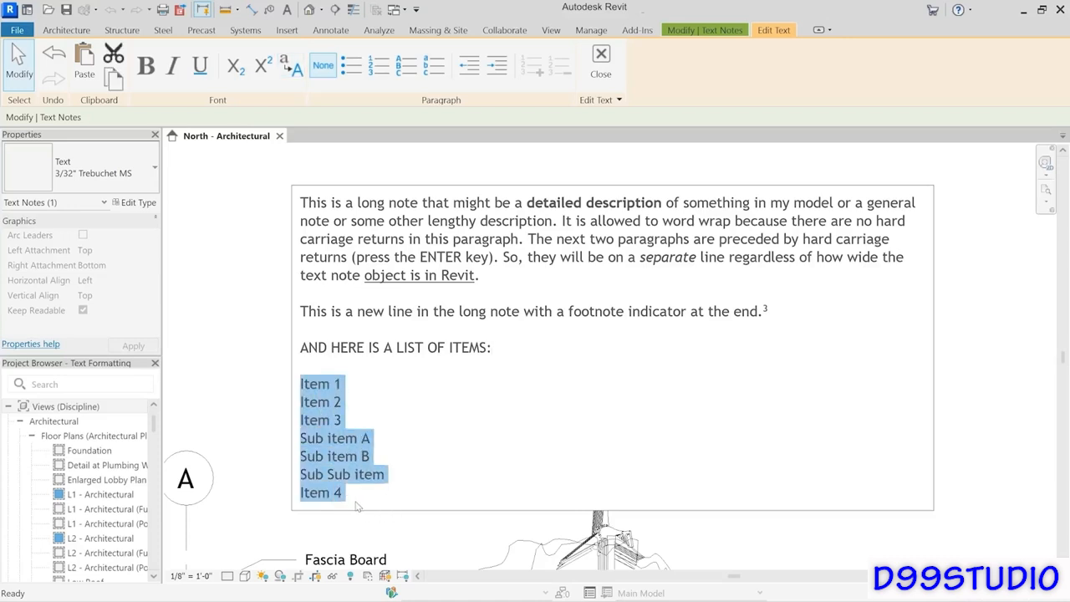
{"action": "left_click", "coordinate": [351, 67]}
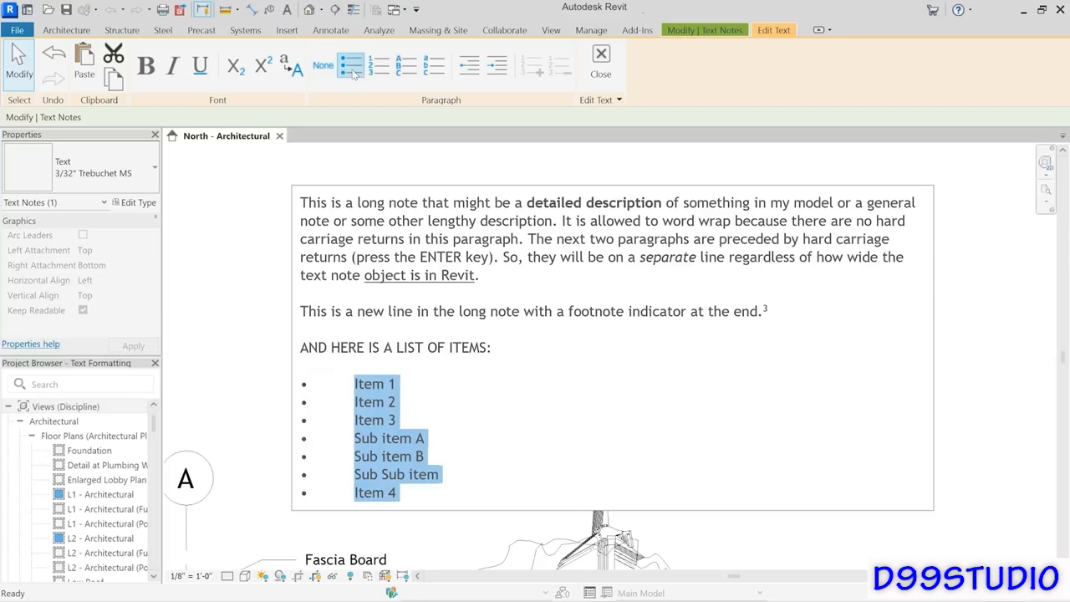
{"action": "left_click", "coordinate": [378, 67]}
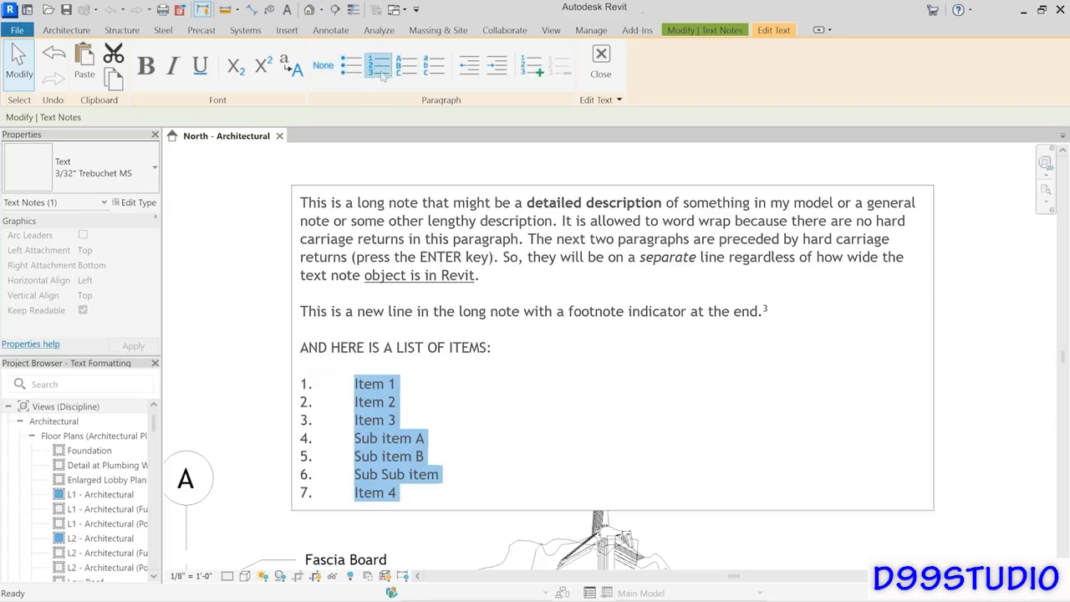
{"action": "left_click", "coordinate": [408, 67]}
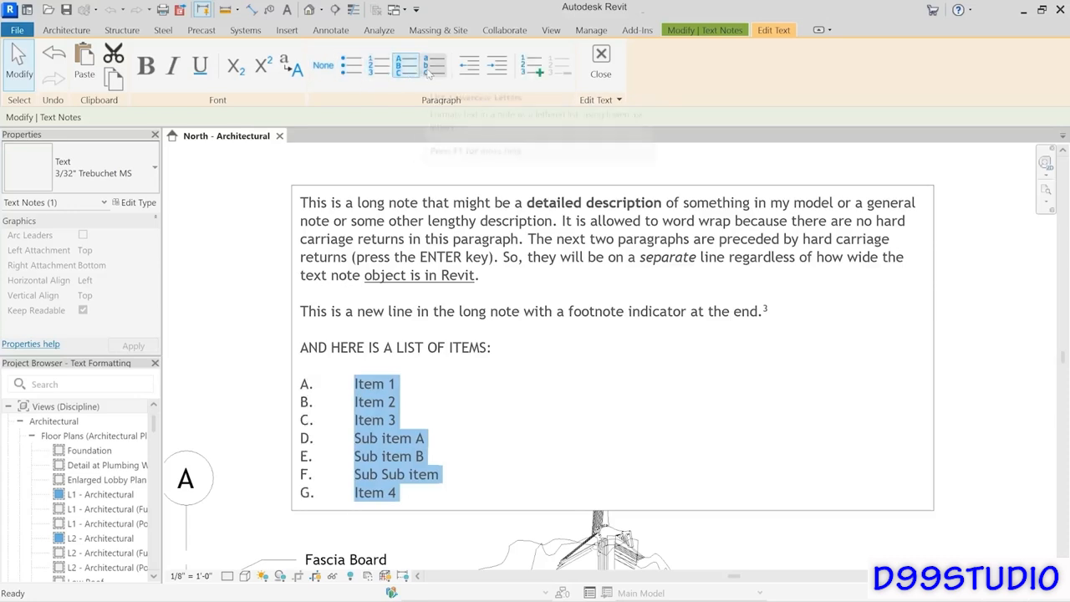
{"action": "left_click", "coordinate": [432, 72]}
{"action": "left_click", "coordinate": [378, 67]}
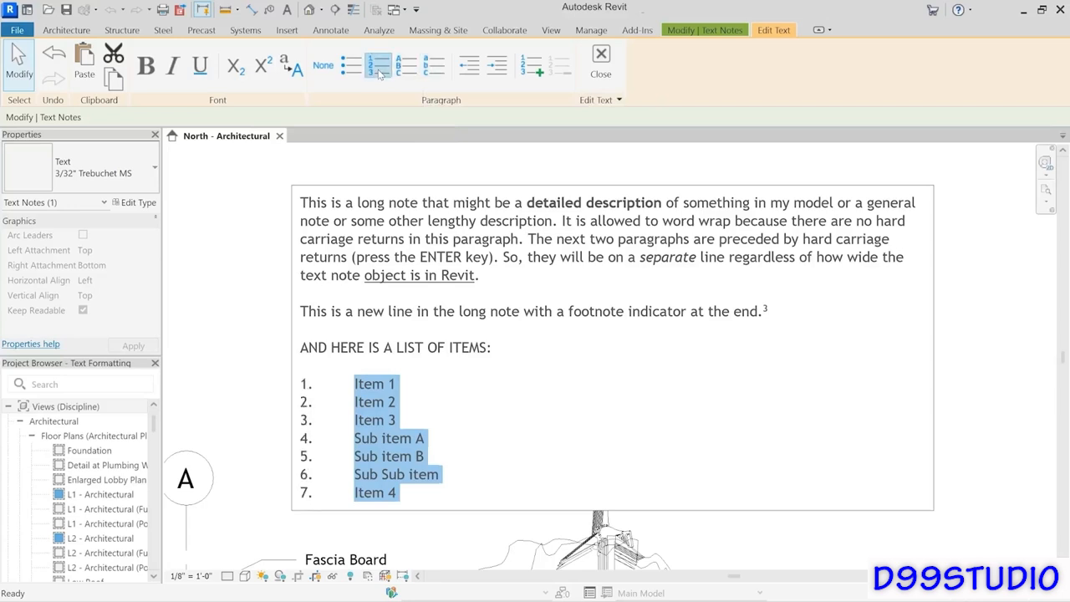
{"action": "left_click", "coordinate": [355, 387]}
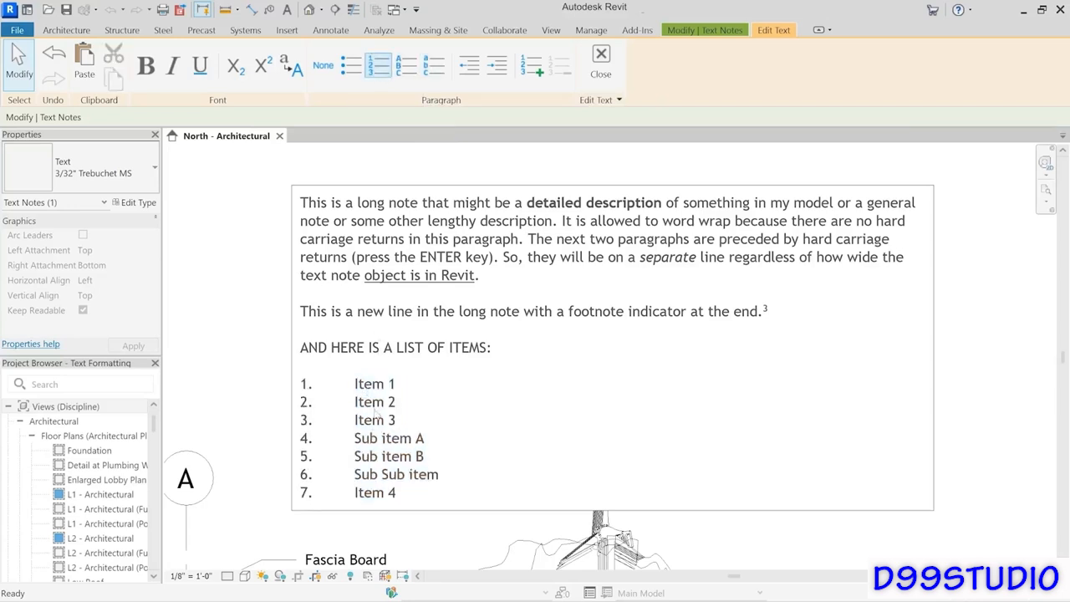
Step: Indent Sub item A, Sub item B and Sub Sub item one list level under Item 3, and Sub Sub item one level further
{"action": "left_click_drag", "start_coordinate": [355, 438], "coordinate": [447, 475]}
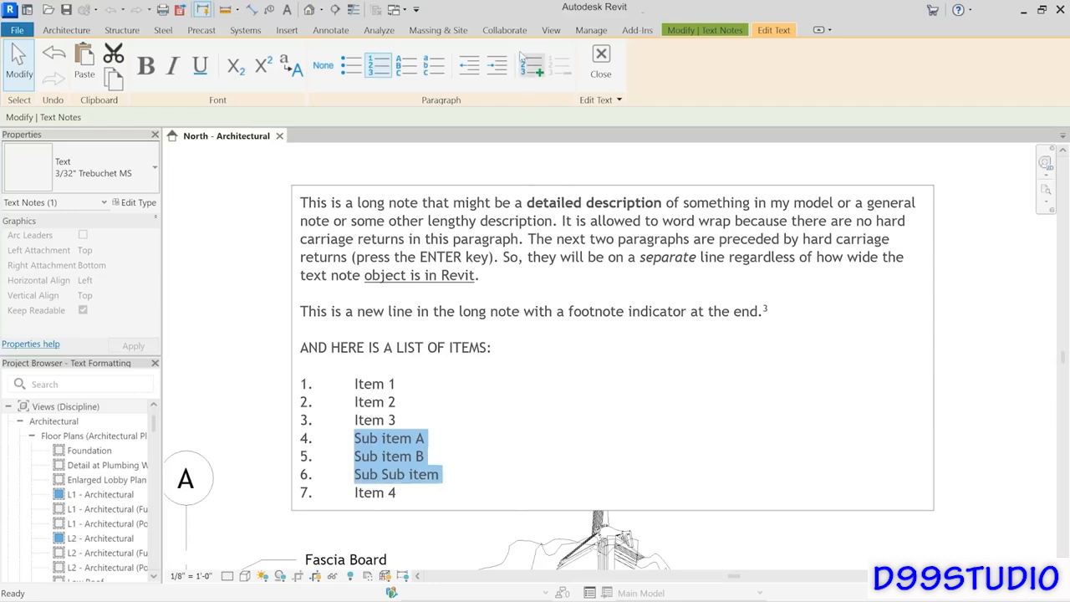
{"action": "left_click", "coordinate": [498, 72]}
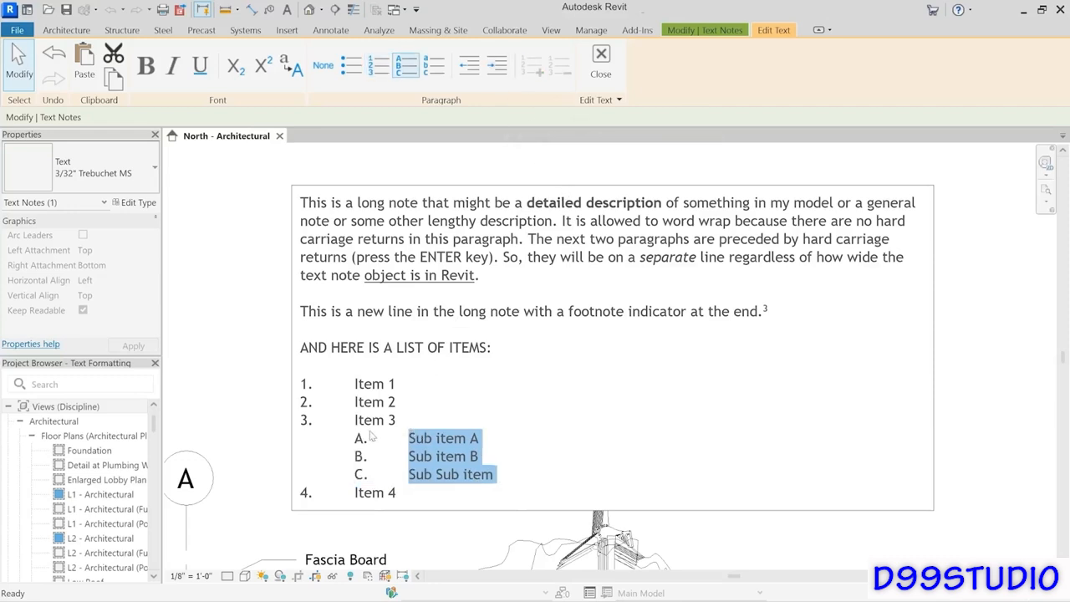
{"action": "left_click", "coordinate": [410, 477]}
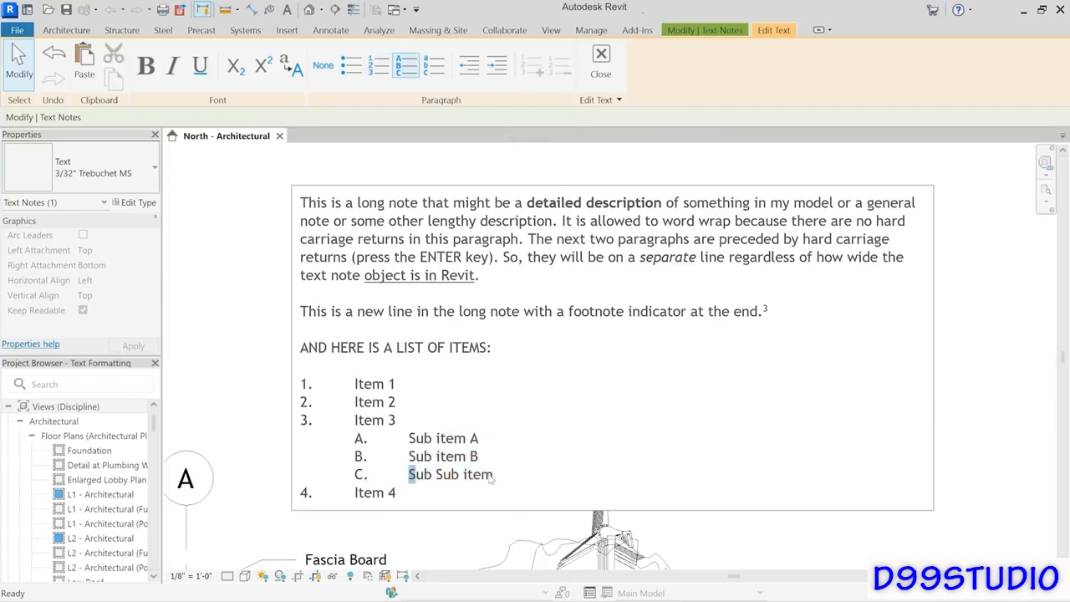
{"action": "left_click_drag", "start_coordinate": [409, 474], "coordinate": [521, 477]}
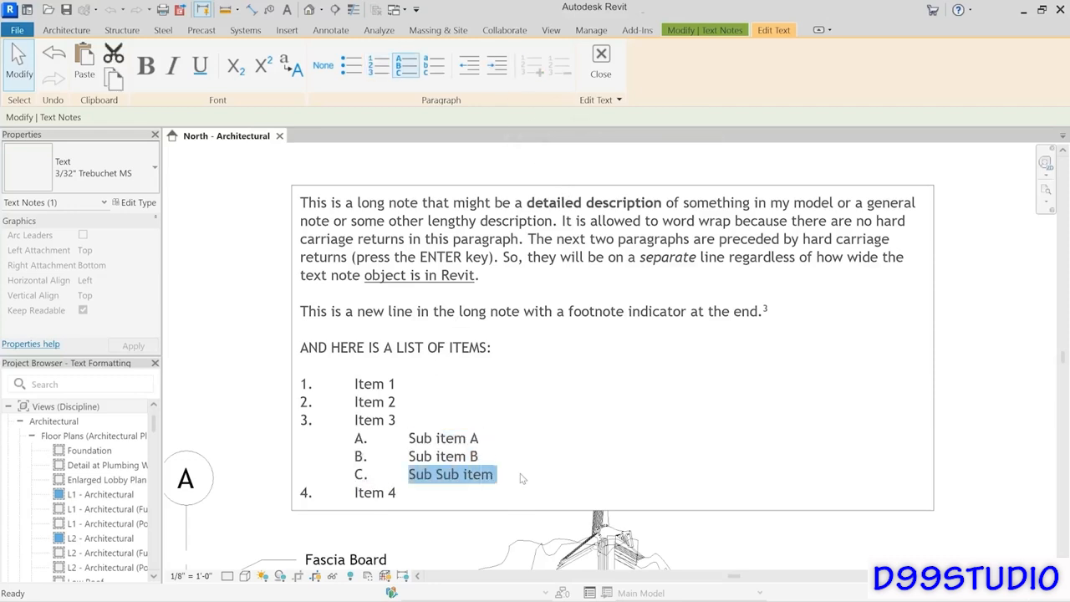
{"action": "left_click", "coordinate": [497, 67]}
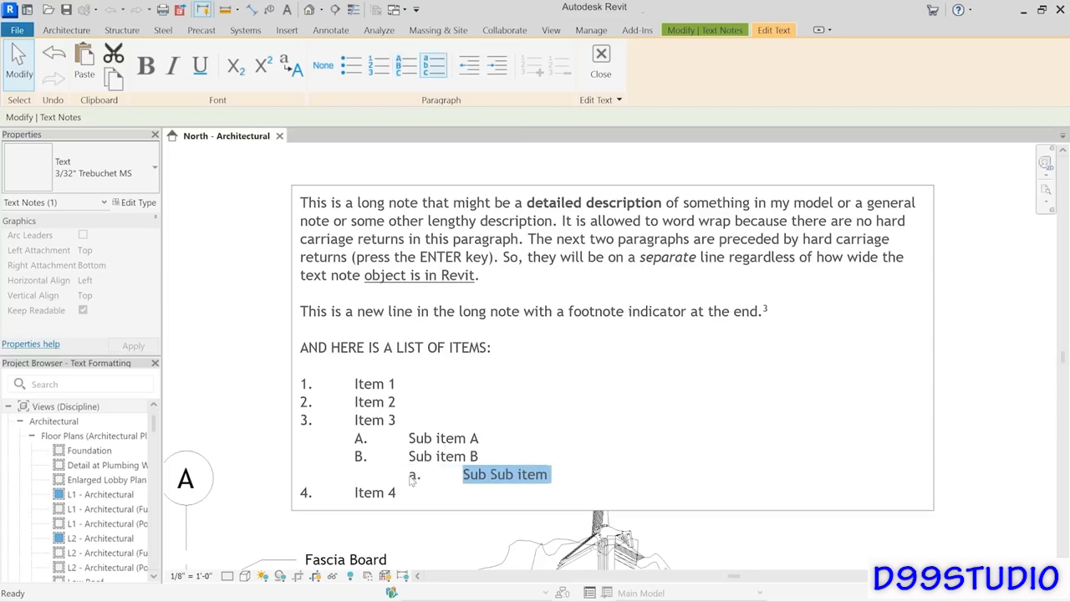
{"action": "left_click", "coordinate": [600, 478]}
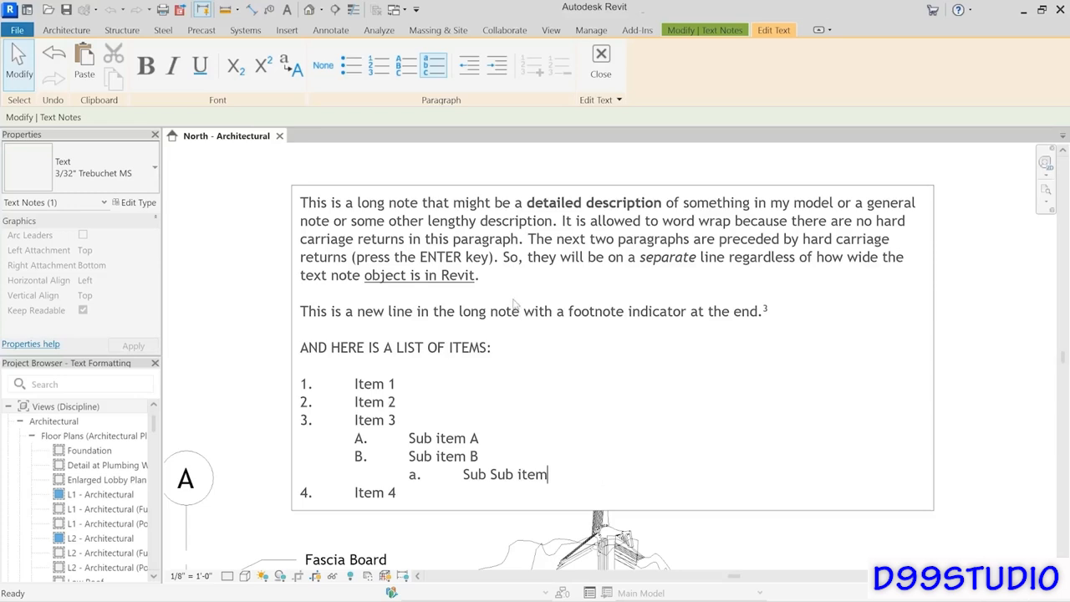
Step: Check the text type's properties from within the numbered list, and finish editing the long note
{"action": "left_click", "coordinate": [322, 391]}
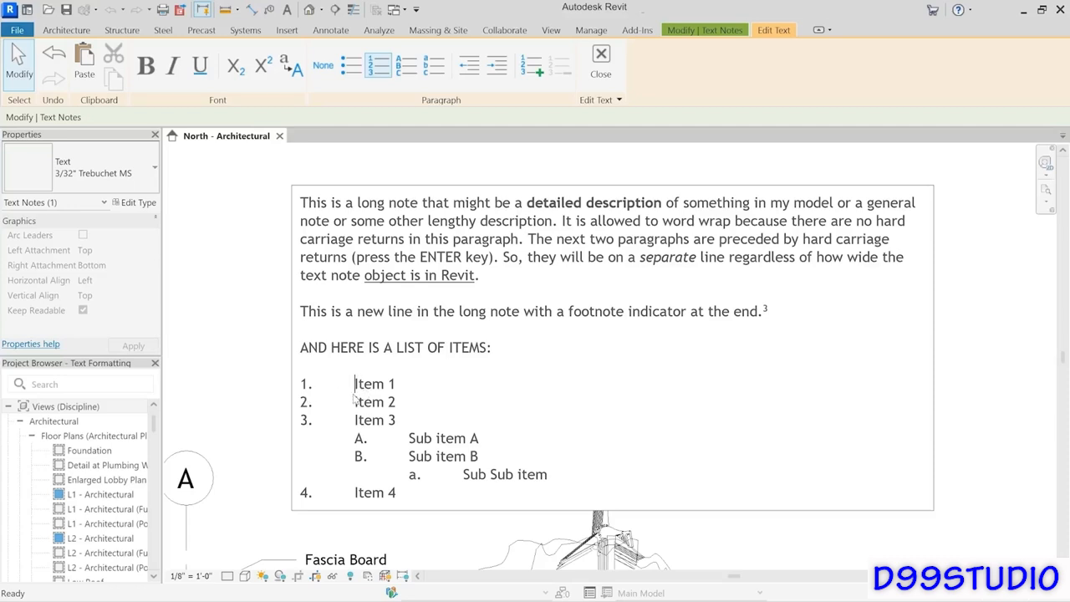
{"action": "left_click", "coordinate": [136, 203]}
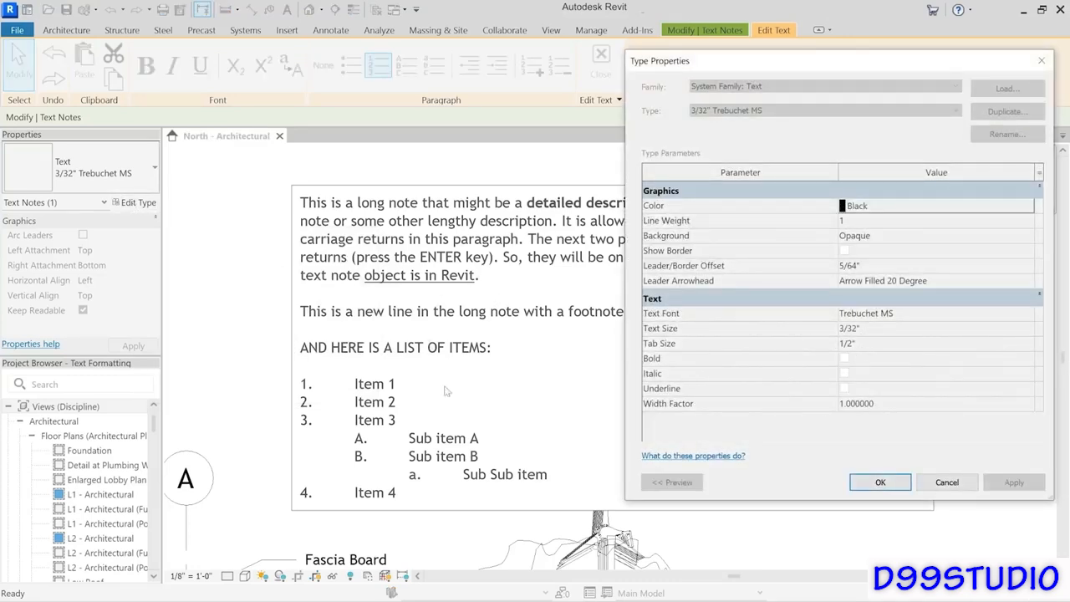
{"action": "left_click", "coordinate": [885, 484]}
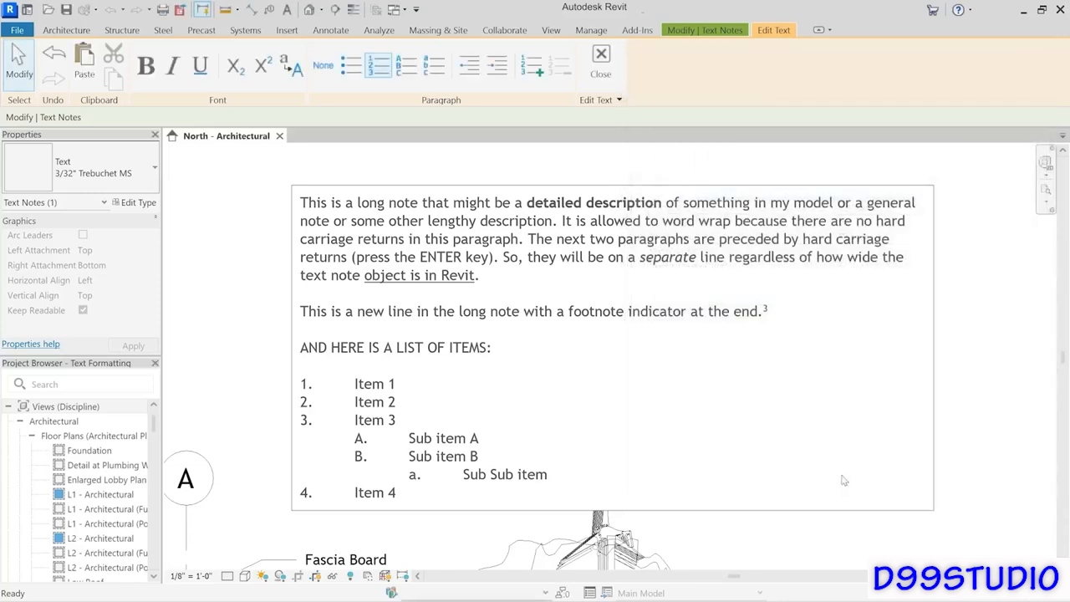
{"action": "left_click", "coordinate": [601, 60]}
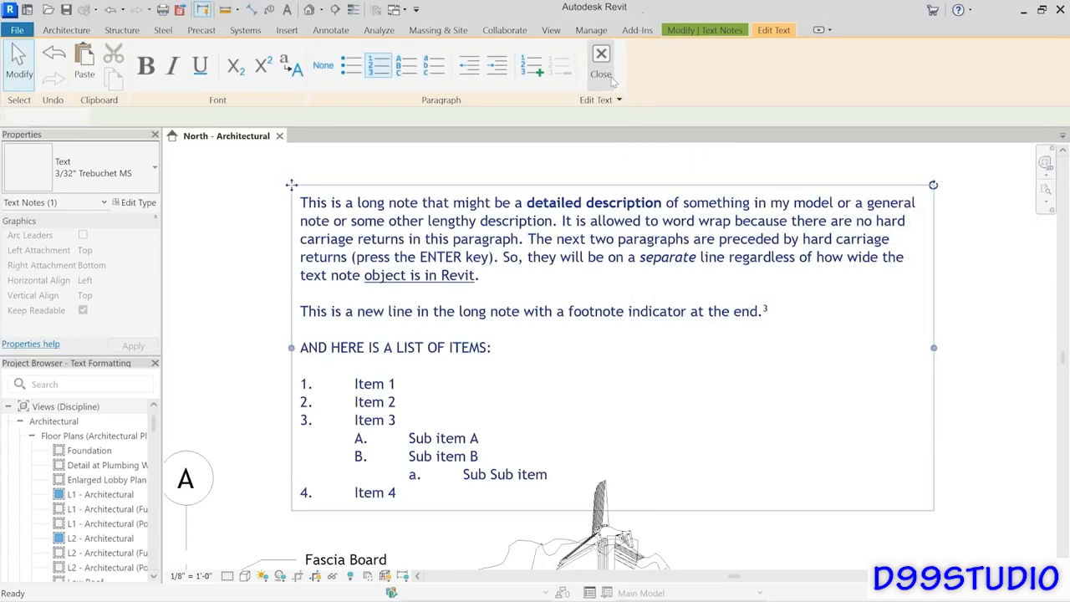
Step: Set the tab size of the note's 3/32" Trebuchet MS text type to 1/4" and deselect the note
{"action": "left_click", "coordinate": [137, 202]}
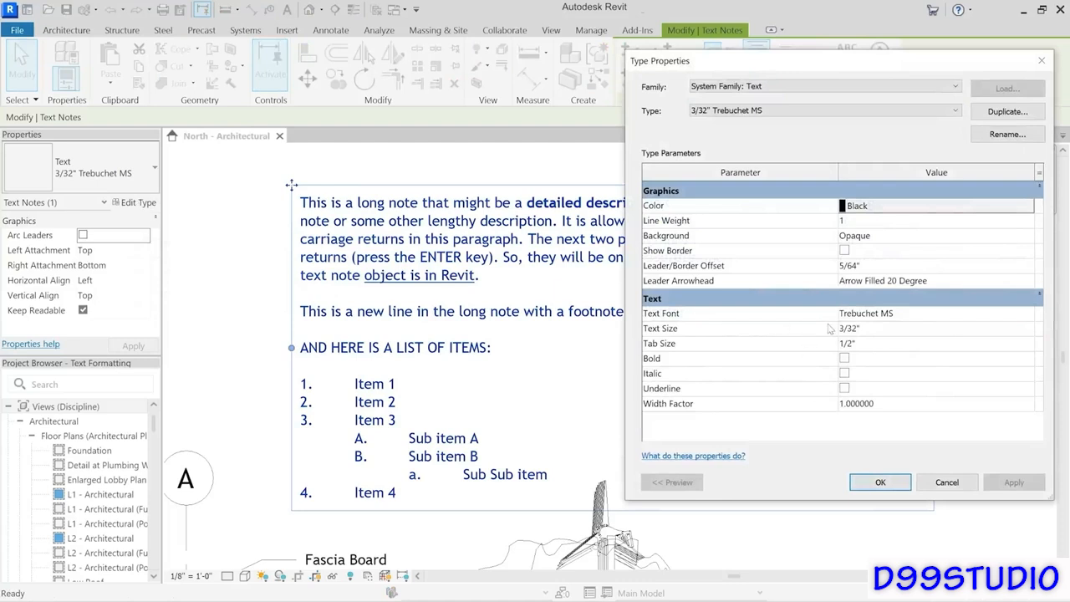
{"action": "left_click", "coordinate": [871, 343]}
{"action": "type", "text": "1/"}
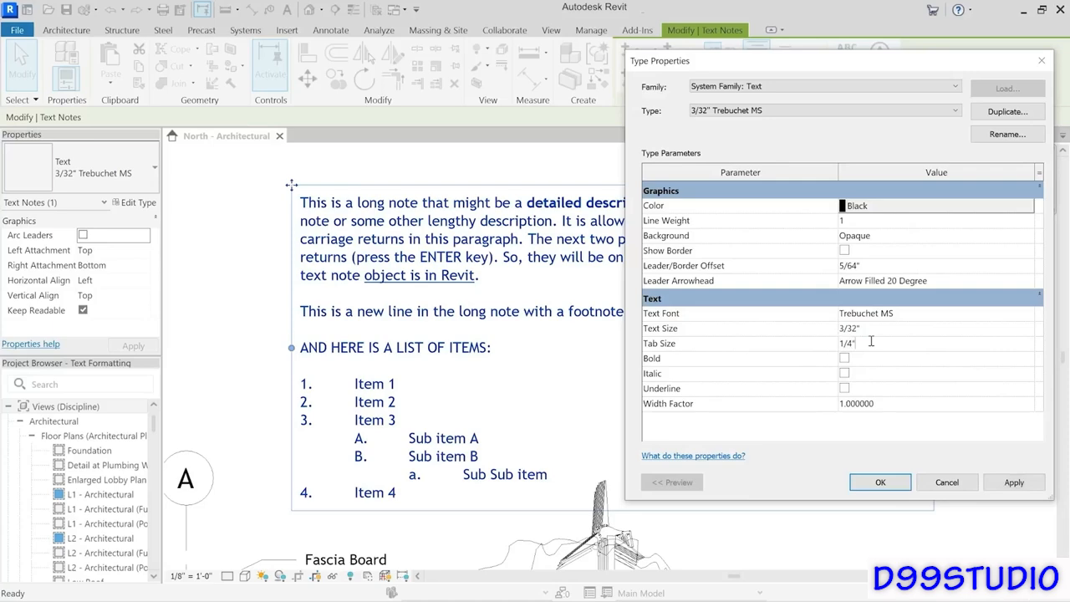
{"action": "key", "text": "Return"}
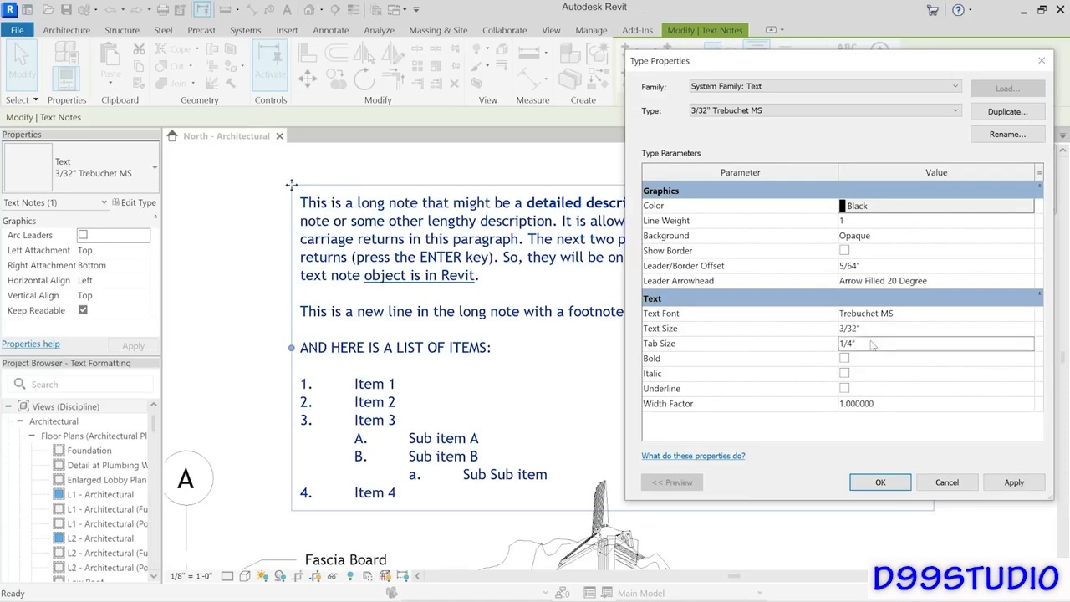
{"action": "left_click", "coordinate": [871, 484]}
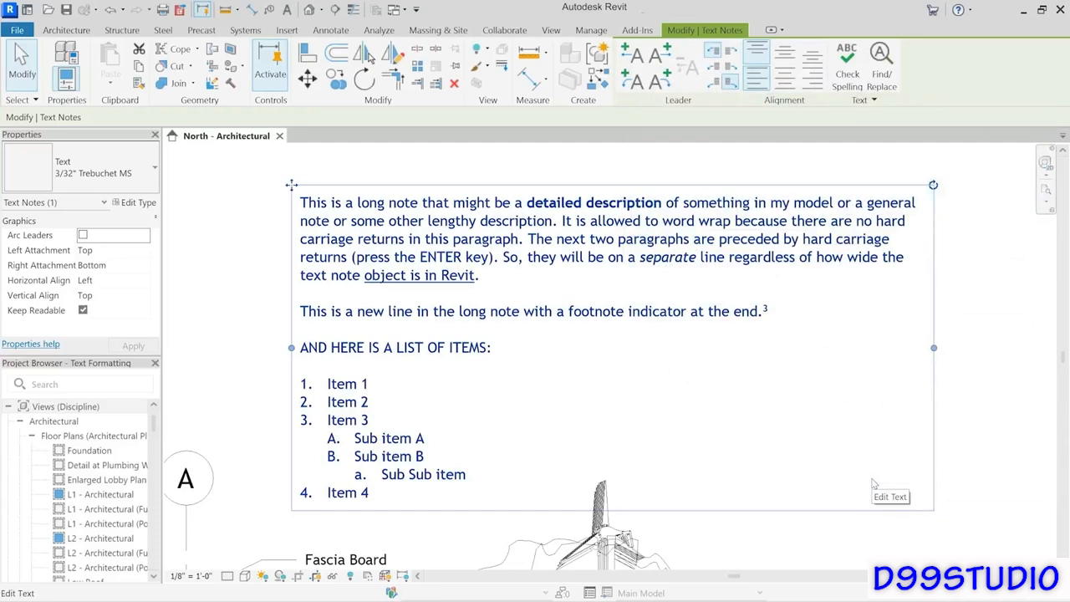
{"action": "left_click", "coordinate": [1006, 438]}
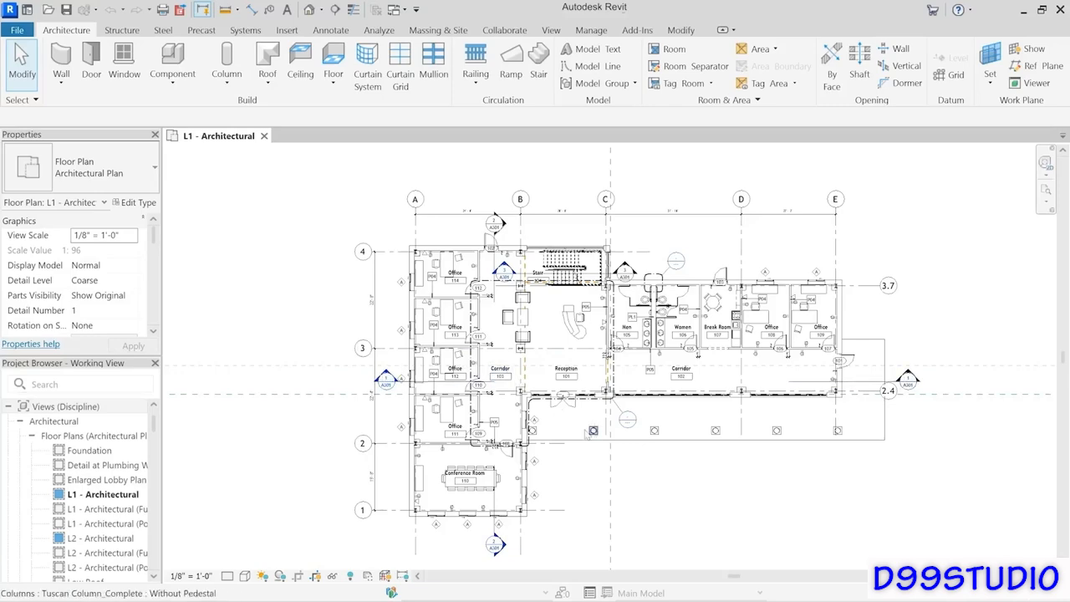
Step: Expand the architectural Sections (Working Section) group among the project's views and select Section 1
{"action": "scroll", "coordinate": [593, 432], "scroll_direction": "up", "scroll_amount": 2}
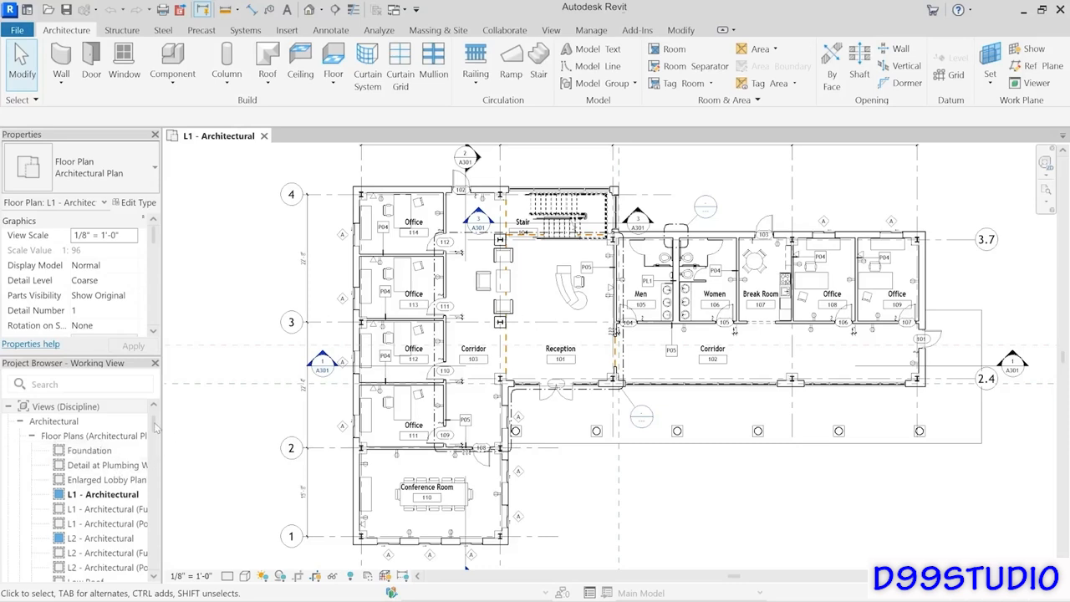
{"action": "left_click_drag", "start_coordinate": [155, 428], "coordinate": [154, 436]}
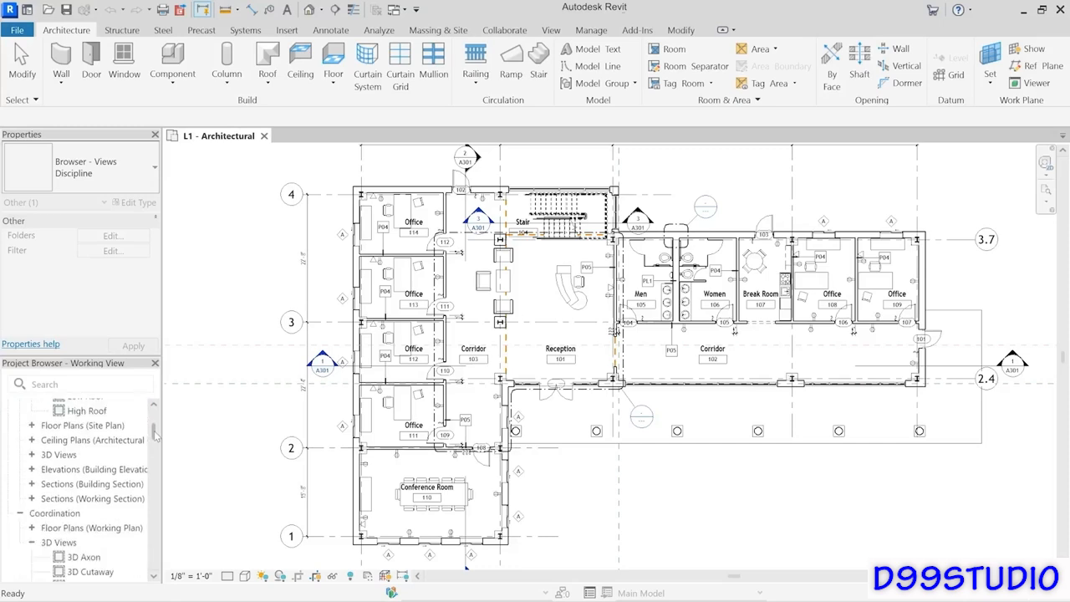
{"action": "left_click", "coordinate": [85, 500]}
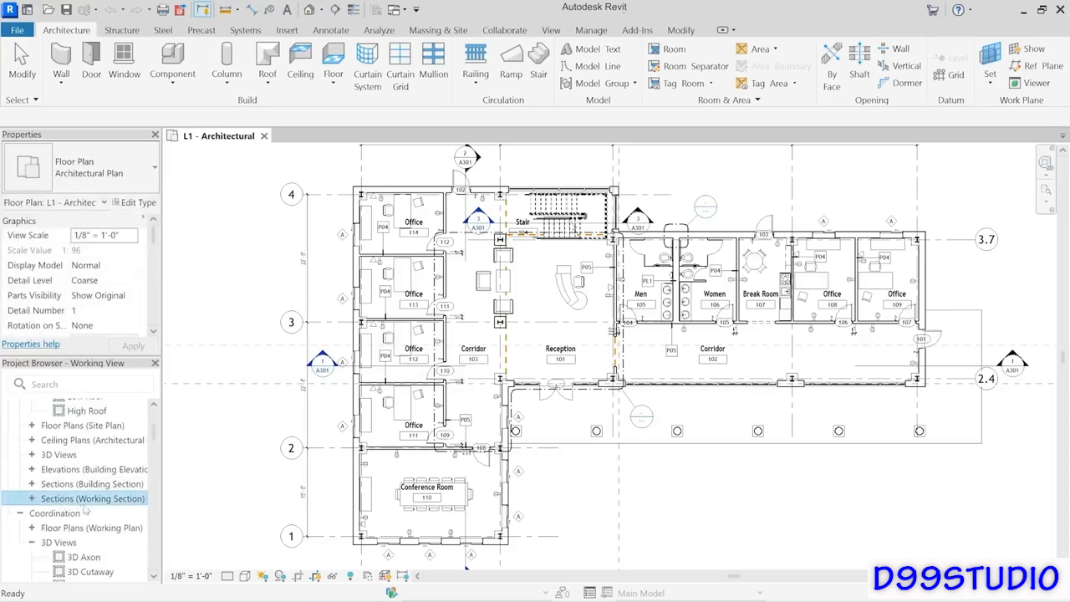
{"action": "left_click", "coordinate": [32, 500]}
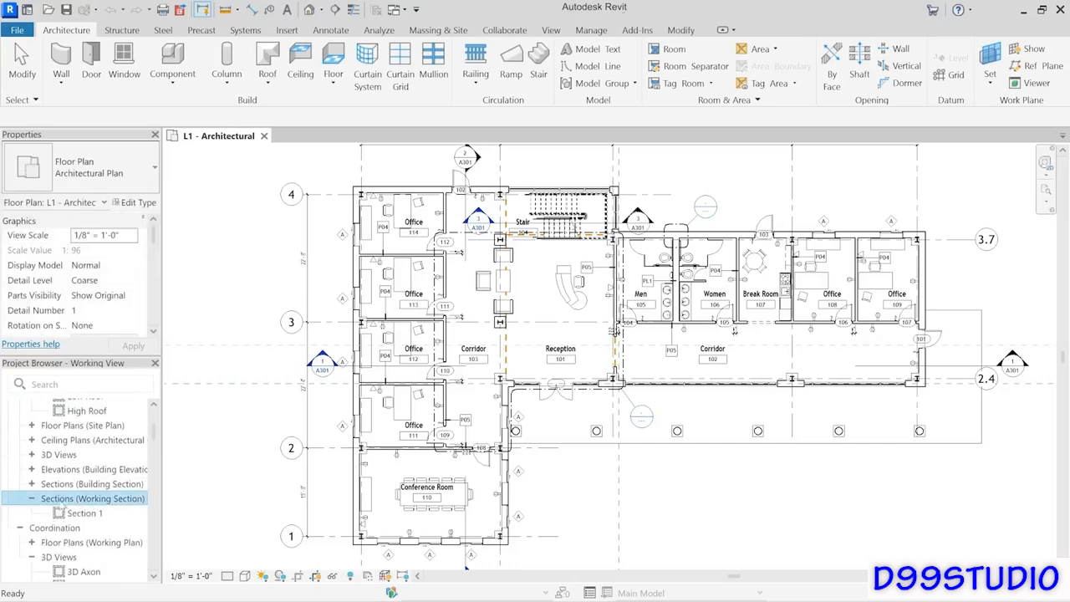
{"action": "left_click", "coordinate": [121, 513]}
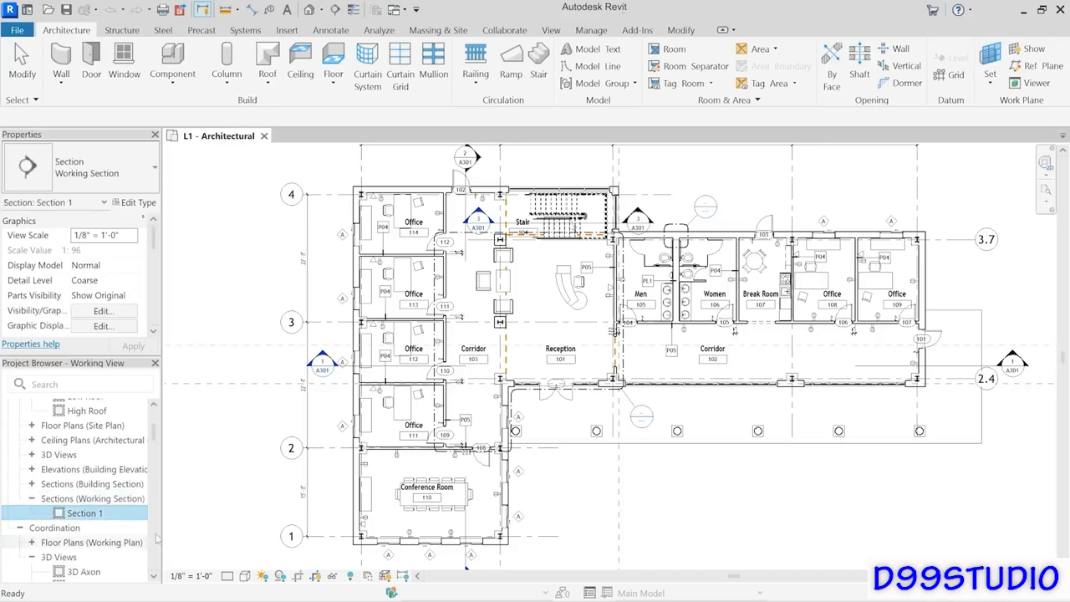
Step: Turn off the visibility of the Views - Working filter in the graphic overrides of the L1 - Architectural plan
{"action": "scroll", "coordinate": [878, 371], "scroll_direction": "up", "scroll_amount": 4}
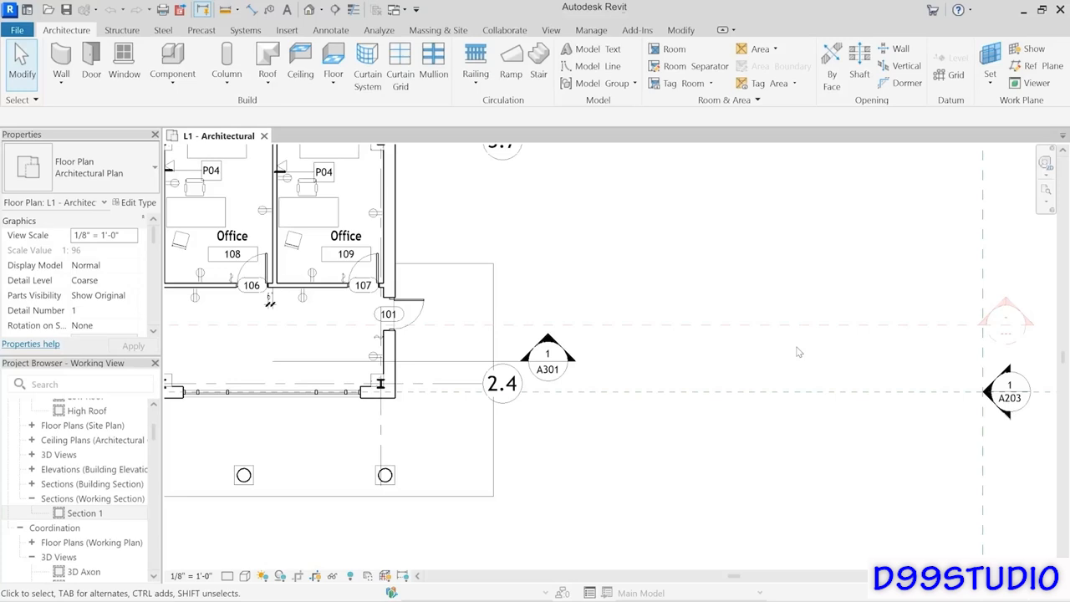
{"action": "left_click", "coordinate": [554, 30]}
{"action": "left_click", "coordinate": [117, 68]}
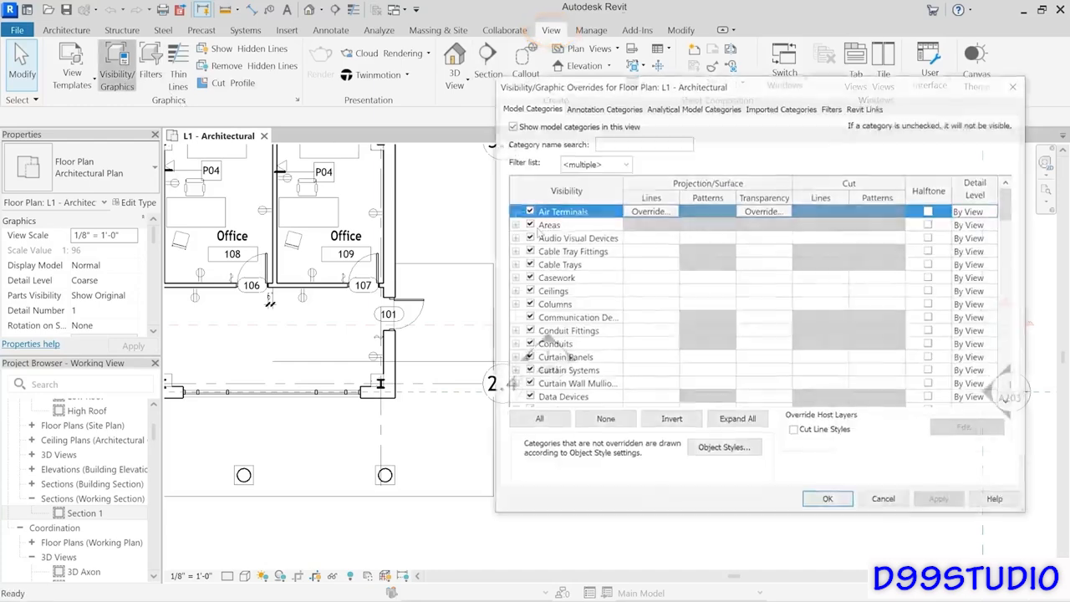
{"action": "left_click", "coordinate": [833, 107]}
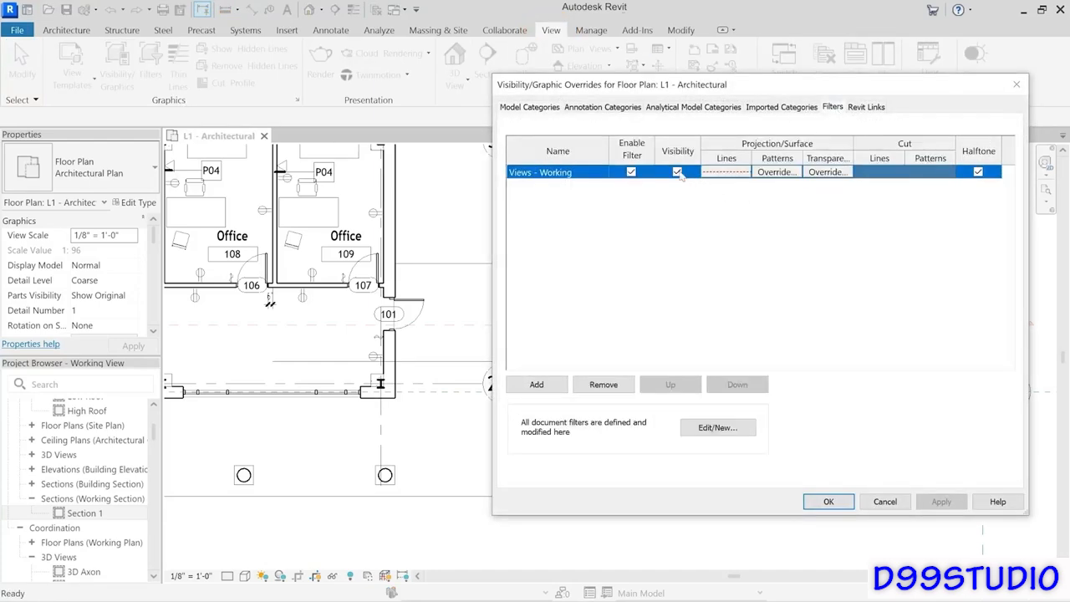
{"action": "left_click", "coordinate": [828, 501]}
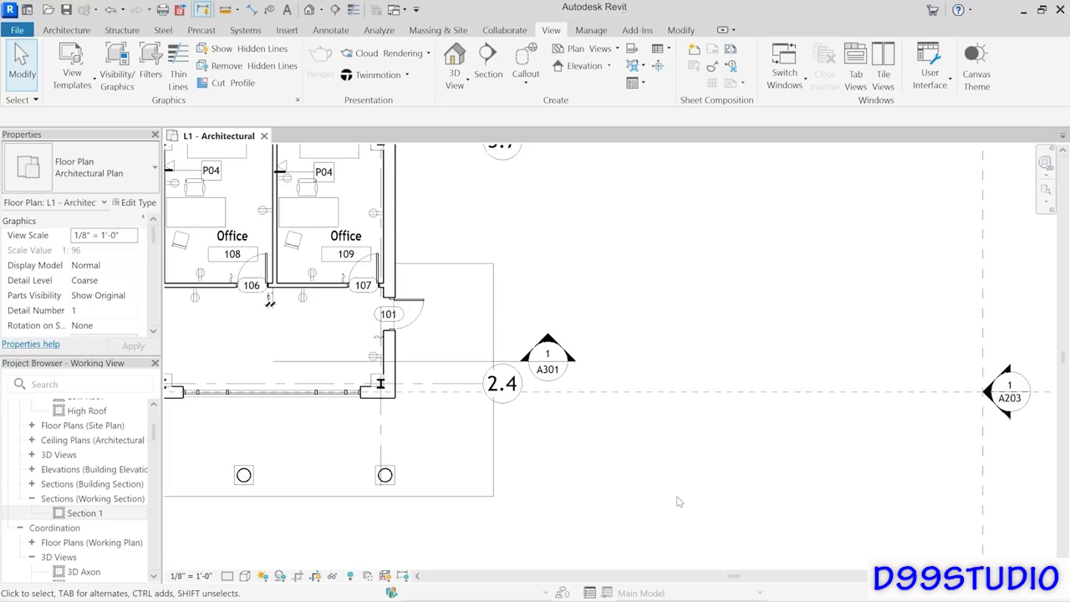
Step: Open the L1 - Working floor plan from the Coordination working plans and tile it beside L1 - Architectural
{"action": "scroll", "coordinate": [539, 433], "scroll_direction": "down", "scroll_amount": 3}
{"action": "middle_click_drag", "start_coordinate": [596, 447], "coordinate": [870, 415]}
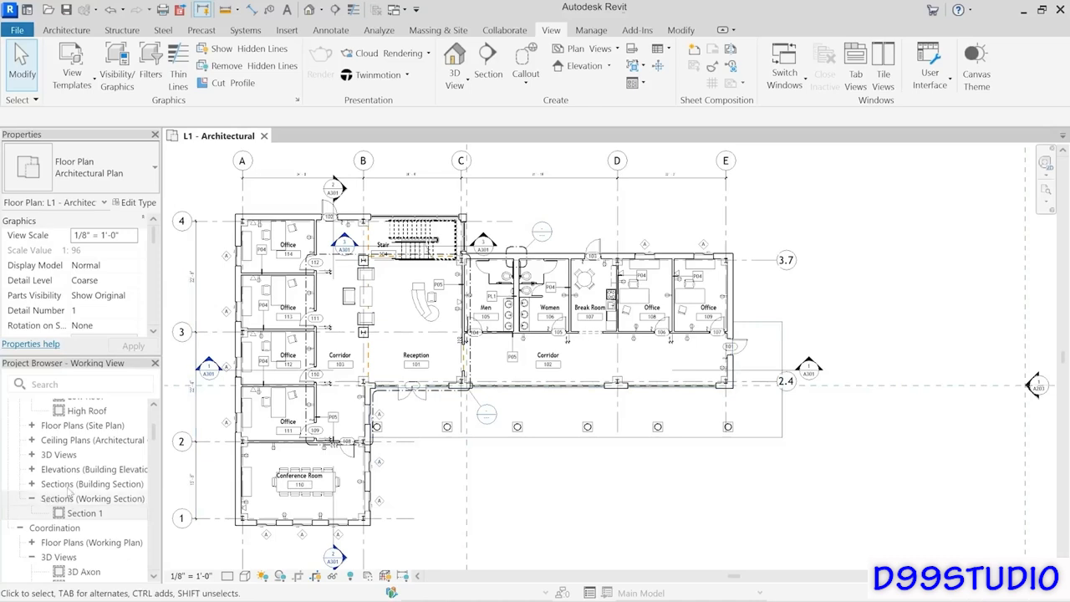
{"action": "scroll", "coordinate": [72, 491], "scroll_direction": "down", "scroll_amount": 2}
{"action": "scroll", "coordinate": [62, 480], "scroll_direction": "up", "scroll_amount": 1}
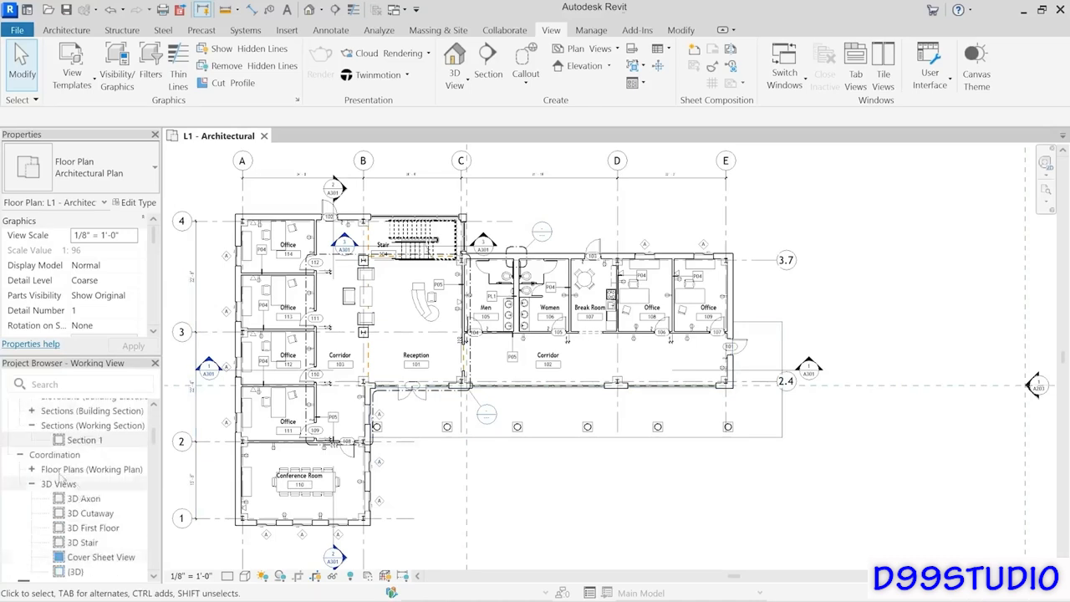
{"action": "left_click", "coordinate": [61, 471]}
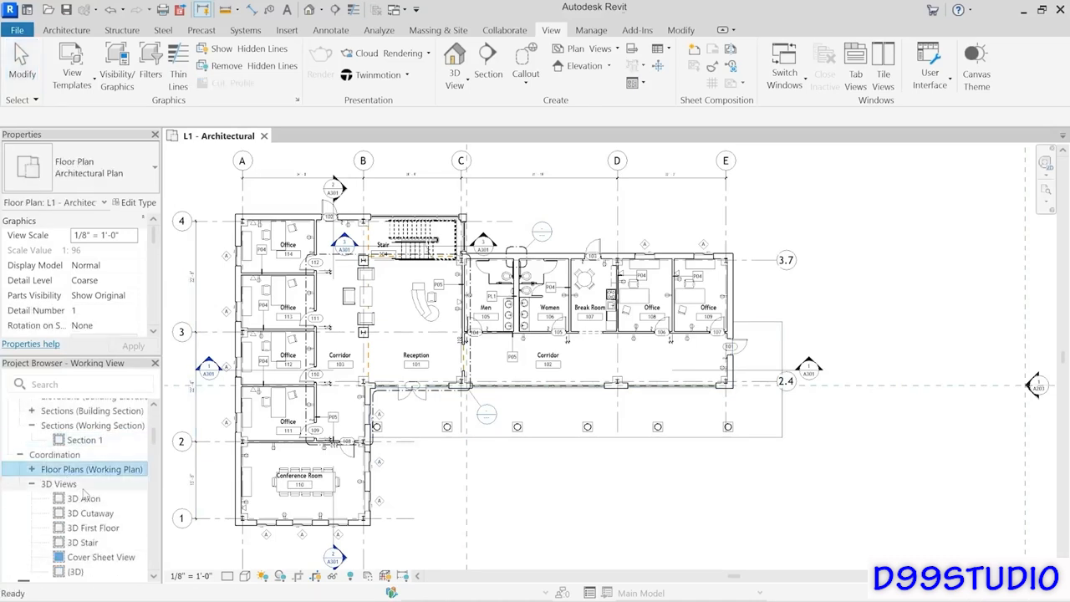
{"action": "left_click", "coordinate": [33, 470]}
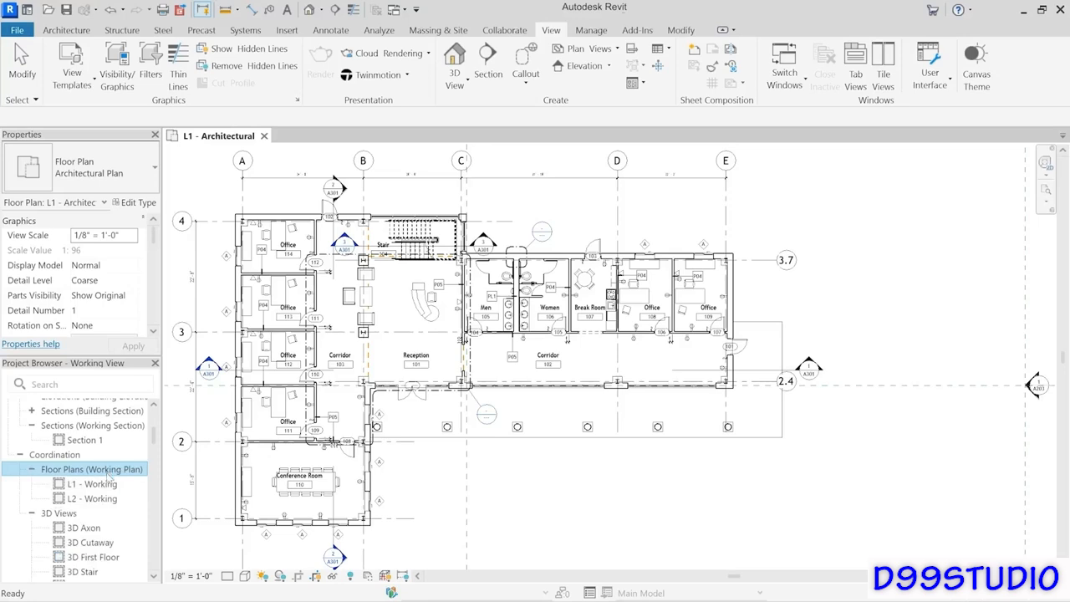
{"action": "left_click", "coordinate": [67, 484]}
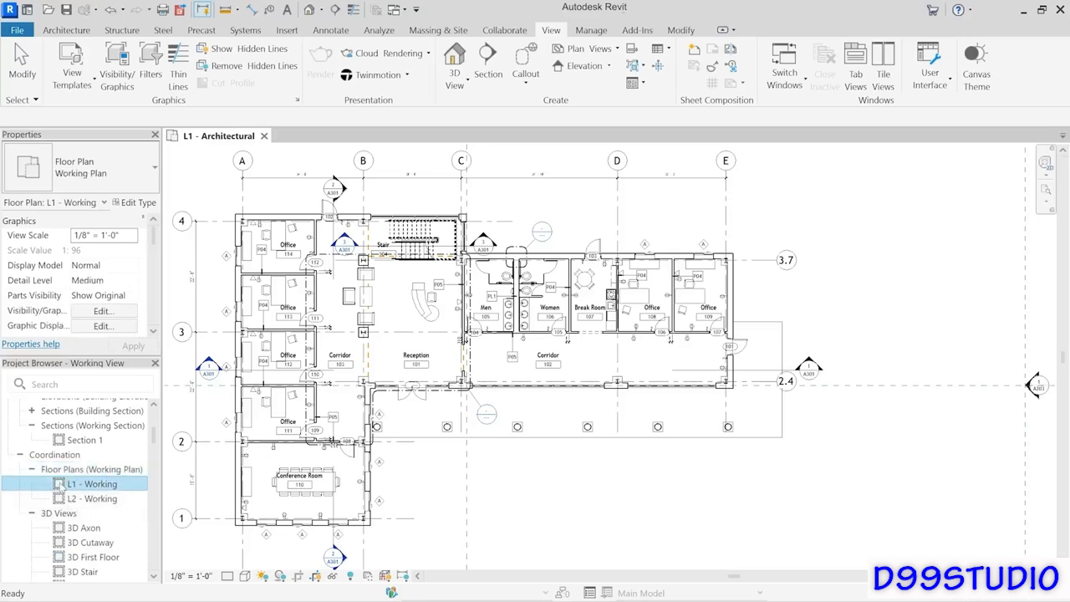
{"action": "double_click", "coordinate": [61, 484]}
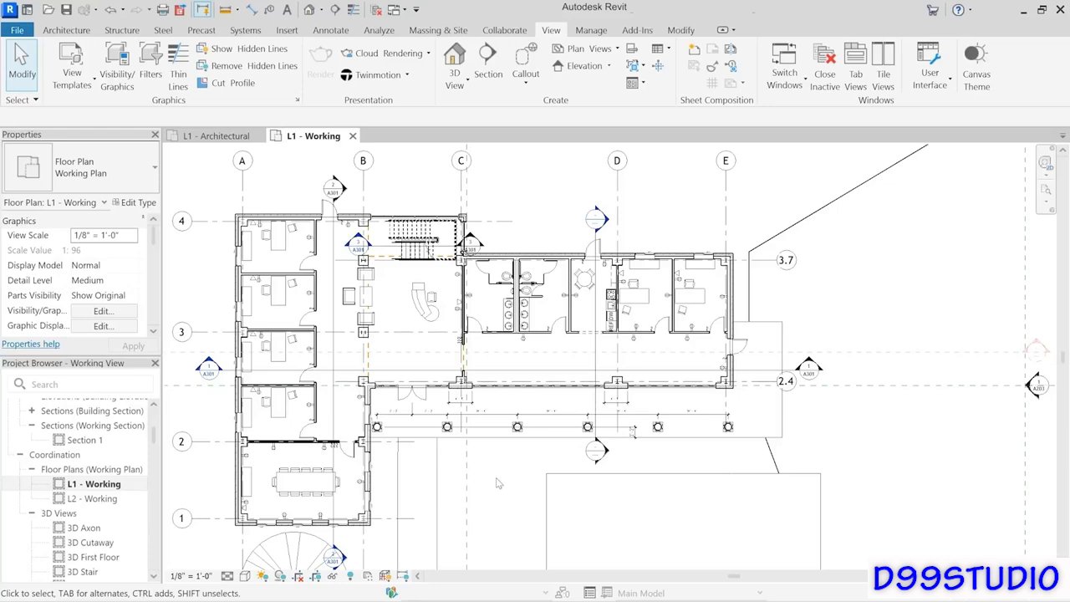
{"action": "key", "text": "w"}
{"action": "key", "text": "t"}
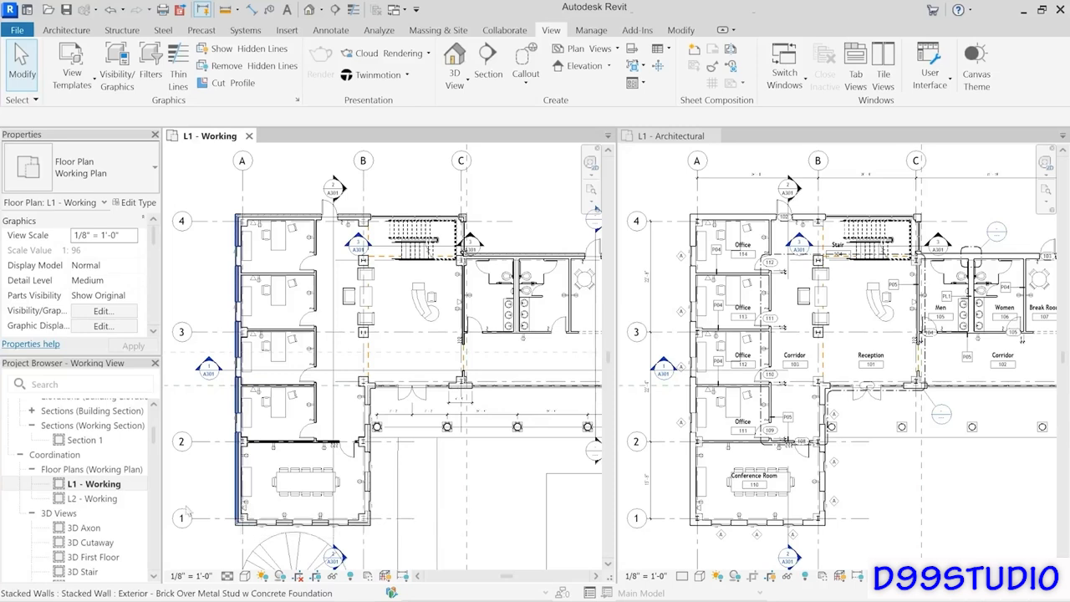
Step: Compare the detail level settings of the L1 - Working and L1 - Architectural plans, leaving both as they are
{"action": "left_click", "coordinate": [227, 576]}
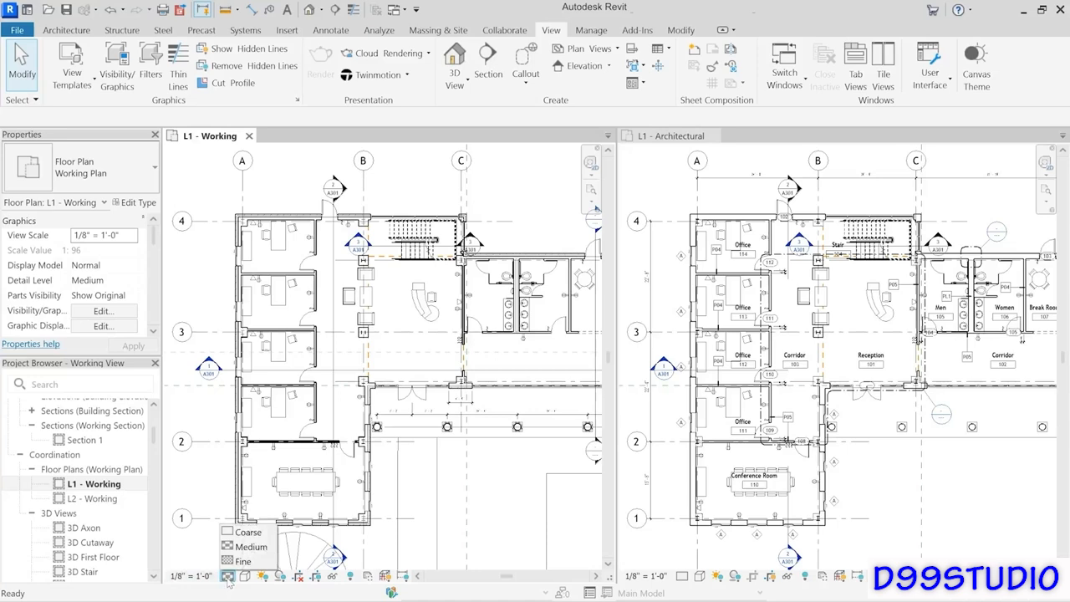
{"action": "left_click", "coordinate": [481, 513]}
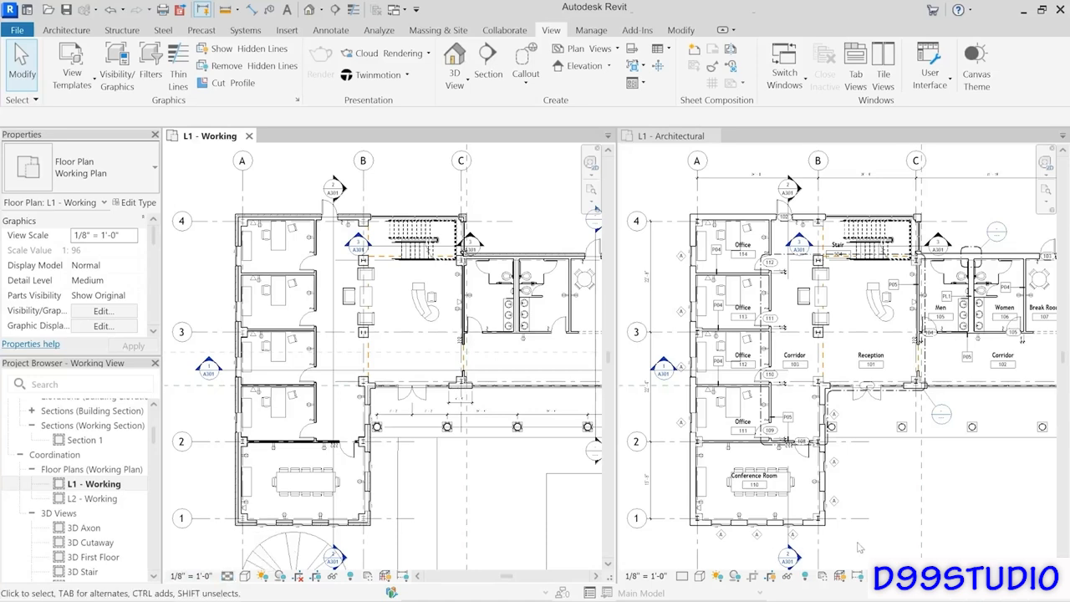
{"action": "left_click", "coordinate": [858, 544]}
{"action": "left_click", "coordinate": [682, 577]}
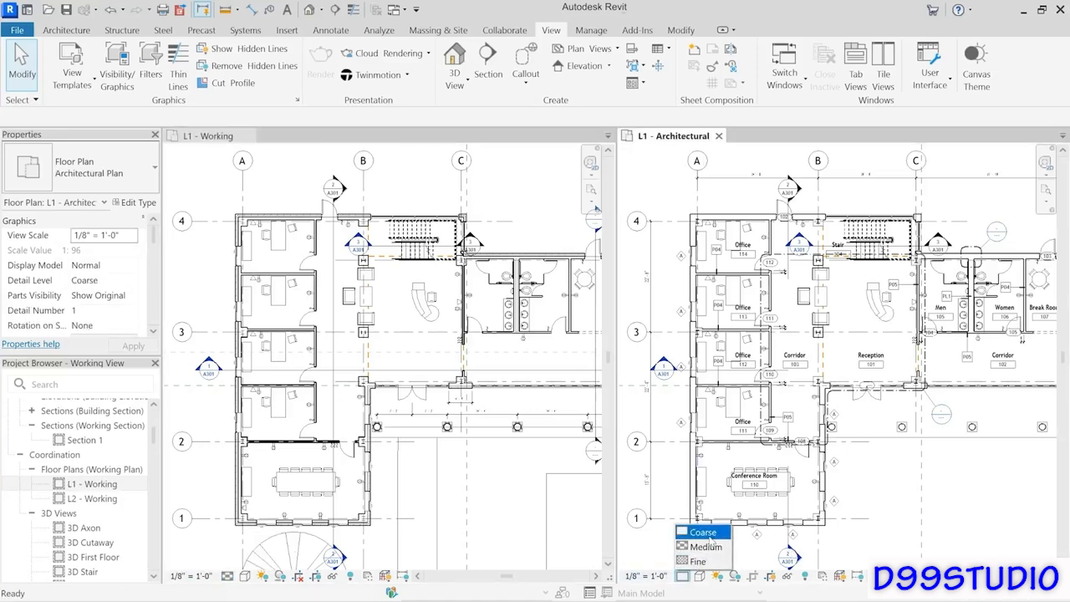
{"action": "left_click", "coordinate": [891, 542]}
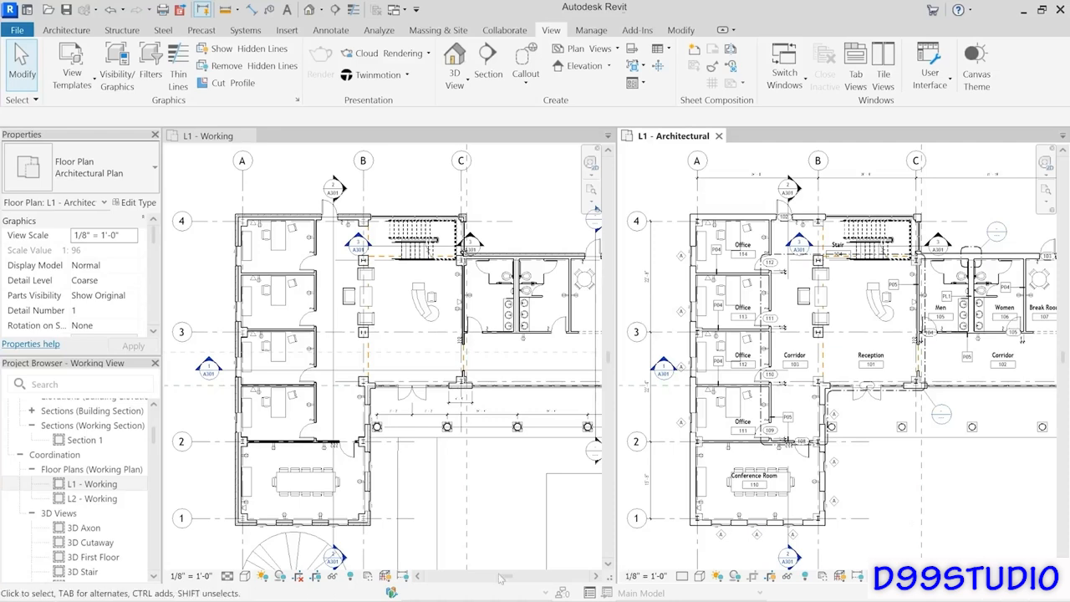
Step: Examine how the exterior walls around the conference room are displayed in the L1 - Working plan
{"action": "left_click", "coordinate": [213, 490]}
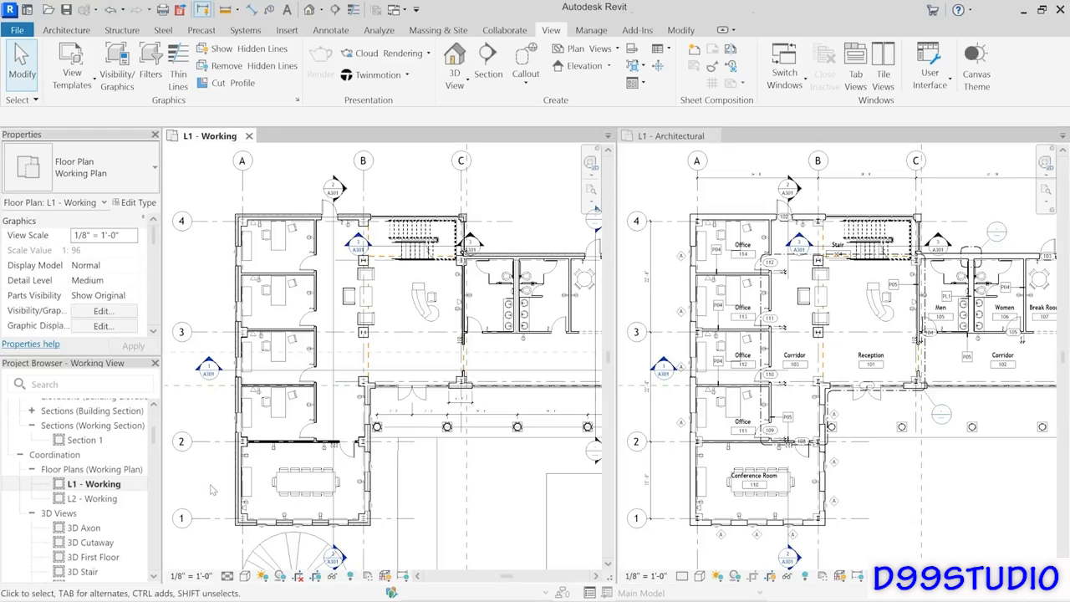
{"action": "scroll", "coordinate": [234, 484], "scroll_direction": "up", "scroll_amount": 4}
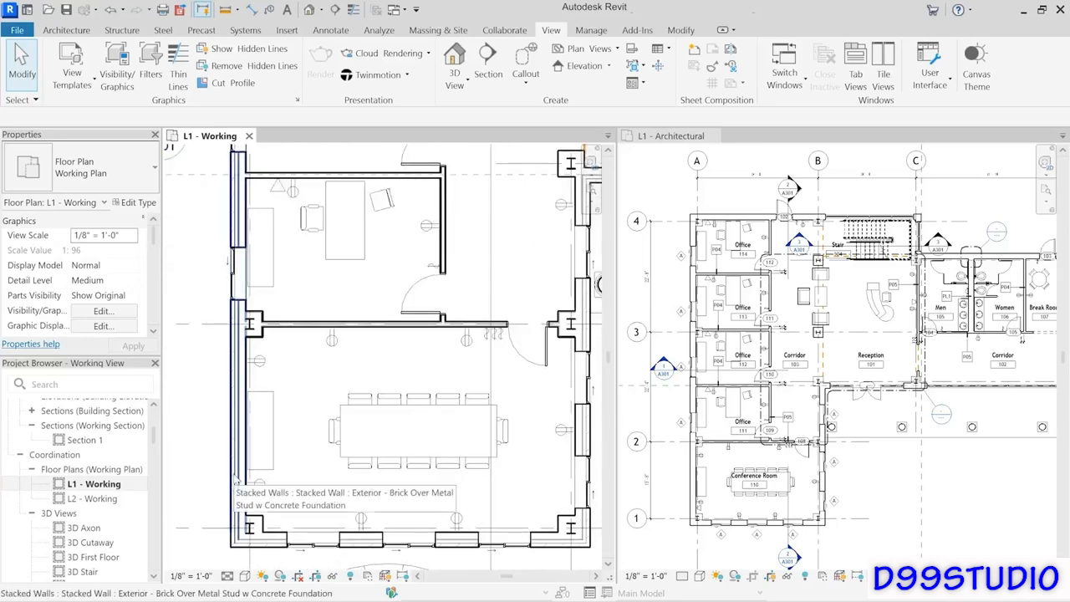
{"action": "scroll", "coordinate": [236, 481], "scroll_direction": "down", "scroll_amount": 4}
{"action": "scroll", "coordinate": [290, 493], "scroll_direction": "down", "scroll_amount": 2}
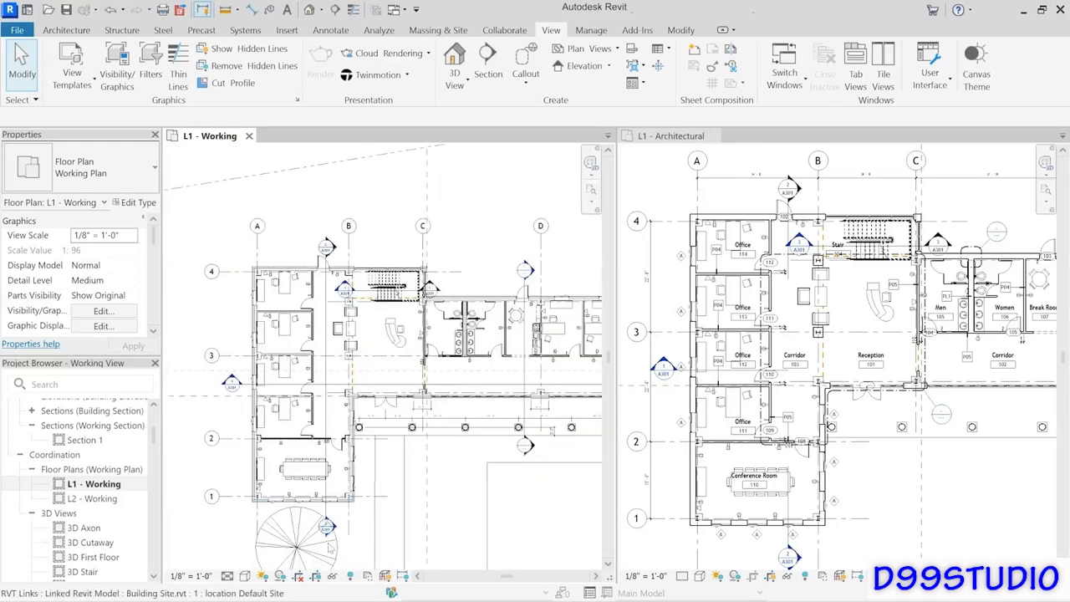
Step: Select the linked Building Site.rvt model in L1 - Working and compare the same area in L1 - Architectural
{"action": "left_click", "coordinate": [372, 539]}
{"action": "middle_click_drag", "start_coordinate": [372, 540], "coordinate": [494, 528]}
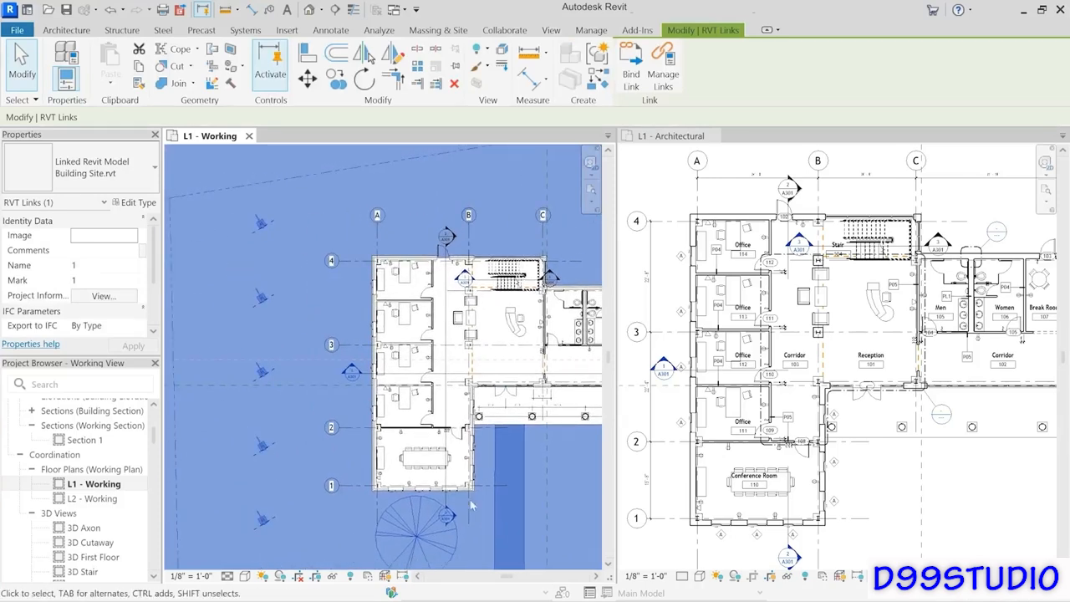
{"action": "left_click", "coordinate": [939, 464]}
{"action": "scroll", "coordinate": [938, 464], "scroll_direction": "down", "scroll_amount": 2}
{"action": "middle_click_drag", "start_coordinate": [939, 464], "coordinate": [879, 468]}
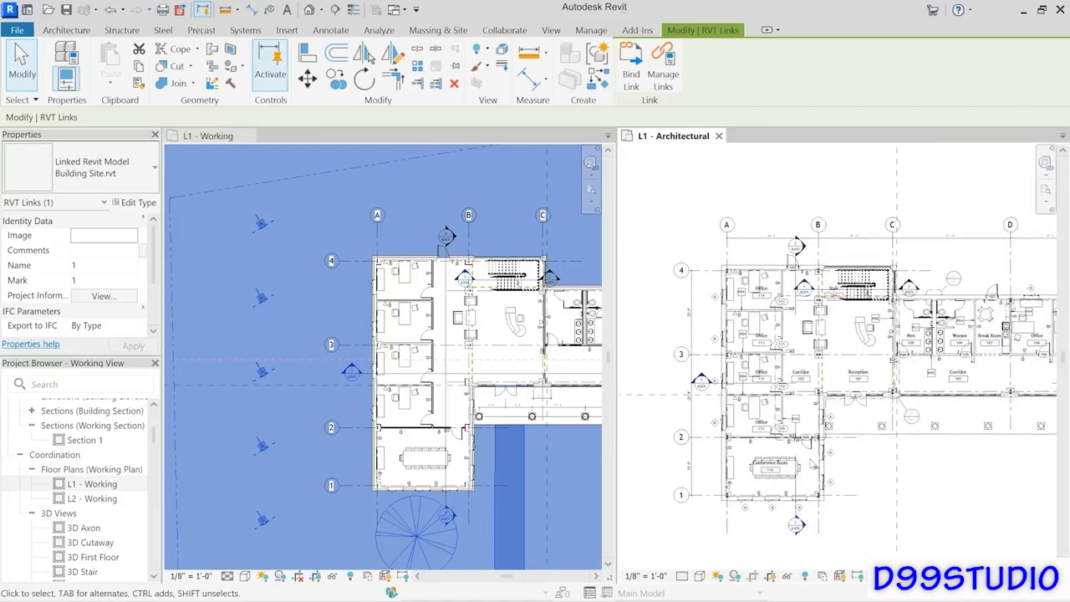
{"action": "scroll", "coordinate": [810, 459], "scroll_direction": "up", "scroll_amount": 1}
{"action": "left_click", "coordinate": [560, 470]}
{"action": "scroll", "coordinate": [517, 444], "scroll_direction": "up", "scroll_amount": 2}
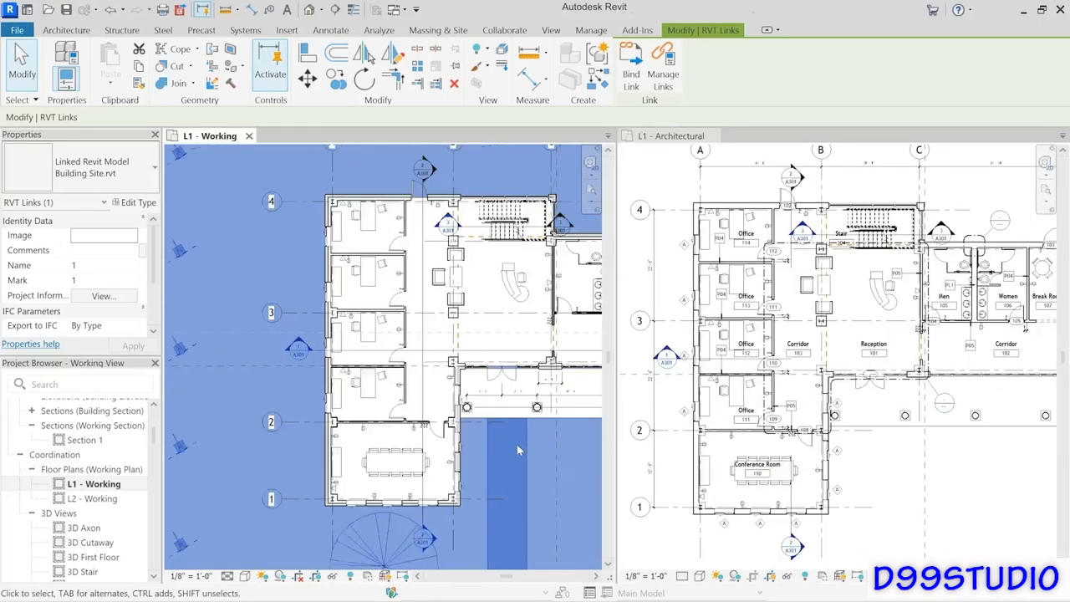
Step: Deselect the linked site model and compare the room separation lines around the reception area in L1 - Working and L1 - Architectural
{"action": "middle_click_drag", "start_coordinate": [516, 441], "coordinate": [429, 475]}
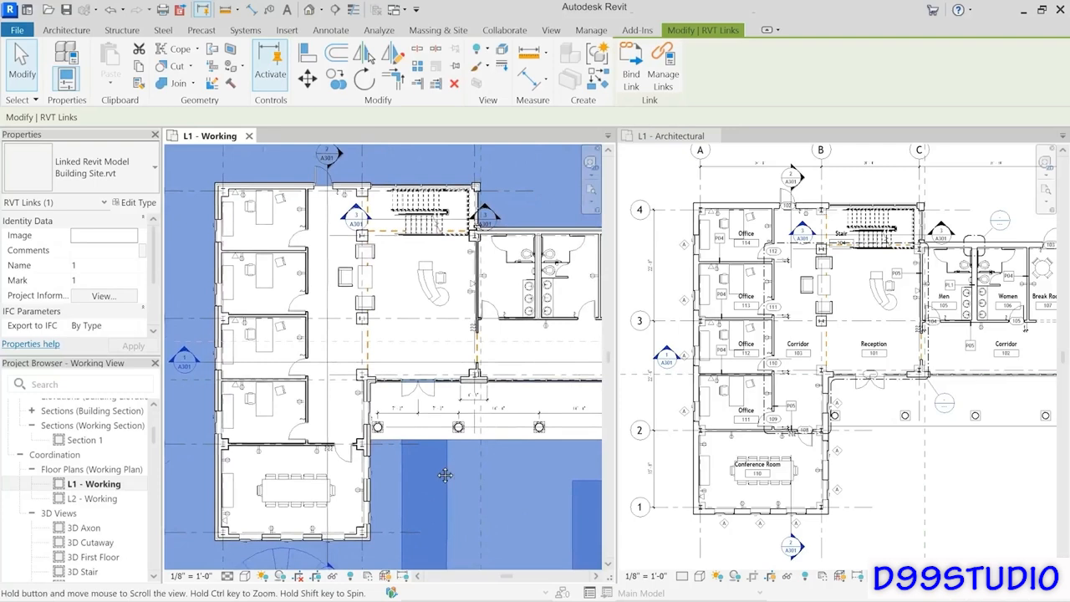
{"action": "left_click", "coordinate": [509, 480]}
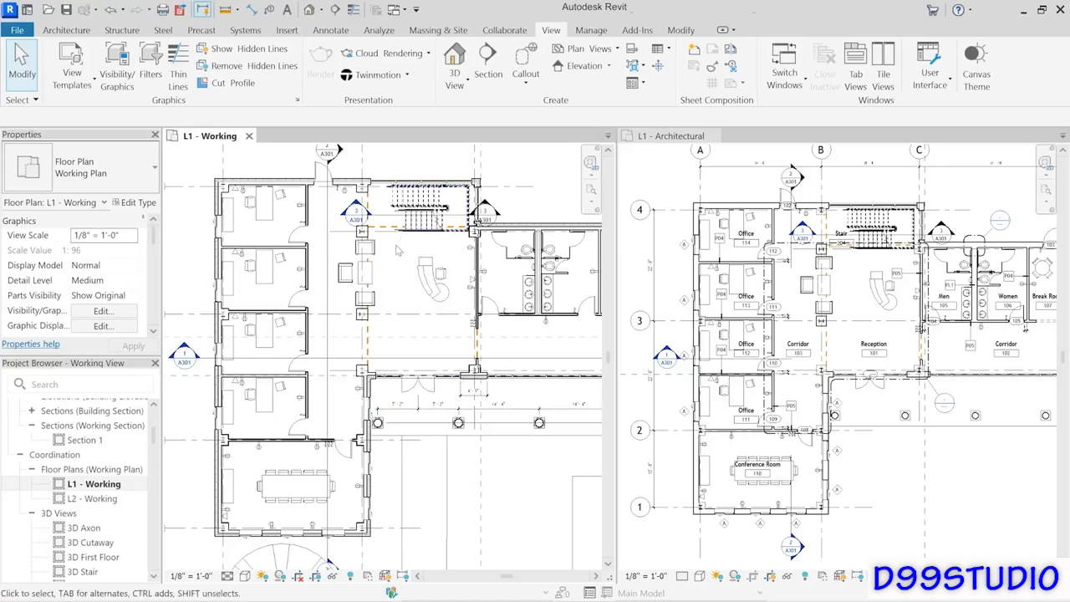
{"action": "scroll", "coordinate": [412, 253], "scroll_direction": "up", "scroll_amount": 3}
{"action": "middle_click_drag", "start_coordinate": [411, 253], "coordinate": [352, 295]}
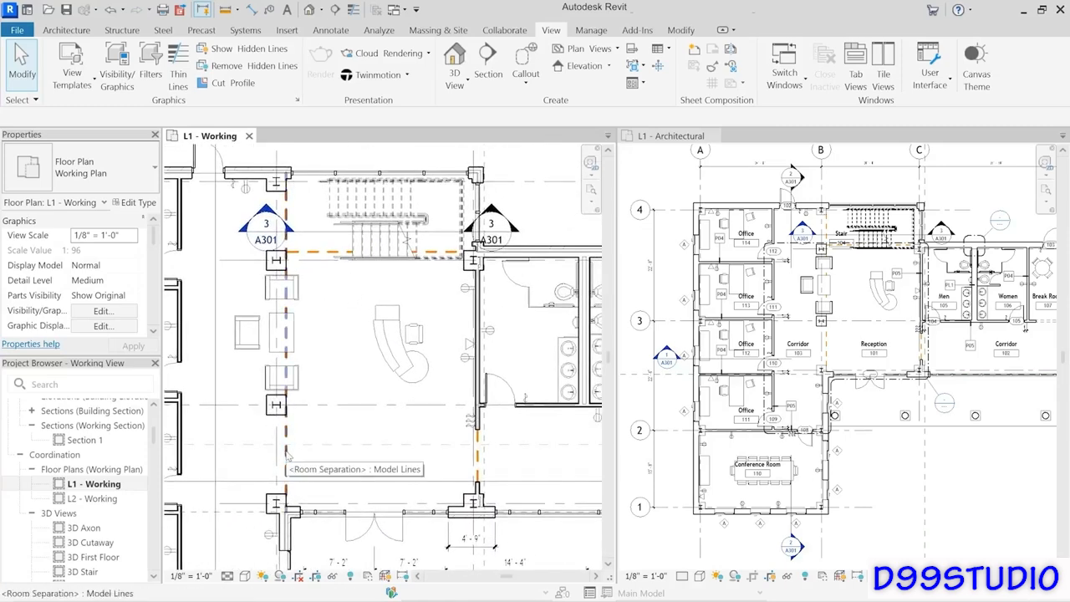
{"action": "scroll", "coordinate": [859, 312], "scroll_direction": "up", "scroll_amount": 3}
{"action": "scroll", "coordinate": [860, 313], "scroll_direction": "up", "scroll_amount": 1}
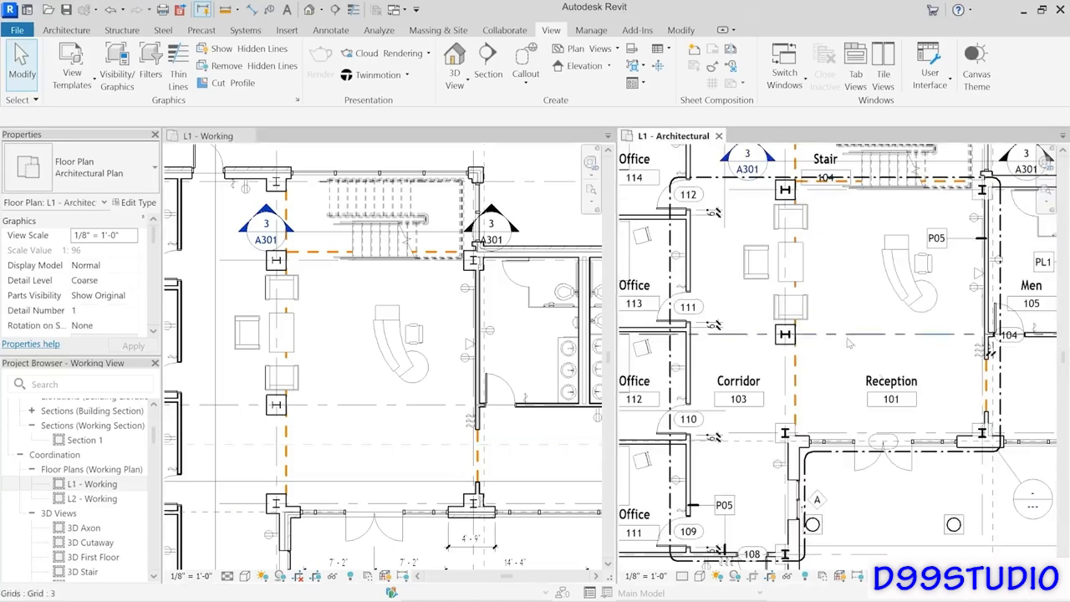
{"action": "middle_click_drag", "start_coordinate": [851, 334], "coordinate": [861, 390]}
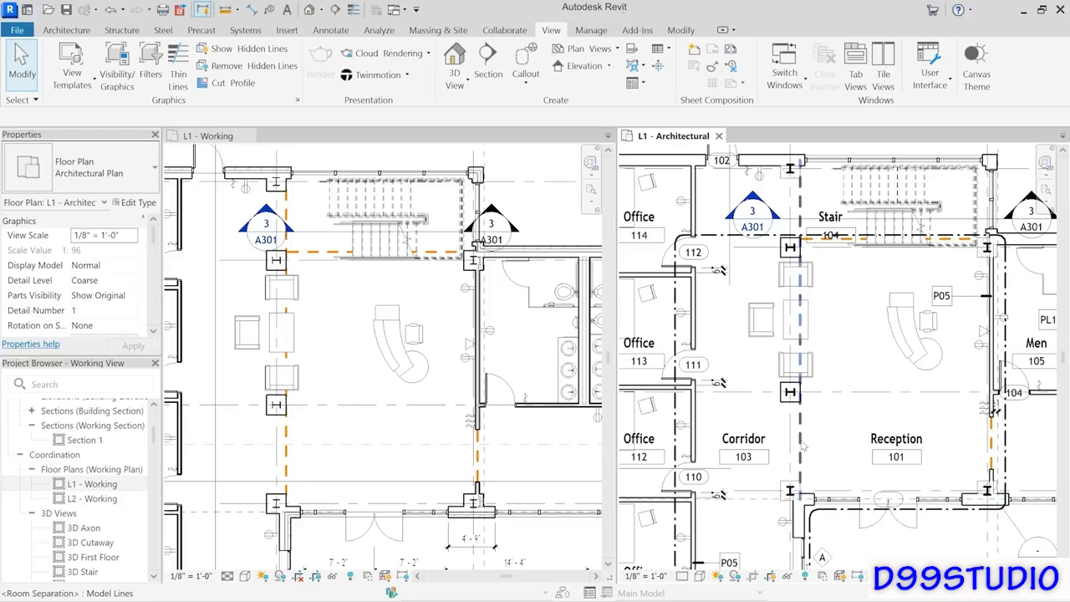
Step: Inspect the room separation line between Corridor 103 and Reception 101 and the extent of the Corridor room it bounds in L1 - Architectural
{"action": "left_click", "coordinate": [801, 446]}
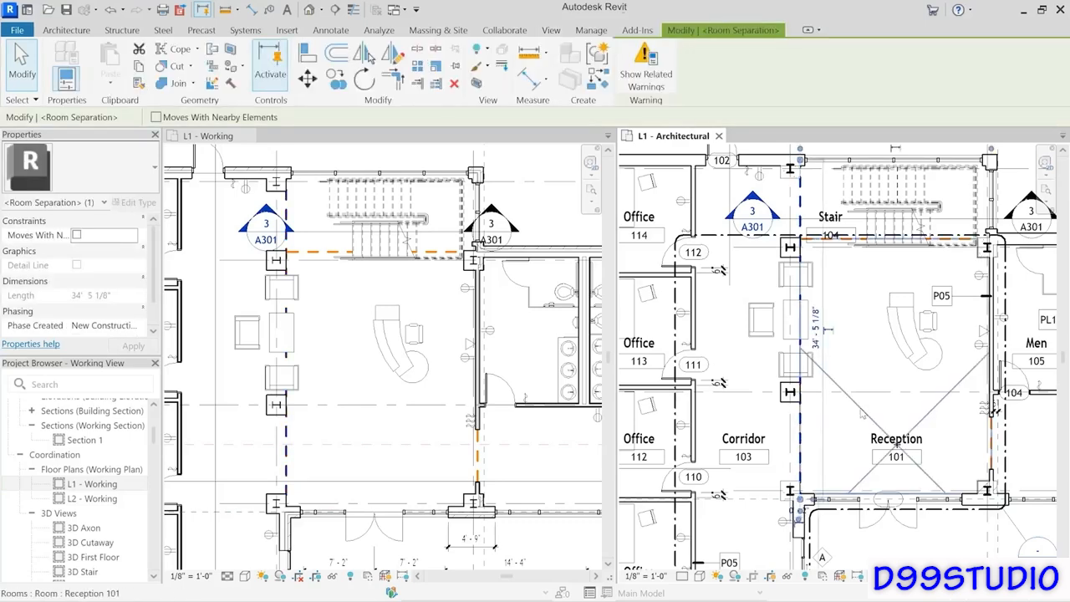
{"action": "left_click", "coordinate": [861, 414]}
{"action": "left_click", "coordinate": [773, 426]}
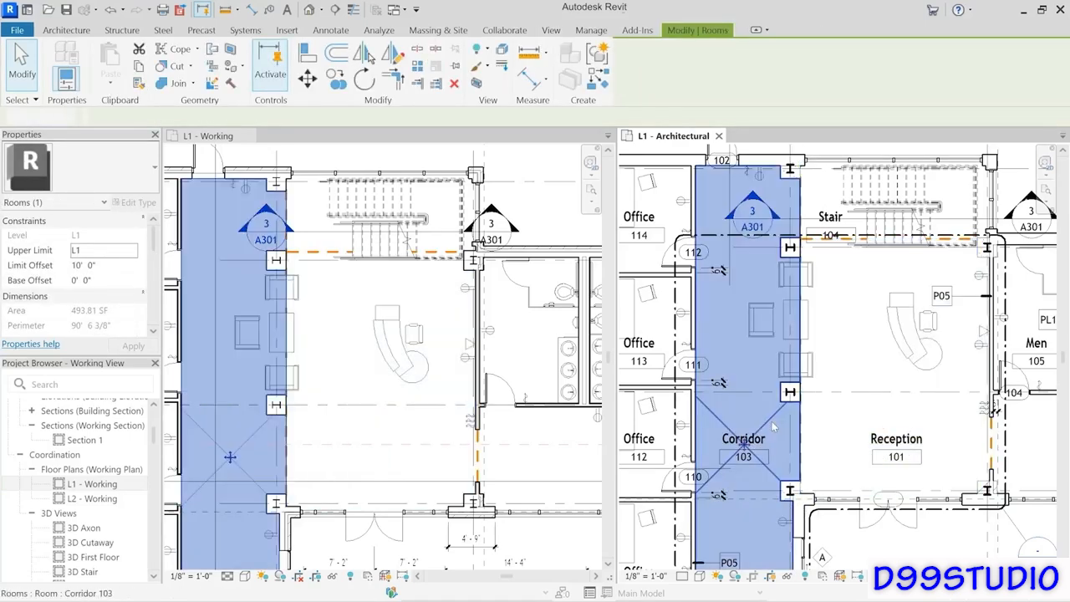
{"action": "key", "text": "Escape"}
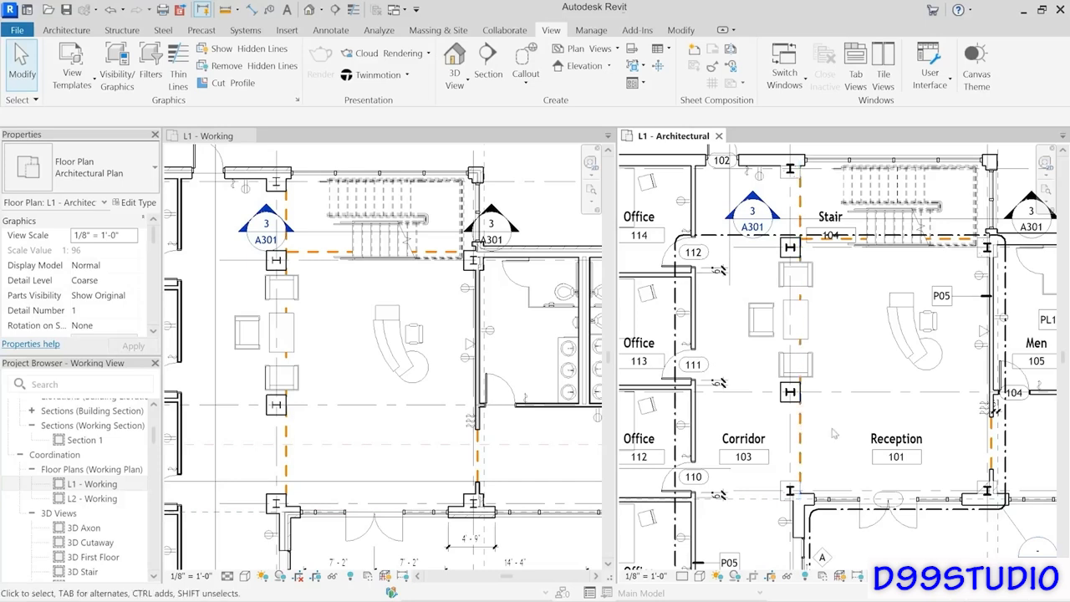
Step: Hide the room separation line category in L1 - Architectural, then check the same lines in L1 - Working
{"action": "left_click", "coordinate": [801, 428]}
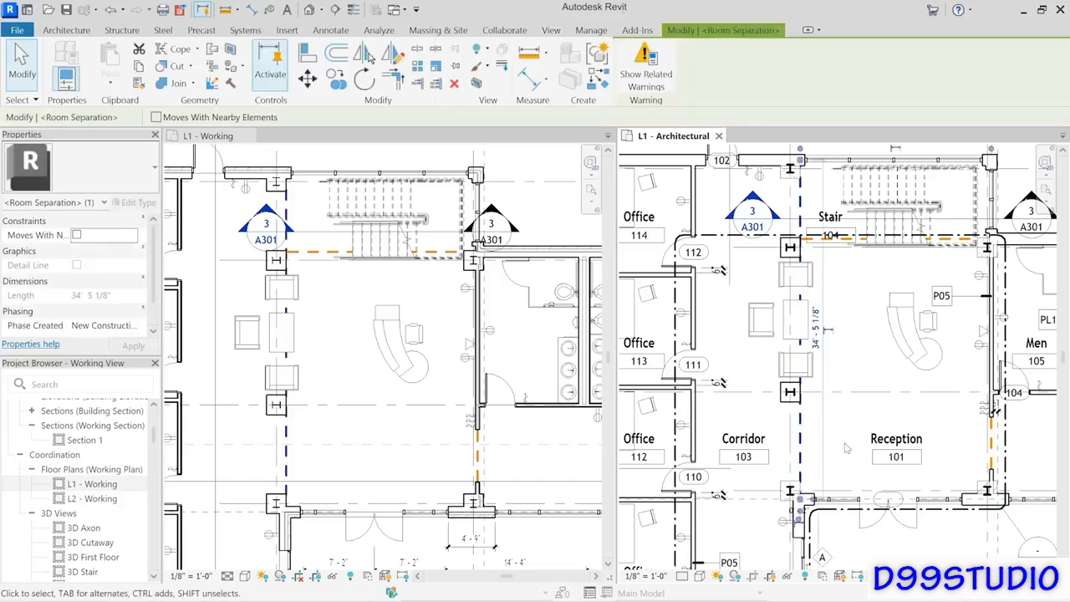
{"action": "left_click", "coordinate": [482, 53]}
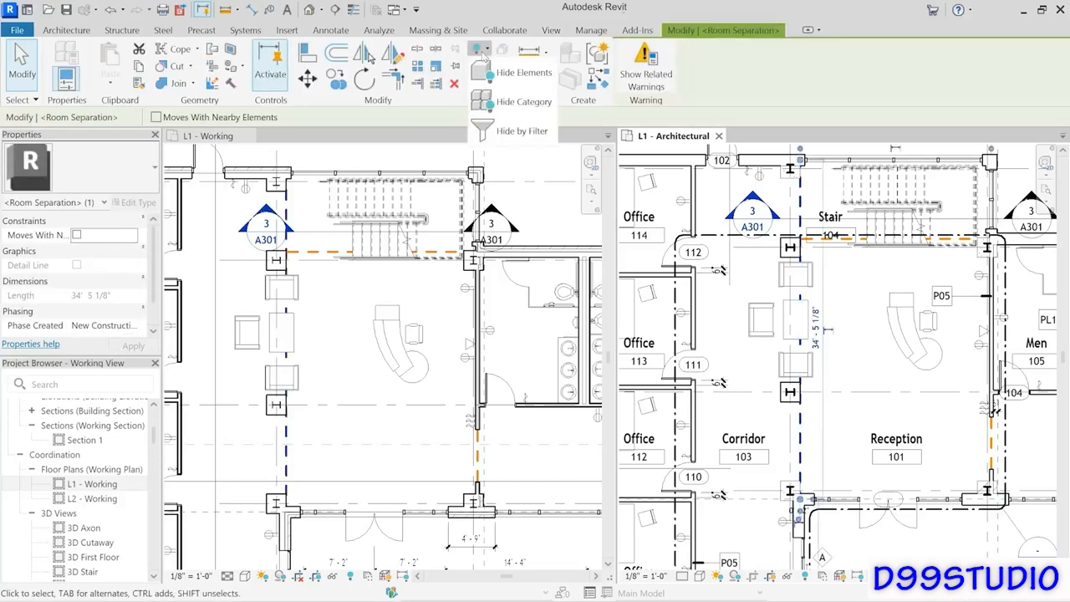
{"action": "left_click", "coordinate": [512, 102]}
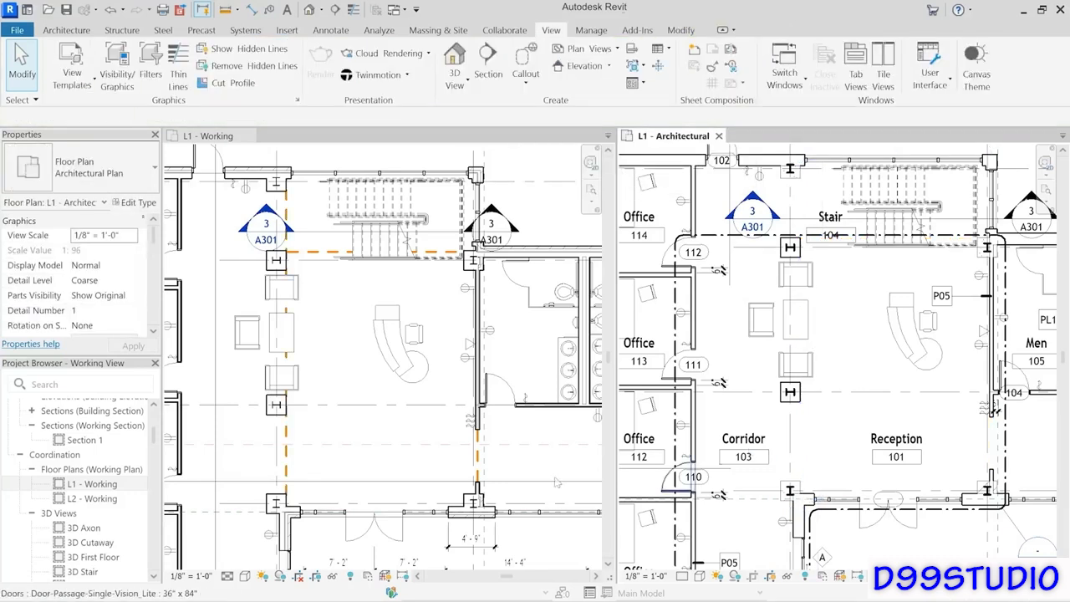
{"action": "left_click", "coordinate": [323, 432]}
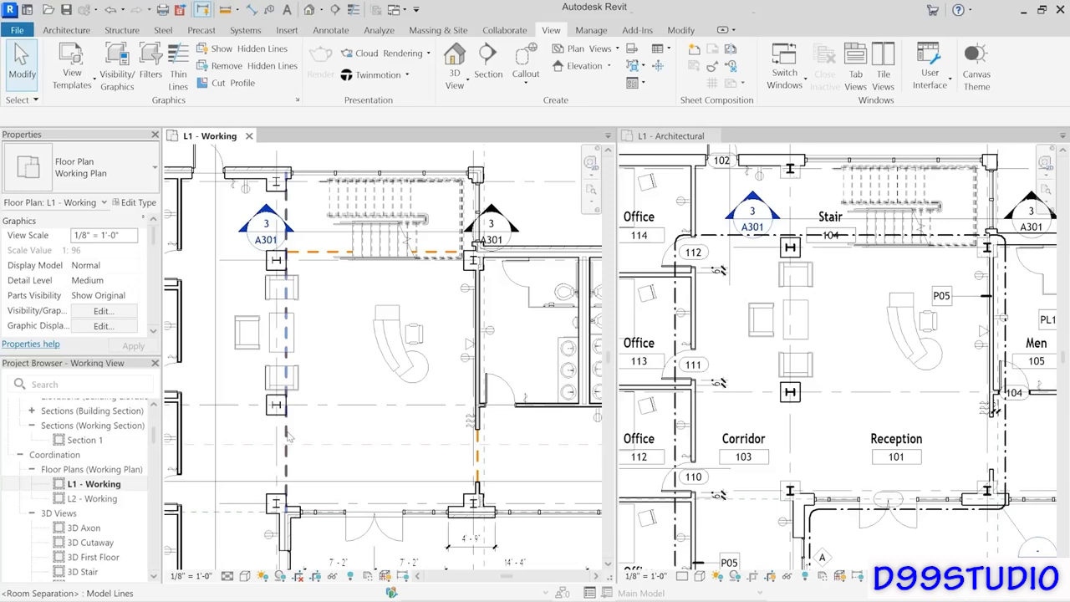
{"action": "left_click", "coordinate": [830, 425]}
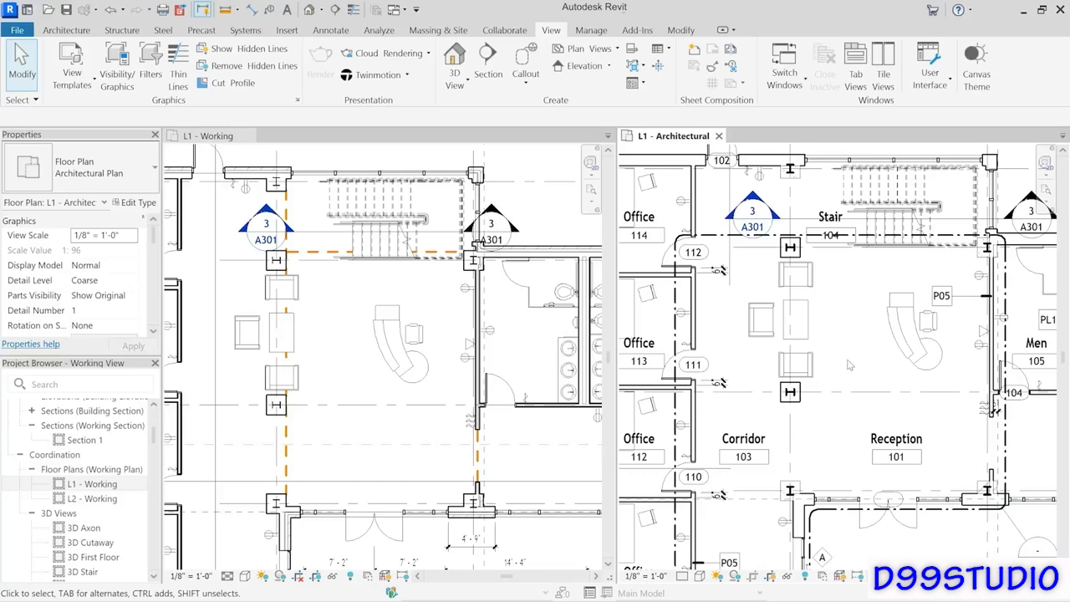
Step: Review the visibility of the <Room Separation> subcategory under Lines in the Visibility/Graphic Overrides of L1 - Architectural
{"action": "key", "text": "v"}
{"action": "key", "text": "g"}
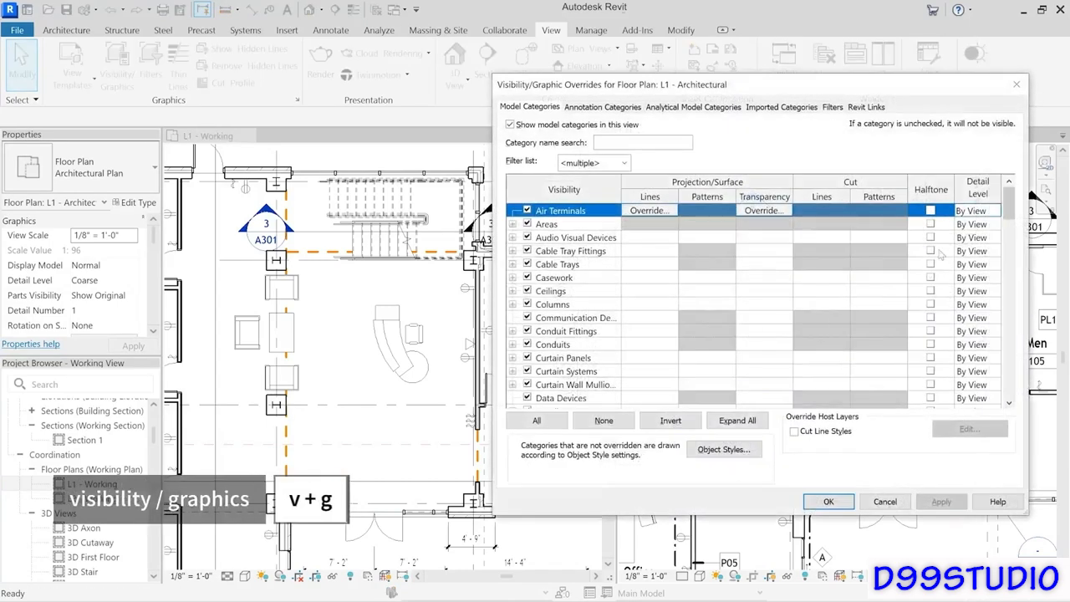
{"action": "left_click_drag", "start_coordinate": [1009, 204], "coordinate": [1008, 286]}
{"action": "left_click", "coordinate": [558, 240]}
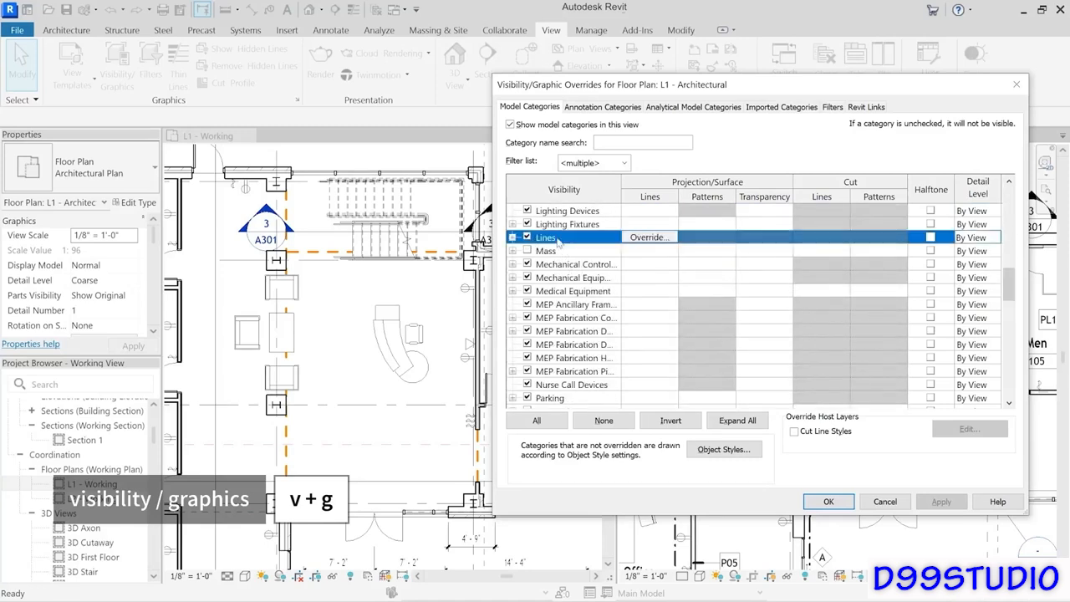
{"action": "left_click", "coordinate": [513, 238]}
{"action": "scroll", "coordinate": [574, 308], "scroll_direction": "down", "scroll_amount": 4}
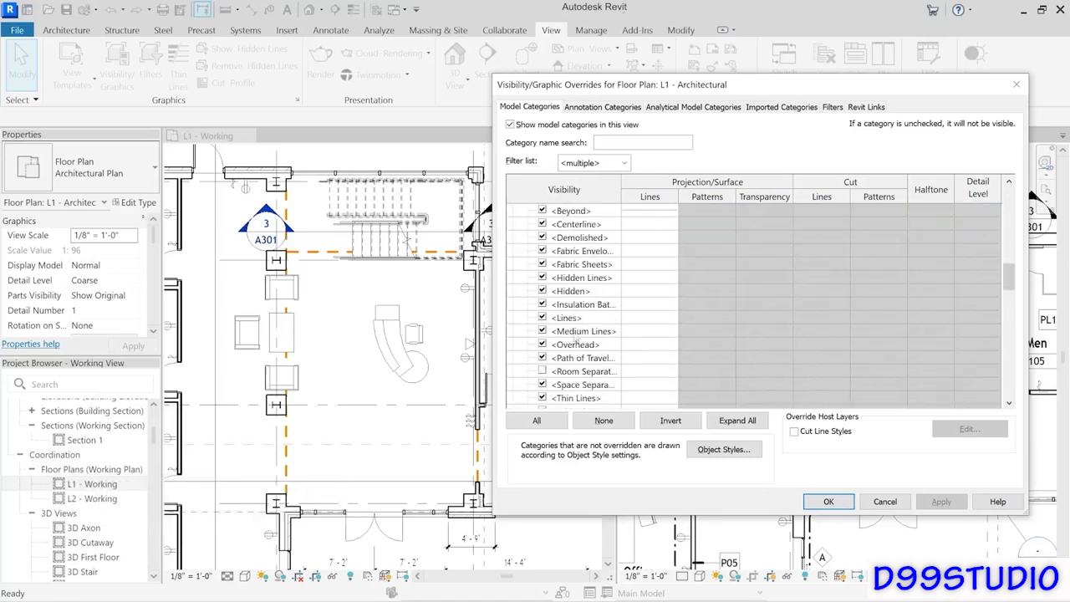
{"action": "left_click", "coordinate": [595, 376]}
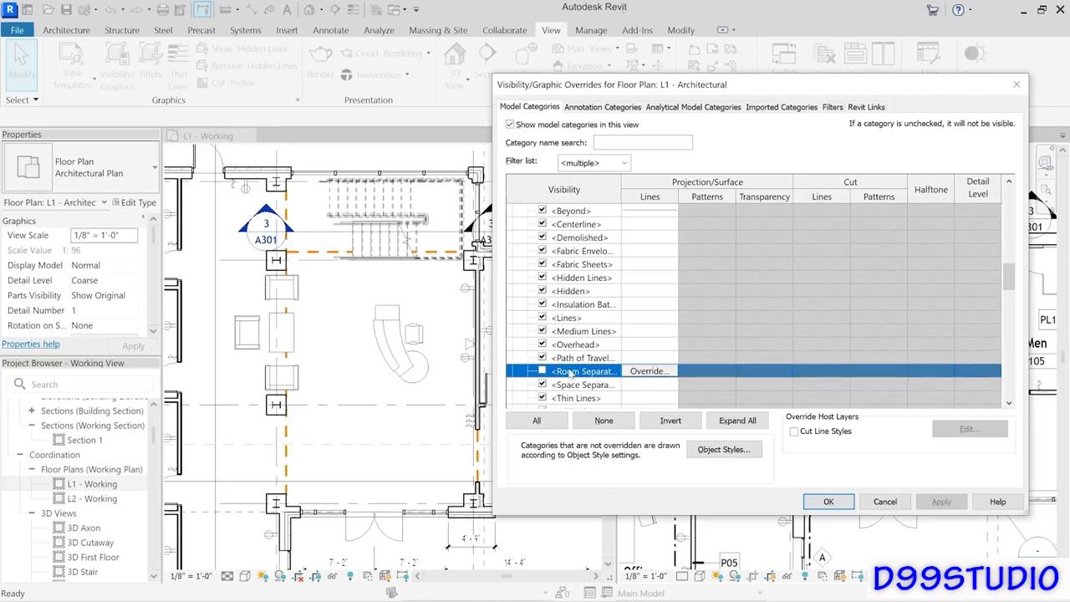
{"action": "left_click", "coordinate": [827, 501]}
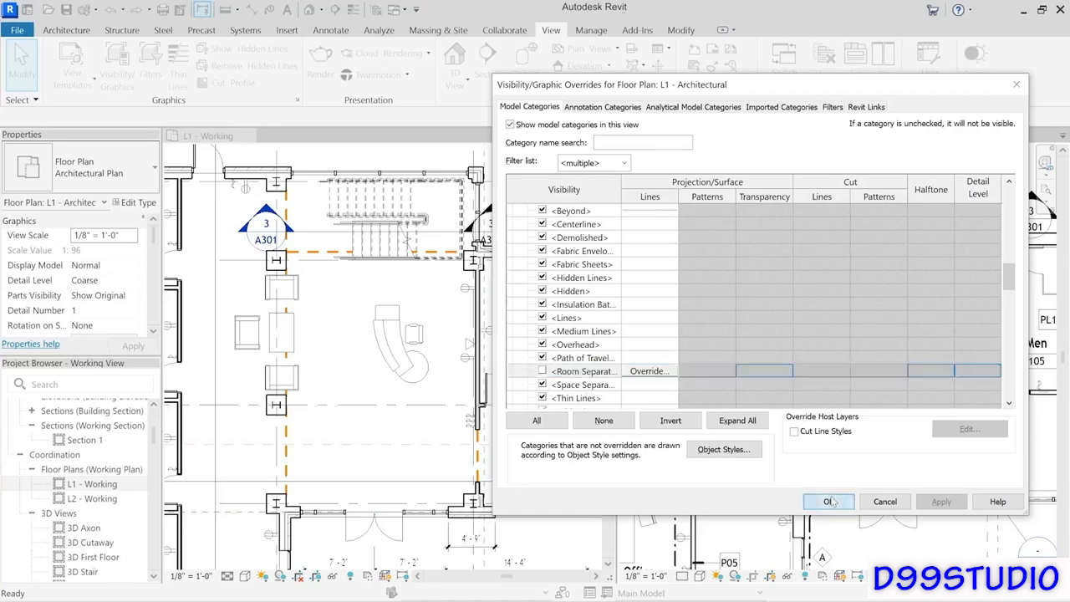
Step: Compare the overall building layout and annotations in L1 - Architectural with those in L1 - Working
{"action": "scroll", "coordinate": [854, 399], "scroll_direction": "down", "scroll_amount": 3}
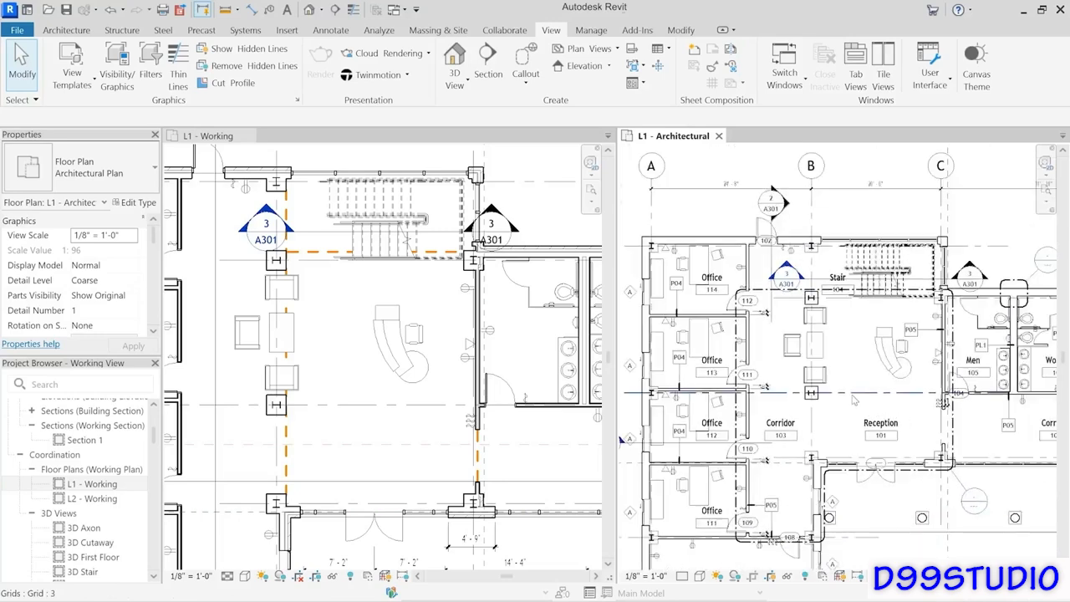
{"action": "scroll", "coordinate": [851, 385], "scroll_direction": "down", "scroll_amount": 4}
{"action": "middle_click_drag", "start_coordinate": [847, 366], "coordinate": [824, 373]}
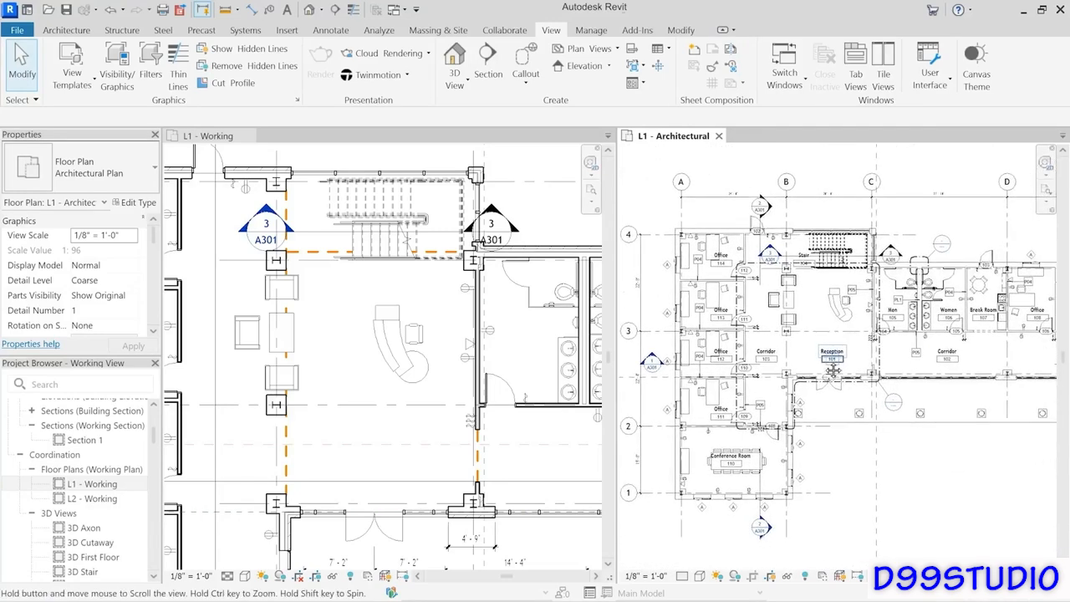
{"action": "scroll", "coordinate": [907, 459], "scroll_direction": "down", "scroll_amount": 1}
{"action": "middle_click_drag", "start_coordinate": [907, 459], "coordinate": [871, 469]}
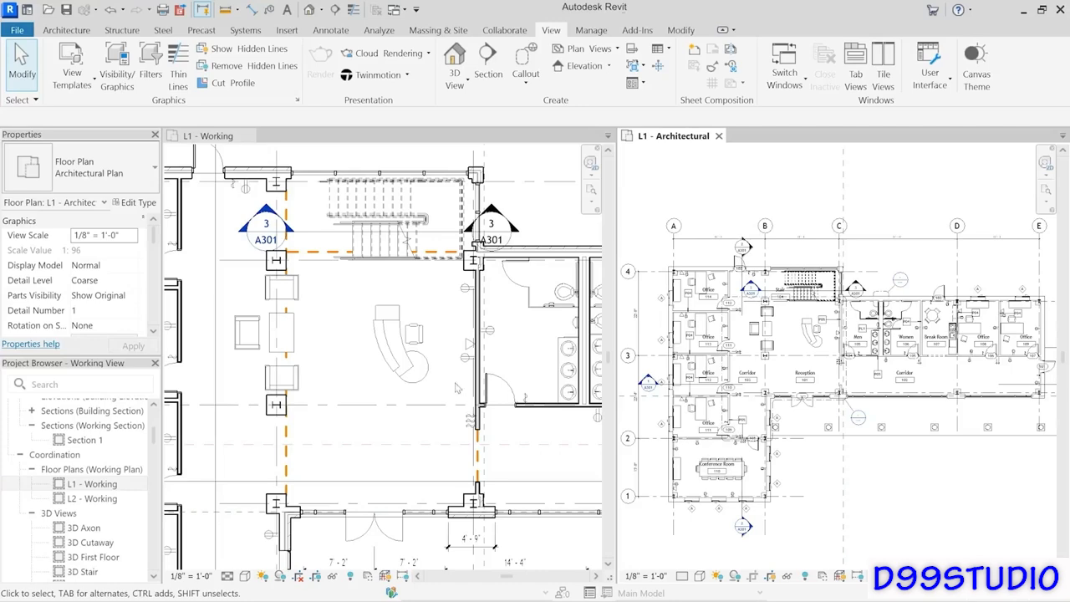
{"action": "scroll", "coordinate": [378, 389], "scroll_direction": "down", "scroll_amount": 4}
{"action": "left_click", "coordinate": [379, 390]}
{"action": "scroll", "coordinate": [380, 390], "scroll_direction": "down", "scroll_amount": 1}
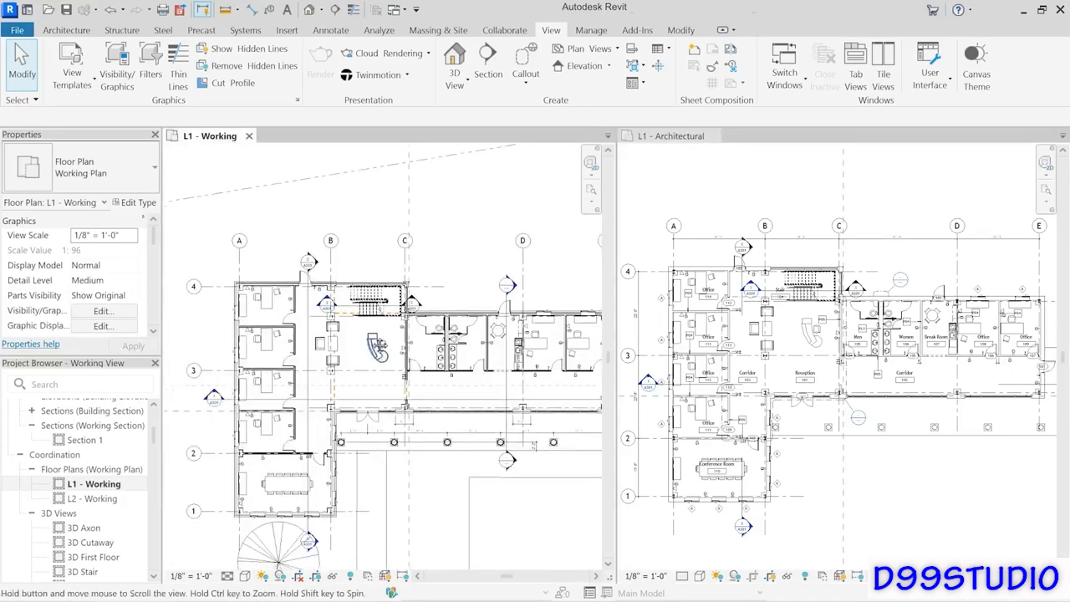
{"action": "middle_click_drag", "start_coordinate": [382, 349], "coordinate": [343, 327]}
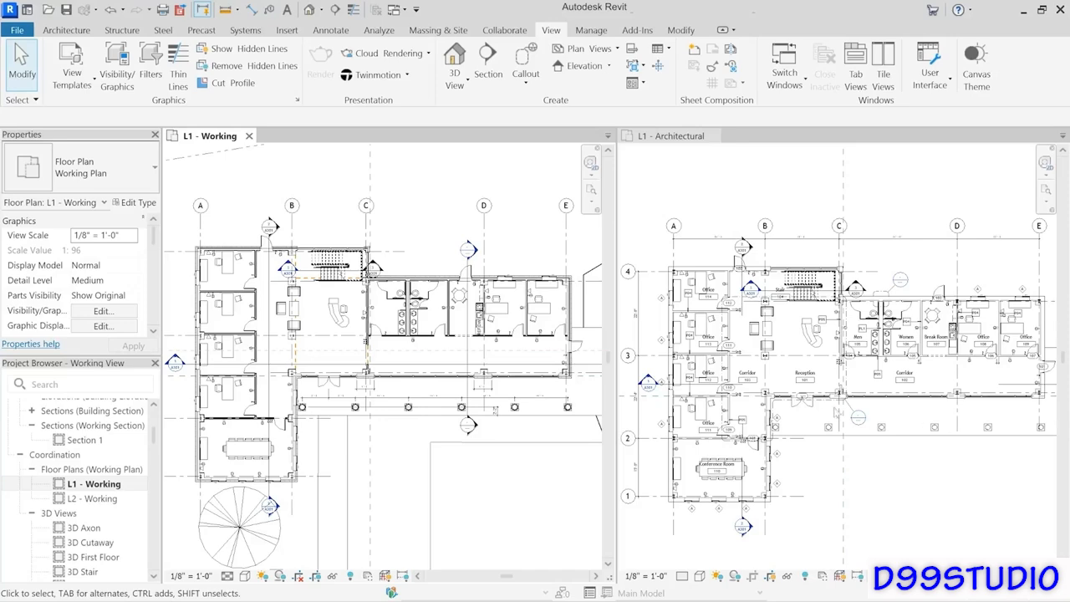
Step: Inspect the Typ Door Jamb dimension beside door 111 in L1 - Architectural
{"action": "left_click", "coordinate": [746, 355]}
{"action": "scroll", "coordinate": [747, 355], "scroll_direction": "up", "scroll_amount": 5}
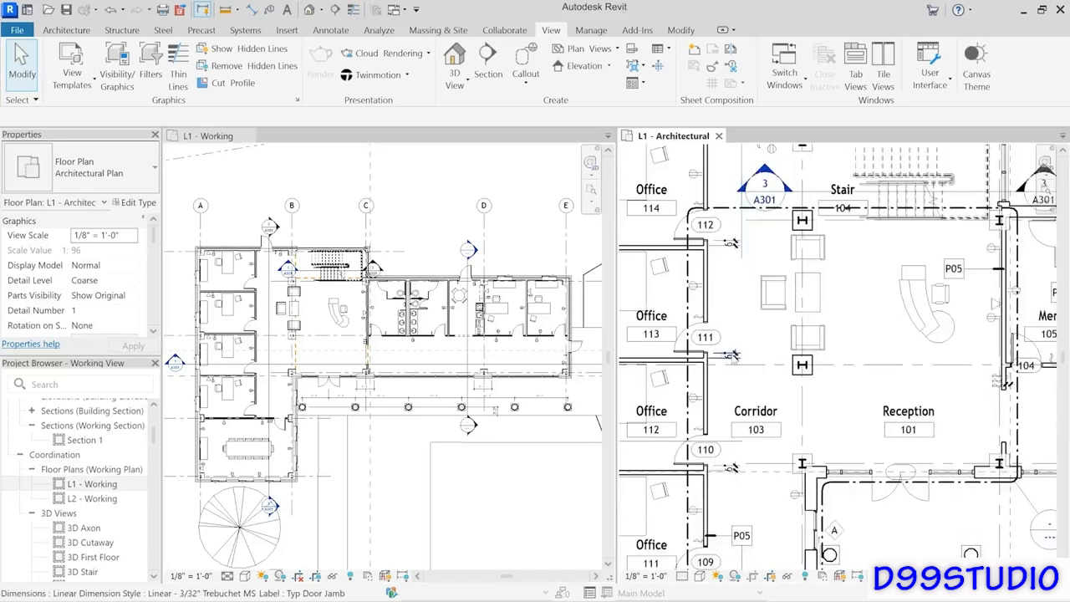
{"action": "left_click", "coordinate": [729, 358]}
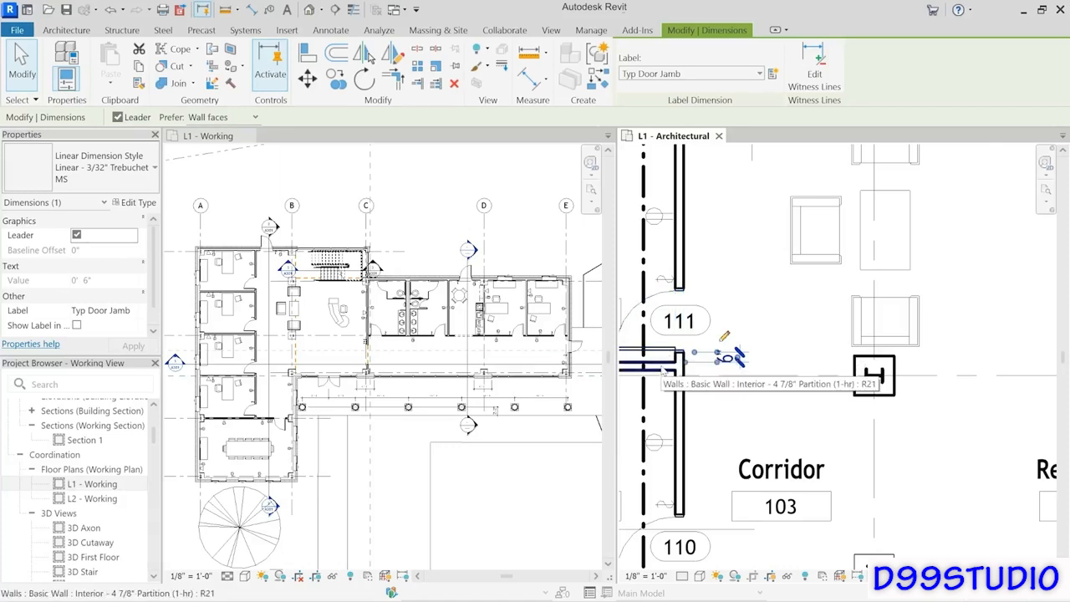
{"action": "scroll", "coordinate": [735, 385], "scroll_direction": "down", "scroll_amount": 5}
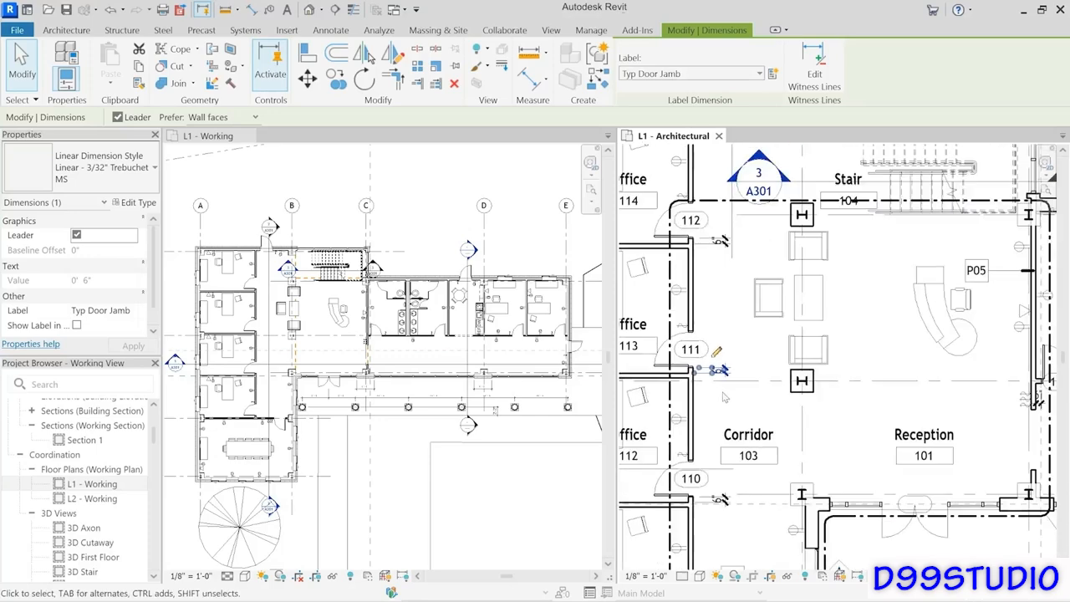
{"action": "scroll", "coordinate": [776, 407], "scroll_direction": "down", "scroll_amount": 3}
{"action": "middle_click_drag", "start_coordinate": [888, 481], "coordinate": [858, 461]}
{"action": "left_click", "coordinate": [890, 503]}
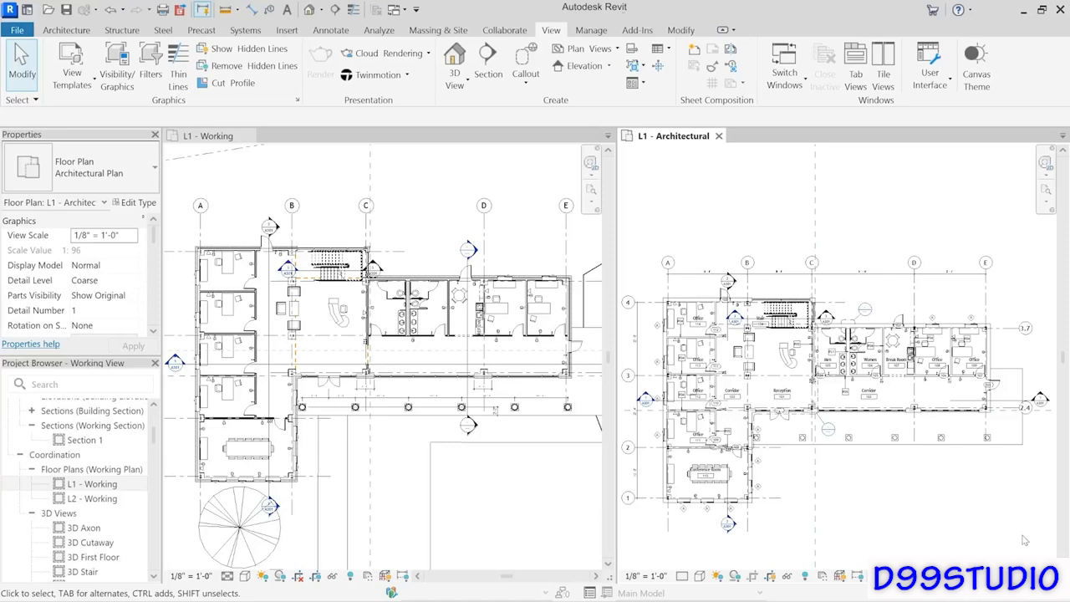
Step: Filter a whole-building selection in L1 - Architectural down to Dimensions and cut them to the clipboard, leaving the labeled elements constrained
{"action": "left_click_drag", "start_coordinate": [1035, 542], "coordinate": [631, 218]}
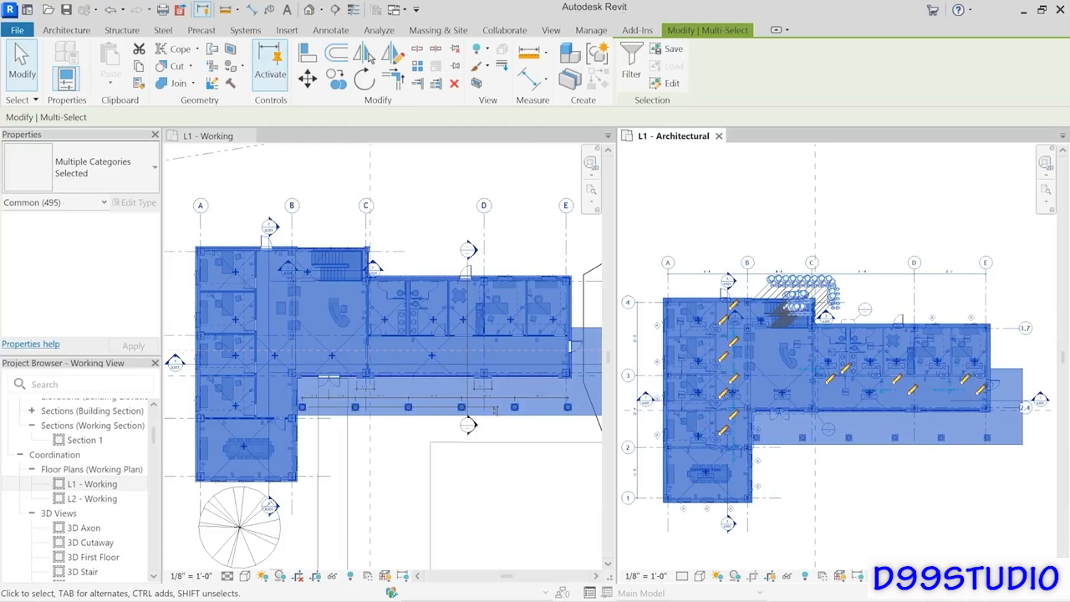
{"action": "left_click", "coordinate": [632, 67]}
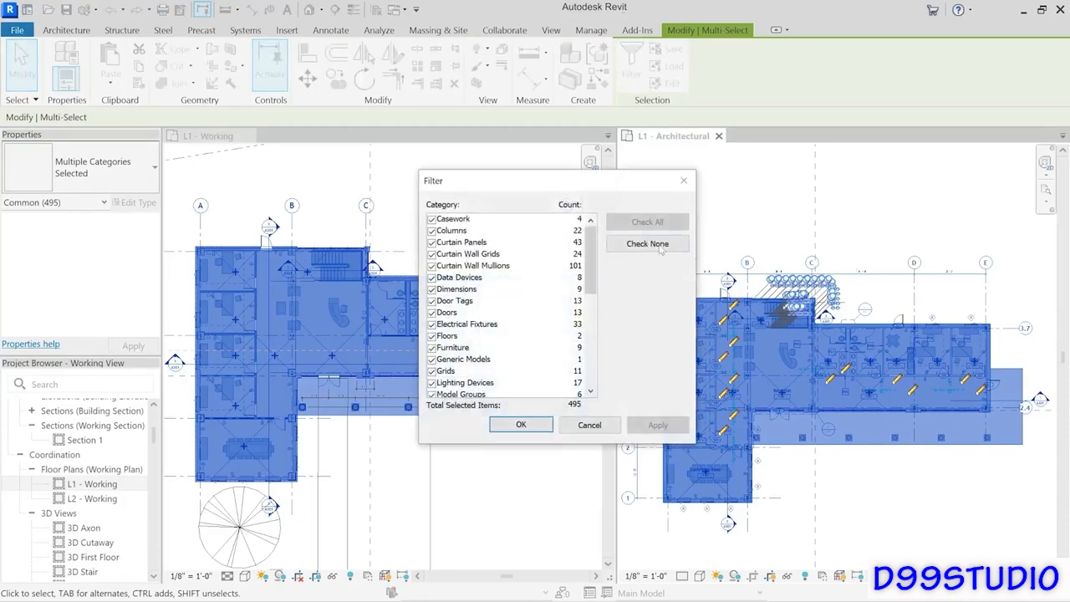
{"action": "left_click", "coordinate": [658, 245]}
{"action": "left_click", "coordinate": [432, 290]}
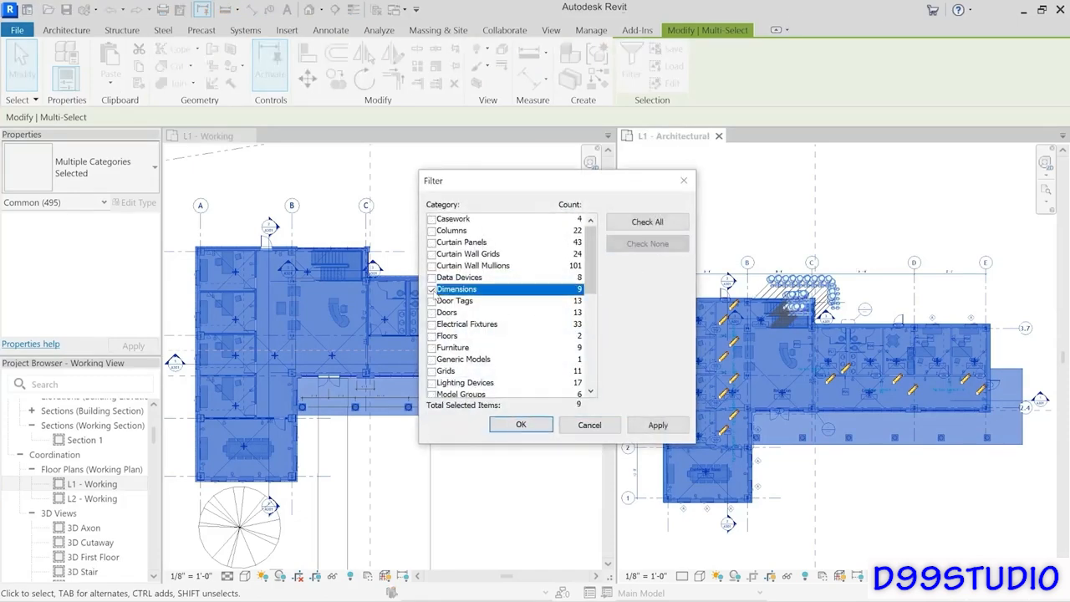
{"action": "left_click", "coordinate": [520, 424]}
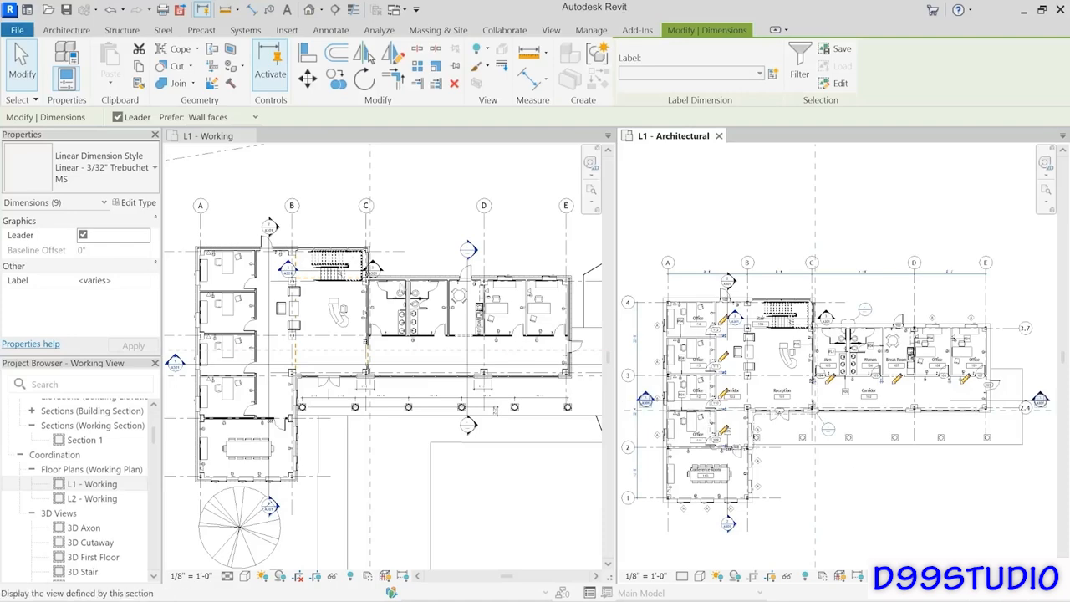
{"action": "left_click", "coordinate": [139, 50]}
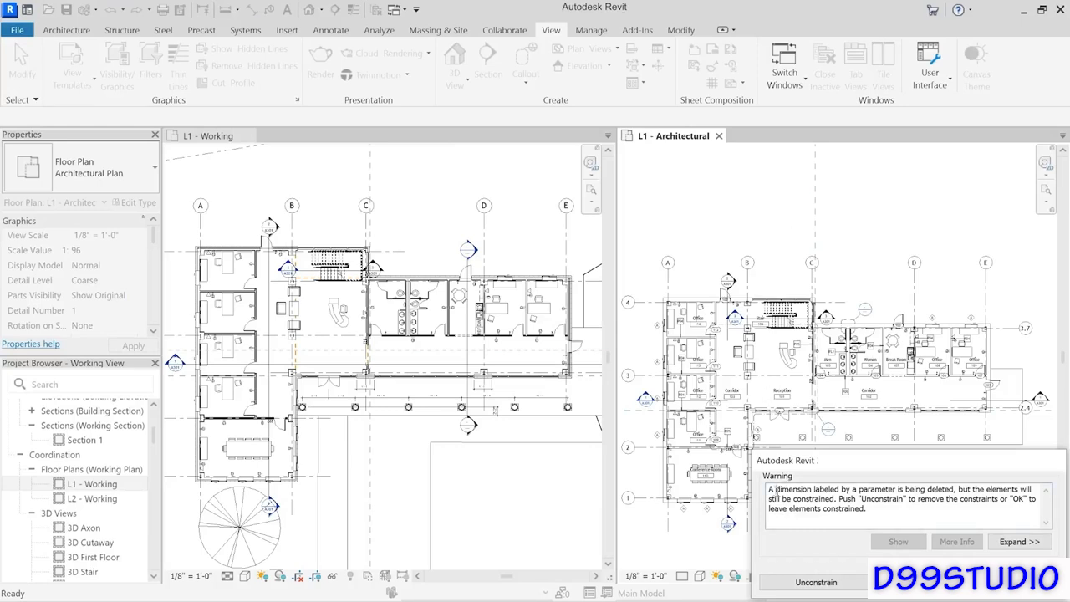
{"action": "left_click_drag", "start_coordinate": [774, 490], "coordinate": [961, 499]}
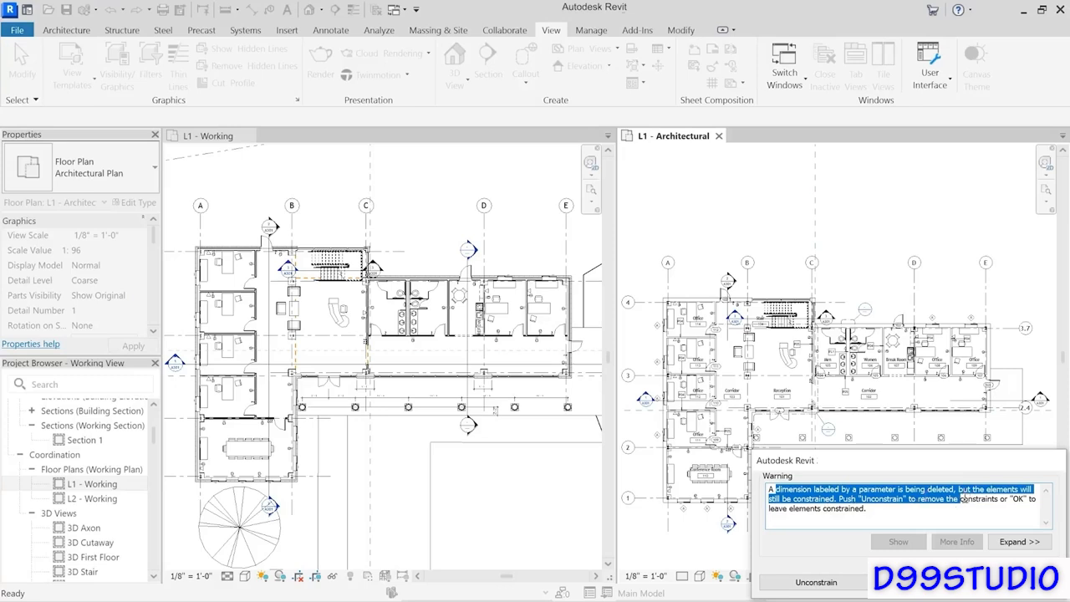
{"action": "left_click", "coordinate": [879, 510]}
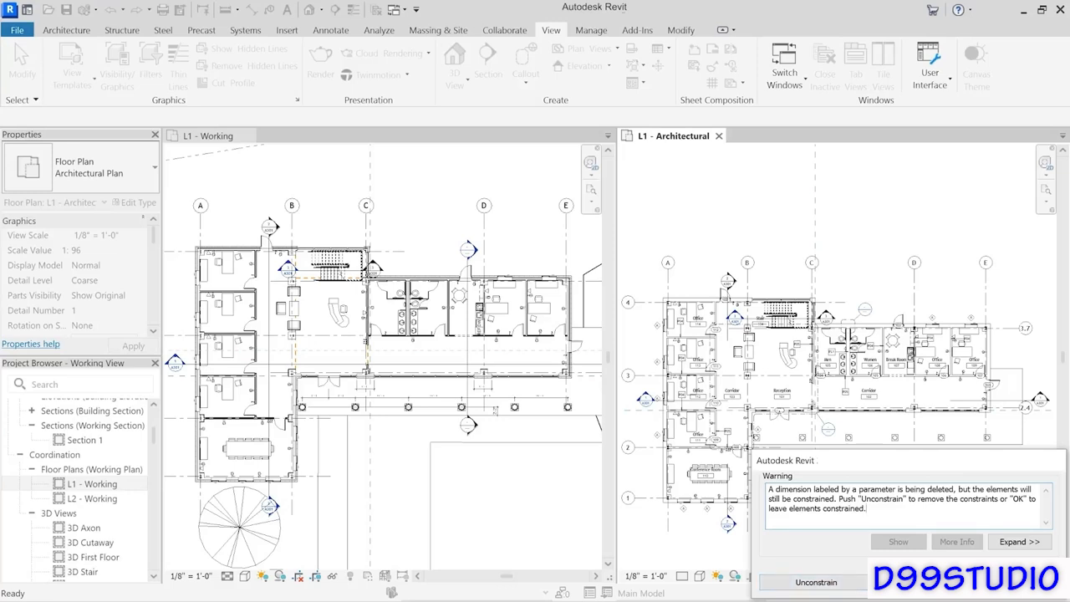
{"action": "left_click", "coordinate": [956, 582]}
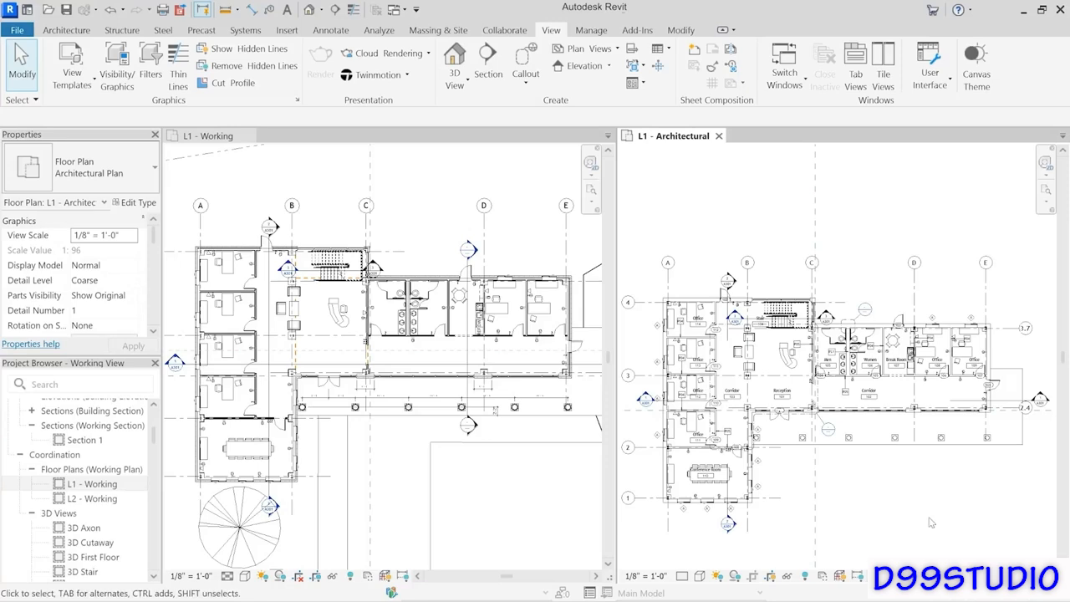
Step: Check the remaining constraints in L1 - Architectural by switching Reveal Constraints on and off
{"action": "left_click", "coordinate": [858, 577]}
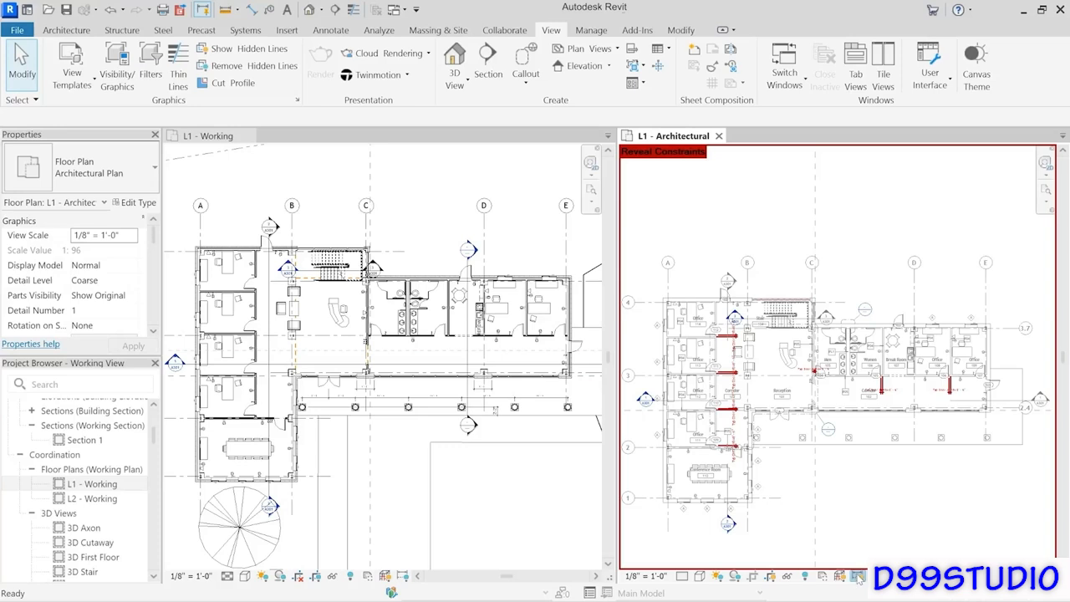
{"action": "left_click", "coordinate": [857, 577]}
Step: Paste the cut dimensions into L1 - Working, aligned to the current view
{"action": "left_click", "coordinate": [468, 508]}
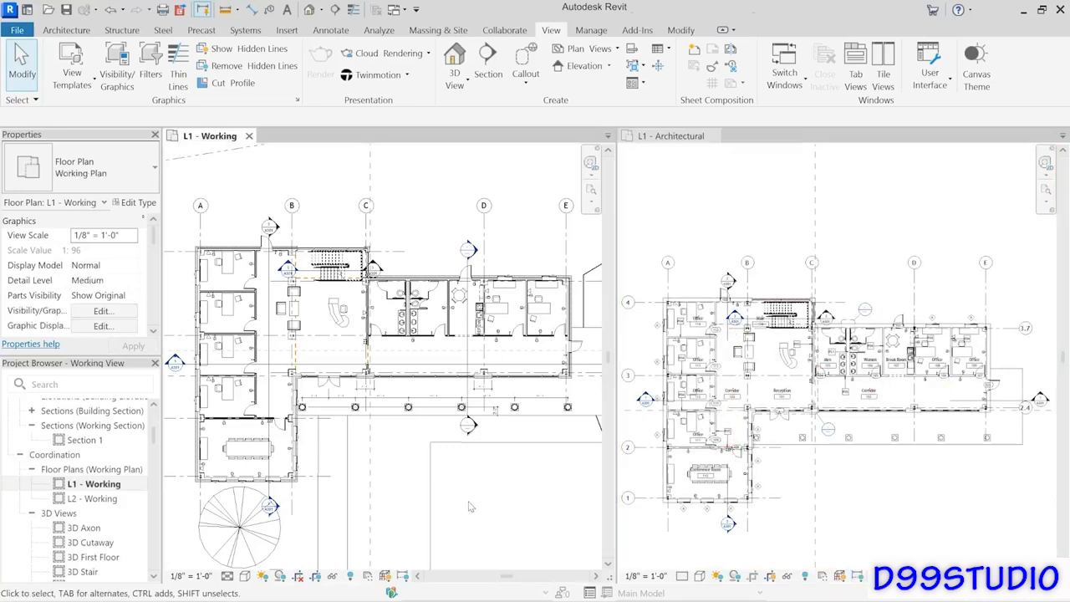
{"action": "left_click", "coordinate": [680, 30]}
{"action": "left_click", "coordinate": [111, 82]}
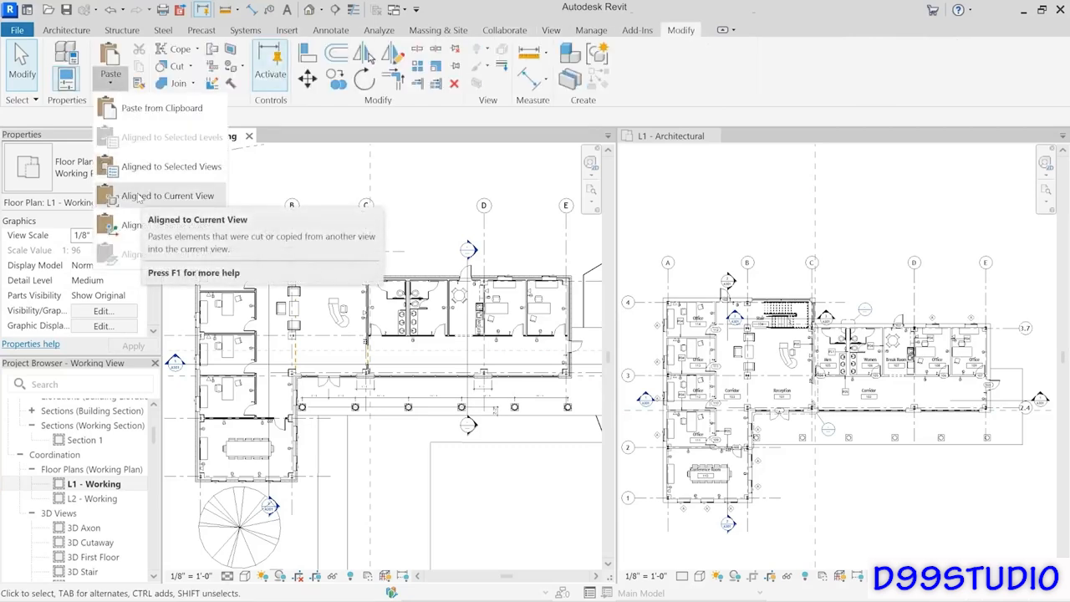
{"action": "left_click", "coordinate": [167, 195]}
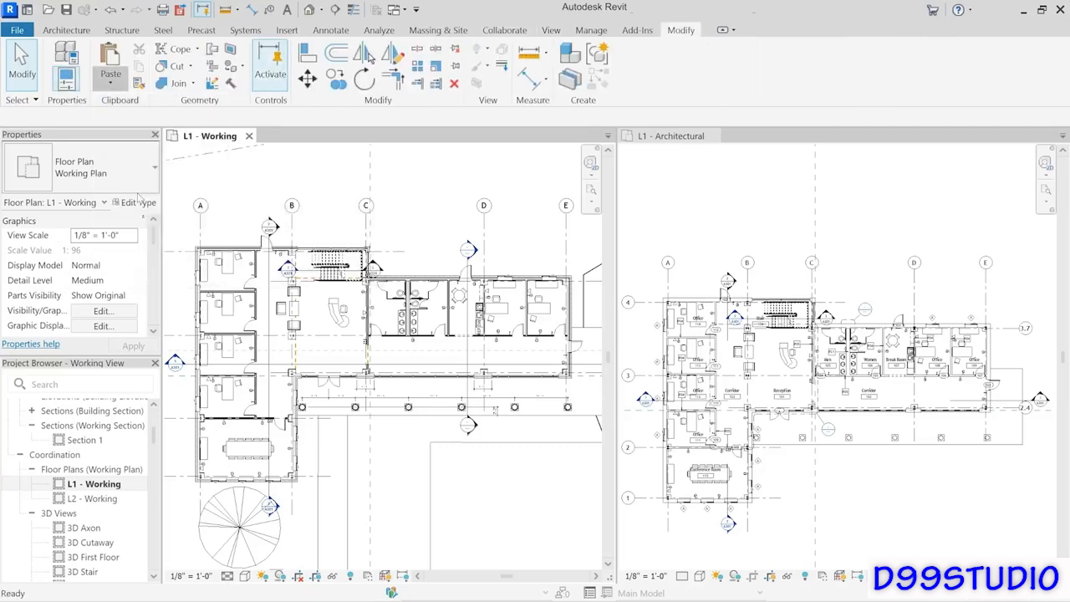
{"action": "left_click", "coordinate": [469, 517]}
{"action": "scroll", "coordinate": [475, 510], "scroll_direction": "down", "scroll_amount": 1}
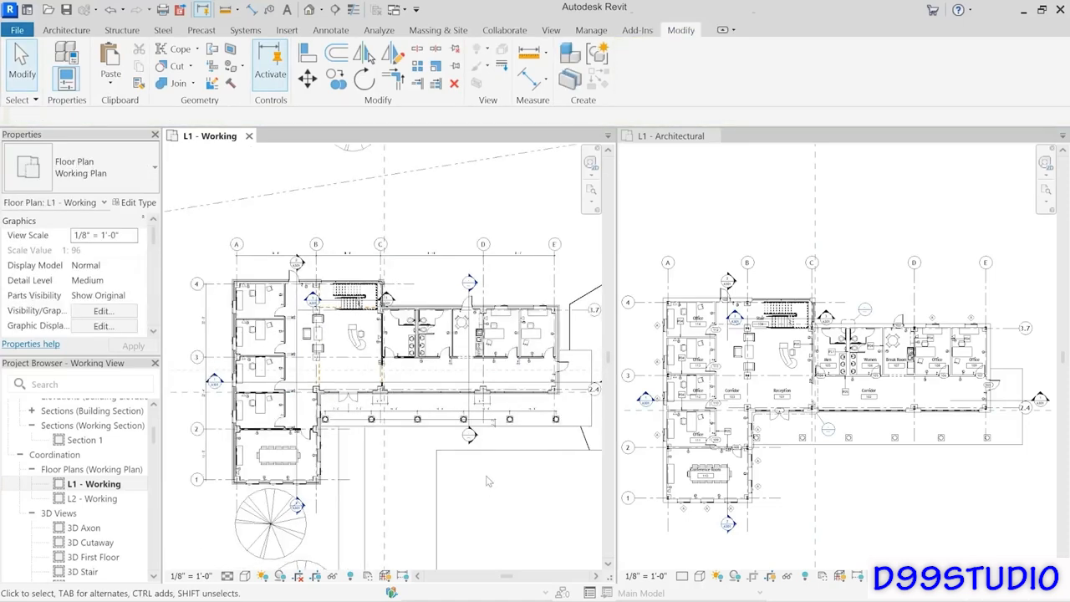
Step: Change the dimension string along the round columns outside the entrance in L1 - Working to the Linear - 3/32" Trebuchet MS (Check) type
{"action": "scroll", "coordinate": [486, 478], "scroll_direction": "up", "scroll_amount": 2}
{"action": "scroll", "coordinate": [466, 467], "scroll_direction": "up", "scroll_amount": 2}
{"action": "middle_click_drag", "start_coordinate": [324, 423], "coordinate": [385, 438]}
{"action": "scroll", "coordinate": [381, 432], "scroll_direction": "up", "scroll_amount": 1}
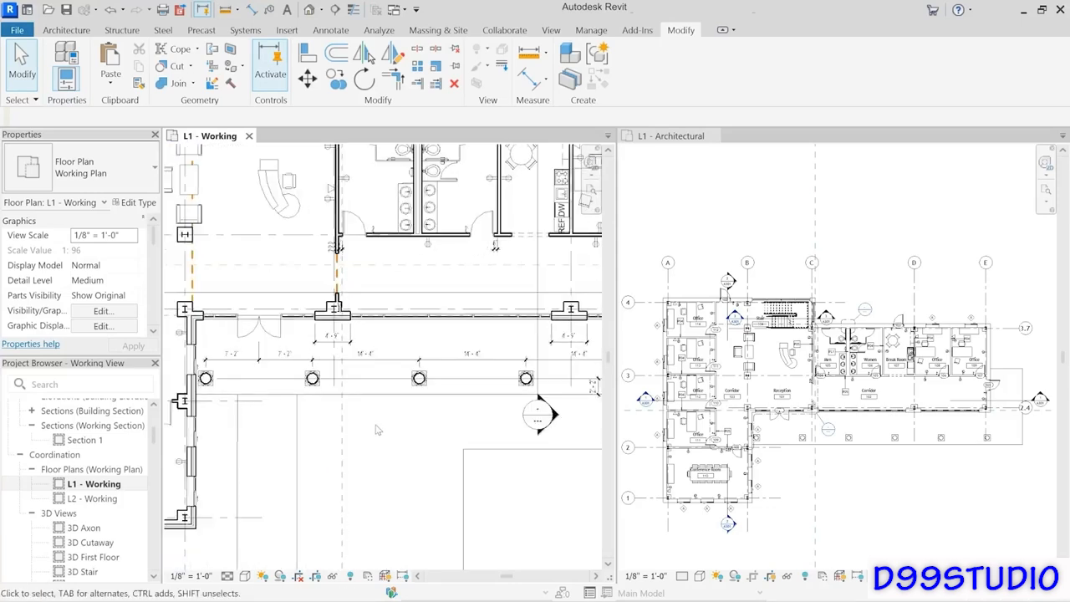
{"action": "left_click", "coordinate": [371, 368]}
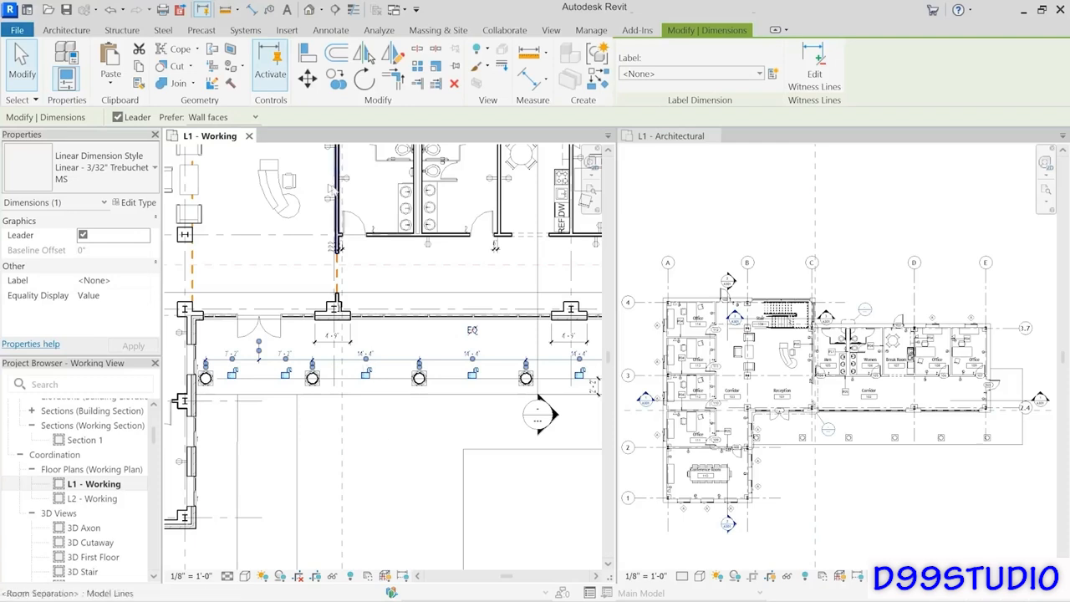
{"action": "left_click", "coordinate": [84, 167]}
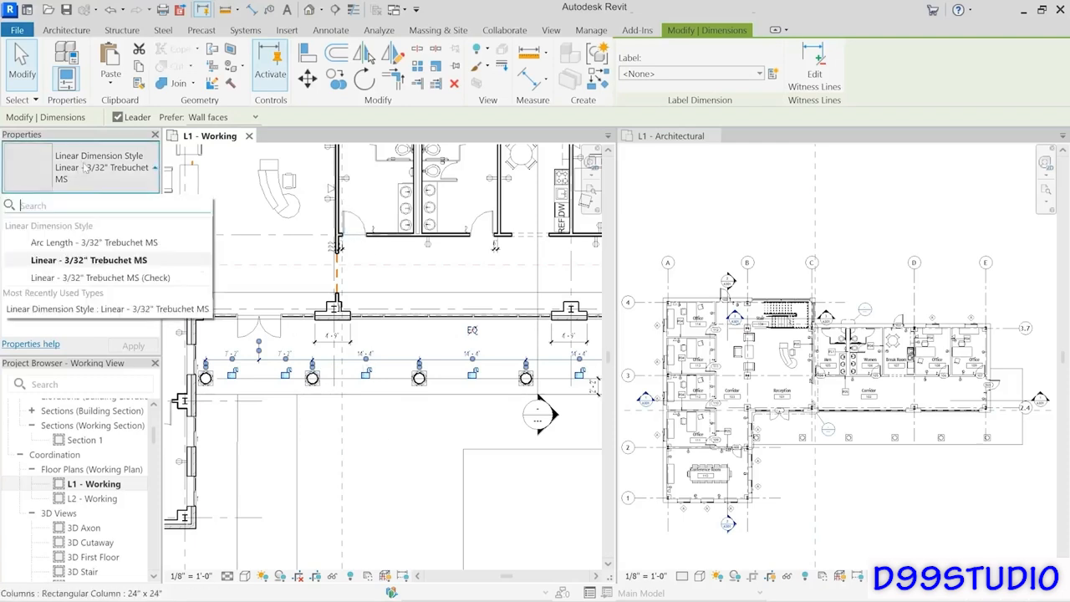
{"action": "left_click", "coordinate": [168, 280]}
{"action": "left_click", "coordinate": [376, 428]}
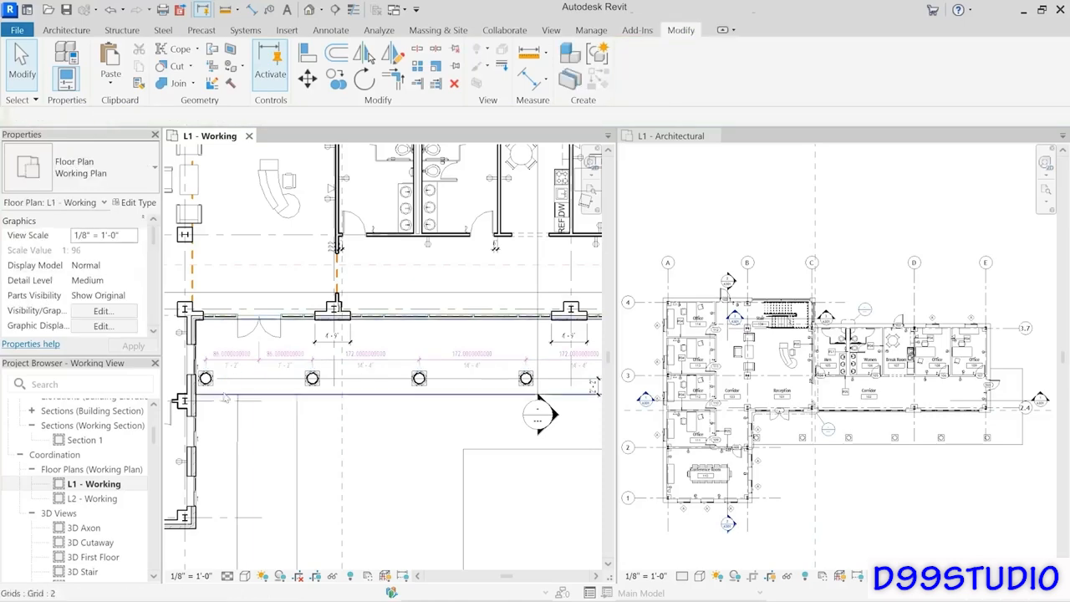
Step: Examine the restyled column dimension string in L1 - Working up close and within the whole plan
{"action": "scroll", "coordinate": [376, 422], "scroll_direction": "up", "scroll_amount": 4}
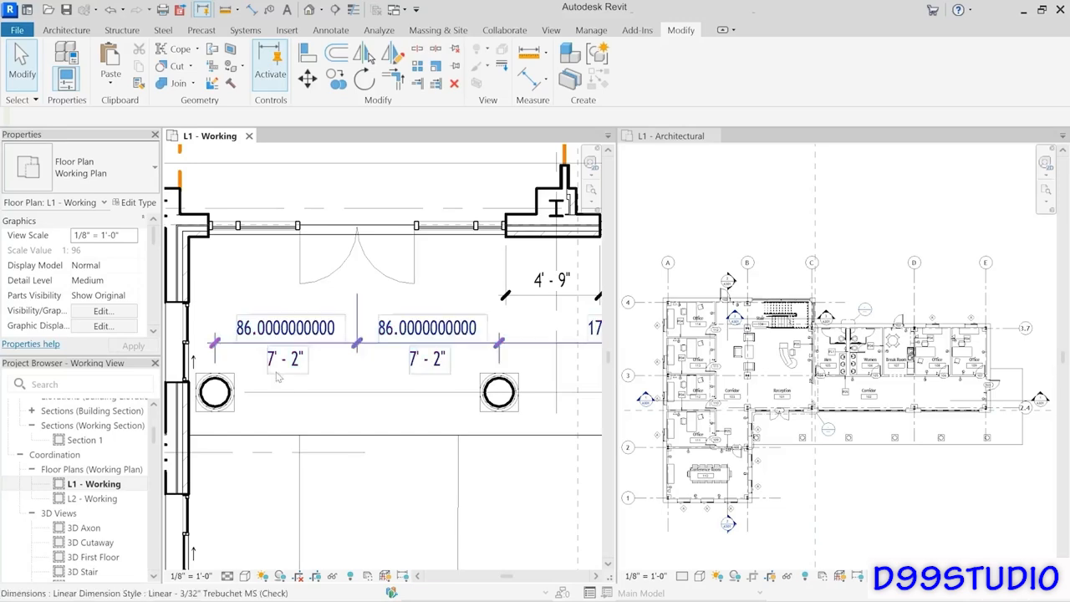
{"action": "scroll", "coordinate": [375, 378], "scroll_direction": "down", "scroll_amount": 3}
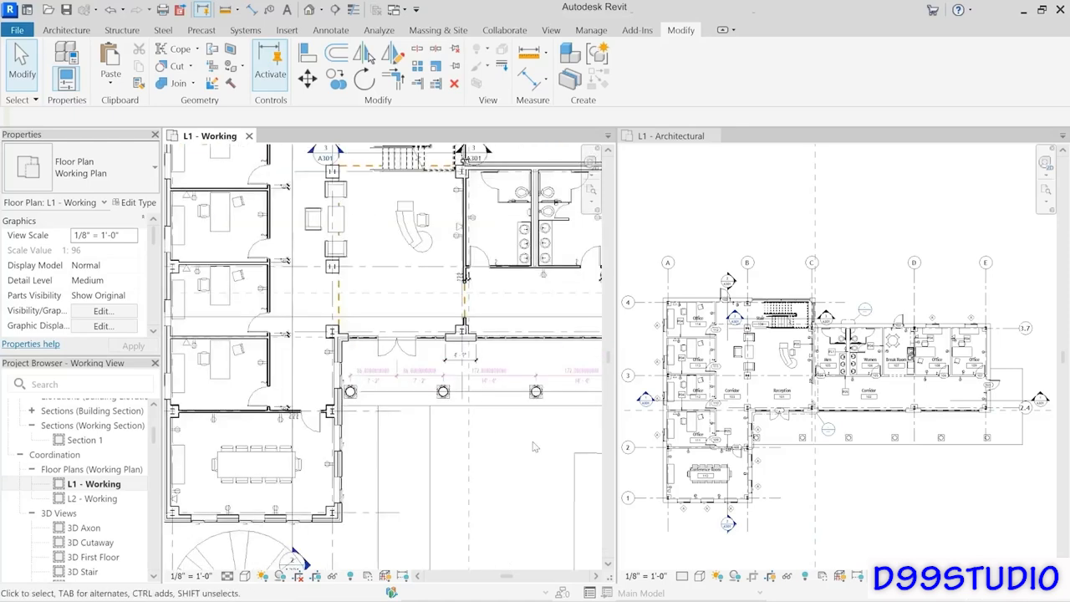
{"action": "middle_click_drag", "start_coordinate": [375, 377], "coordinate": [401, 466]}
{"action": "scroll", "coordinate": [353, 461], "scroll_direction": "down", "scroll_amount": 1}
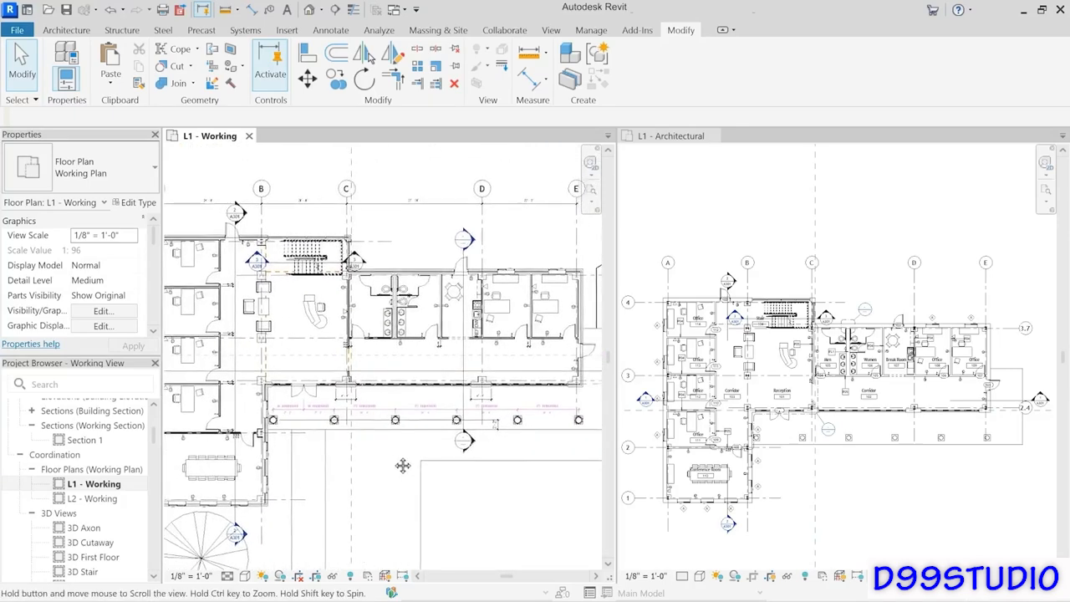
{"action": "scroll", "coordinate": [393, 451], "scroll_direction": "down", "scroll_amount": 1}
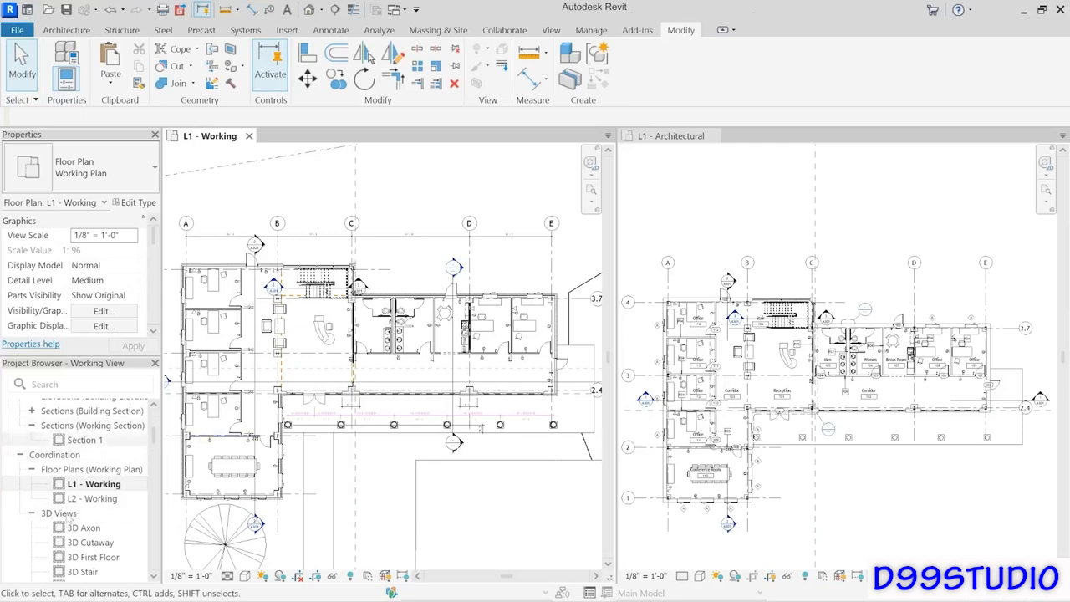
Step: Review the Duplicate View options available for L1 - Architectural, including Duplicate with Detailing
{"action": "left_click_drag", "start_coordinate": [154, 437], "coordinate": [157, 419]}
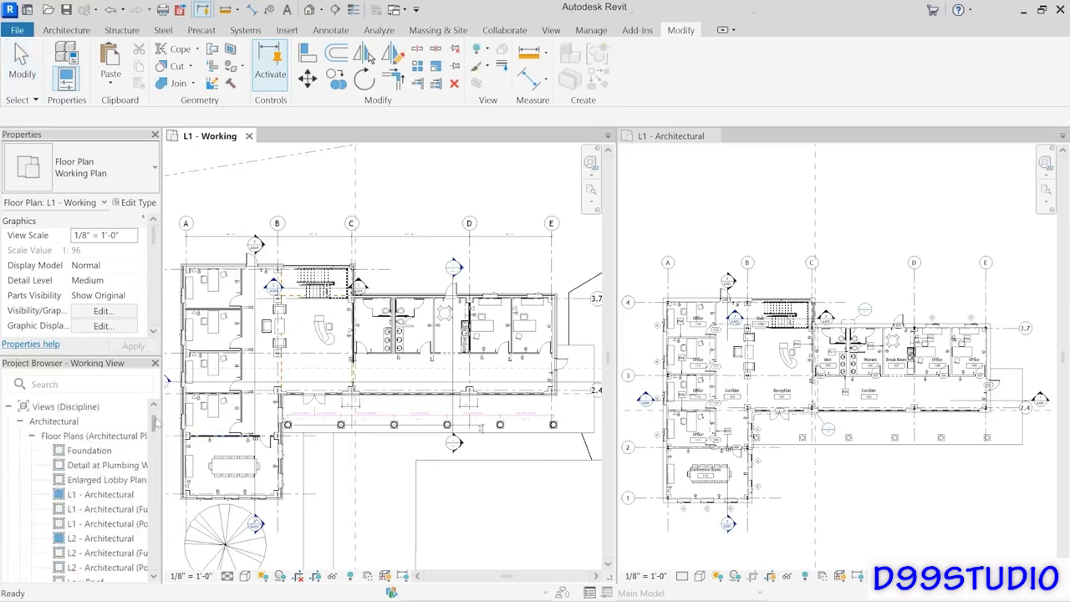
{"action": "right_click", "coordinate": [99, 495]}
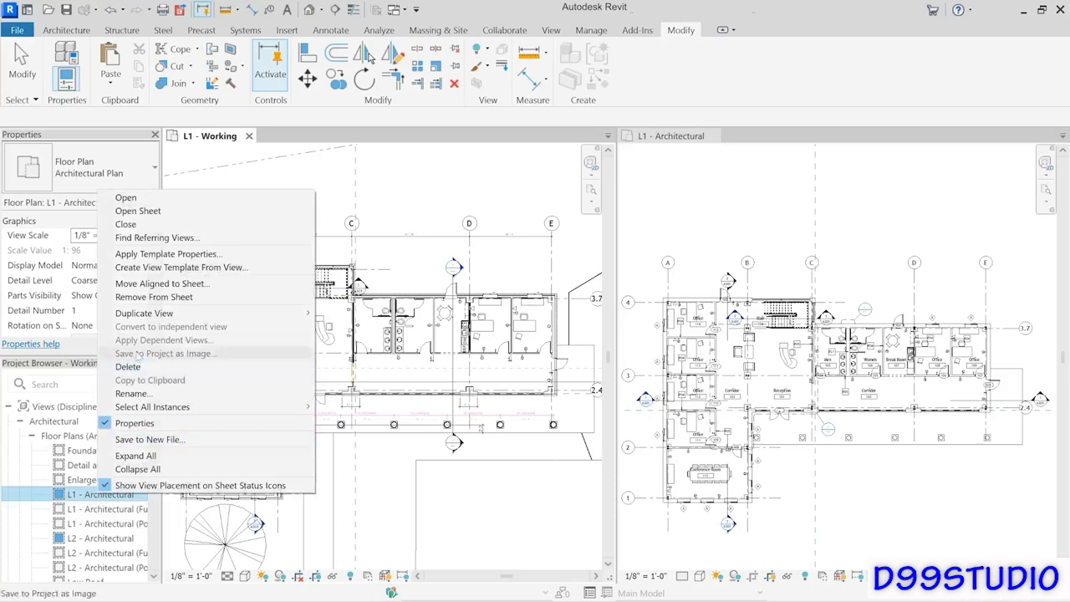
{"action": "mouse_move", "coordinate": [251, 313]}
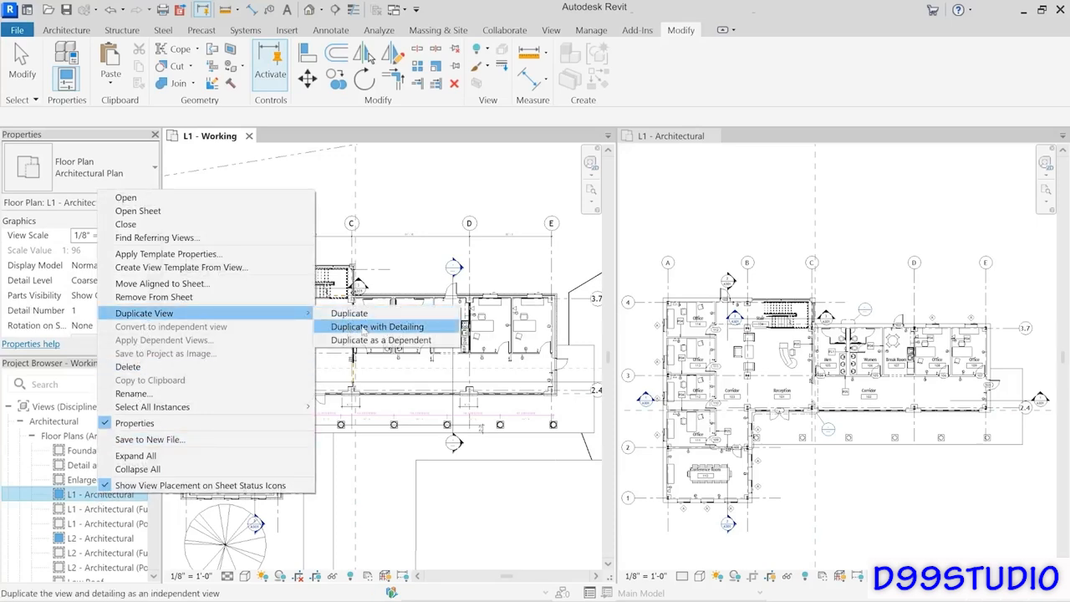
{"action": "left_click", "coordinate": [407, 205]}
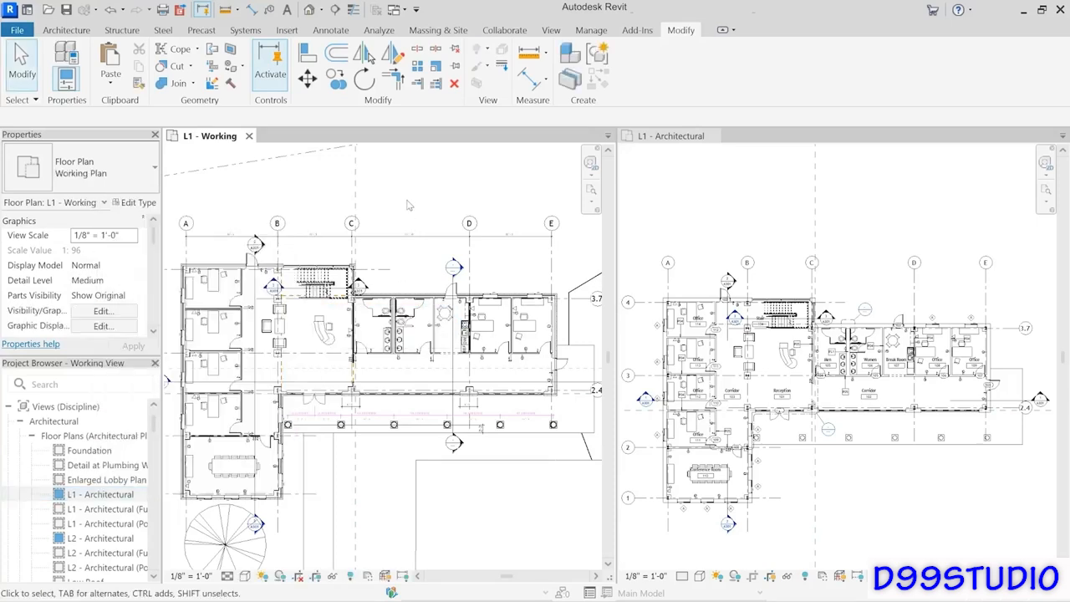
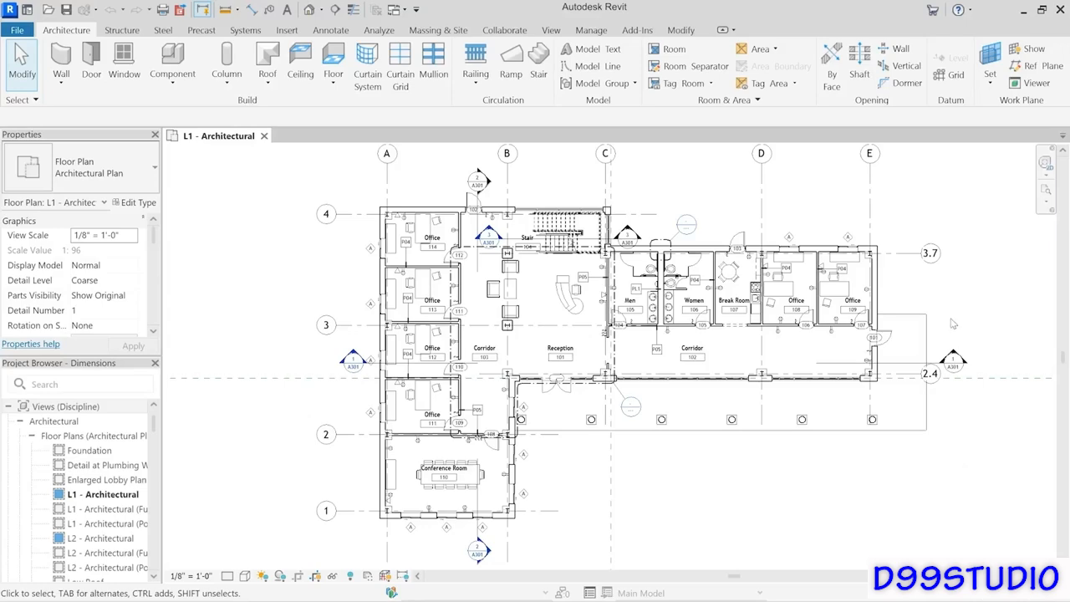
Step: Place an overall aligned dimension between the outer exterior wall faces near grids 3.7 and 2.4, using Wall faces and Individual References
{"action": "scroll", "coordinate": [945, 313], "scroll_direction": "up", "scroll_amount": 3}
{"action": "scroll", "coordinate": [945, 313], "scroll_direction": "up", "scroll_amount": 2}
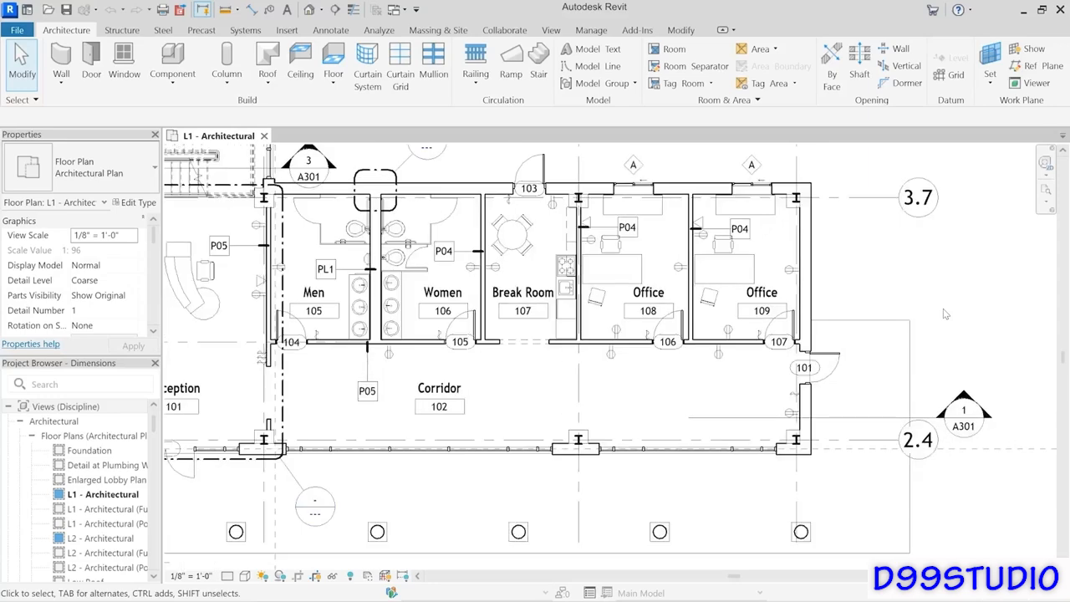
{"action": "middle_click_drag", "start_coordinate": [953, 308], "coordinate": [873, 334]}
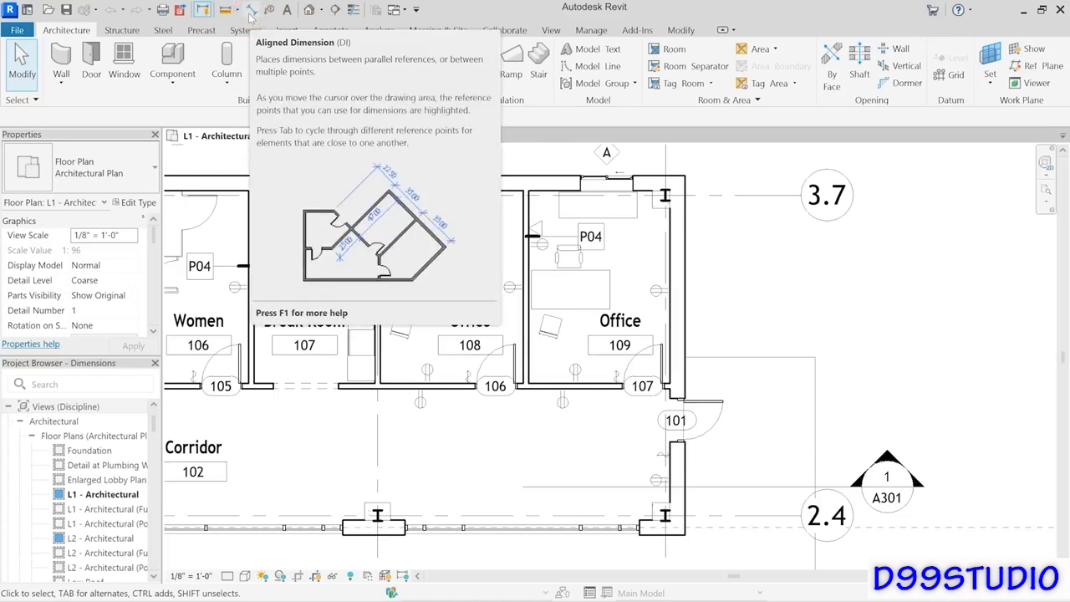
{"action": "left_click", "coordinate": [251, 13]}
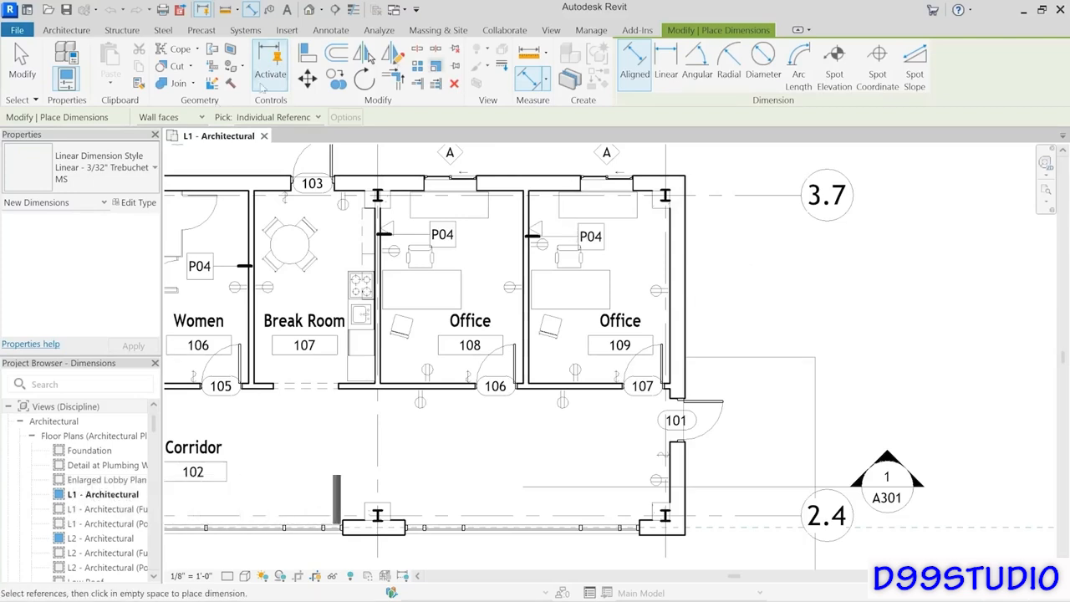
{"action": "left_click", "coordinate": [201, 118]}
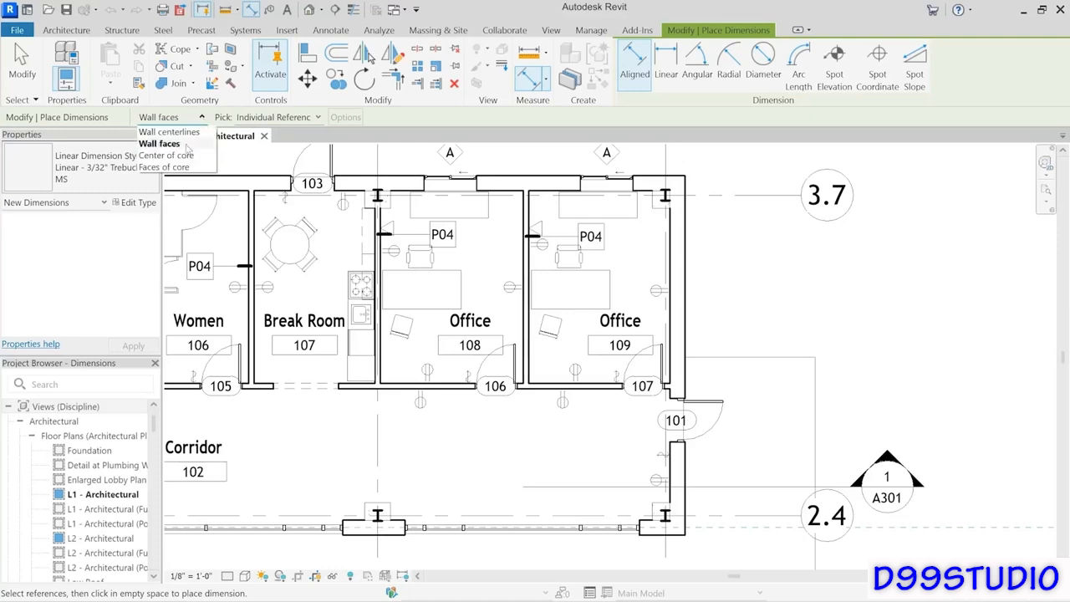
{"action": "left_click", "coordinate": [168, 144]}
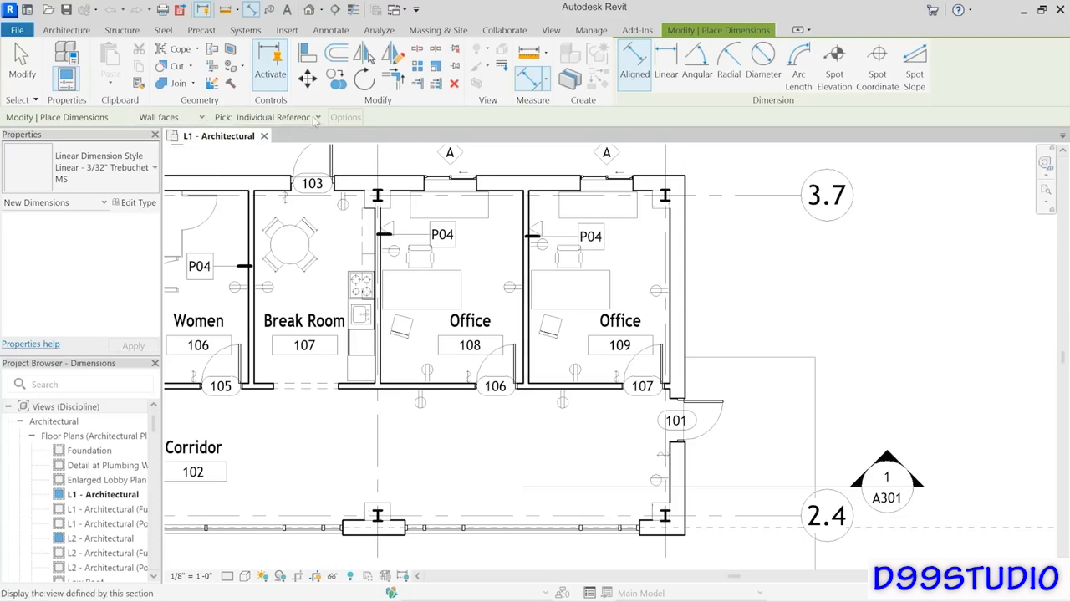
{"action": "left_click", "coordinate": [317, 117]}
{"action": "left_click", "coordinate": [289, 134]}
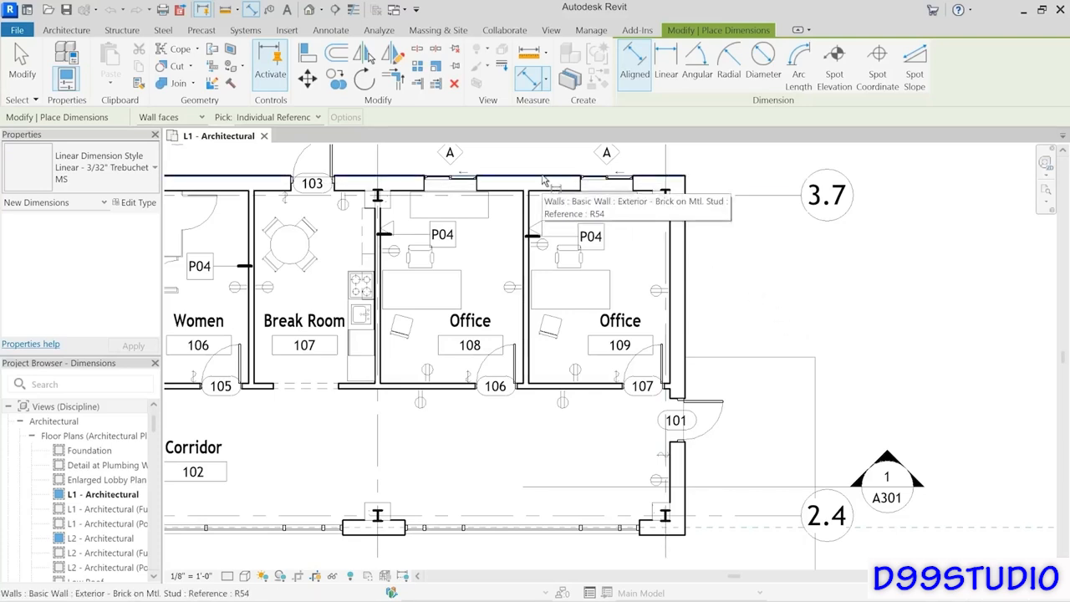
{"action": "left_click", "coordinate": [572, 179]}
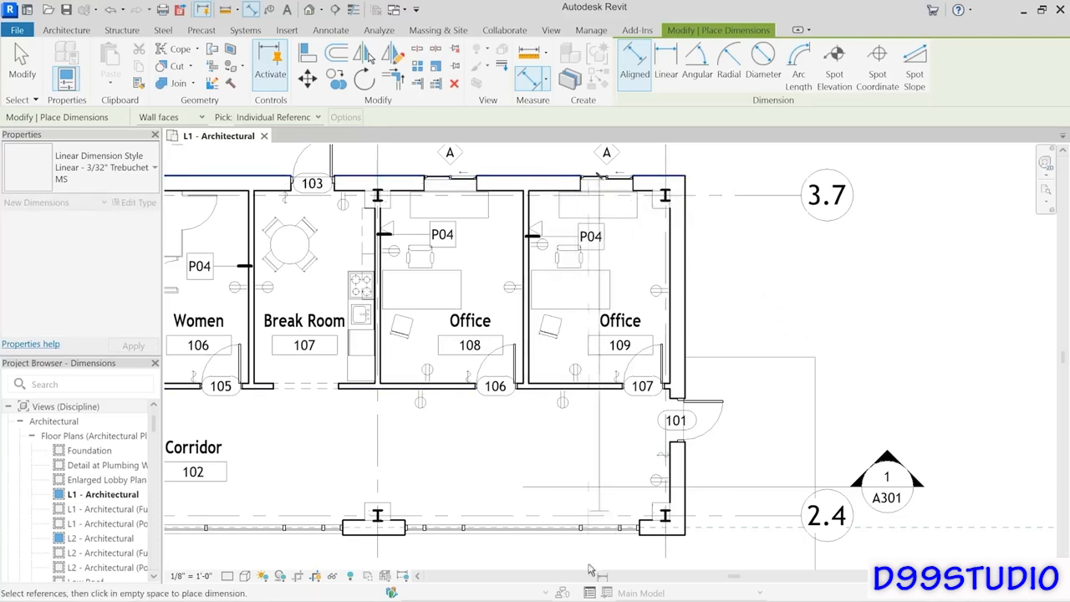
{"action": "left_click", "coordinate": [651, 540]}
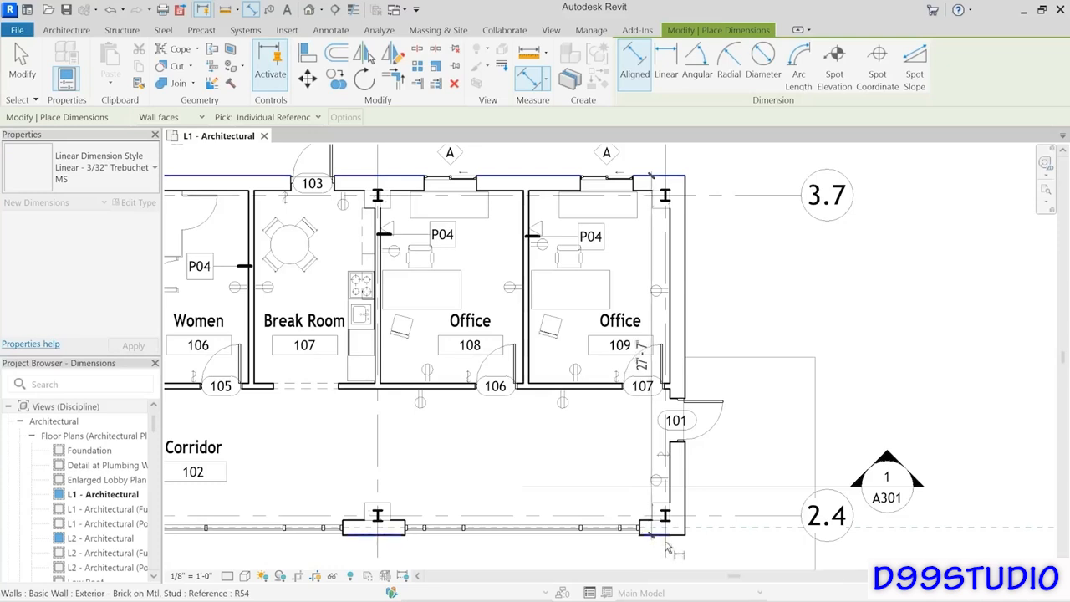
{"action": "left_click", "coordinate": [797, 550]}
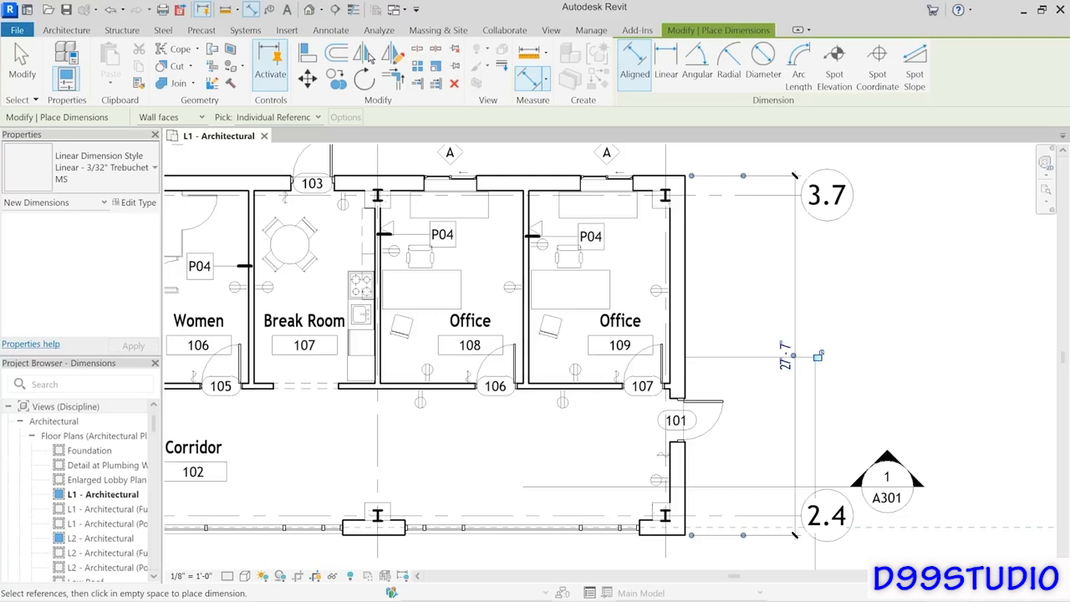
Step: Add an inner aligned dimension string from the outer wall face through grids 3.7 and 2.4 to the opposite outer wall face
{"action": "left_click", "coordinate": [559, 180]}
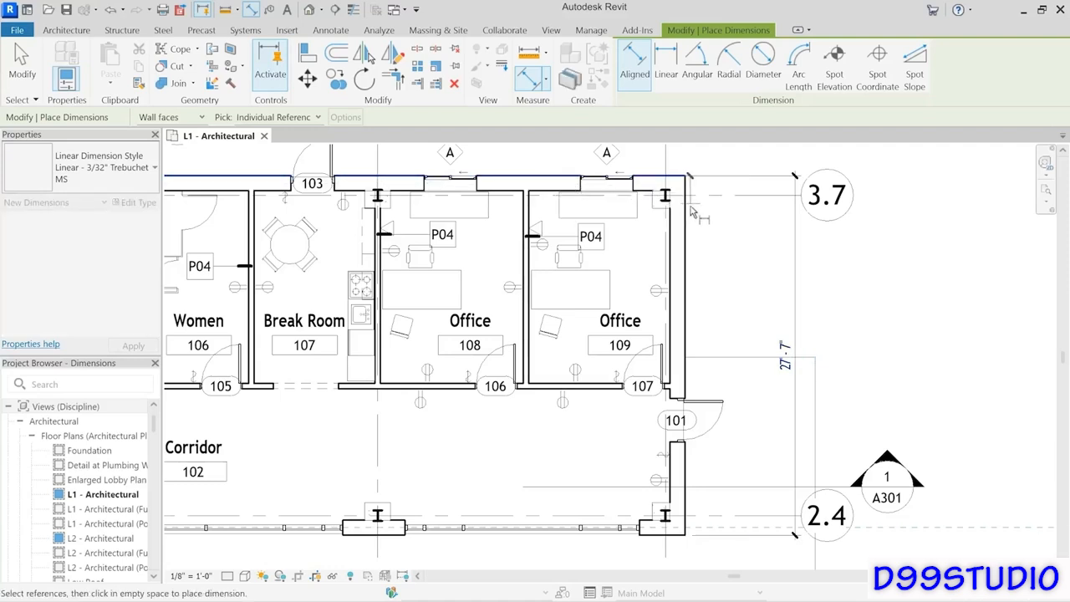
{"action": "left_click", "coordinate": [748, 199]}
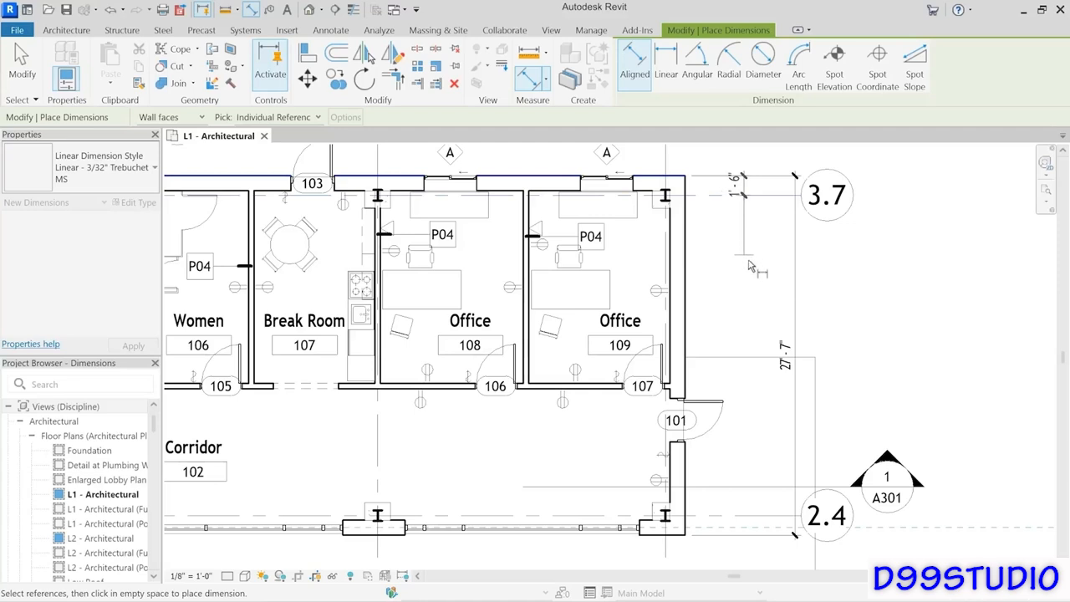
{"action": "left_click", "coordinate": [762, 518]}
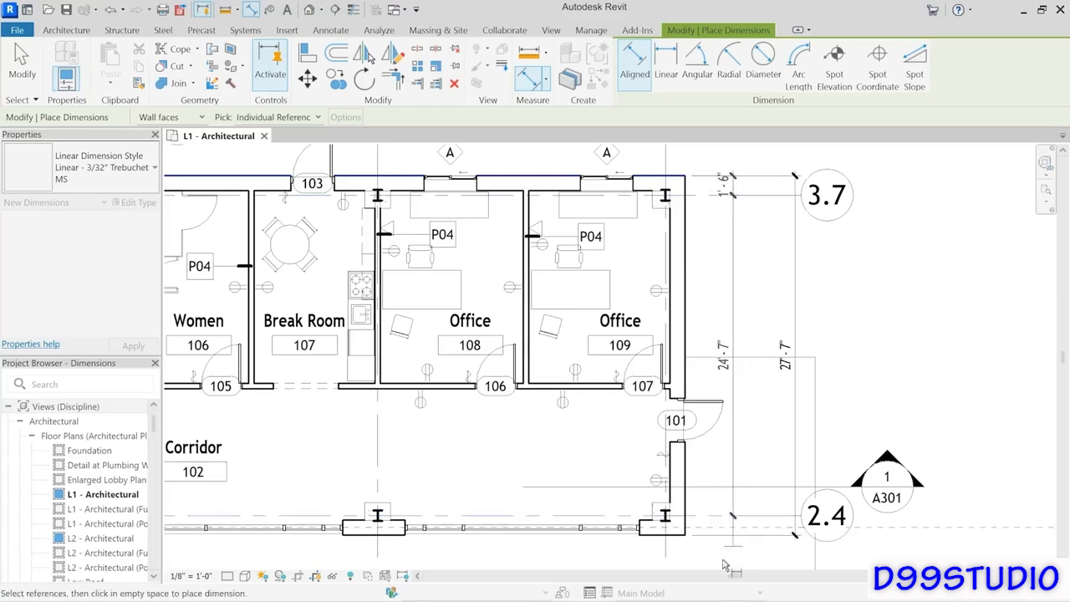
{"action": "left_click", "coordinate": [648, 541]}
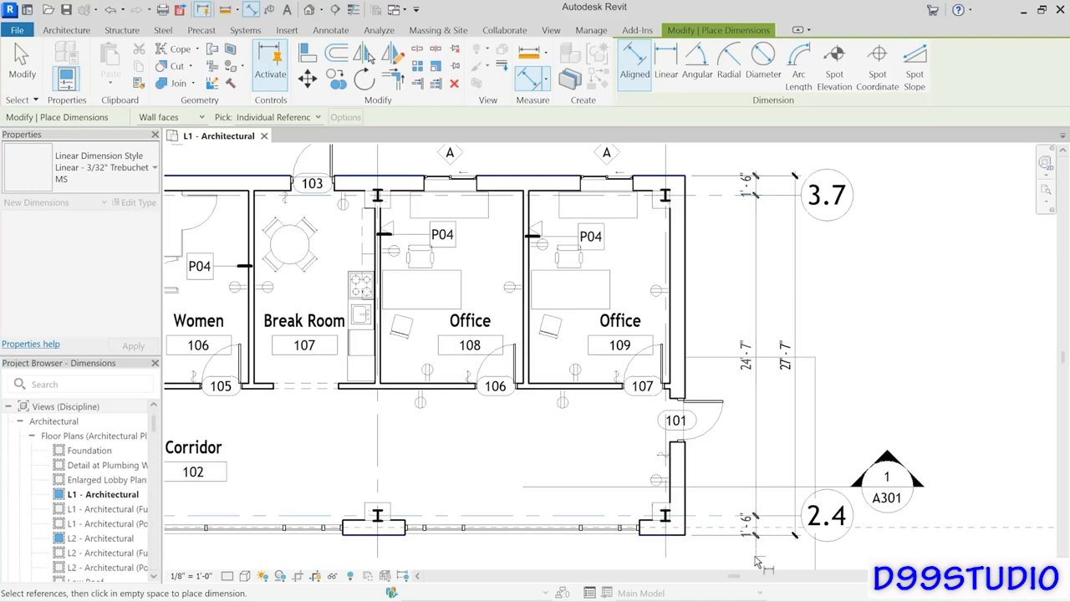
{"action": "left_click", "coordinate": [756, 562]}
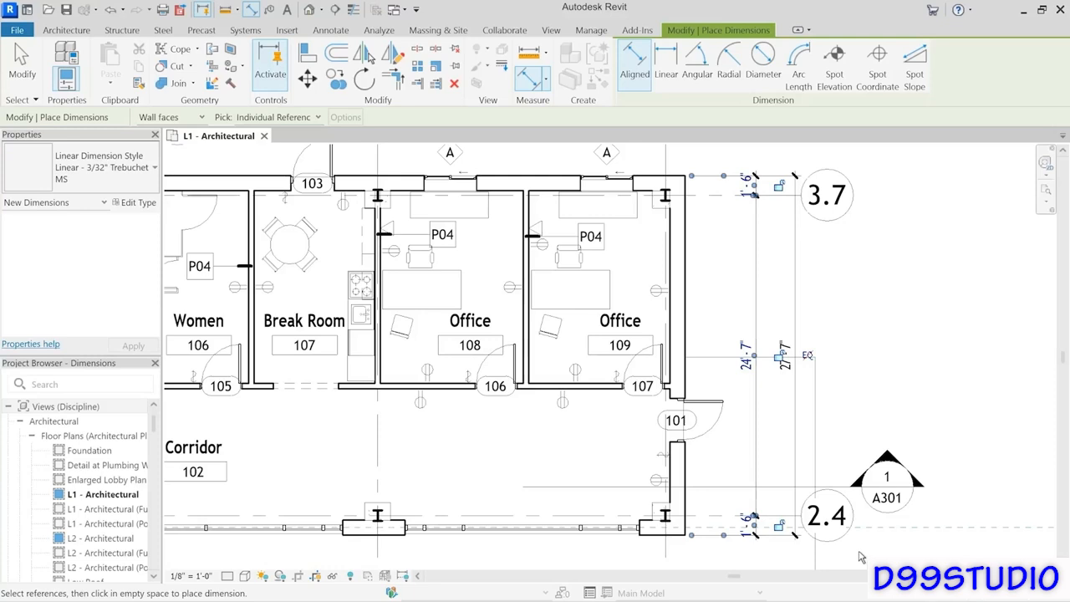
{"action": "key", "text": "Escape"}
{"action": "key", "text": "Escape"}
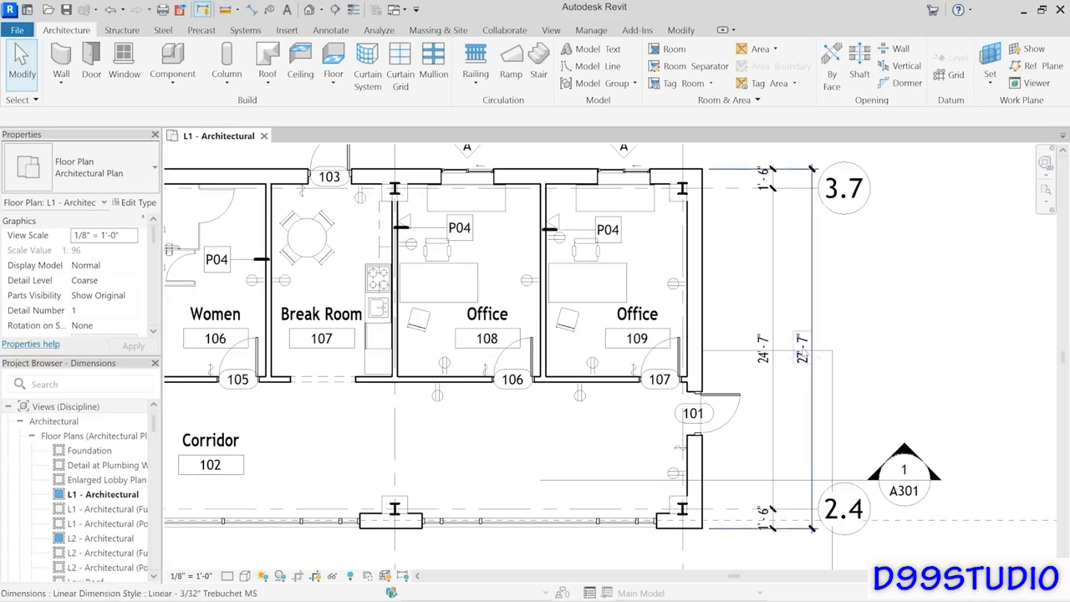
Step: Place an aligned dimension along the exterior wall with door 101, using Wall faces and picking Entire Walls
{"action": "left_click", "coordinate": [251, 10]}
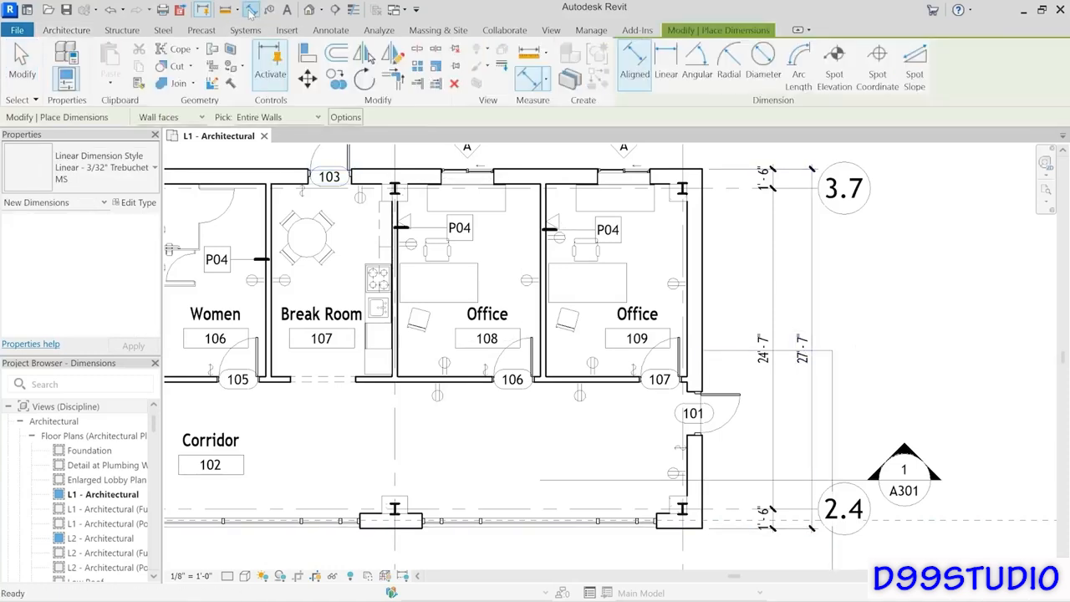
{"action": "left_click", "coordinate": [284, 117]}
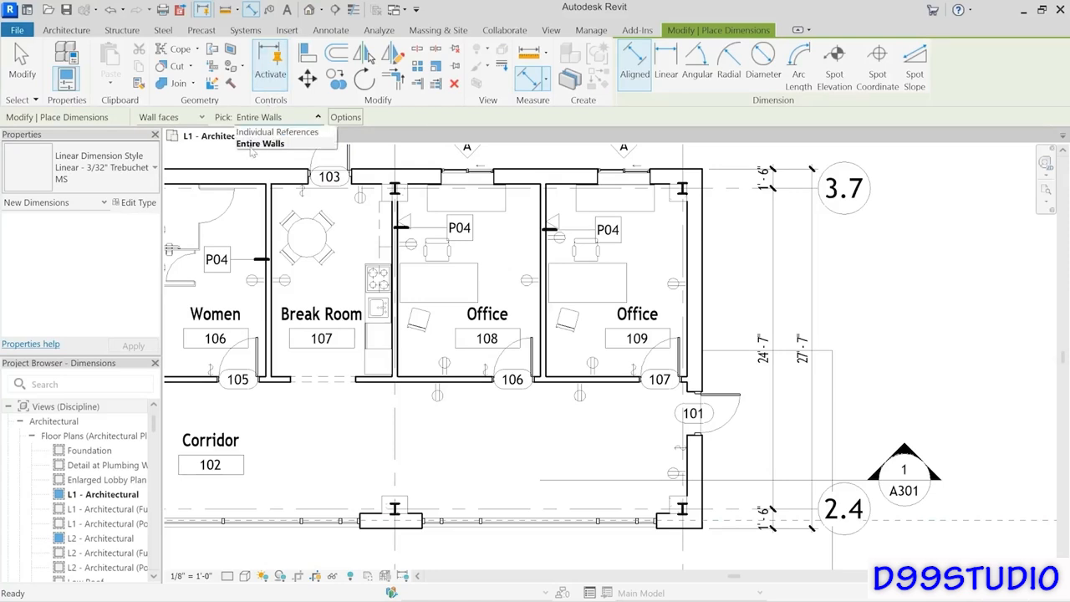
{"action": "left_click", "coordinate": [252, 146]}
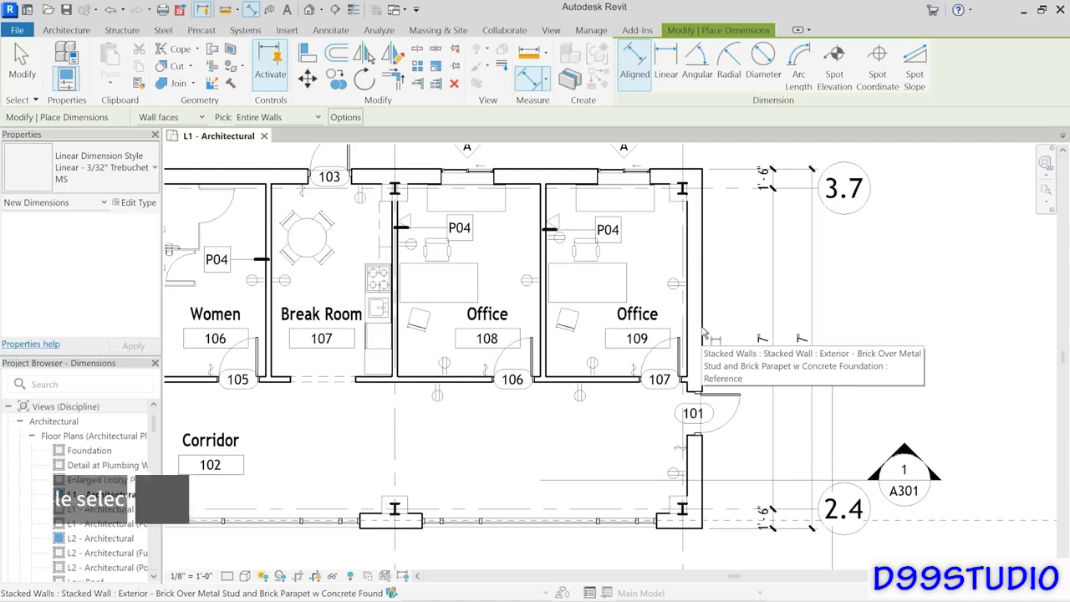
{"action": "key", "text": "Tab"}
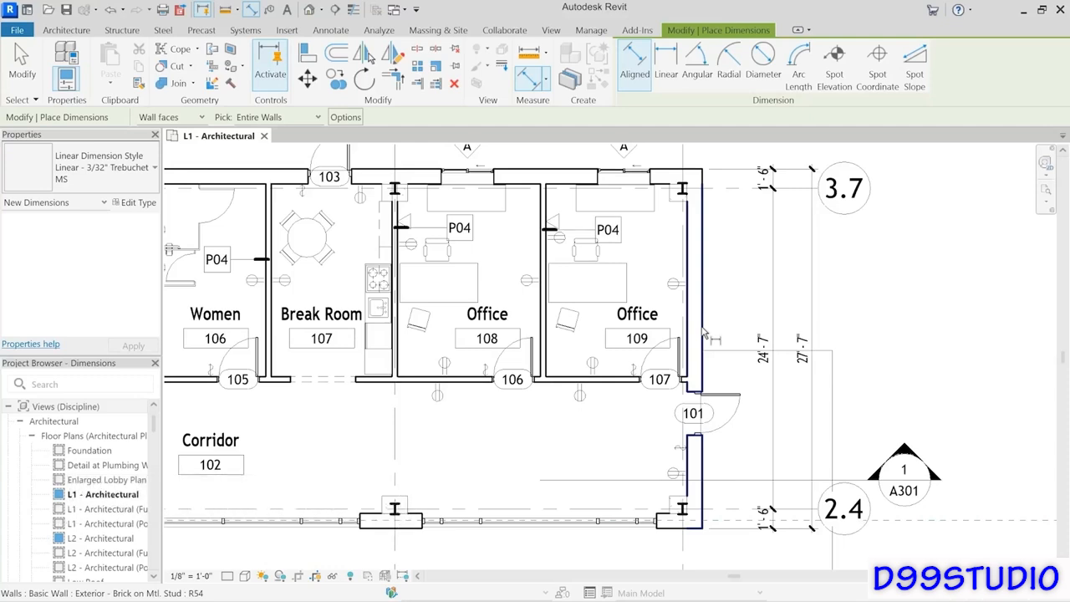
{"action": "left_click", "coordinate": [704, 335]}
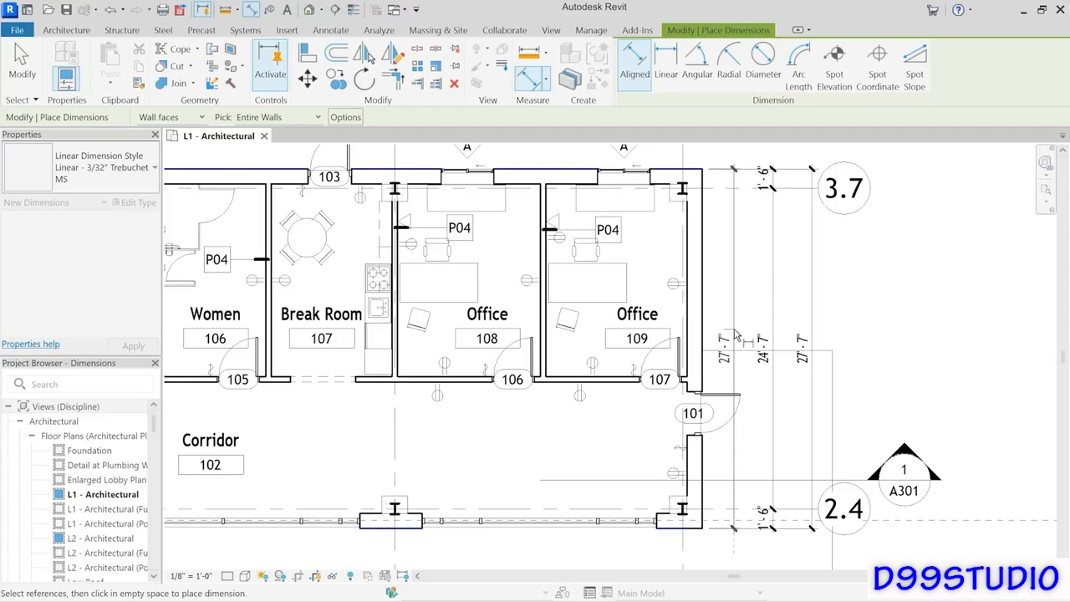
{"action": "left_click", "coordinate": [736, 334]}
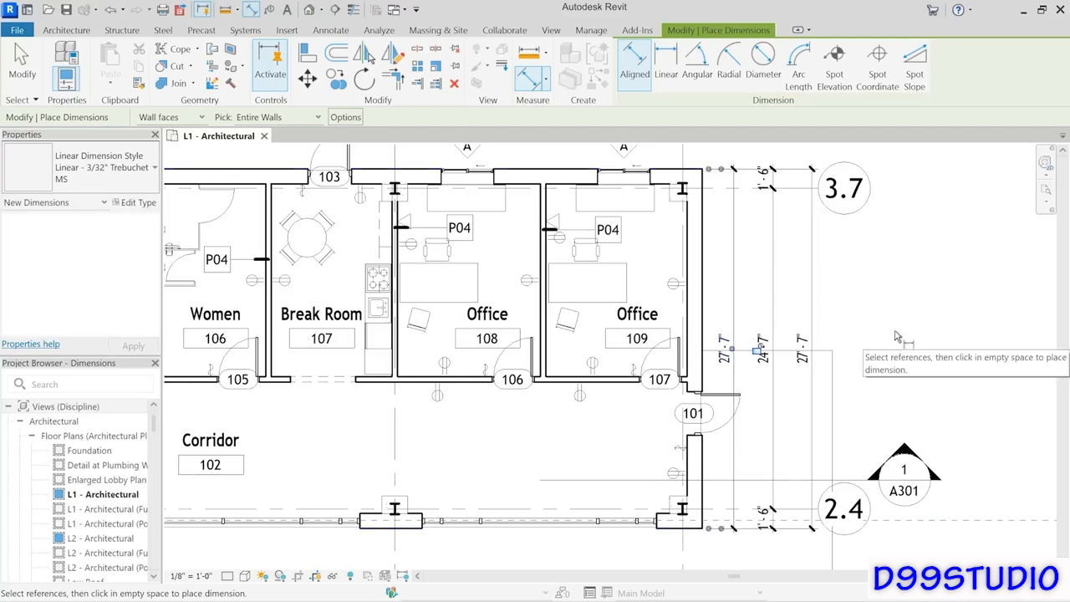
Step: Delete the innermost overall dimension beside the exterior wall with door 101
{"action": "left_click", "coordinate": [13, 77]}
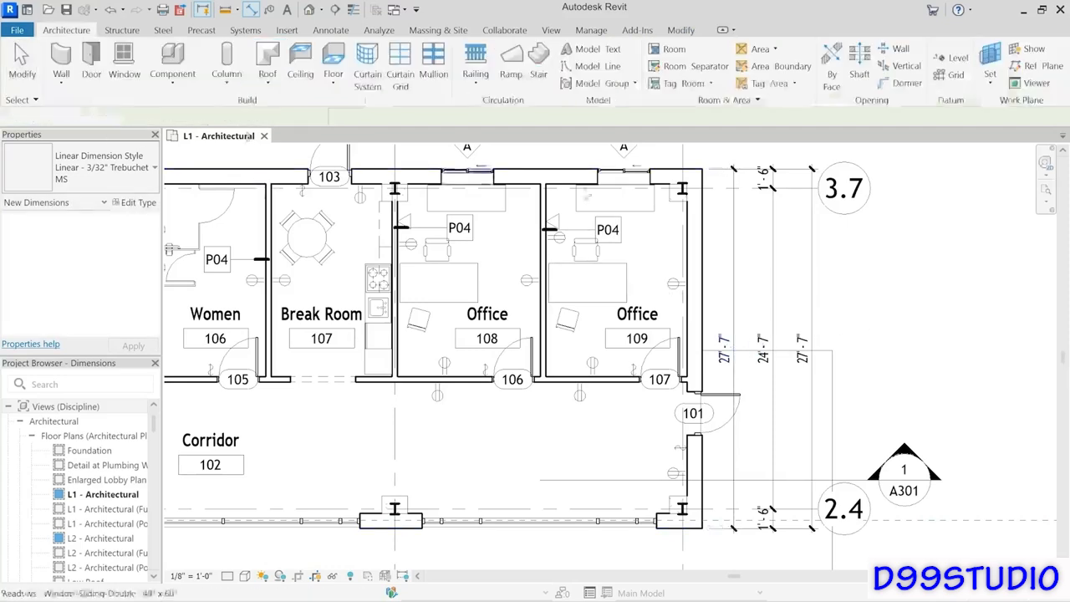
{"action": "left_click", "coordinate": [736, 248]}
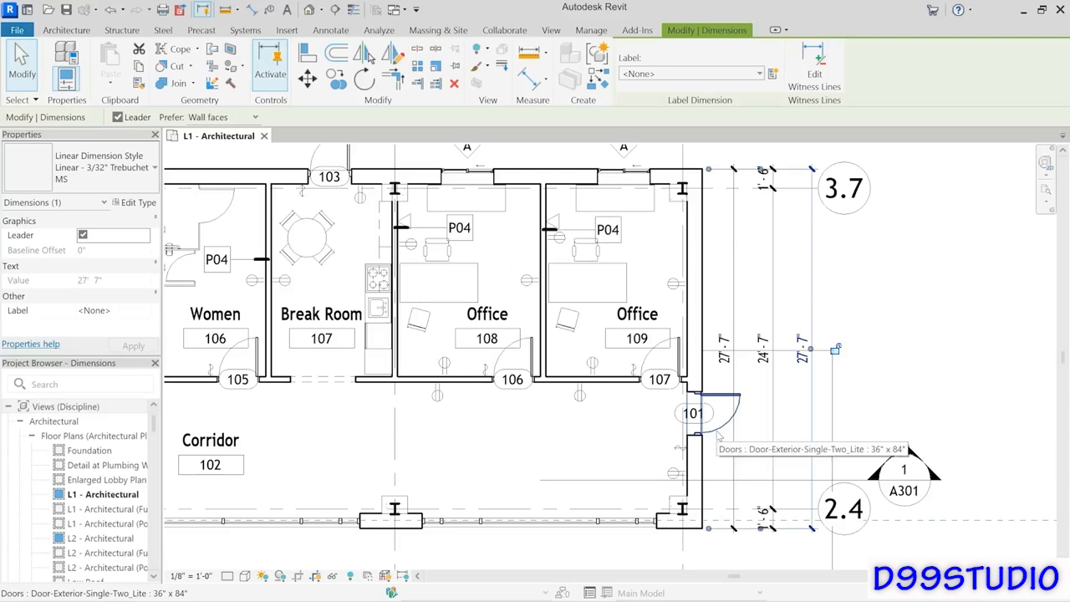
{"action": "left_click", "coordinate": [734, 445]}
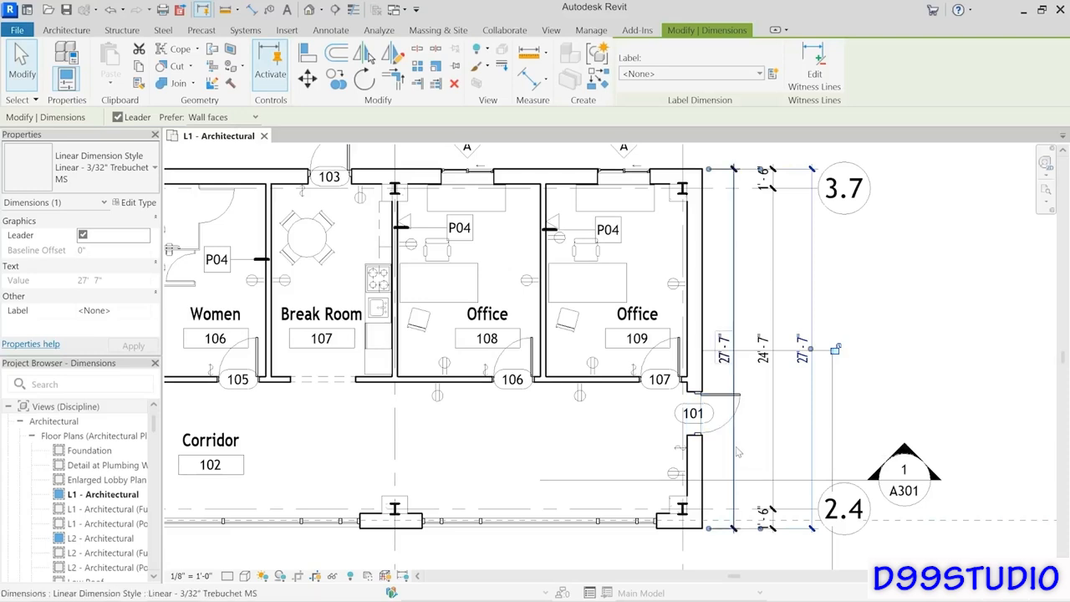
{"action": "key", "text": "Delete"}
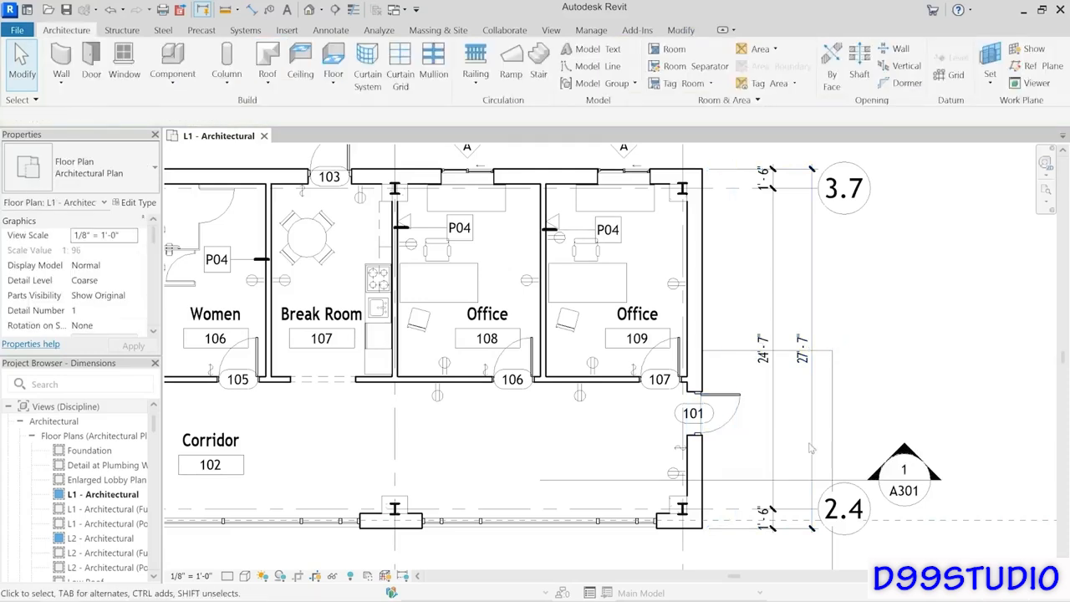
Step: Automatically dimension the entire exterior wall with door 101, referencing Openings by Centers, and place the string inside the existing two
{"action": "left_click", "coordinate": [251, 9]}
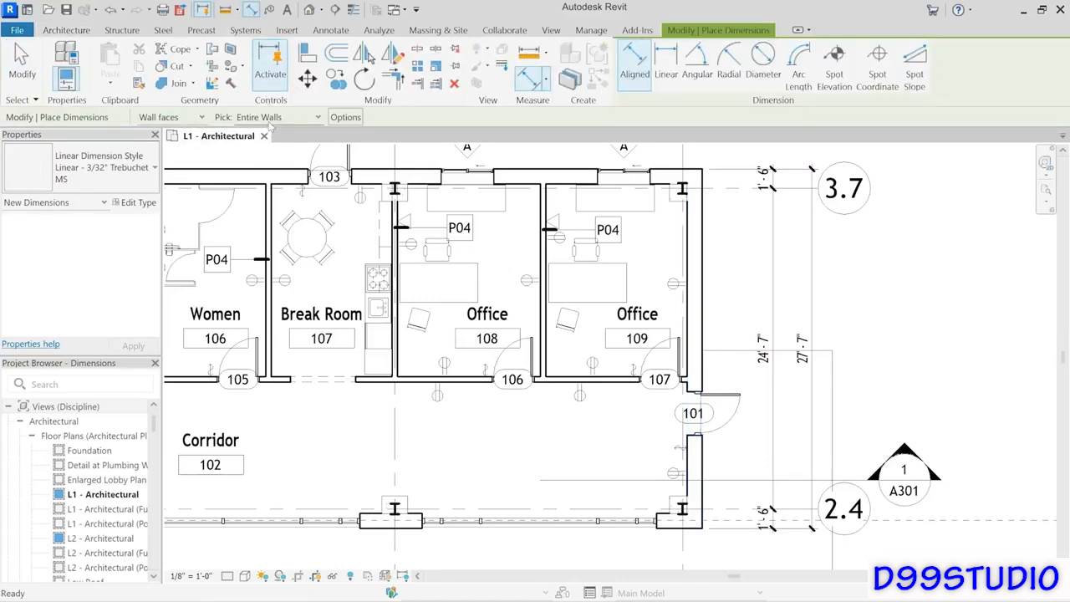
{"action": "left_click", "coordinate": [350, 119]}
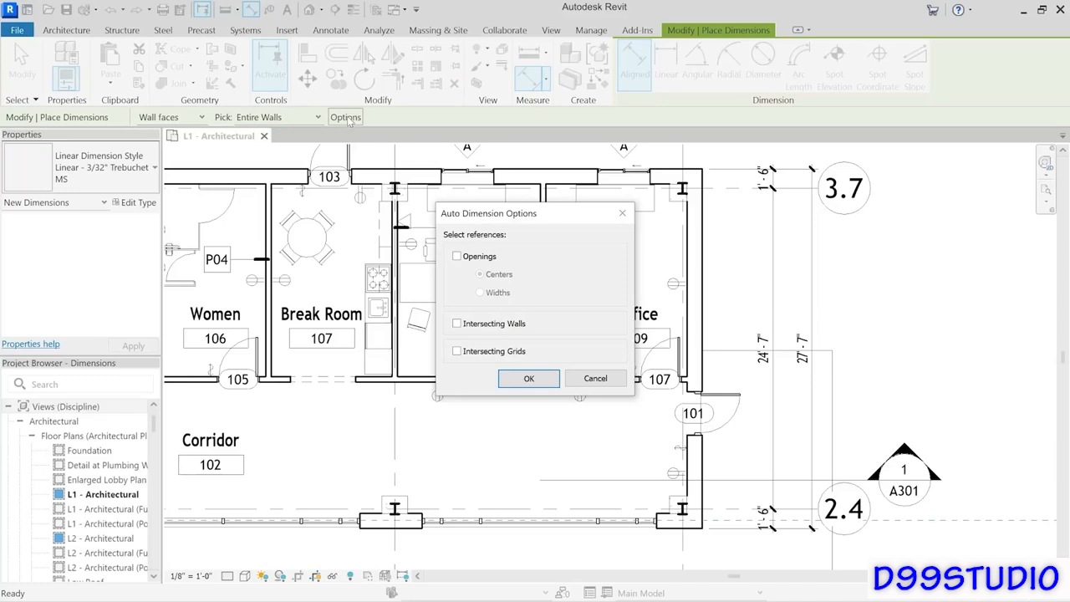
{"action": "left_click", "coordinate": [477, 258]}
{"action": "left_click", "coordinate": [530, 379]}
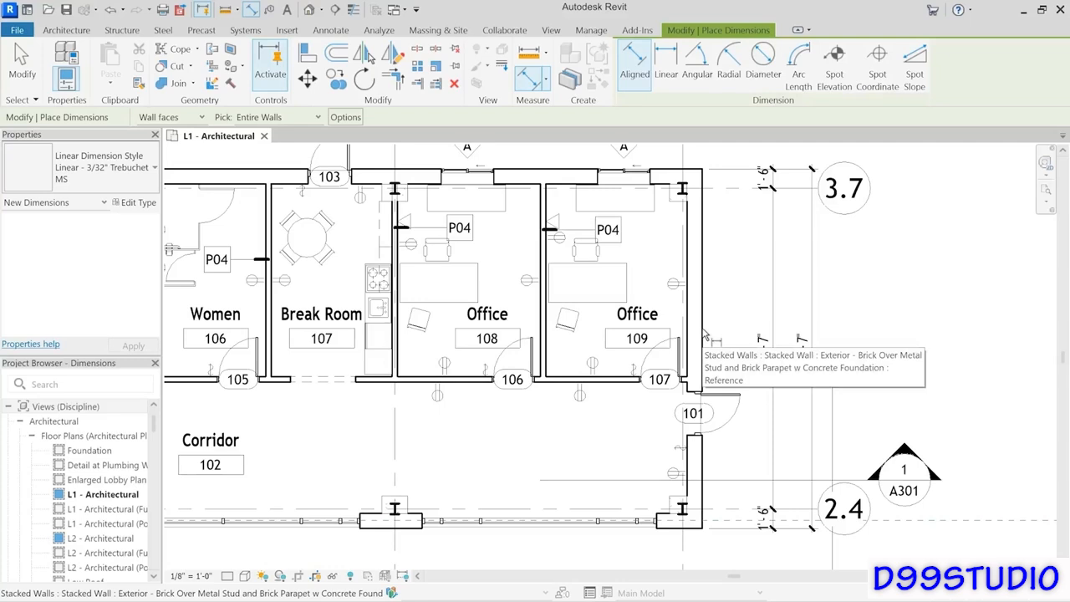
{"action": "left_click", "coordinate": [703, 335]}
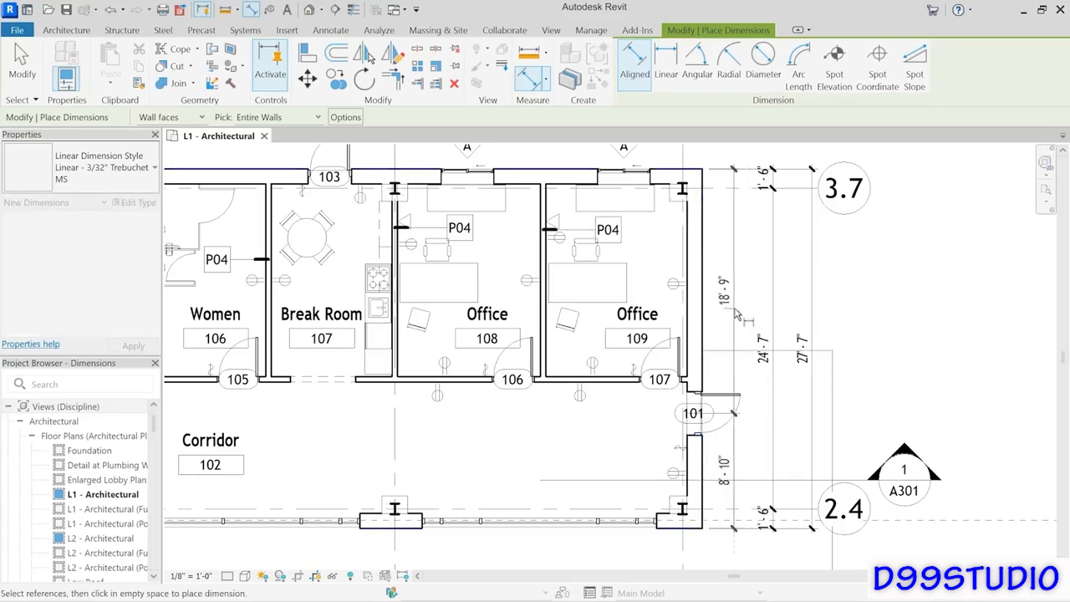
{"action": "left_click", "coordinate": [735, 314]}
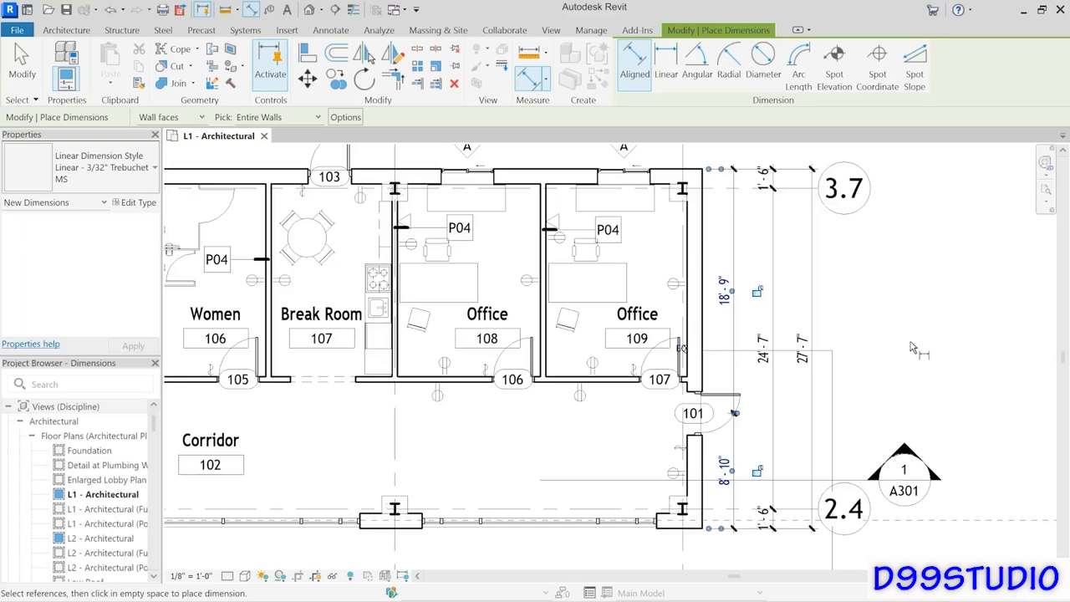
Step: Turn off the Openings reference and place an overall Entire Walls dimension below the Conference Room's exterior wall near grid 1
{"action": "scroll", "coordinate": [838, 380], "scroll_direction": "down", "scroll_amount": 3}
{"action": "mouse_move", "coordinate": [794, 400]}
{"action": "middle_mouse_down"}
{"action": "mouse_move", "coordinate": [926, 287]}
{"action": "mouse_move", "coordinate": [1030, 232]}
{"action": "middle_mouse_up"}
{"action": "middle_click_drag", "start_coordinate": [624, 438], "coordinate": [731, 334]}
{"action": "scroll", "coordinate": [546, 415], "scroll_direction": "up", "scroll_amount": 3}
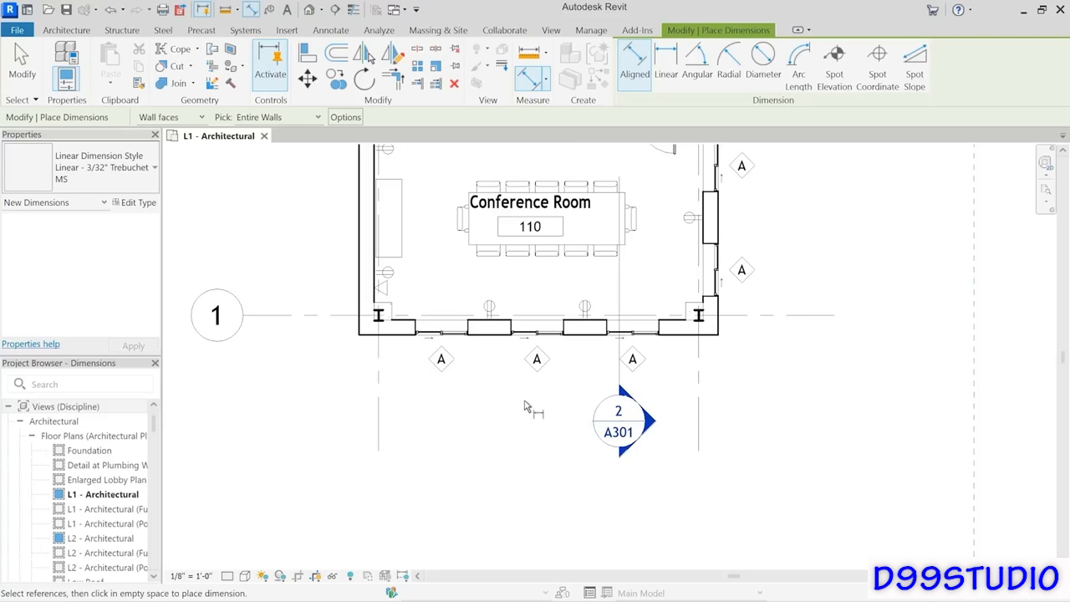
{"action": "left_click", "coordinate": [343, 118]}
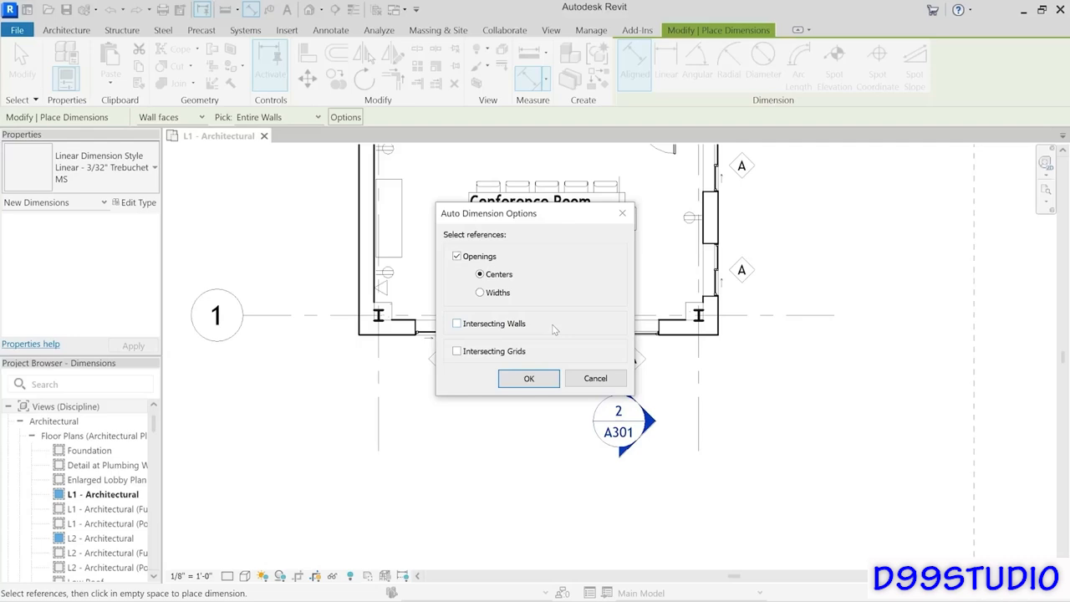
{"action": "left_click", "coordinate": [457, 257]}
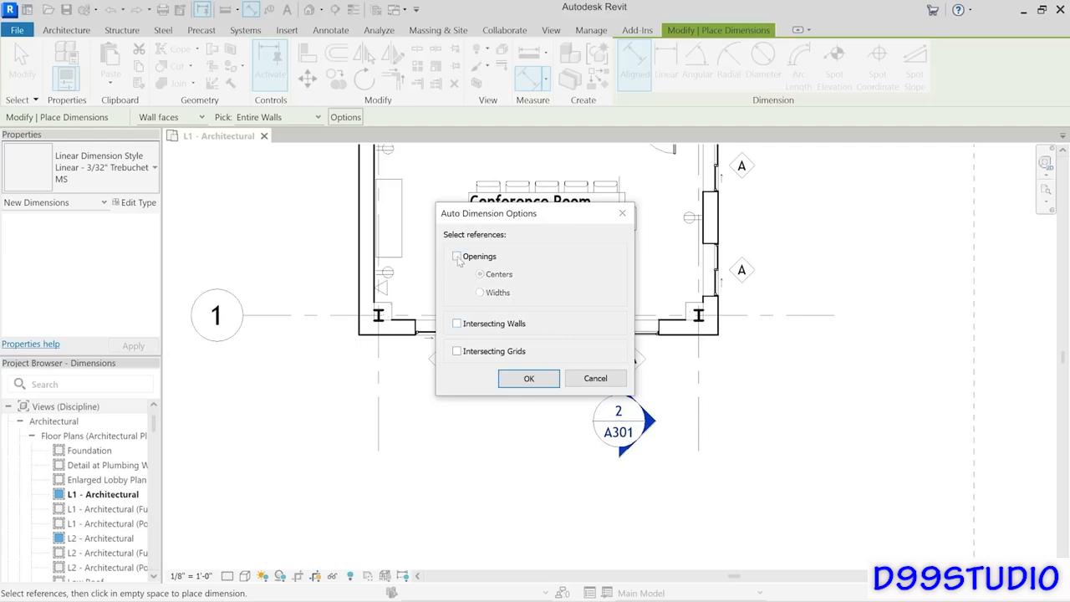
{"action": "left_click", "coordinate": [527, 380]}
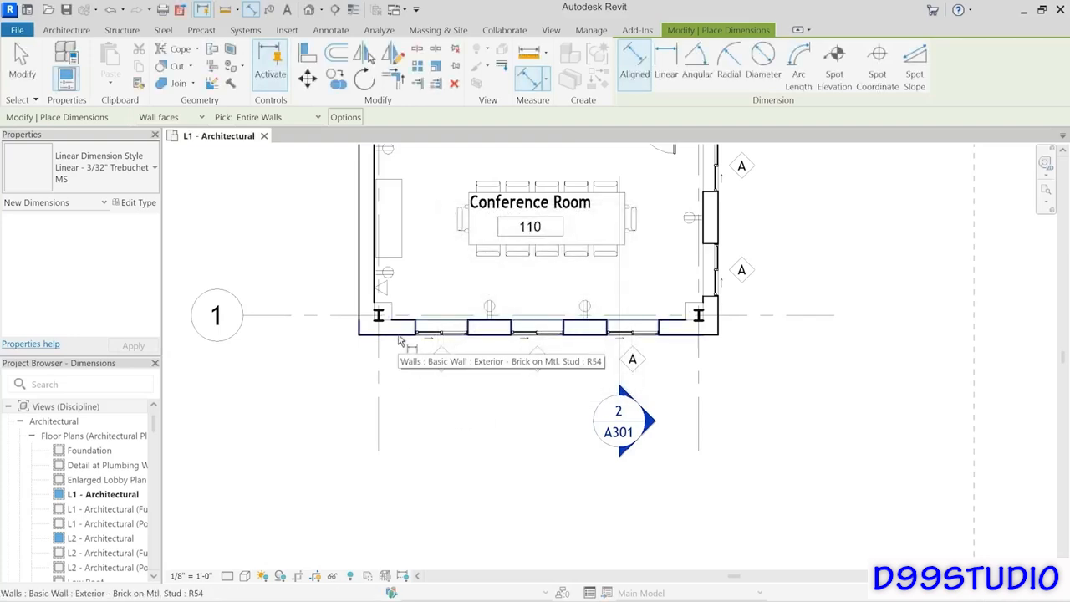
{"action": "left_click", "coordinate": [400, 341]}
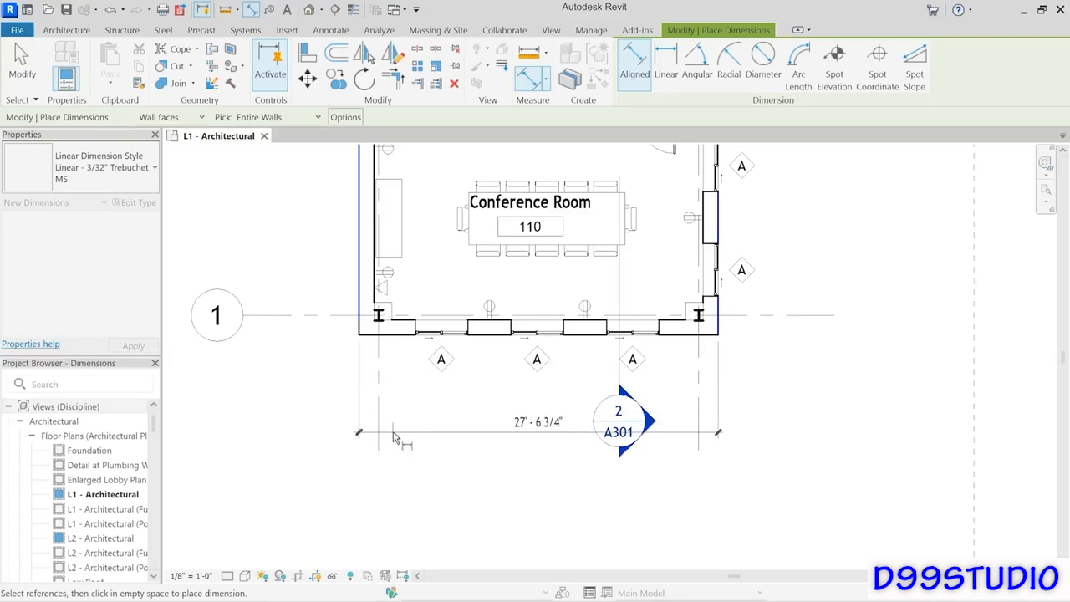
{"action": "left_click", "coordinate": [395, 436]}
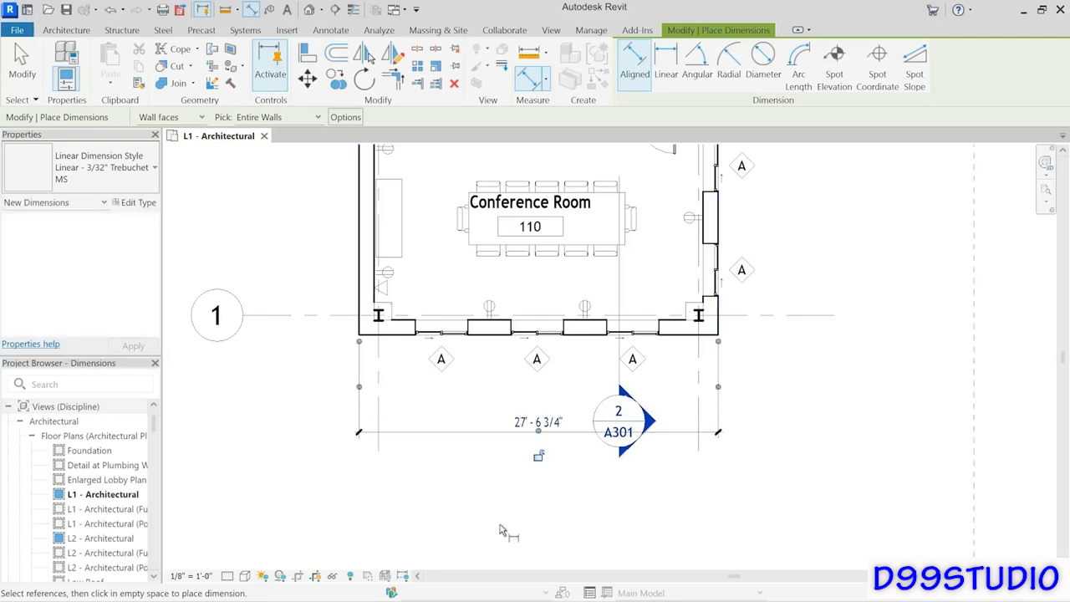
Step: Enable Intersecting Grids and place a second dimension string for the same Conference Room wall, between the wall and its overall dimension
{"action": "left_click", "coordinate": [346, 117]}
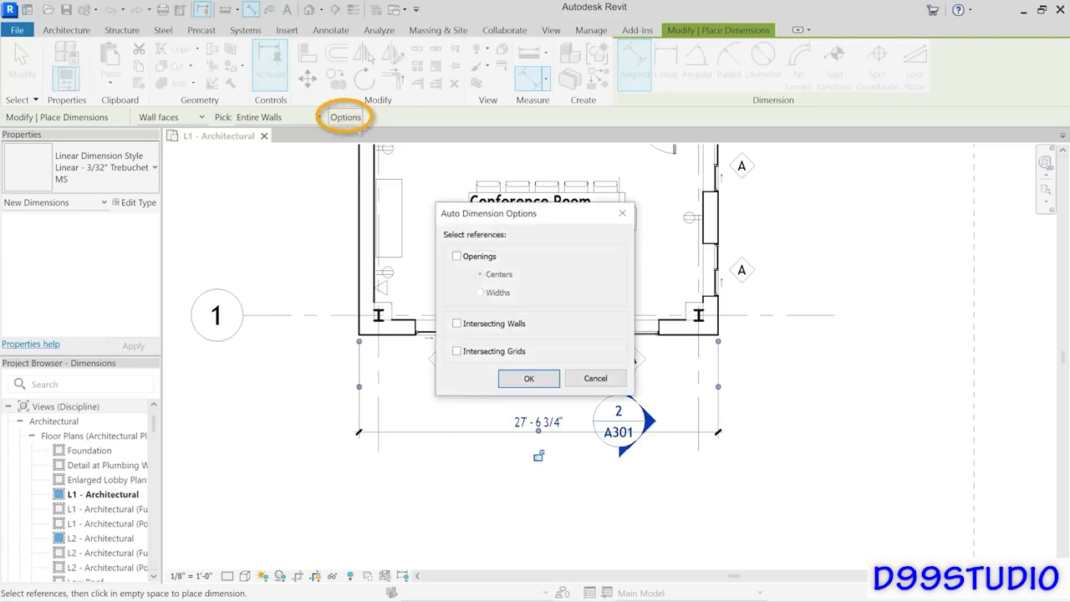
{"action": "left_click", "coordinate": [473, 357]}
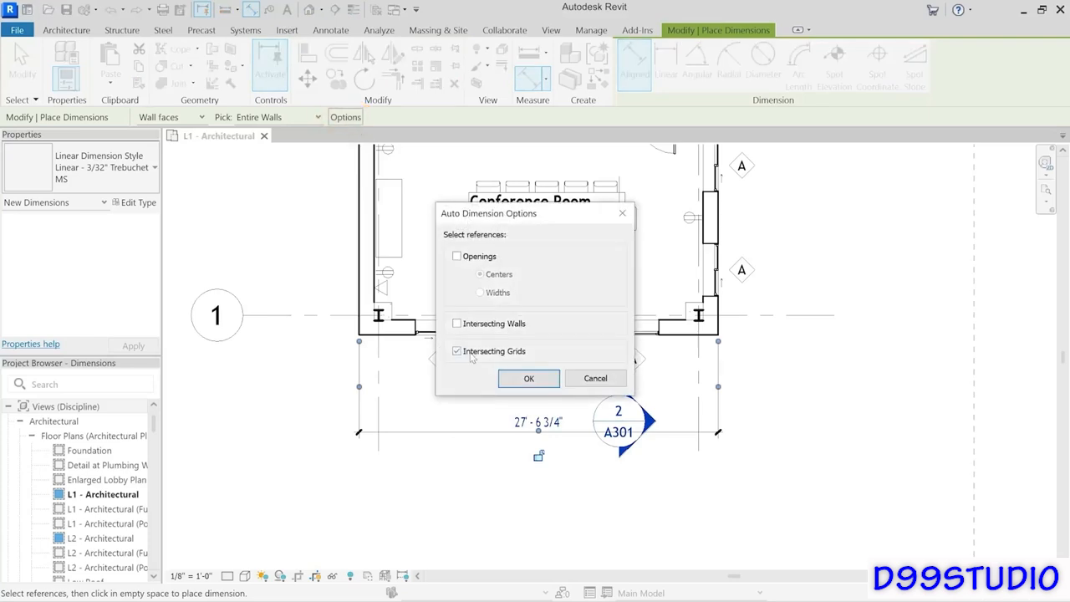
{"action": "left_click", "coordinate": [521, 381]}
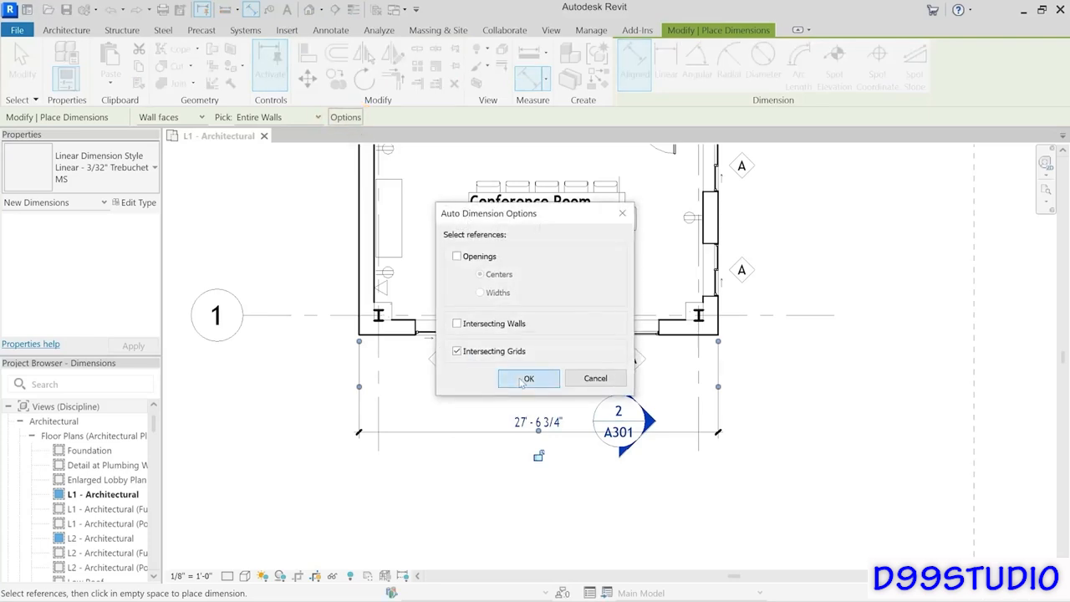
{"action": "left_click", "coordinate": [402, 339]}
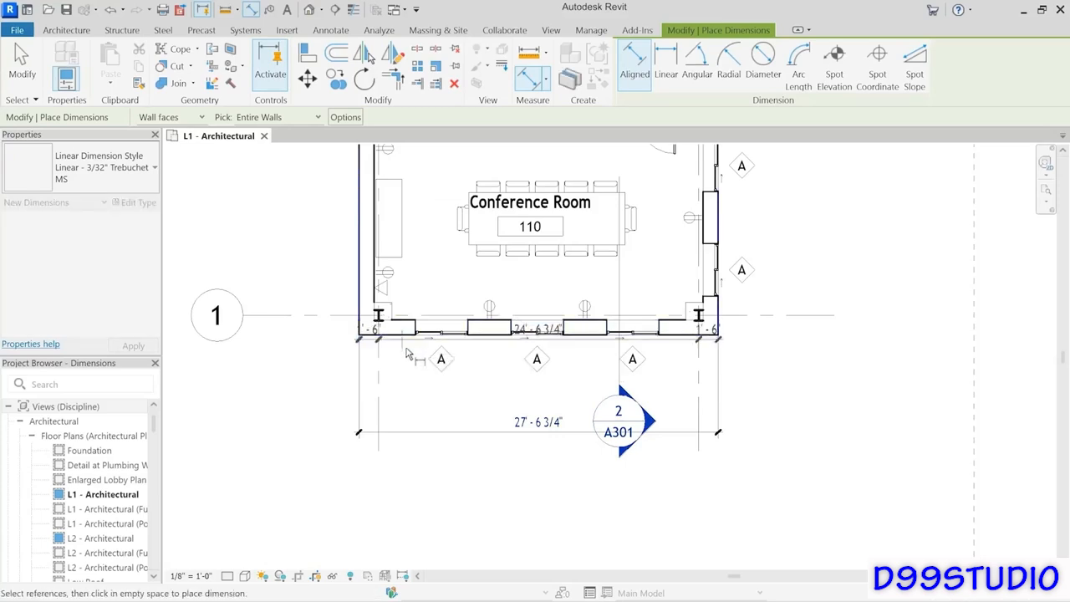
{"action": "left_click", "coordinate": [407, 395]}
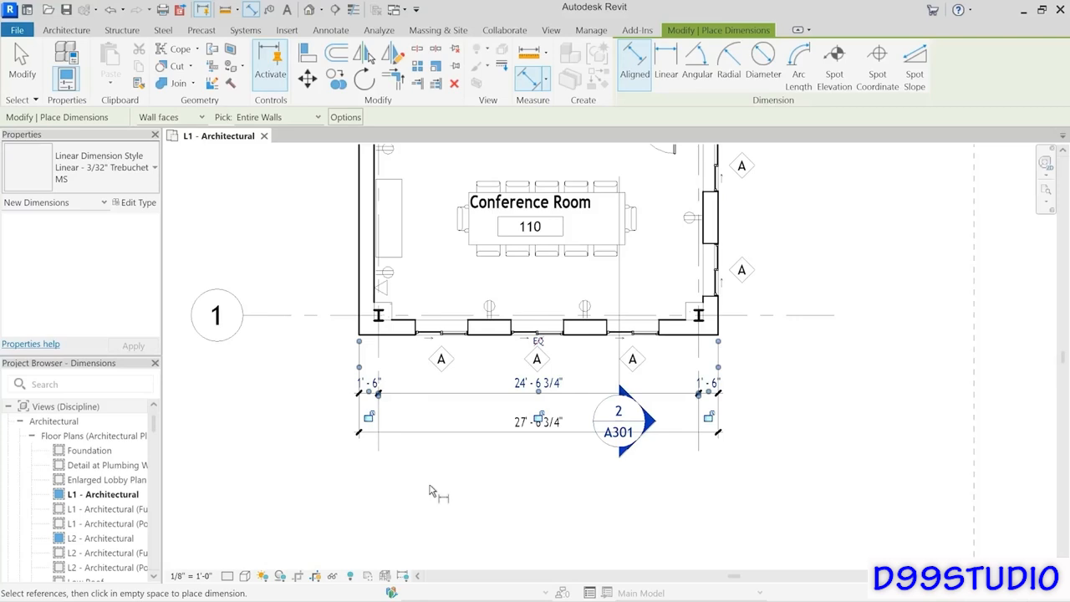
Step: Place a third dimension string closest to the Conference Room's window wall, referencing Openings by Widths without the grids, and finish dimensioning
{"action": "left_click", "coordinate": [344, 117]}
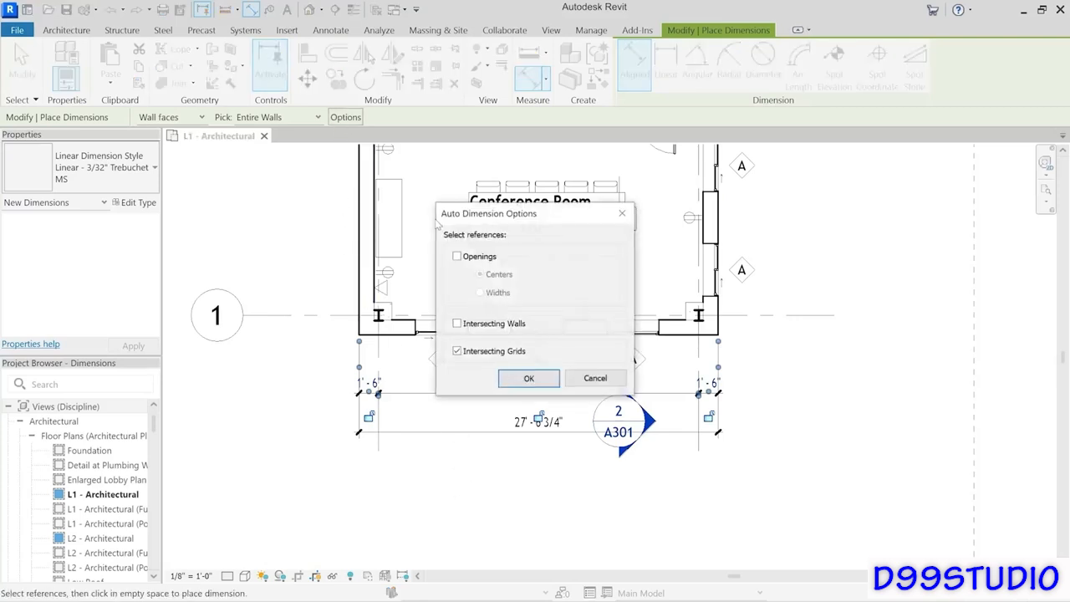
{"action": "left_click", "coordinate": [474, 260]}
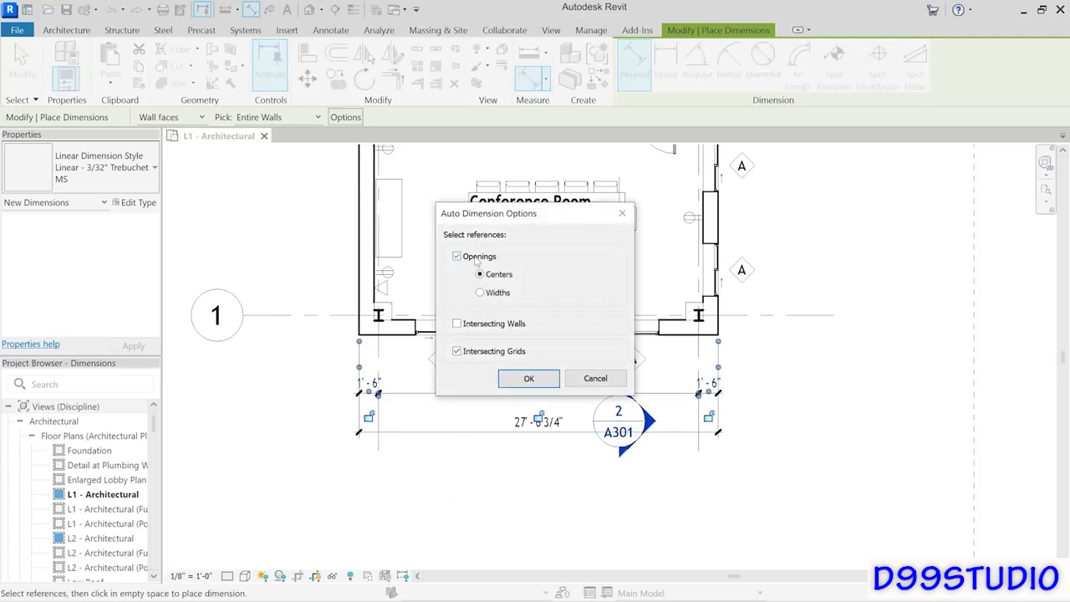
{"action": "left_click", "coordinate": [481, 293]}
{"action": "left_click", "coordinate": [528, 378]}
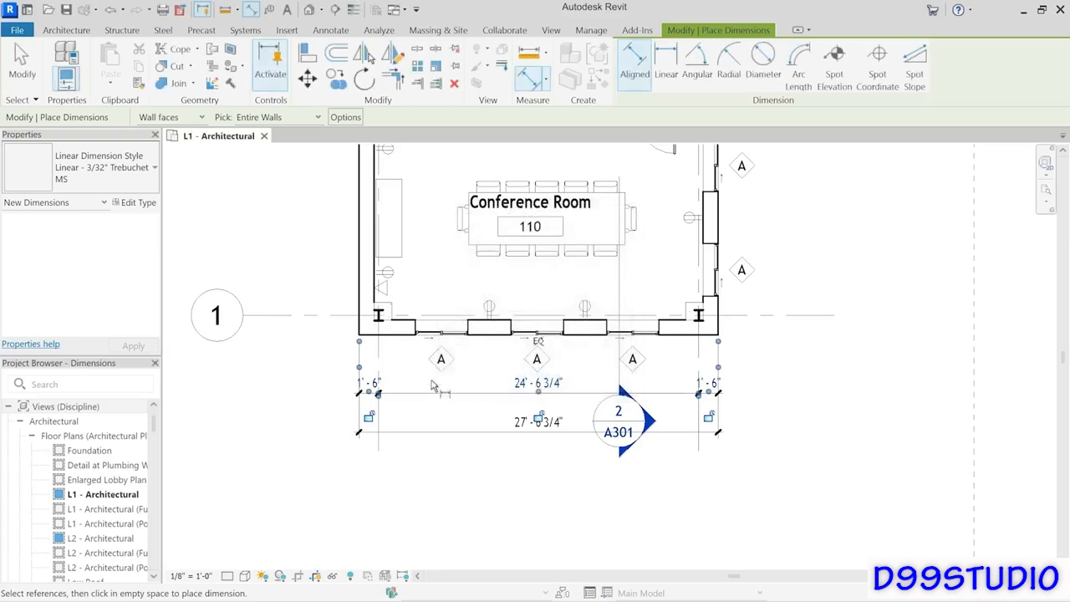
{"action": "left_click", "coordinate": [399, 345]}
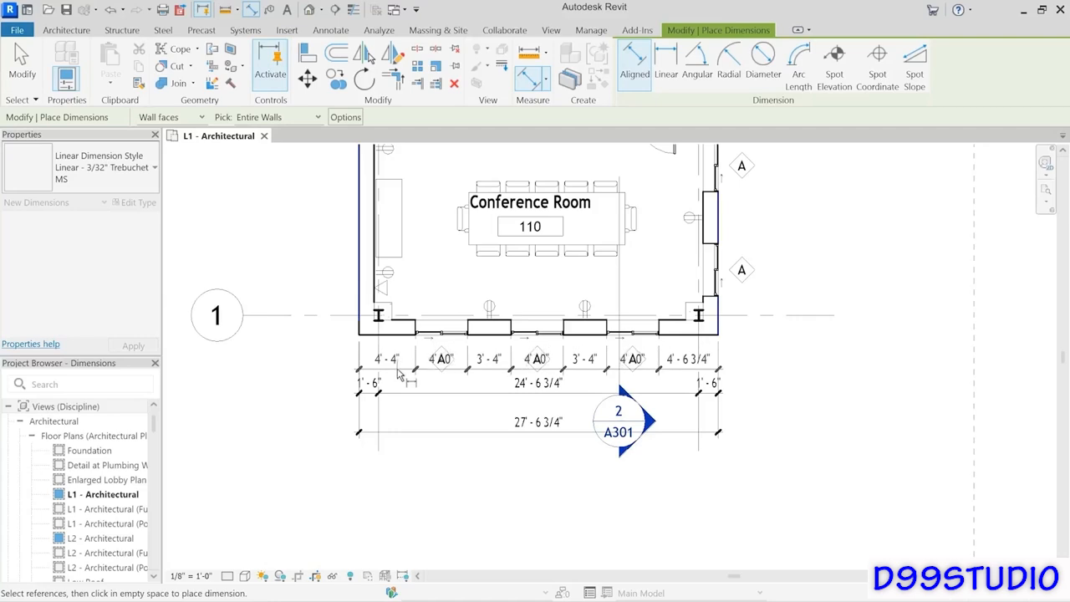
{"action": "left_click", "coordinate": [400, 361]}
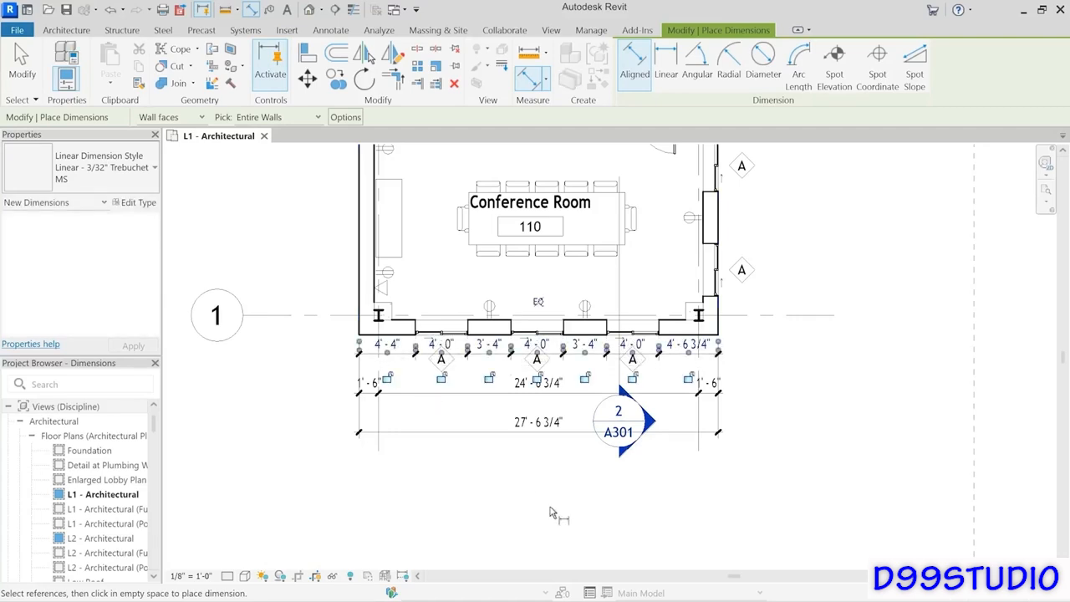
{"action": "key", "text": "Escape"}
{"action": "key", "text": "Escape"}
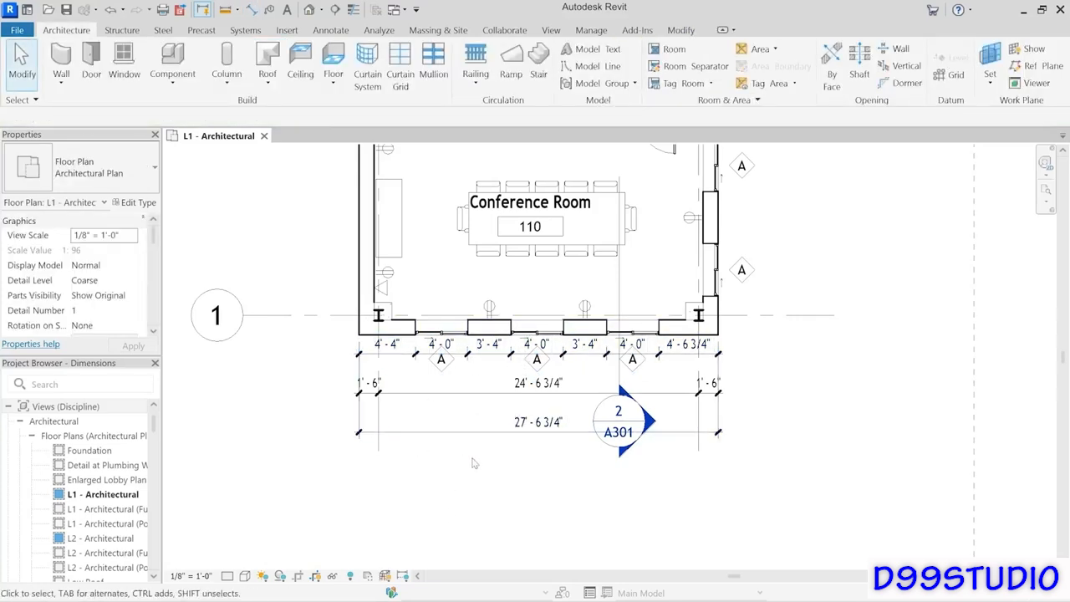
Step: Select all three dimension strings below the Conference Room and nudge them together farther from the wall, clear of the window tags
{"action": "left_click", "coordinate": [485, 413]}
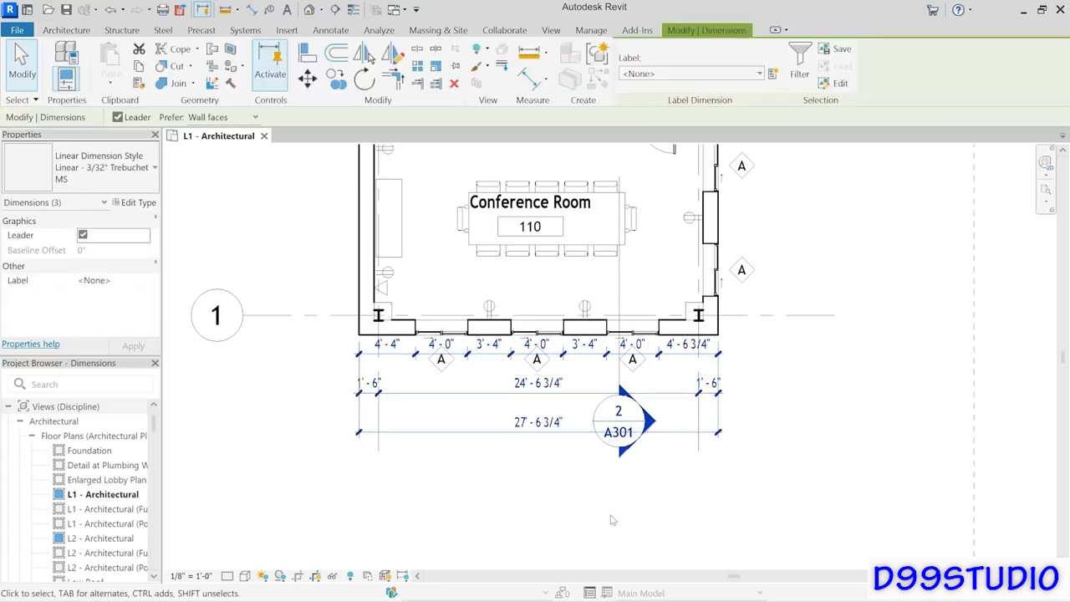
{"action": "key", "text": "Down"}
{"action": "key", "text": "Down"}
{"action": "key", "text": "Down"}
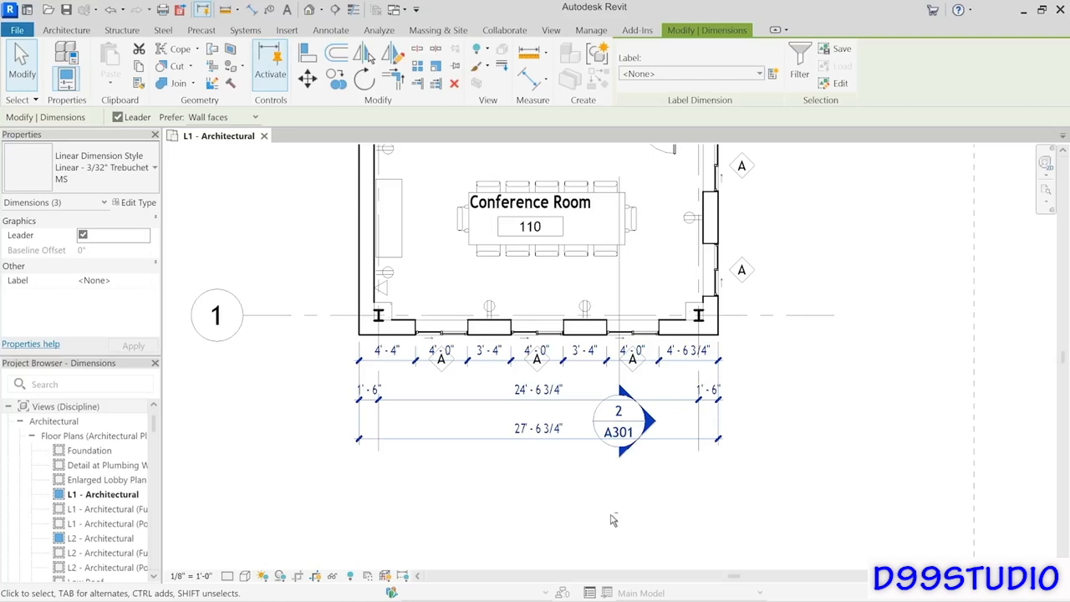
{"action": "key", "text": "Down"}
{"action": "key", "text": "Down"}
{"action": "key", "text": "Down"}
{"action": "key", "text": "Down"}
{"action": "key", "text": "Down"}
{"action": "key", "text": "Down"}
{"action": "key", "text": "Down"}
{"action": "key", "text": "Down"}
{"action": "key", "text": "Down"}
{"action": "key", "text": "Down"}
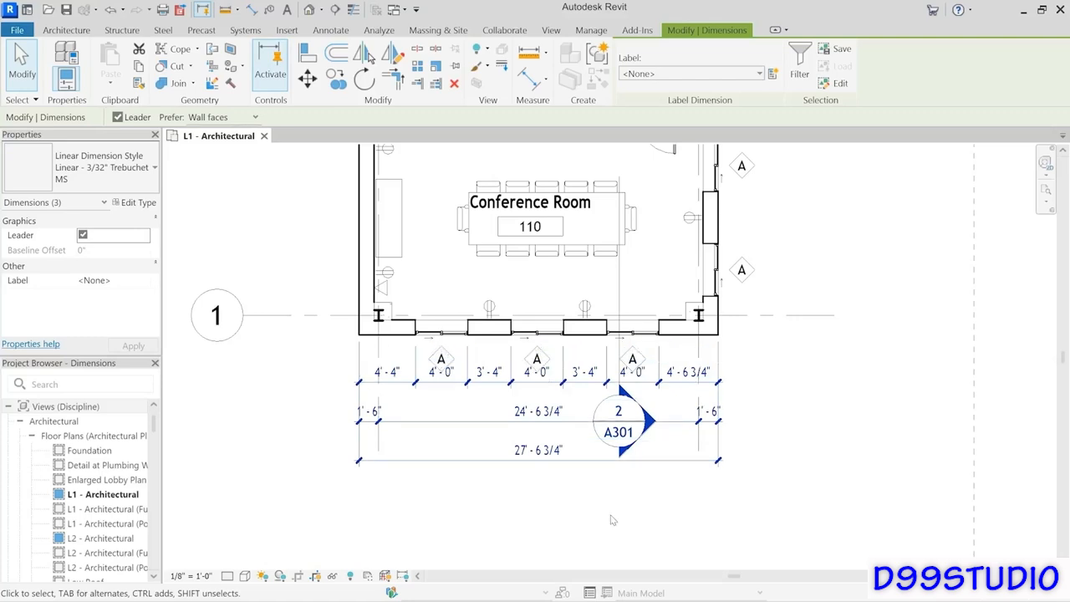
Step: Nudge the three selected dimension strings below the Conference Room a little farther from the wall and deselect them
{"action": "key", "text": "Down"}
{"action": "key", "text": "Down"}
{"action": "key", "text": "Down"}
{"action": "key", "text": "Down"}
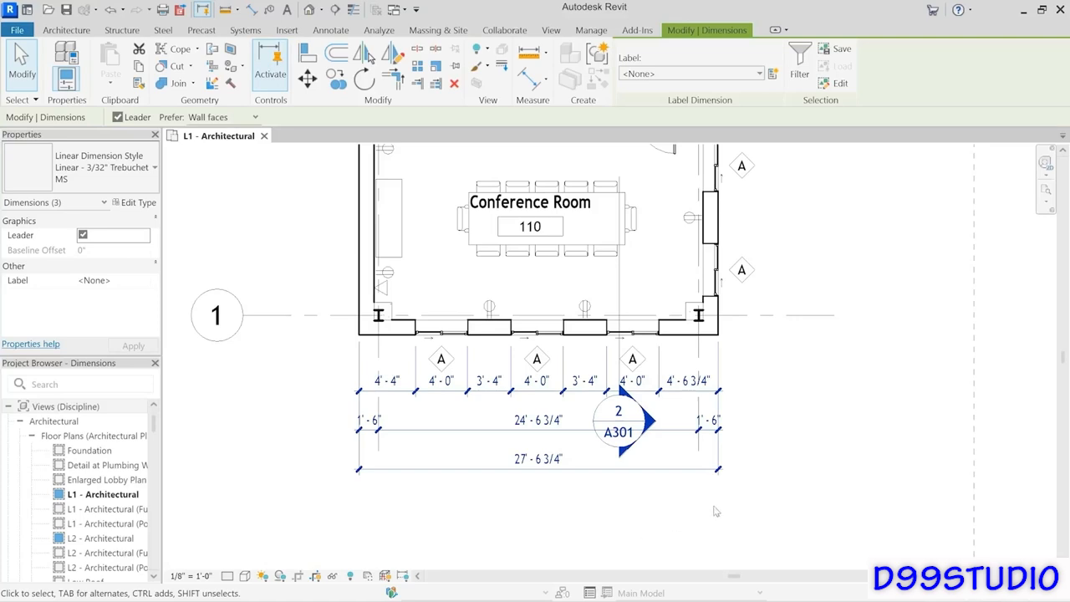
{"action": "left_click", "coordinate": [800, 424]}
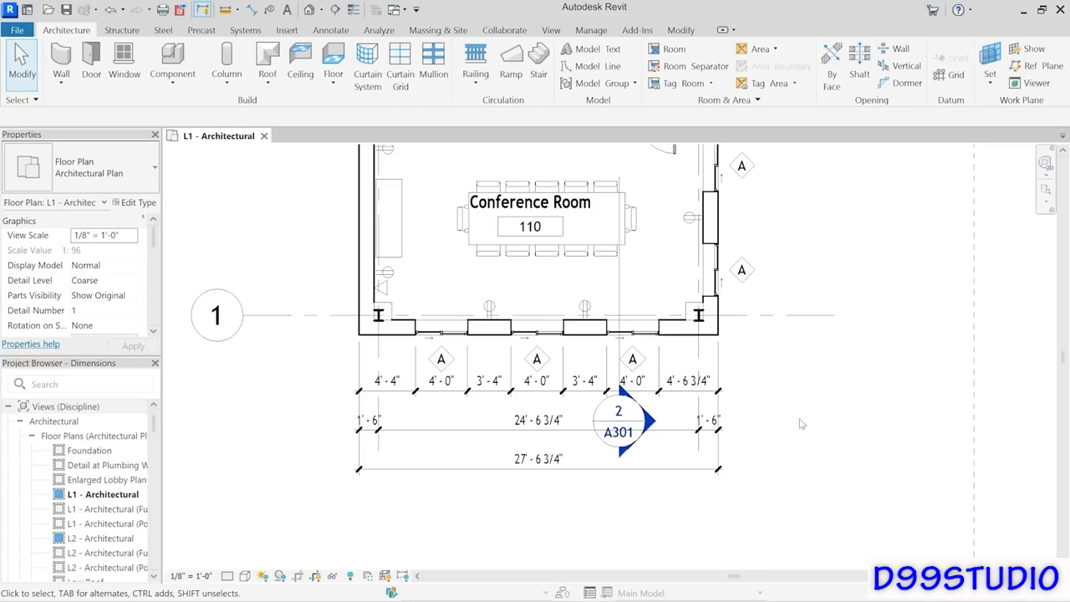
Step: Place an Entire Walls dimension string with Openings by Widths just outside the long exterior wall beside Offices 111–114 and the Conference Room
{"action": "scroll", "coordinate": [812, 392], "scroll_direction": "down", "scroll_amount": 3}
{"action": "middle_click_drag", "start_coordinate": [869, 316], "coordinate": [620, 474]}
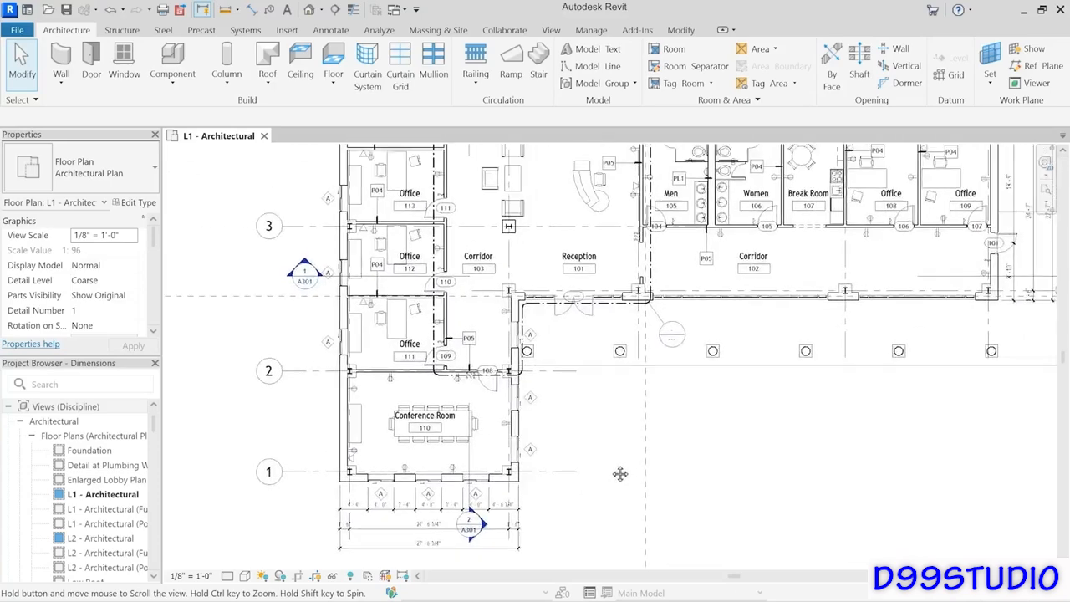
{"action": "scroll", "coordinate": [620, 474], "scroll_direction": "down", "scroll_amount": 2}
{"action": "scroll", "coordinate": [633, 460], "scroll_direction": "up", "scroll_amount": 1}
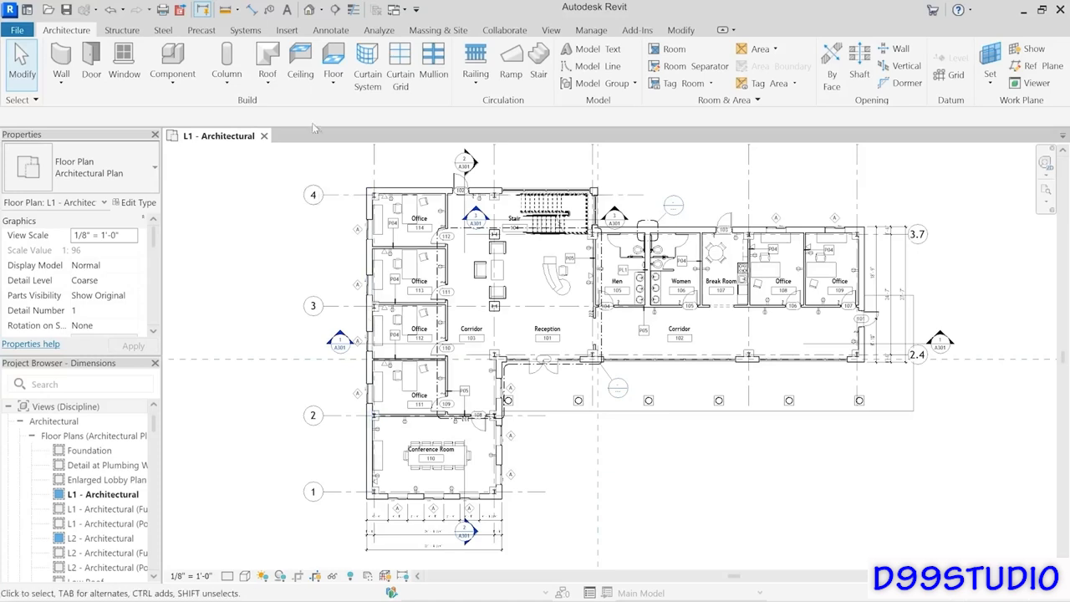
{"action": "left_click", "coordinate": [250, 9]}
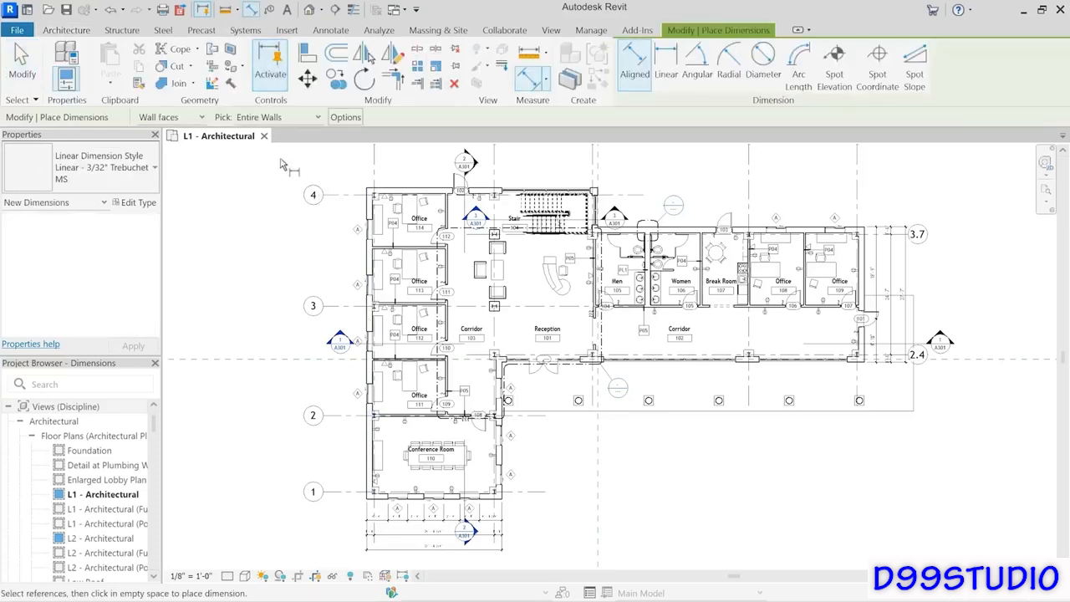
{"action": "left_click", "coordinate": [346, 117]}
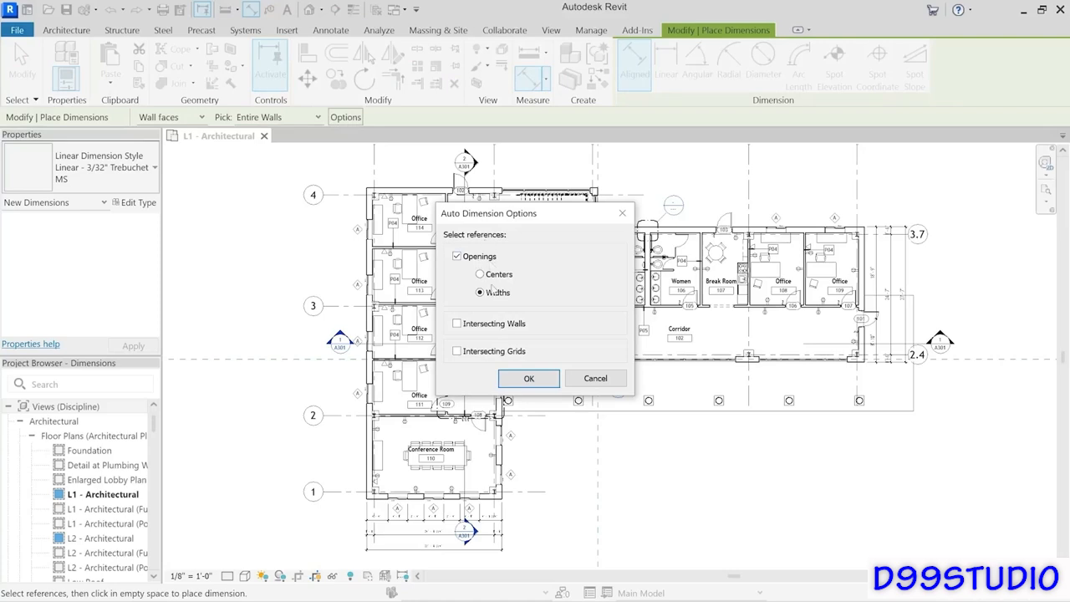
{"action": "left_click", "coordinate": [528, 380]}
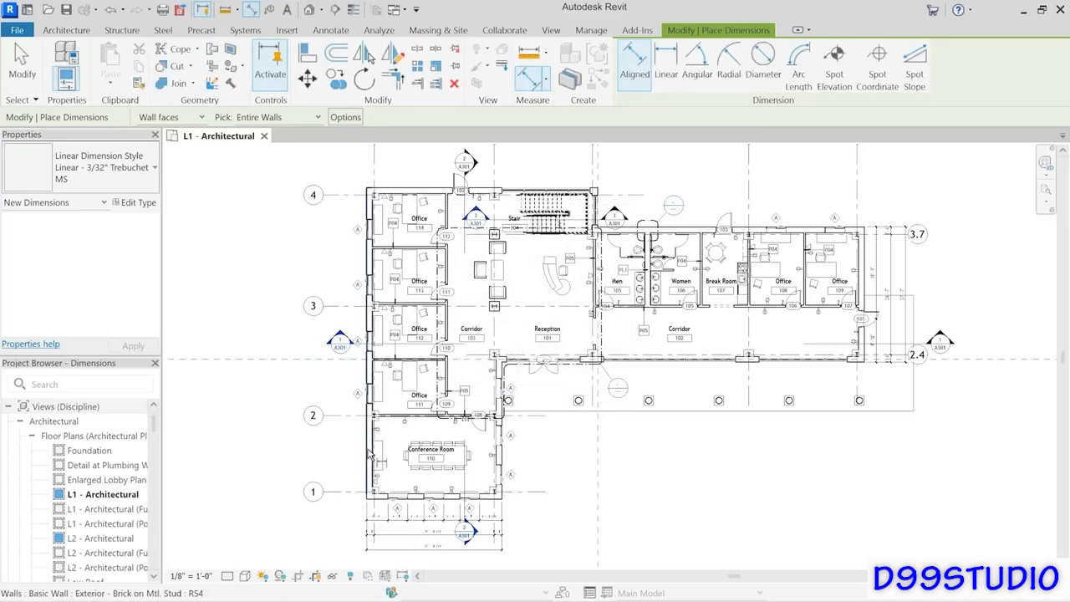
{"action": "left_click", "coordinate": [369, 454]}
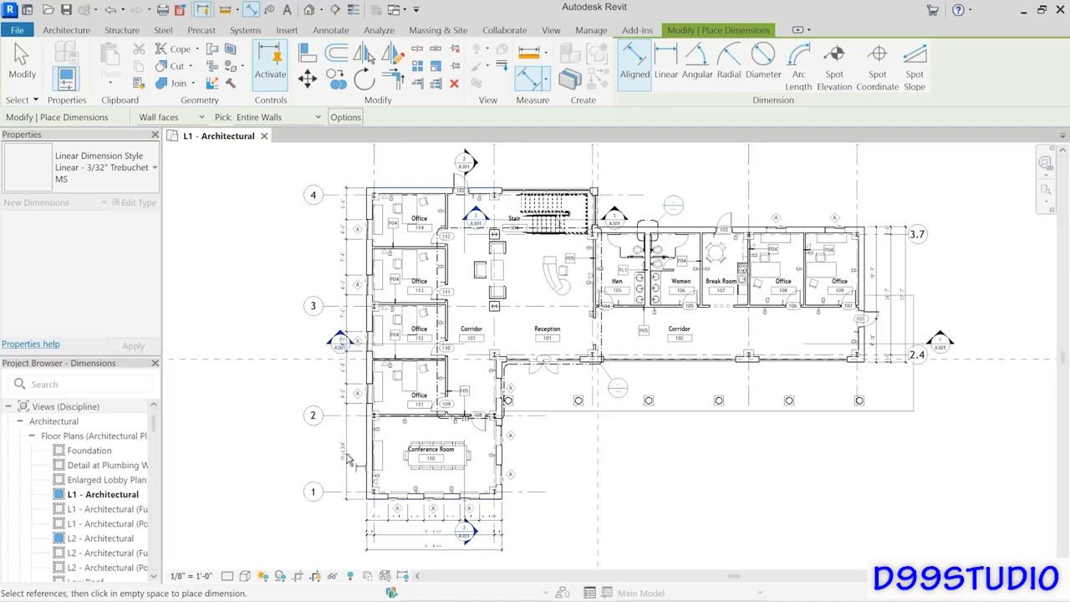
{"action": "left_click", "coordinate": [349, 459]}
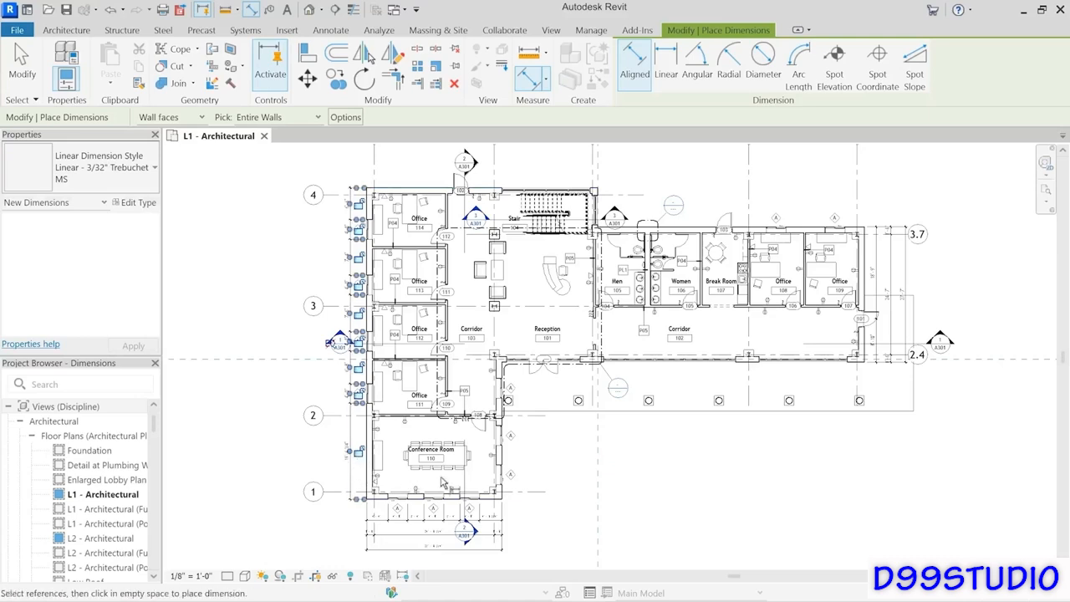
Step: Reference Intersecting Grids instead of Openings and place a second string for the office-side exterior wall, outside the openings string
{"action": "left_click", "coordinate": [345, 117]}
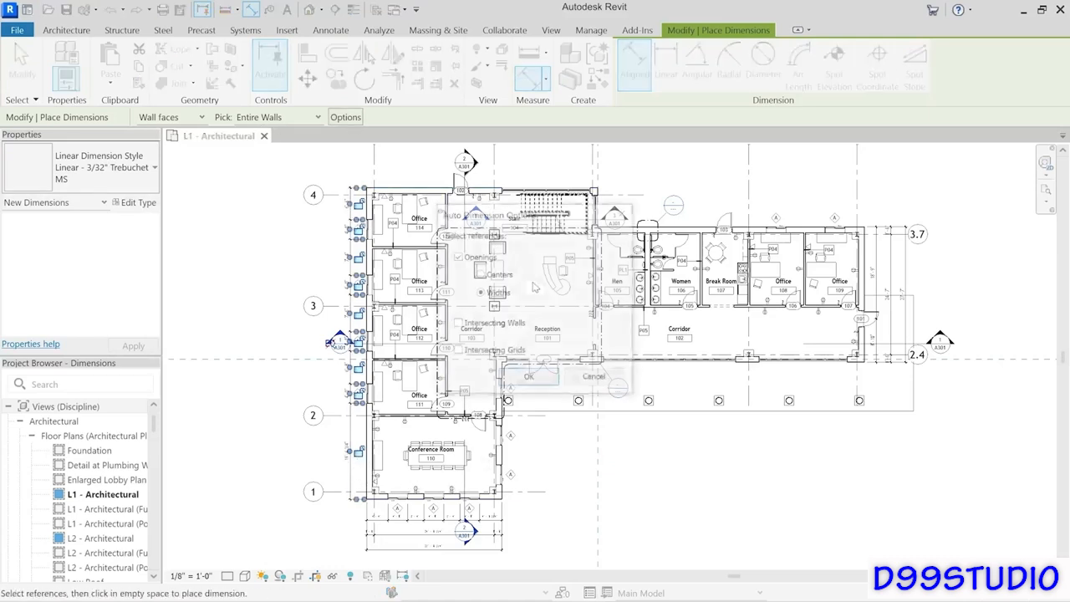
{"action": "left_click", "coordinate": [471, 259]}
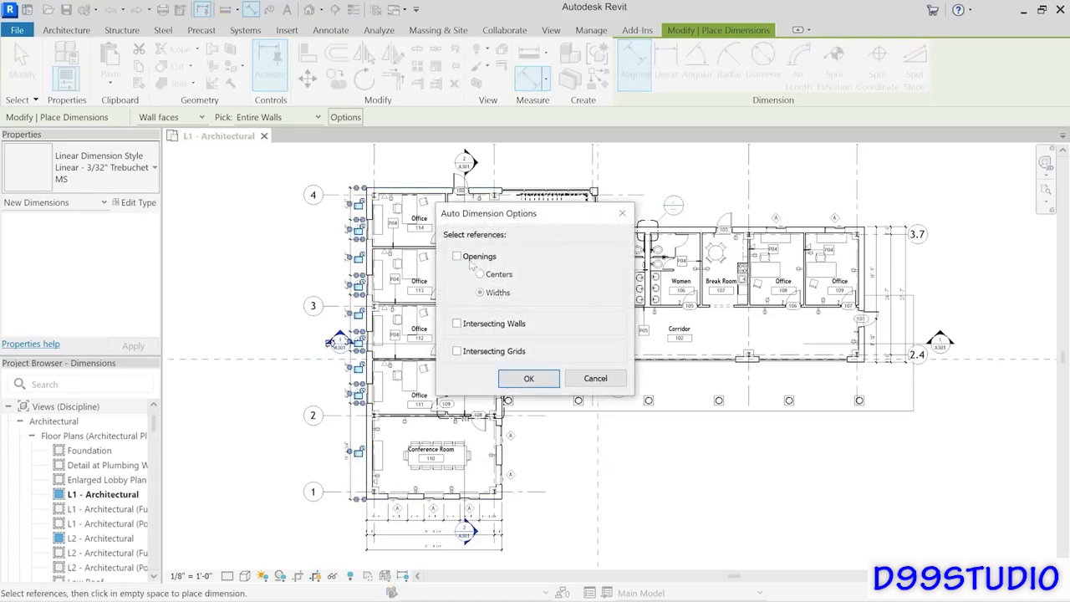
{"action": "left_click", "coordinate": [528, 378]}
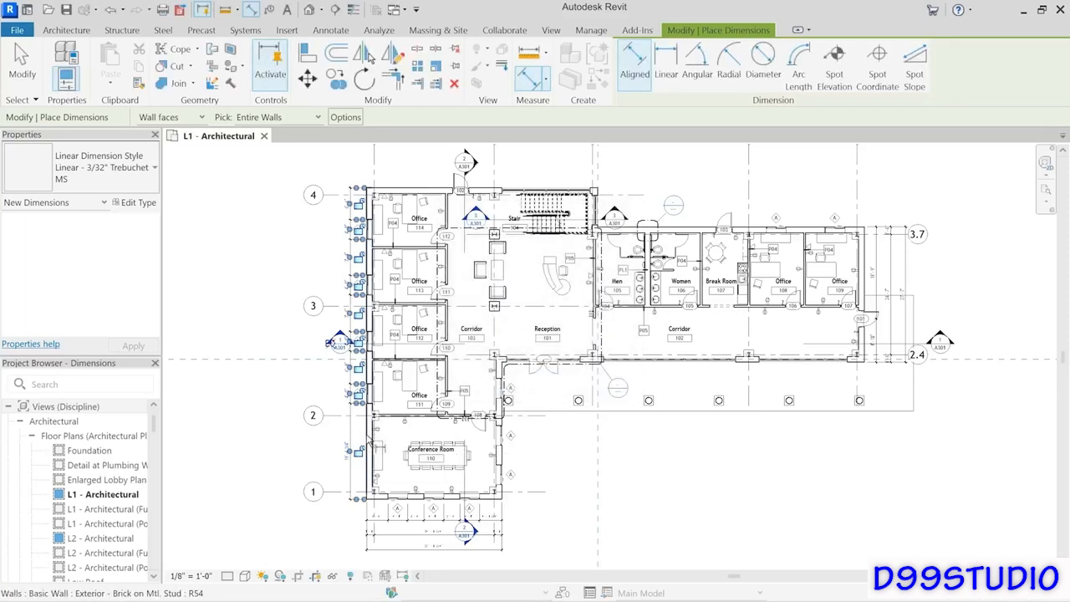
{"action": "left_click", "coordinate": [368, 435]}
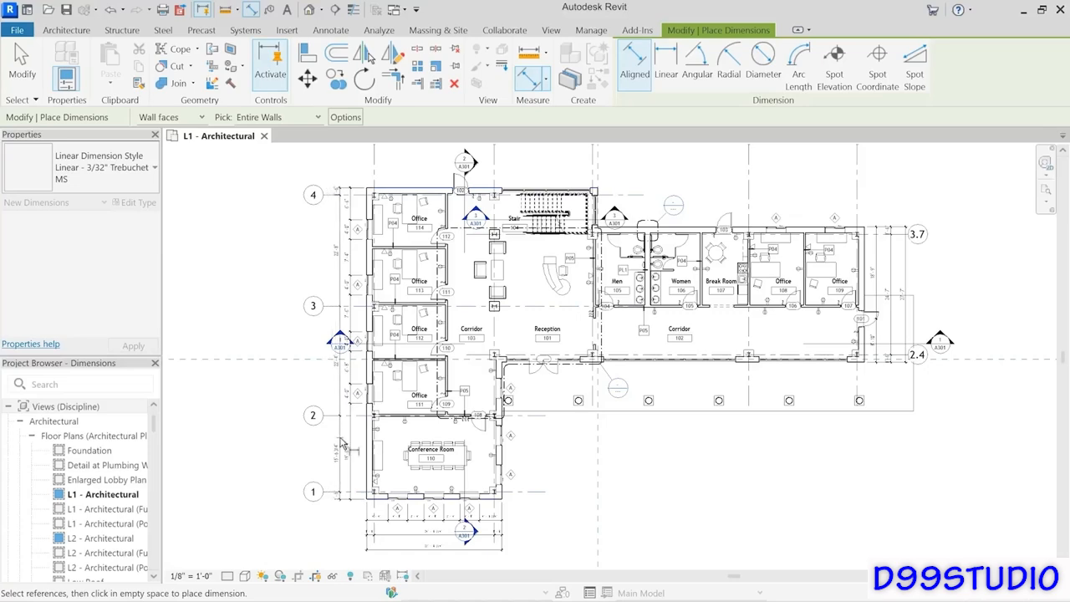
{"action": "left_click", "coordinate": [337, 444]}
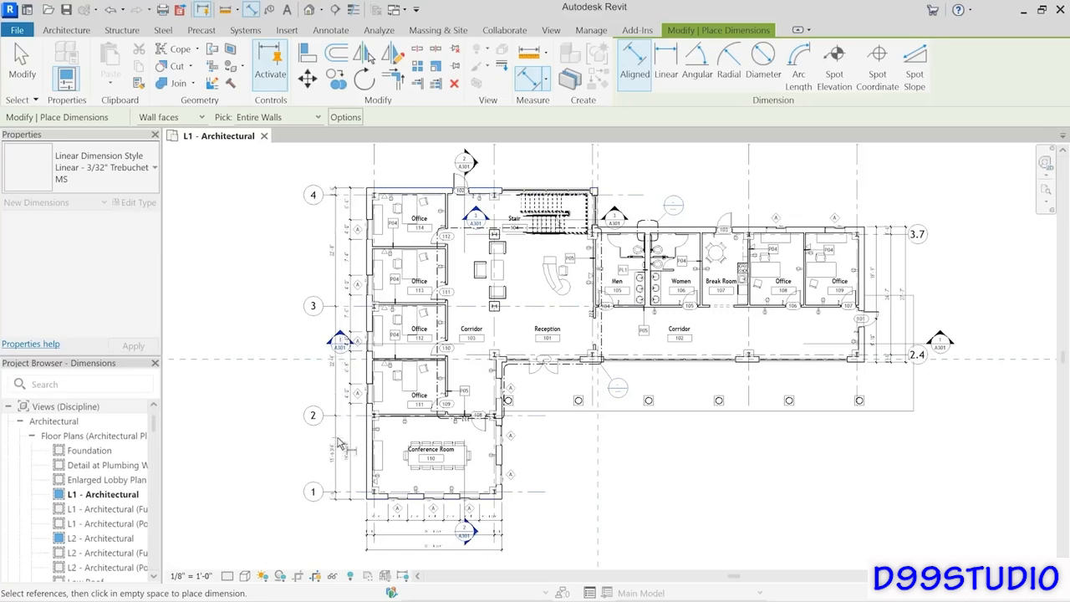
Step: Turn off Intersecting Grids, place the overall dimension of the office-side exterior wall as the outermost string, and finish dimensioning
{"action": "left_click", "coordinate": [345, 117]}
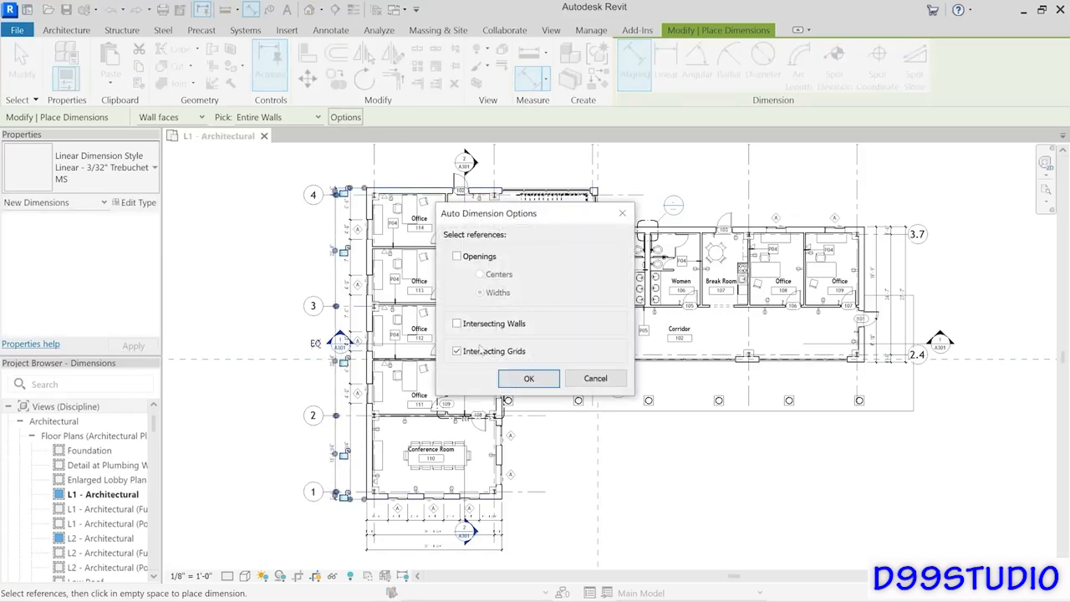
{"action": "left_click", "coordinate": [507, 381]}
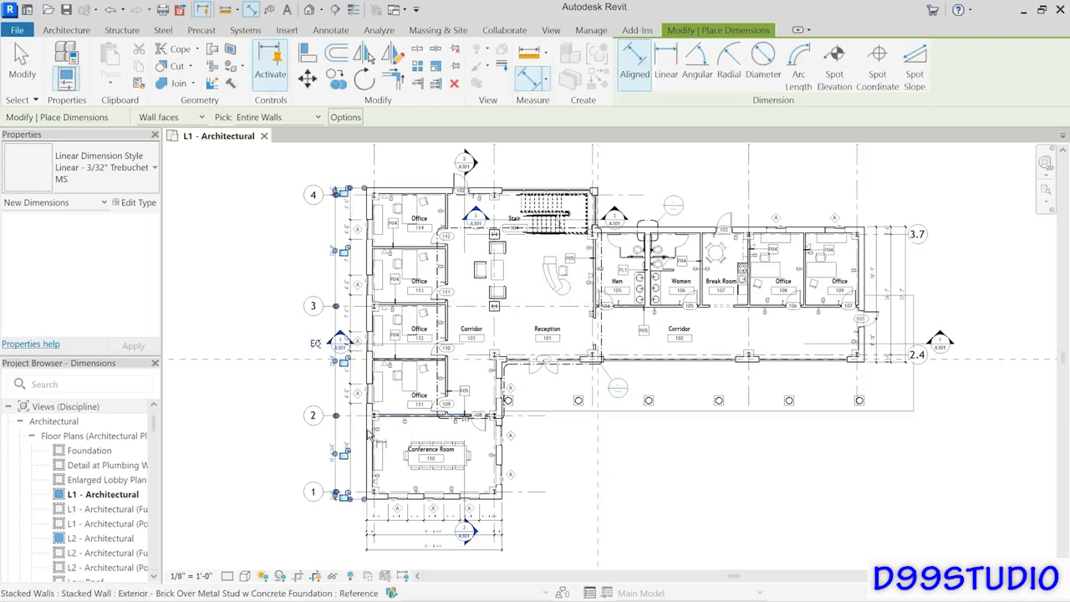
{"action": "left_click", "coordinate": [369, 439]}
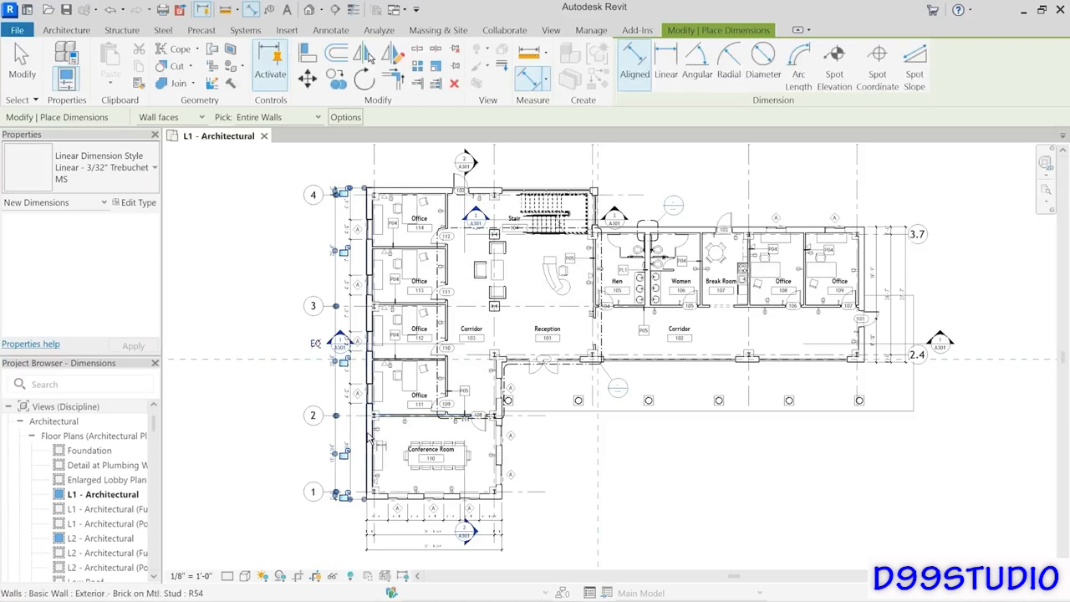
{"action": "left_click", "coordinate": [323, 440]}
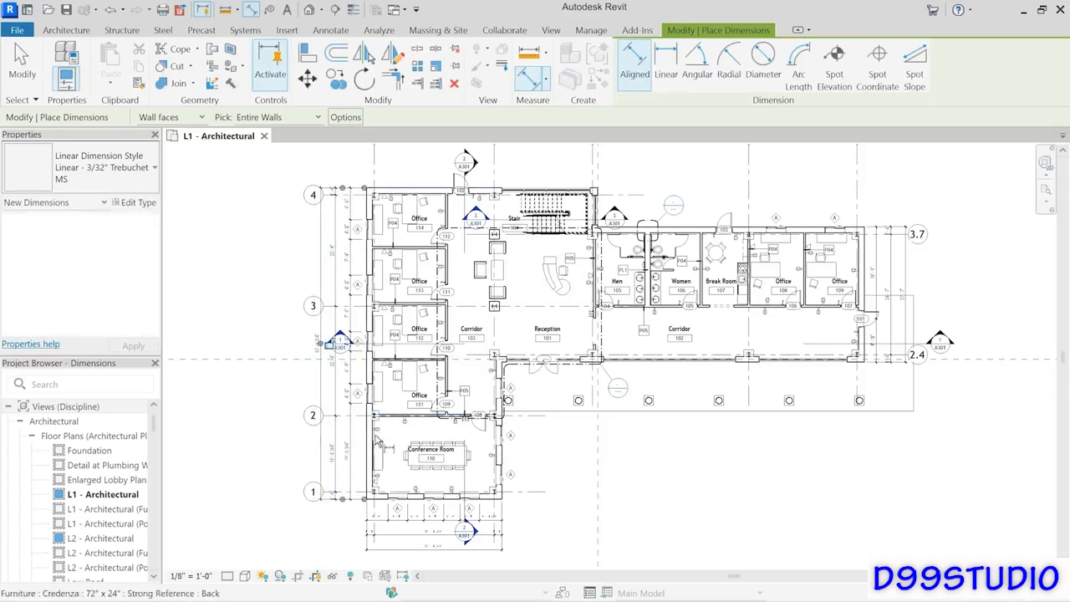
{"action": "key", "text": "Escape"}
{"action": "key", "text": "Escape"}
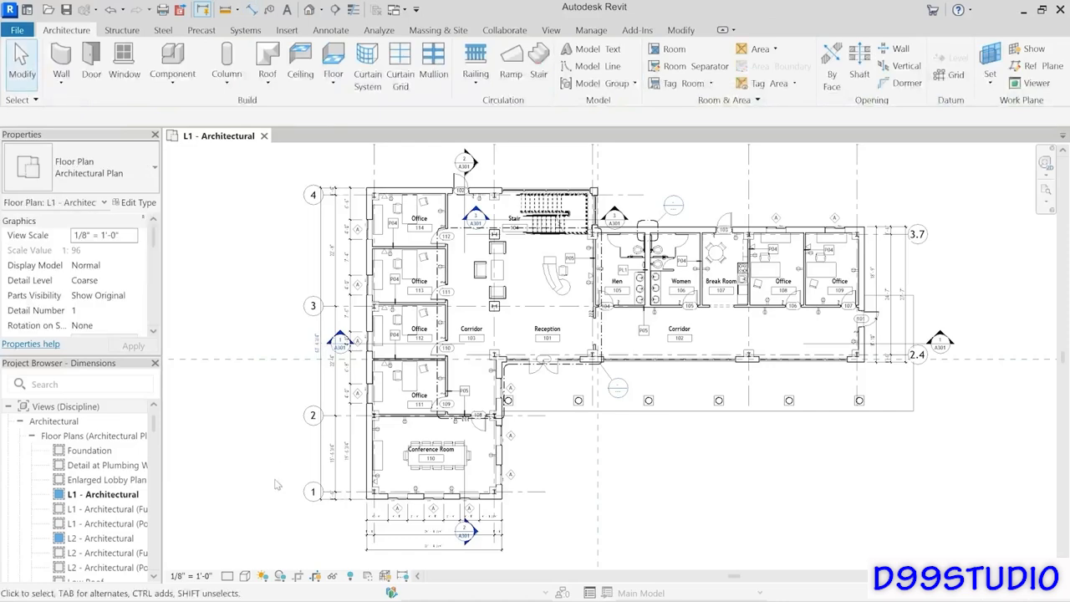
Step: Extend the bubble end of grid 2, with the aligned grids, outward past the overall dimension of the office-side wall
{"action": "scroll", "coordinate": [280, 478], "scroll_direction": "up", "scroll_amount": 3}
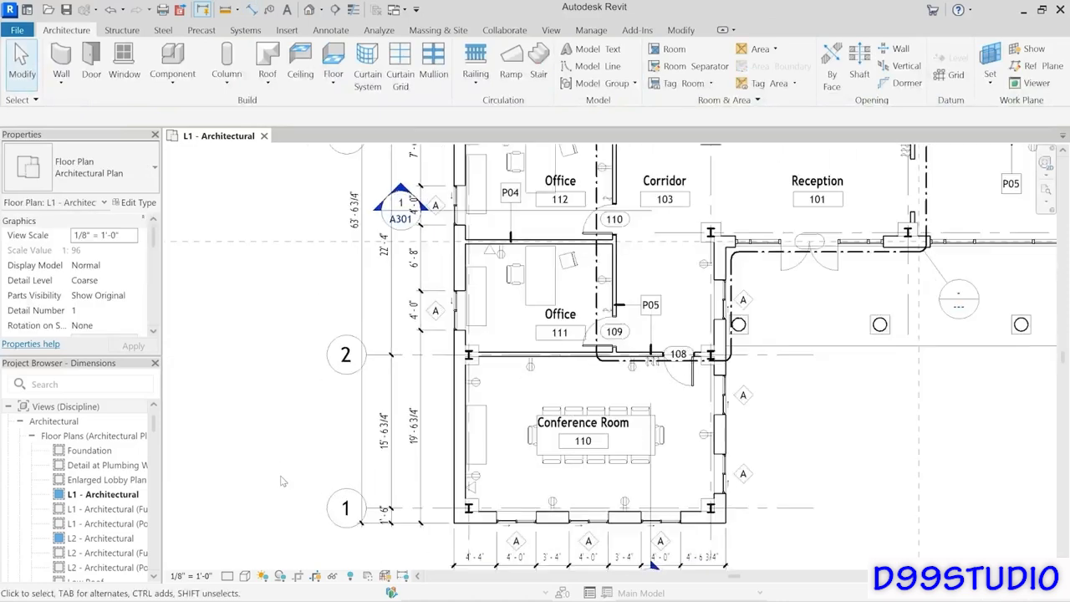
{"action": "left_click", "coordinate": [378, 363]}
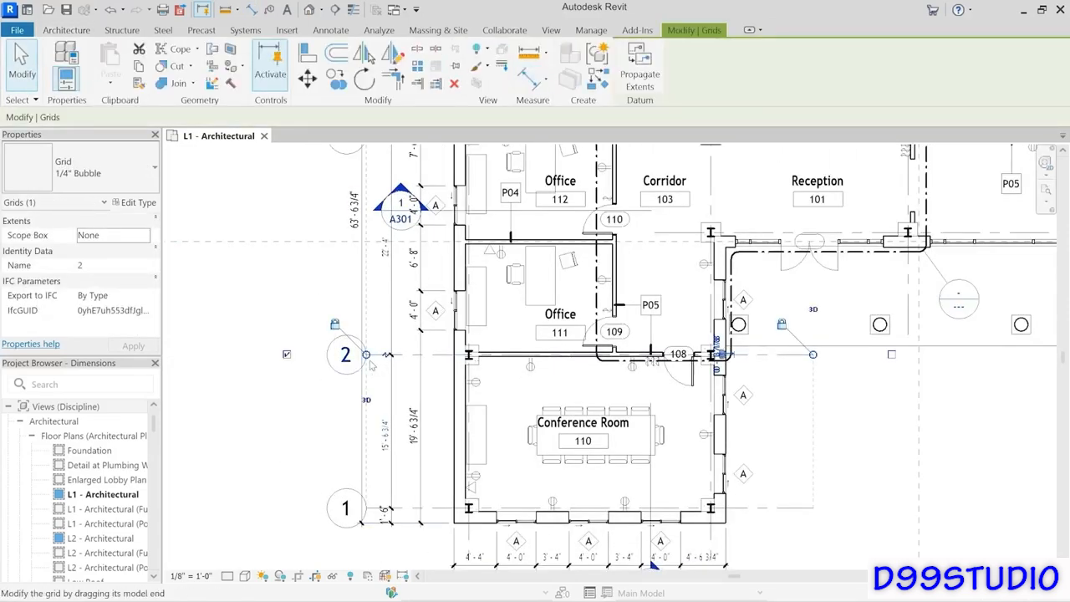
{"action": "left_click_drag", "start_coordinate": [372, 364], "coordinate": [337, 356]}
{"action": "left_click", "coordinate": [354, 265]}
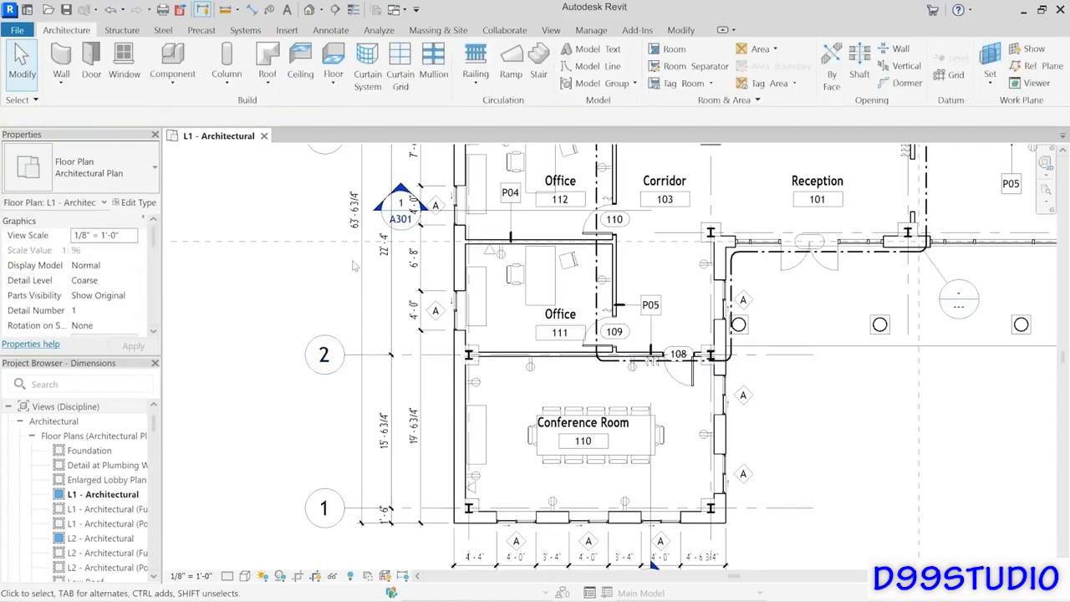
Step: Place one overall Entire Walls string for the exterior walls above Office 114 and the restrooms, just below grid bubbles A to E
{"action": "scroll", "coordinate": [377, 301], "scroll_direction": "down", "scroll_amount": 3}
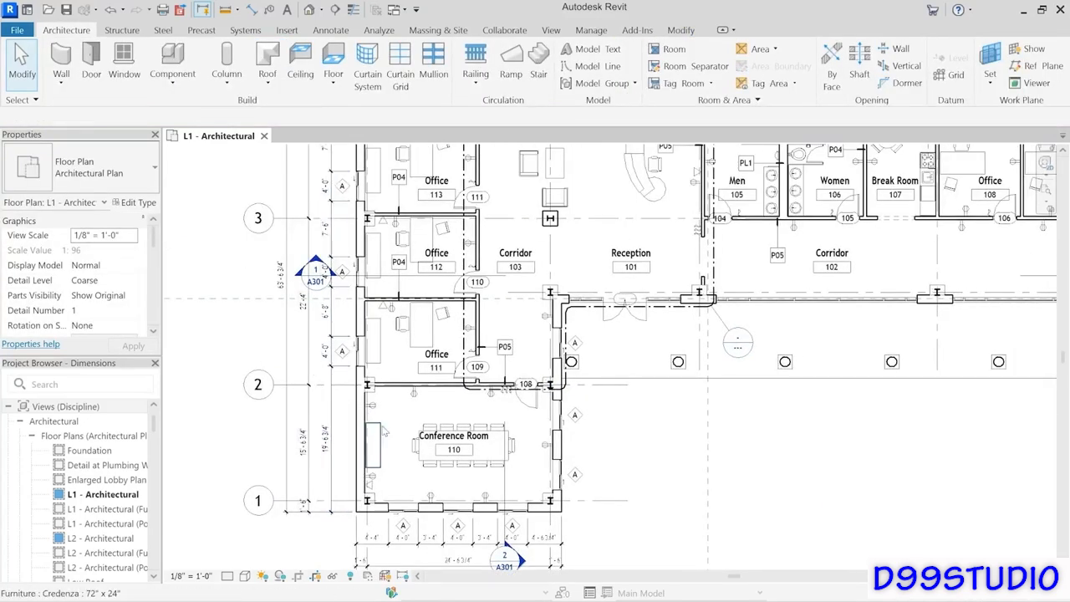
{"action": "scroll", "coordinate": [384, 430], "scroll_direction": "down", "scroll_amount": 3}
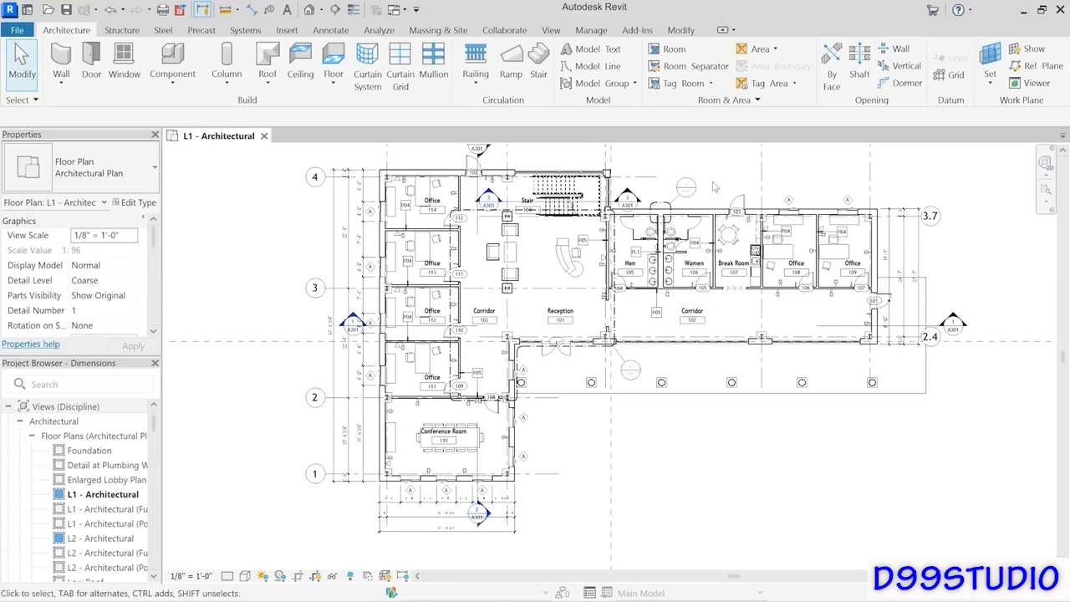
{"action": "middle_click_drag", "start_coordinate": [642, 155], "coordinate": [642, 306]}
{"action": "scroll", "coordinate": [648, 302], "scroll_direction": "up", "scroll_amount": 2}
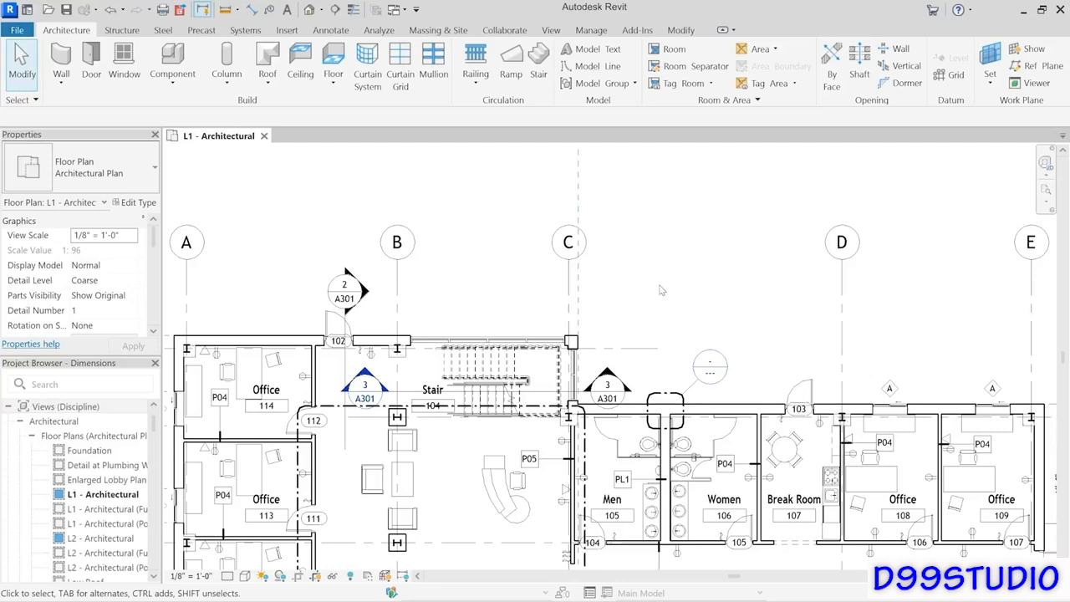
{"action": "left_click", "coordinate": [250, 10]}
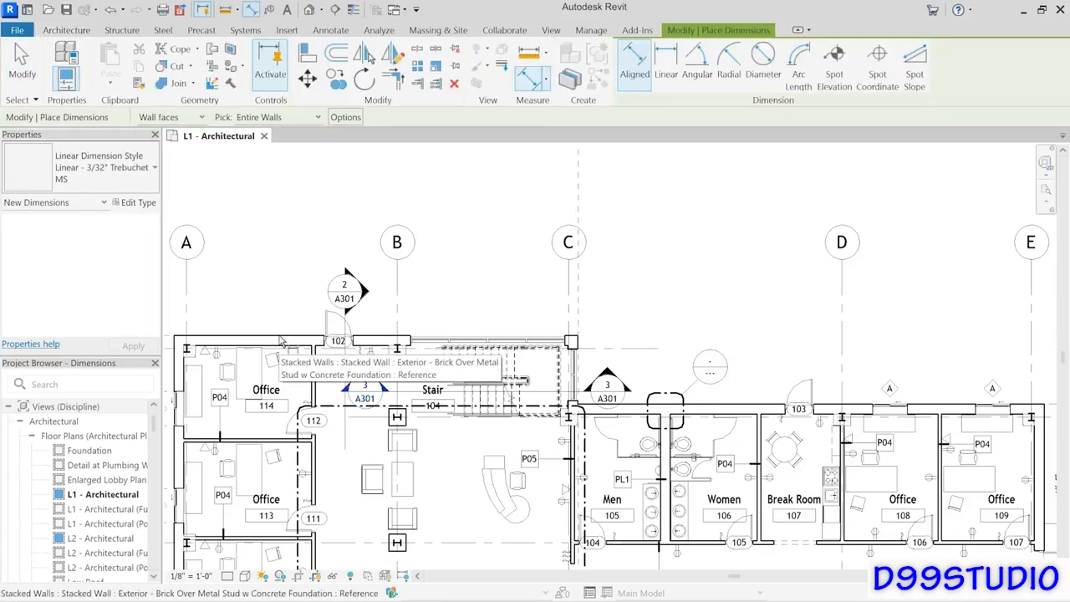
{"action": "left_click", "coordinate": [282, 340]}
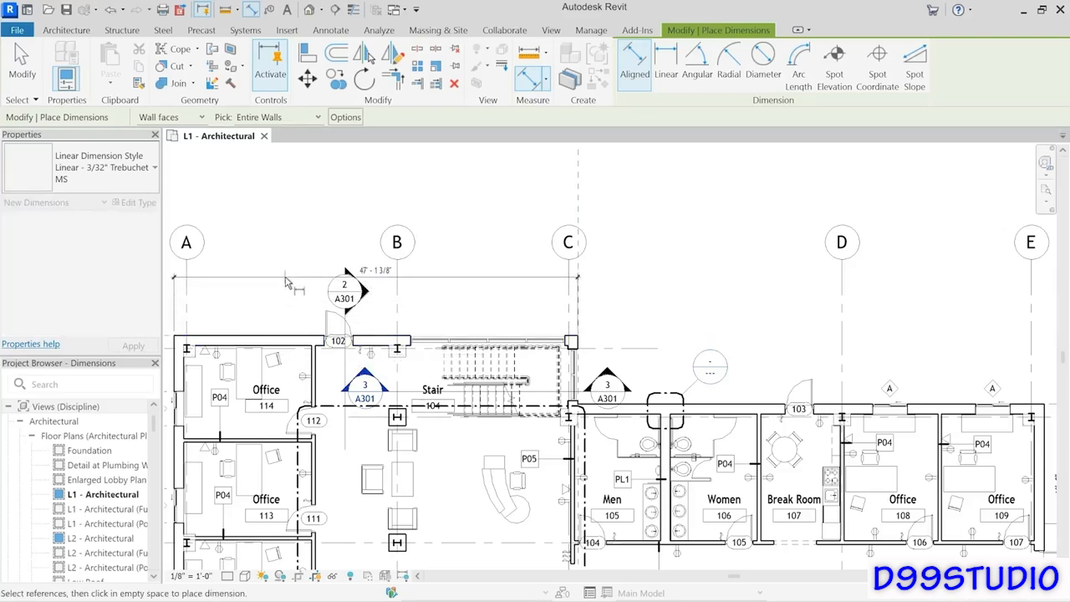
{"action": "left_click", "coordinate": [760, 407]}
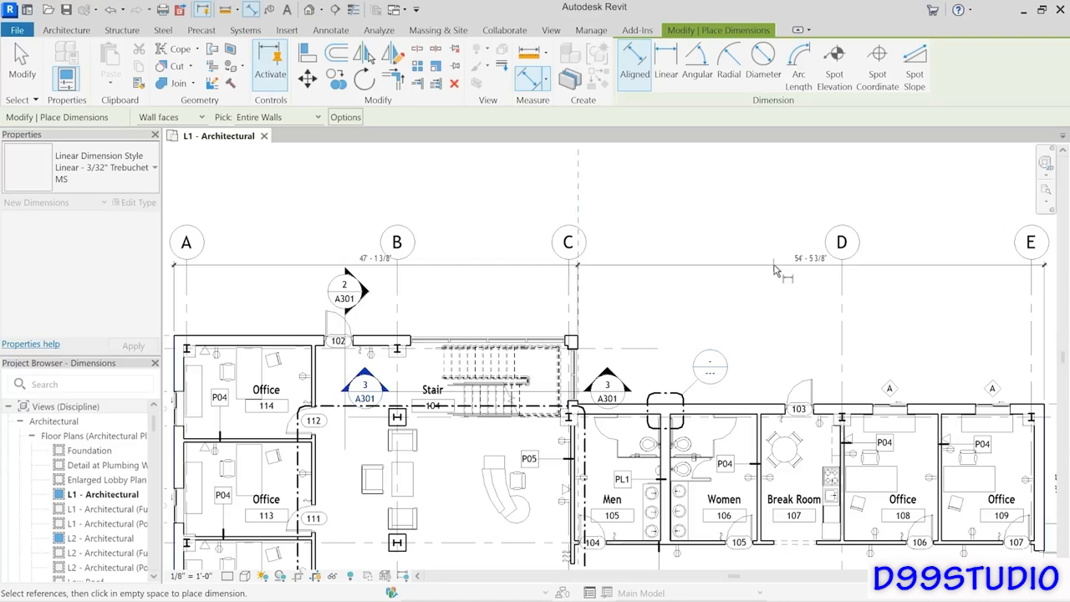
{"action": "left_click", "coordinate": [773, 270]}
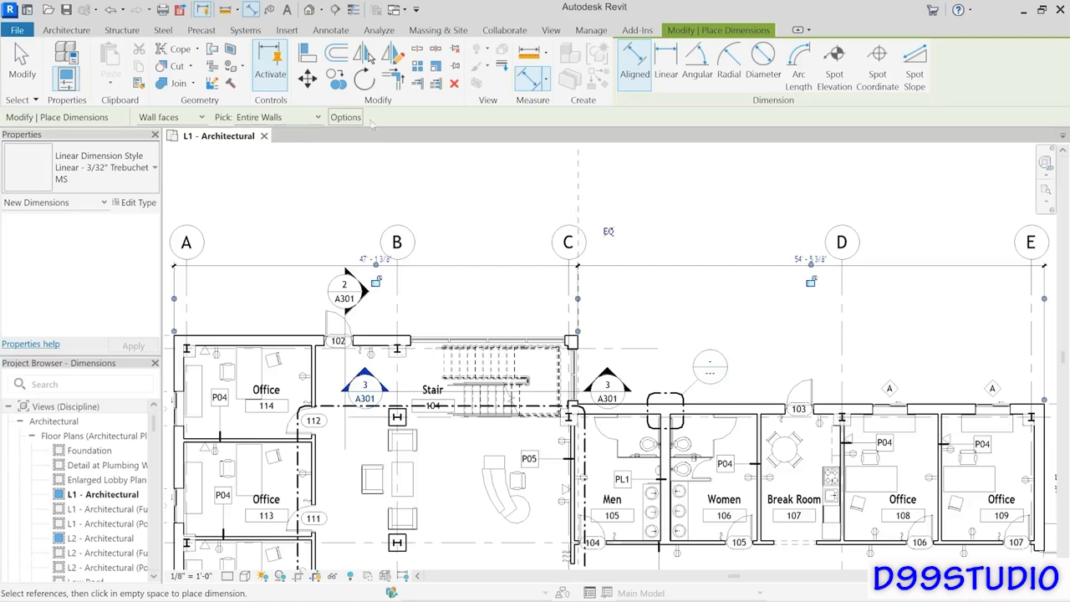
Step: Enable Intersecting Grids and place a second string for both walls along grids A to E, between the building and the overall string
{"action": "left_click", "coordinate": [343, 117]}
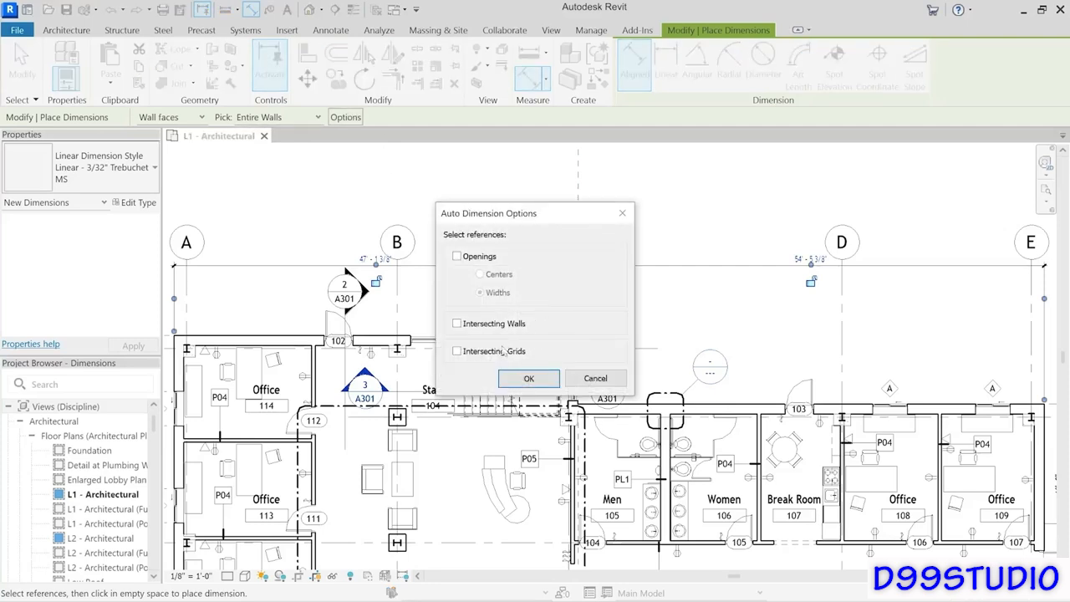
{"action": "left_click", "coordinate": [458, 351]}
{"action": "left_click", "coordinate": [528, 378]}
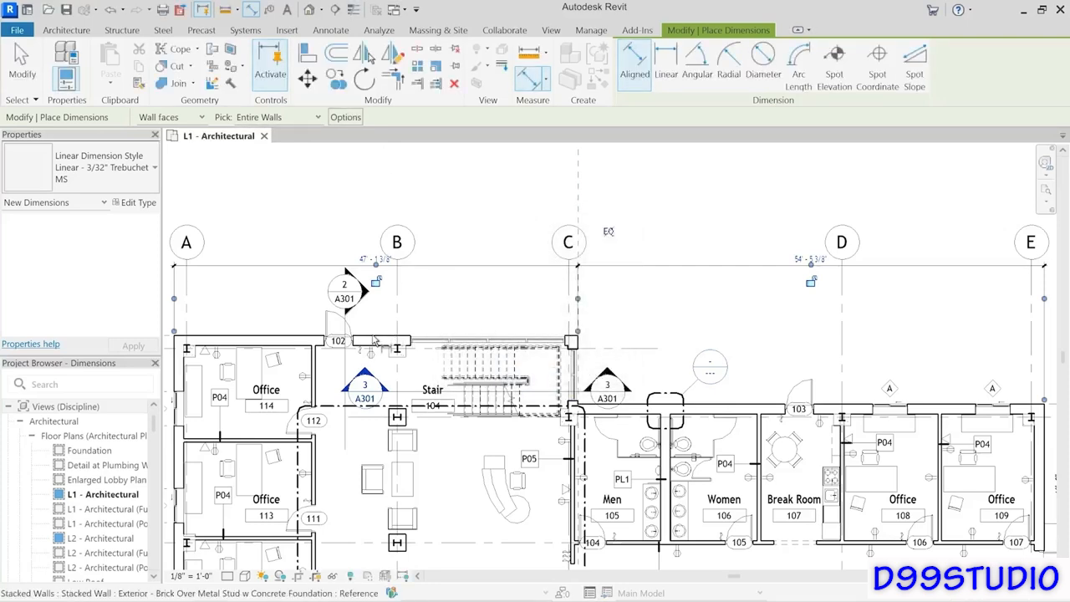
{"action": "left_click", "coordinate": [734, 409]}
{"action": "left_click", "coordinate": [565, 298]}
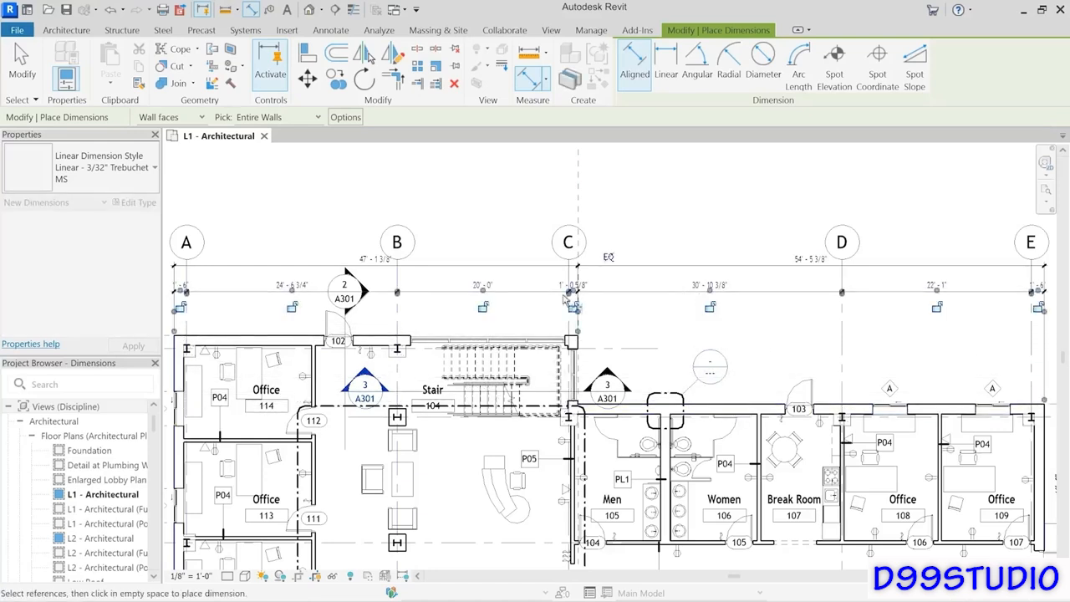
Step: Switch the Entire Walls references from intersecting grids to opening widths and place a third string for both walls, nearest the building
{"action": "left_click", "coordinate": [345, 117]}
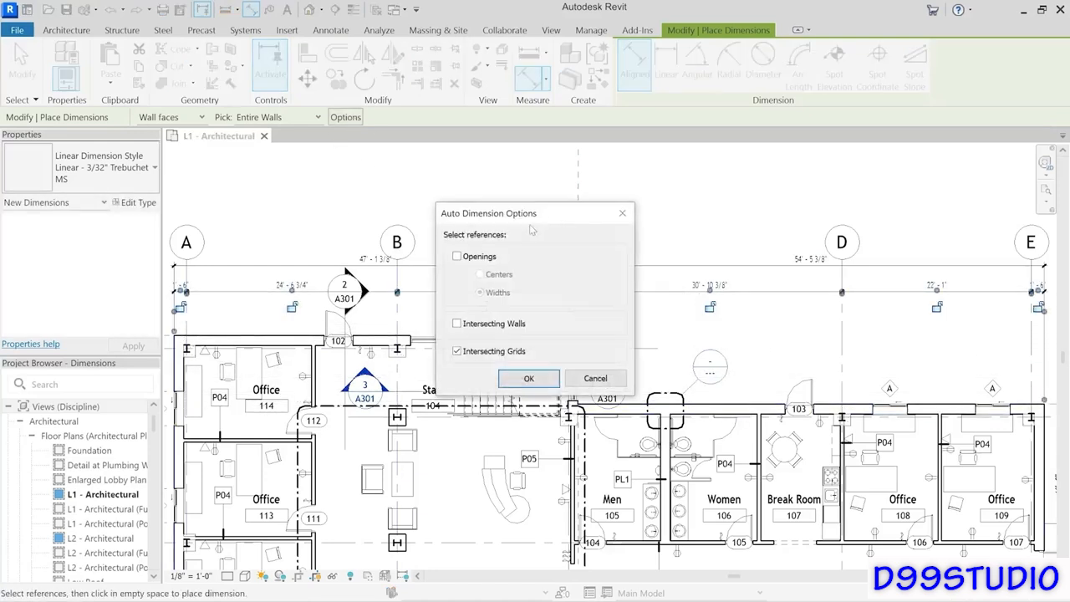
{"action": "left_click", "coordinate": [467, 259]}
{"action": "left_click", "coordinate": [485, 354]}
{"action": "left_click", "coordinate": [525, 379]}
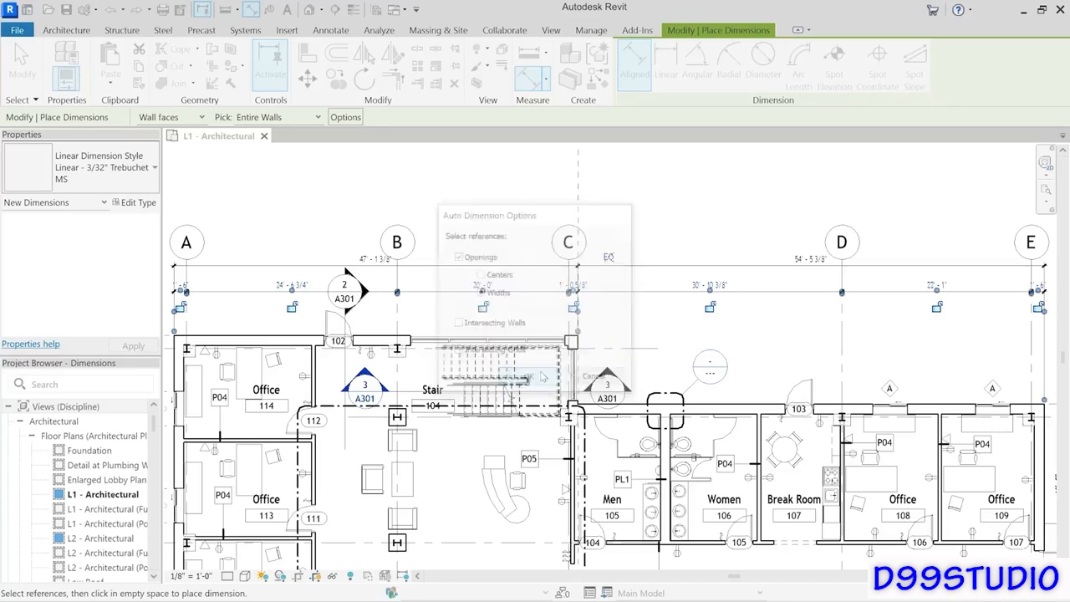
{"action": "left_click", "coordinate": [373, 342]}
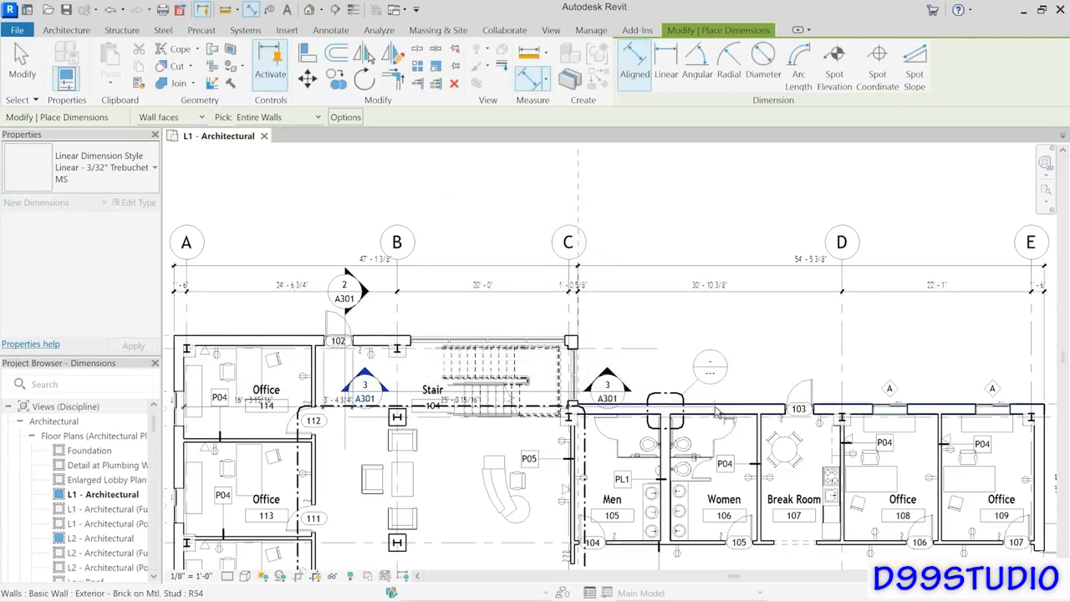
{"action": "left_click", "coordinate": [543, 297]}
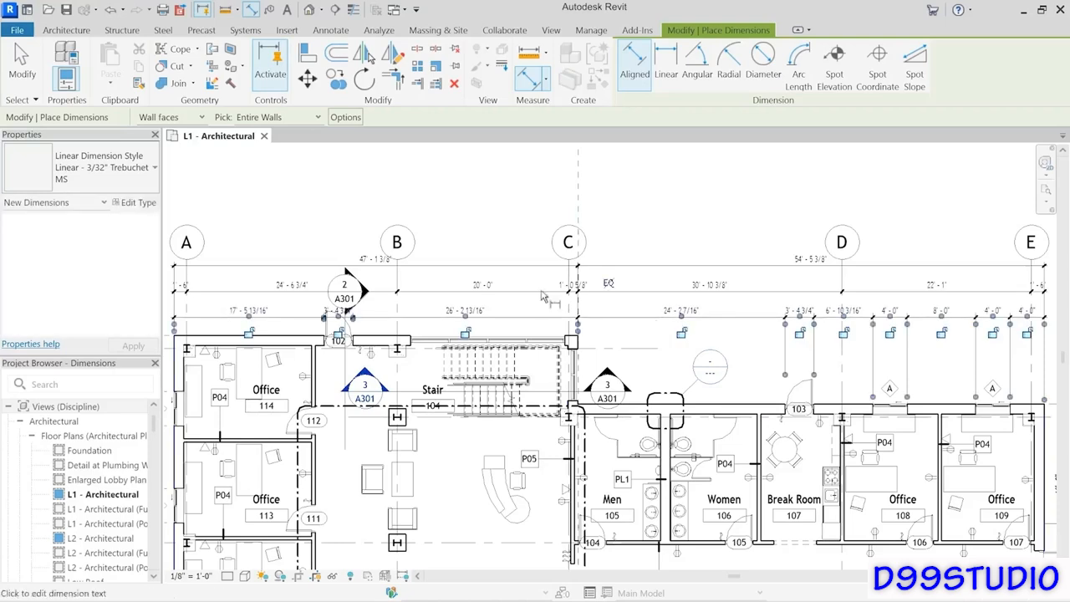
{"action": "key", "text": "Escape"}
{"action": "key", "text": "Escape"}
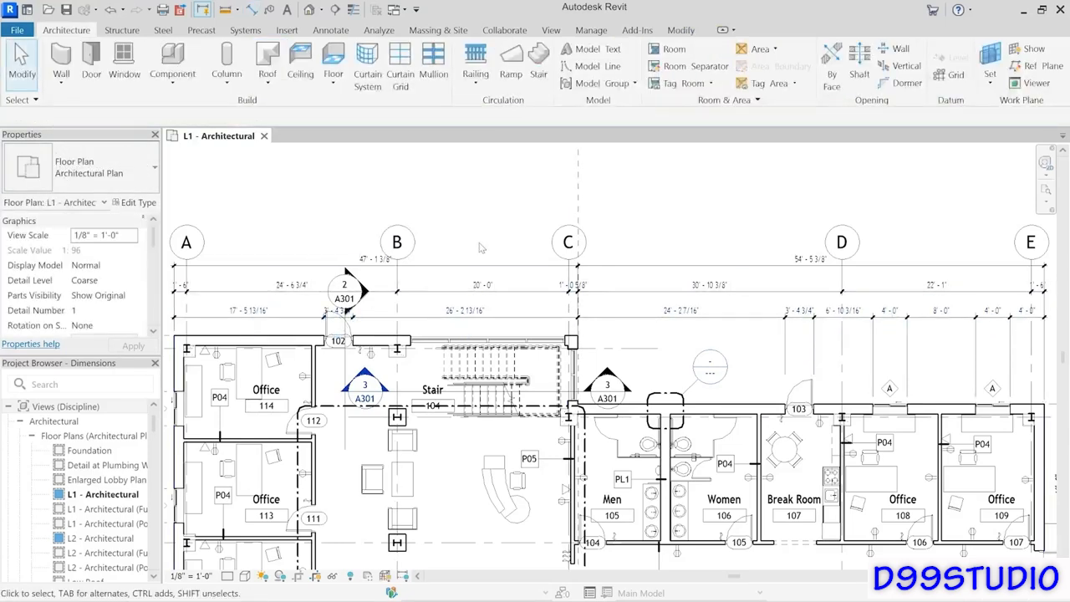
Step: Move the three dimension strings above the building together, farther away from the exterior walls
{"action": "left_click_drag", "start_coordinate": [489, 234], "coordinate": [460, 301]}
{"action": "key", "text": "shift+Up"}
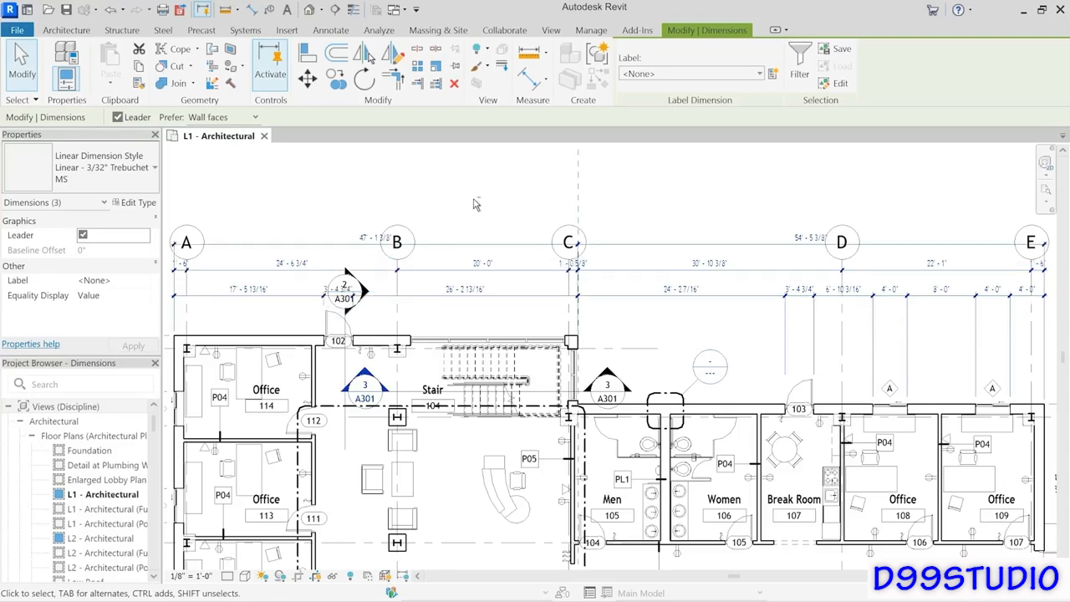
{"action": "key", "text": "Escape"}
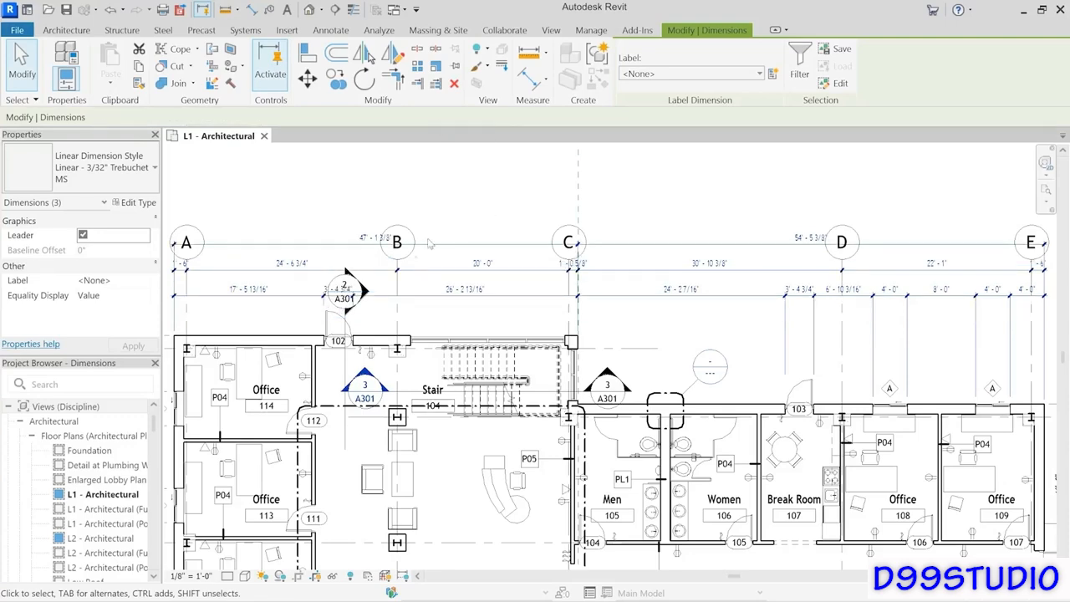
Step: Extend the bubble end of grid B, with the aligned grids A to E, outward past the overall dimension string
{"action": "left_click", "coordinate": [397, 252]}
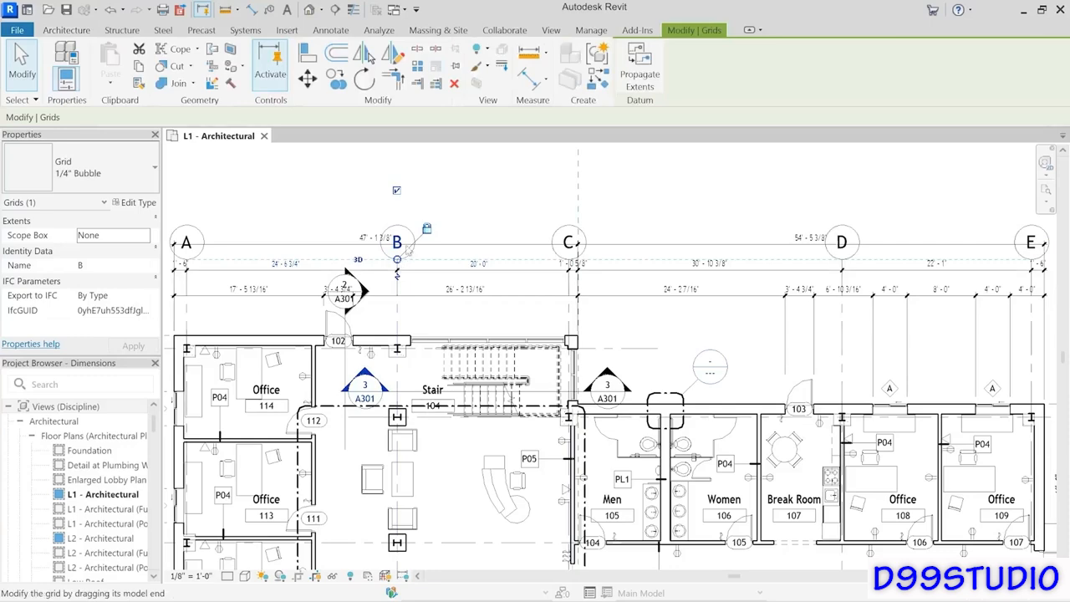
{"action": "left_click_drag", "start_coordinate": [397, 258], "coordinate": [399, 221]}
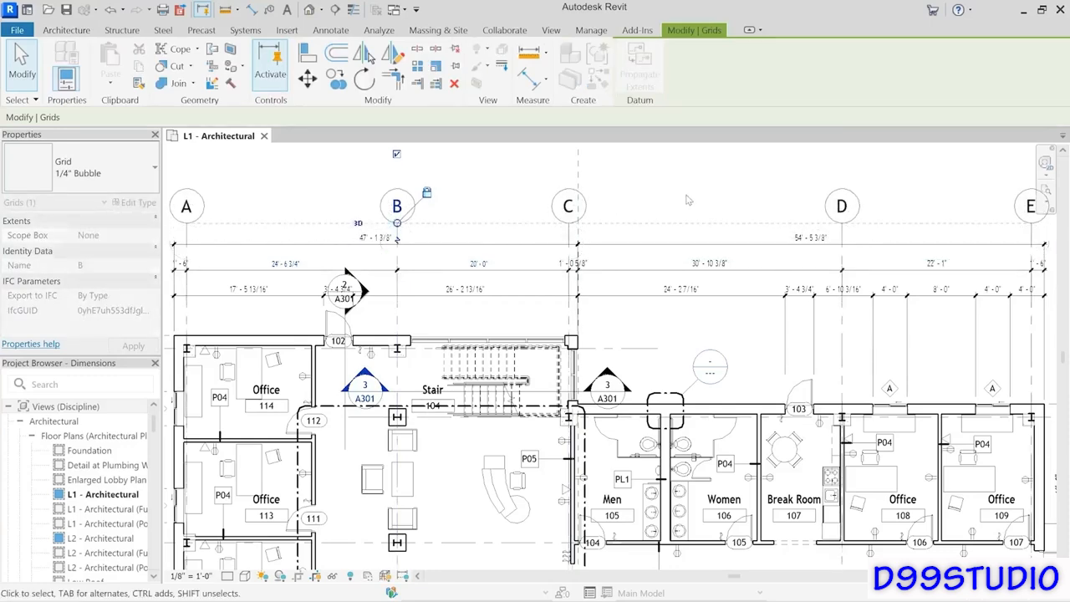
{"action": "left_click", "coordinate": [678, 205]}
{"action": "scroll", "coordinate": [753, 218], "scroll_direction": "down", "scroll_amount": 6}
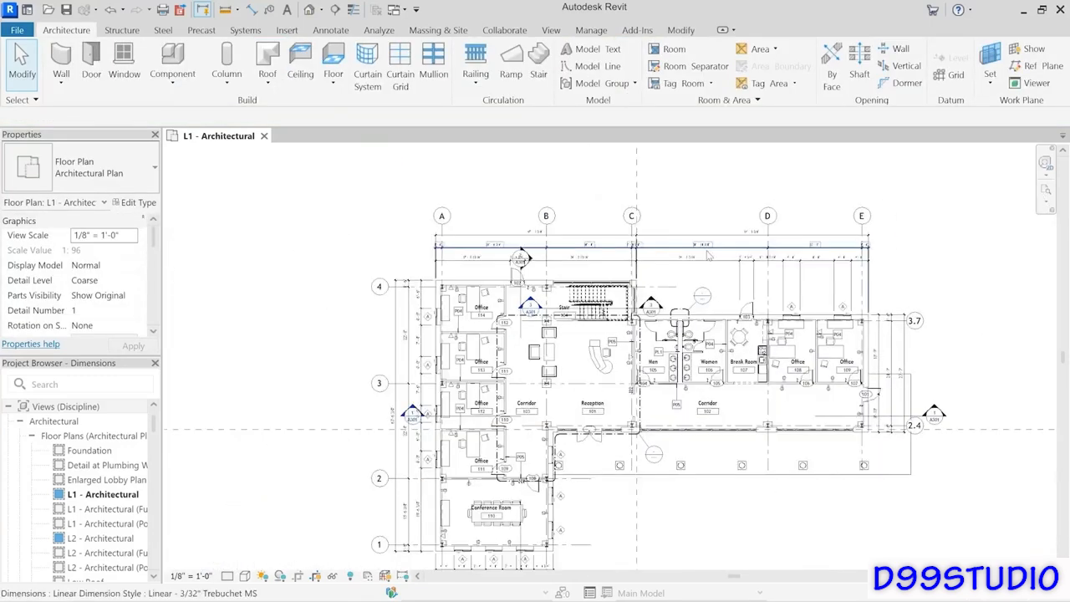
{"action": "middle_click_drag", "start_coordinate": [627, 246], "coordinate": [610, 200]}
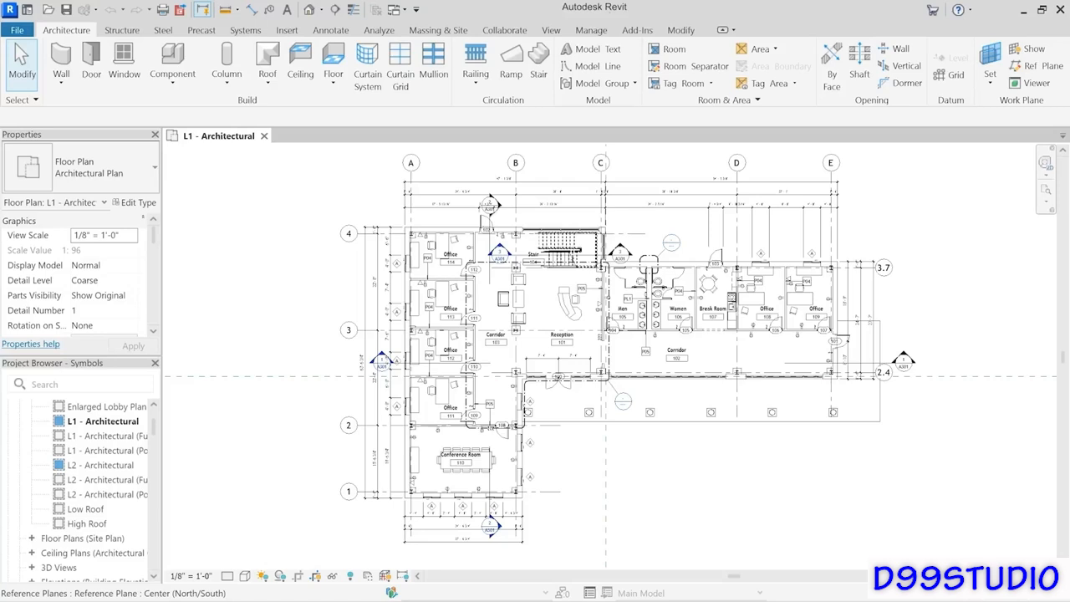
Step: Place a Centerline symbol above the middle witness line of the entrance dimension at door 100 and finish placing symbols
{"action": "left_click", "coordinate": [333, 34]}
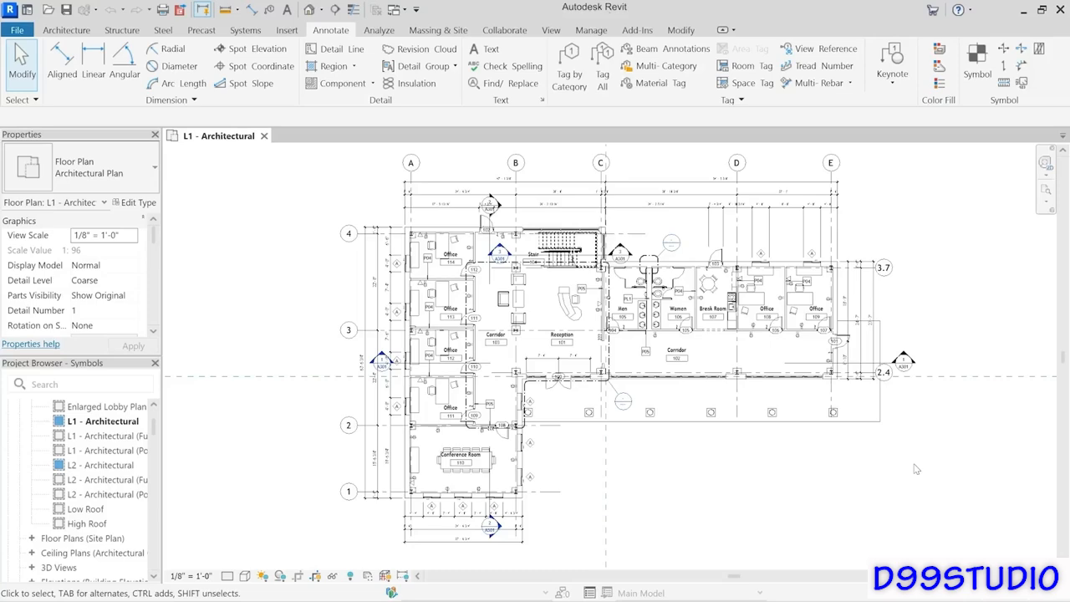
{"action": "scroll", "coordinate": [559, 358], "scroll_direction": "up", "scroll_amount": 5}
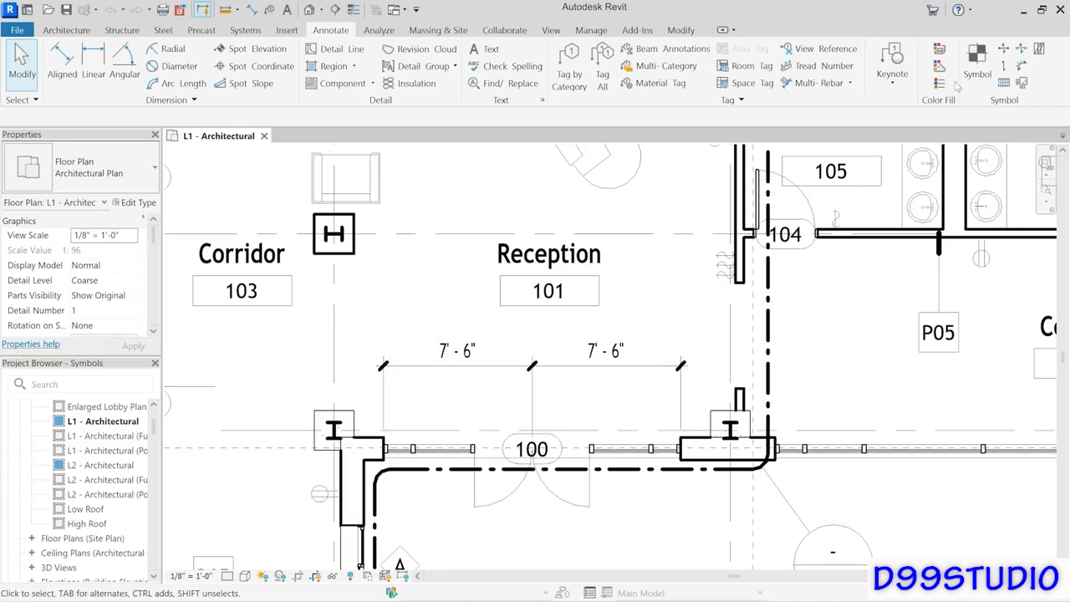
{"action": "left_click", "coordinate": [976, 66]}
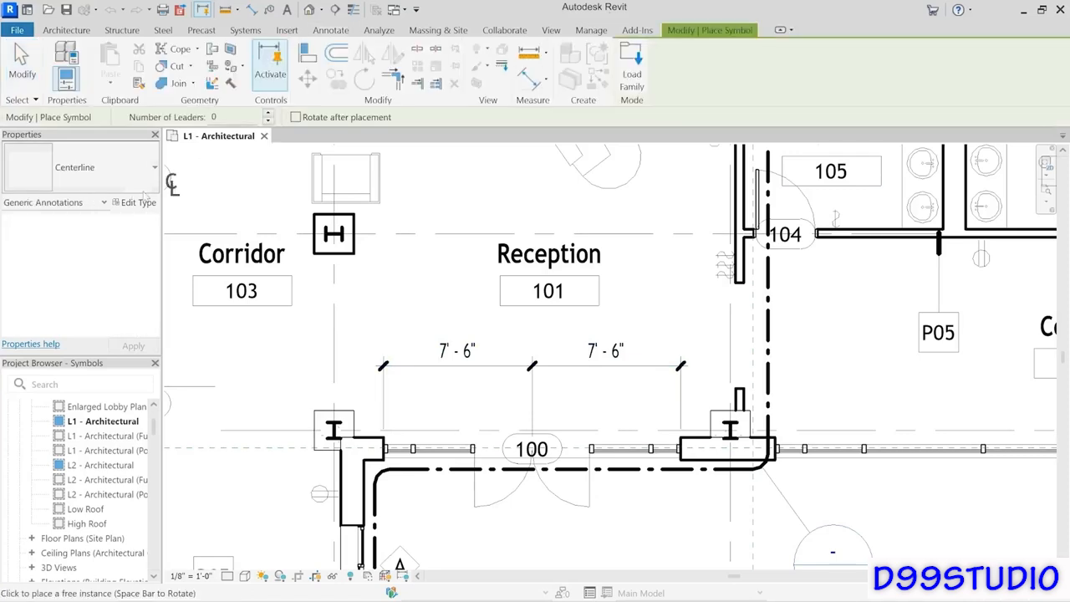
{"action": "left_click", "coordinate": [83, 183]}
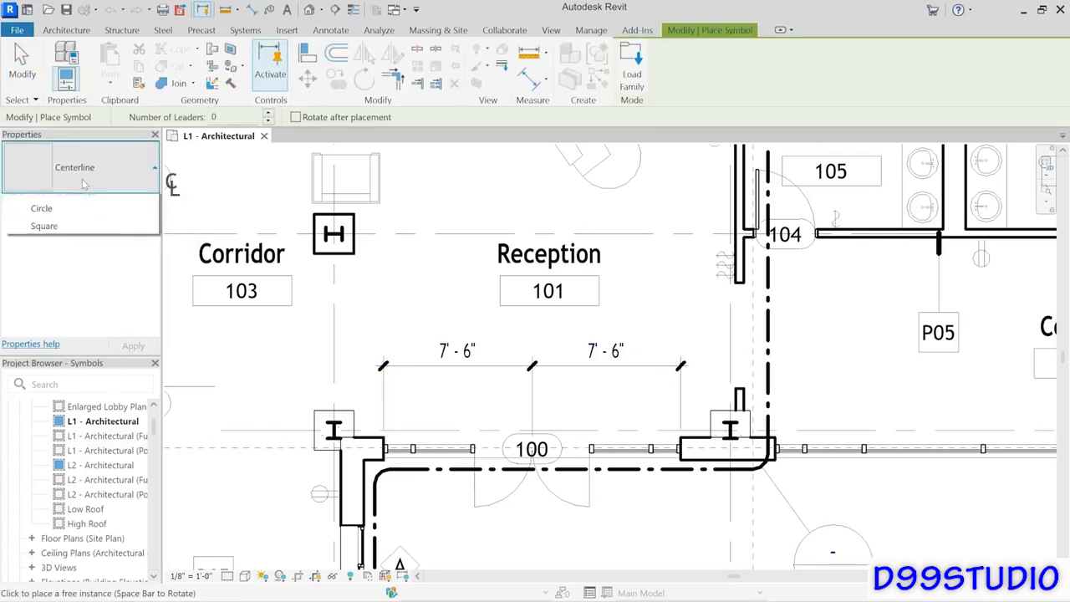
{"action": "left_click", "coordinate": [84, 184]}
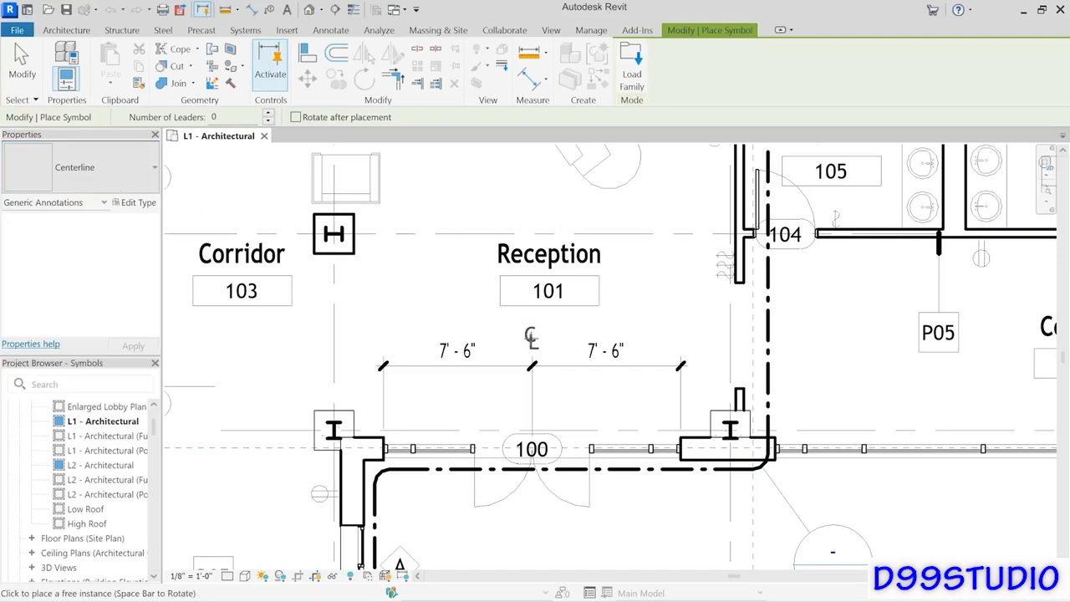
{"action": "left_click", "coordinate": [533, 338]}
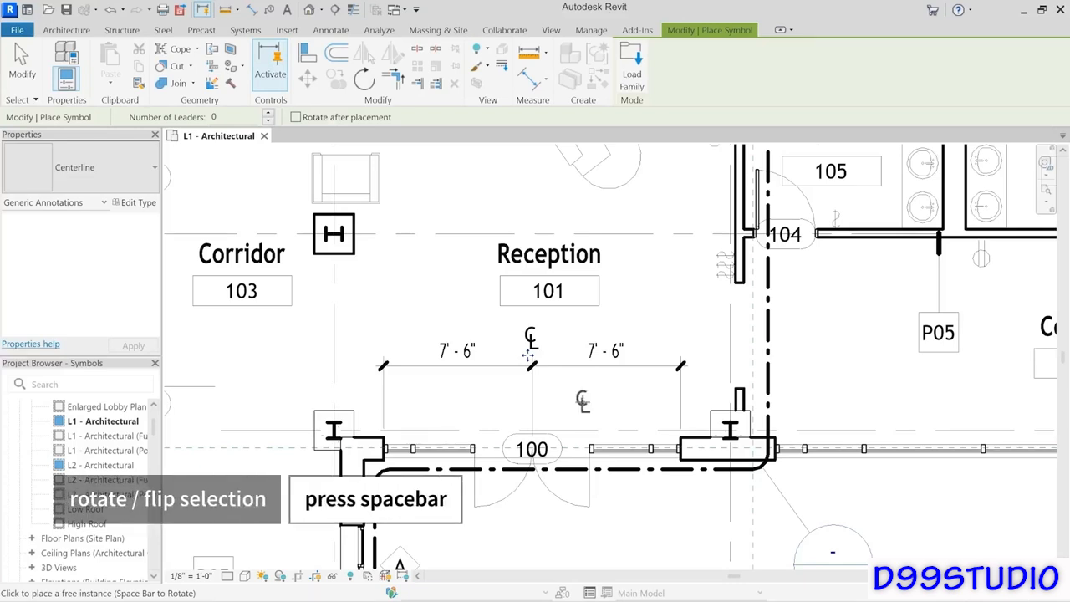
{"action": "key", "text": "Escape"}
{"action": "key", "text": "Escape"}
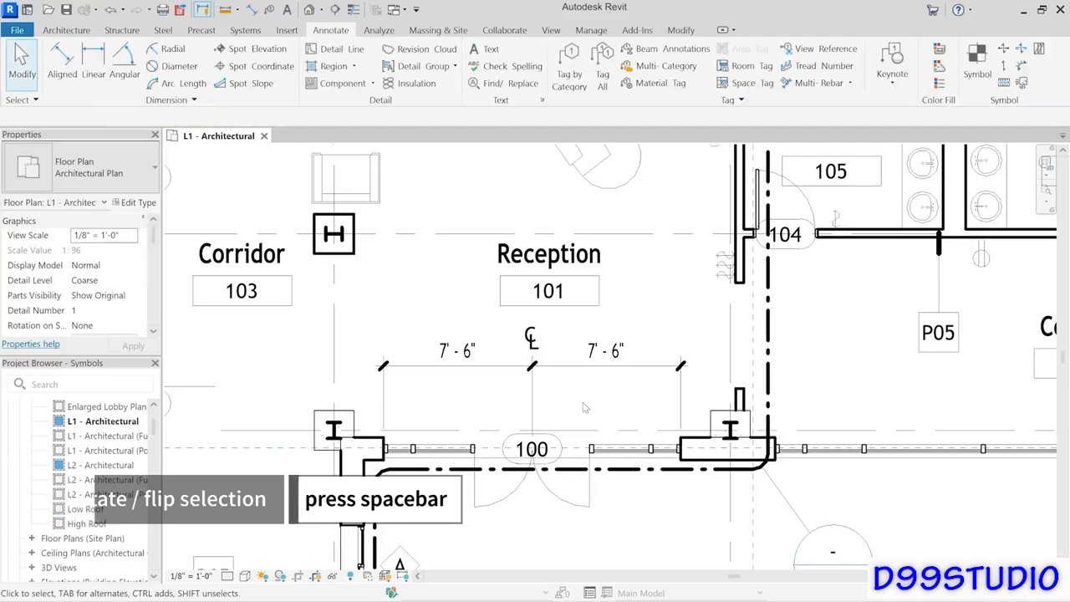
{"action": "left_click", "coordinate": [535, 351]}
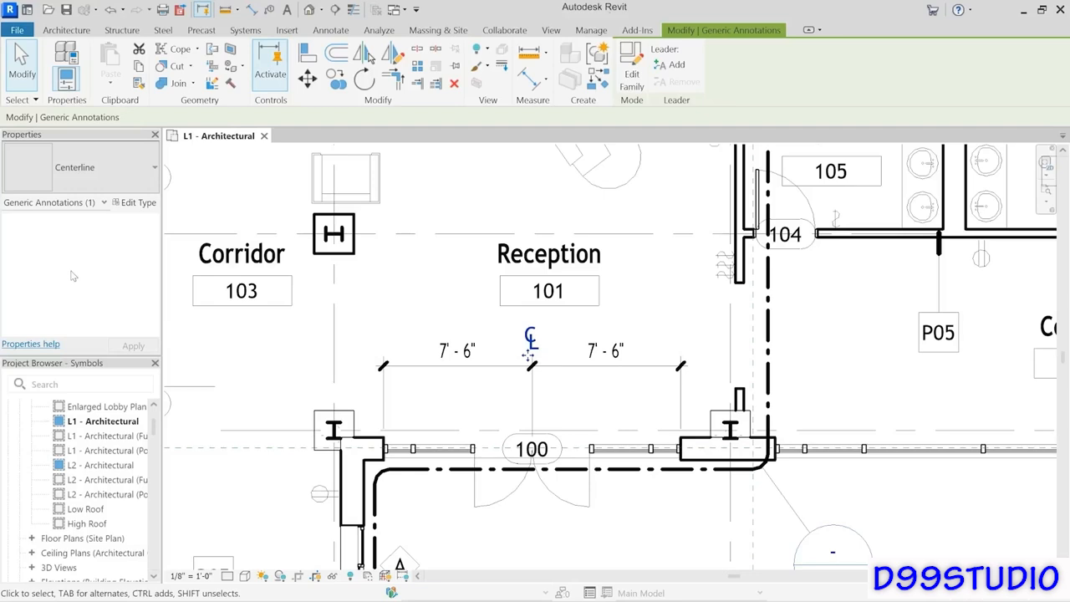
{"action": "left_click", "coordinate": [616, 503]}
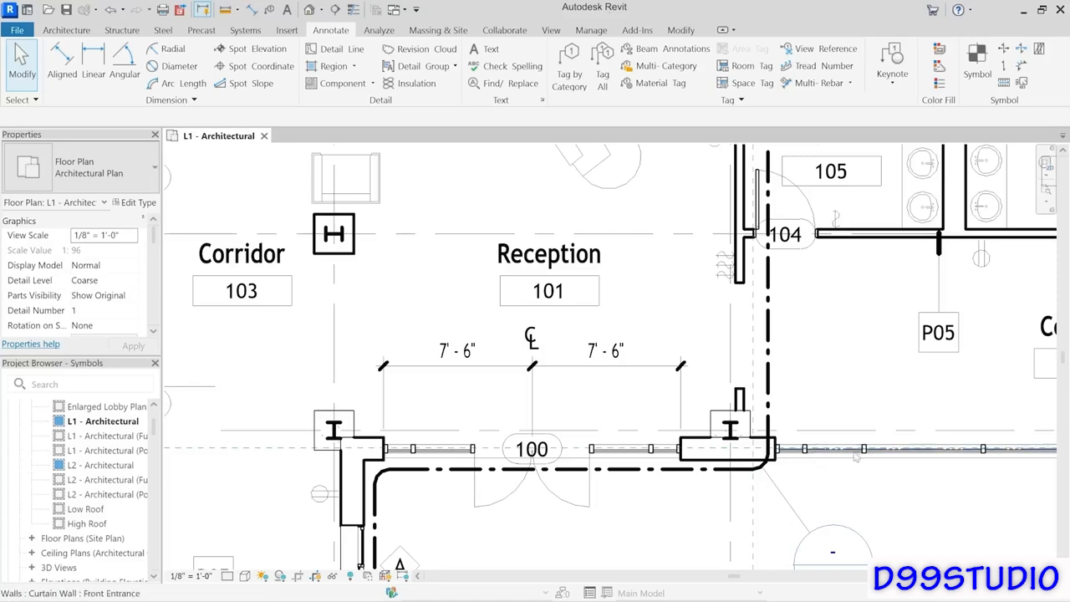
Step: Examine the properties of the north arrow and the graphic scale in the plan's lower corner, including North Angle and Scale Factor
{"action": "scroll", "coordinate": [886, 462], "scroll_direction": "down", "scroll_amount": 5}
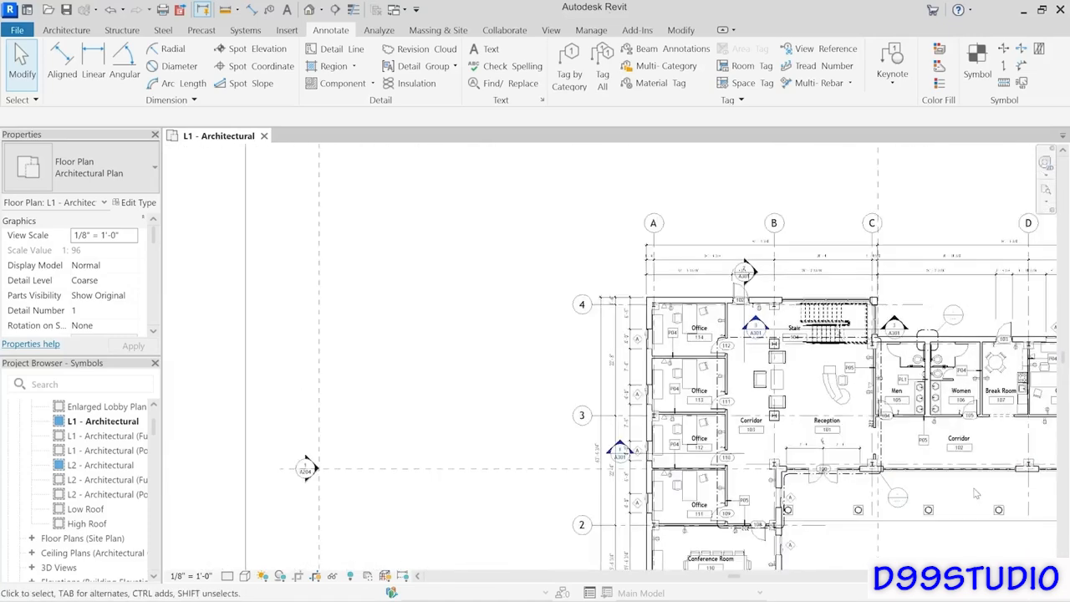
{"action": "middle_click_drag", "start_coordinate": [886, 456], "coordinate": [539, 309]}
{"action": "middle_click_drag", "start_coordinate": [813, 445], "coordinate": [661, 231]}
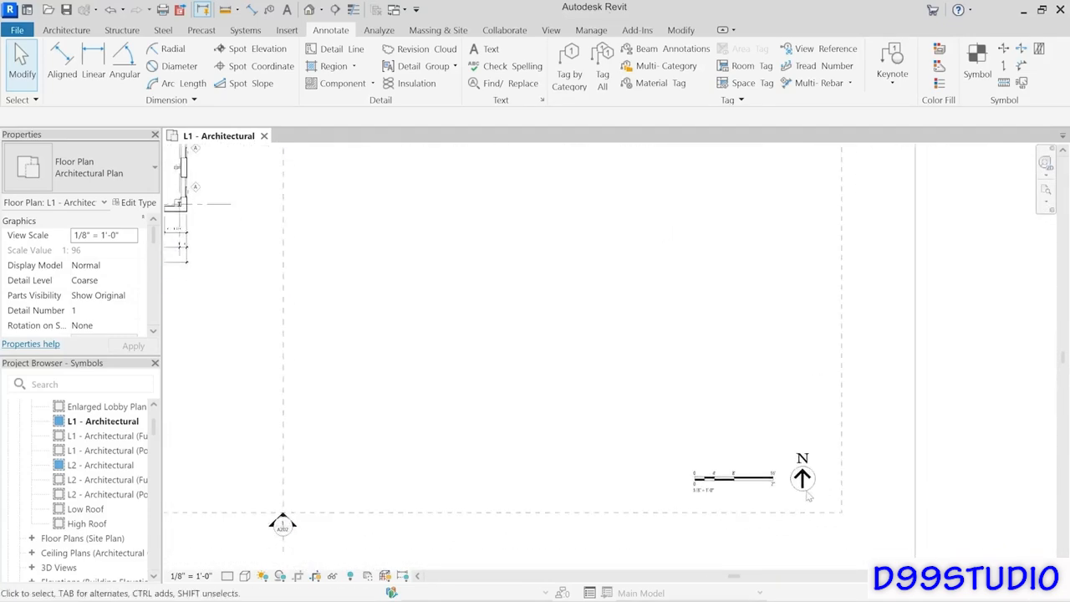
{"action": "scroll", "coordinate": [781, 507], "scroll_direction": "up", "scroll_amount": 3}
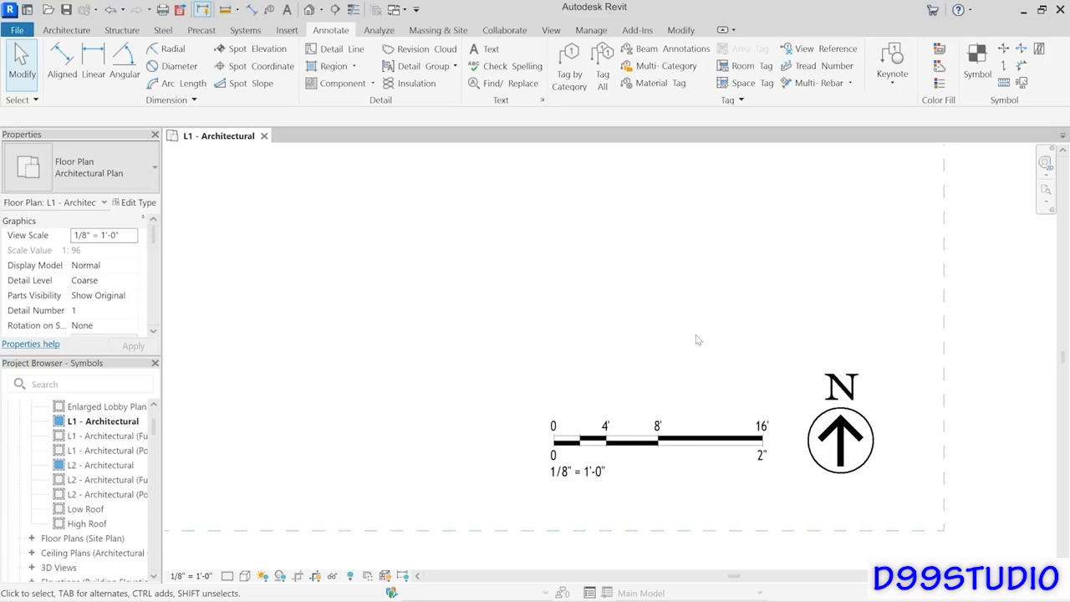
{"action": "left_click", "coordinate": [863, 414]}
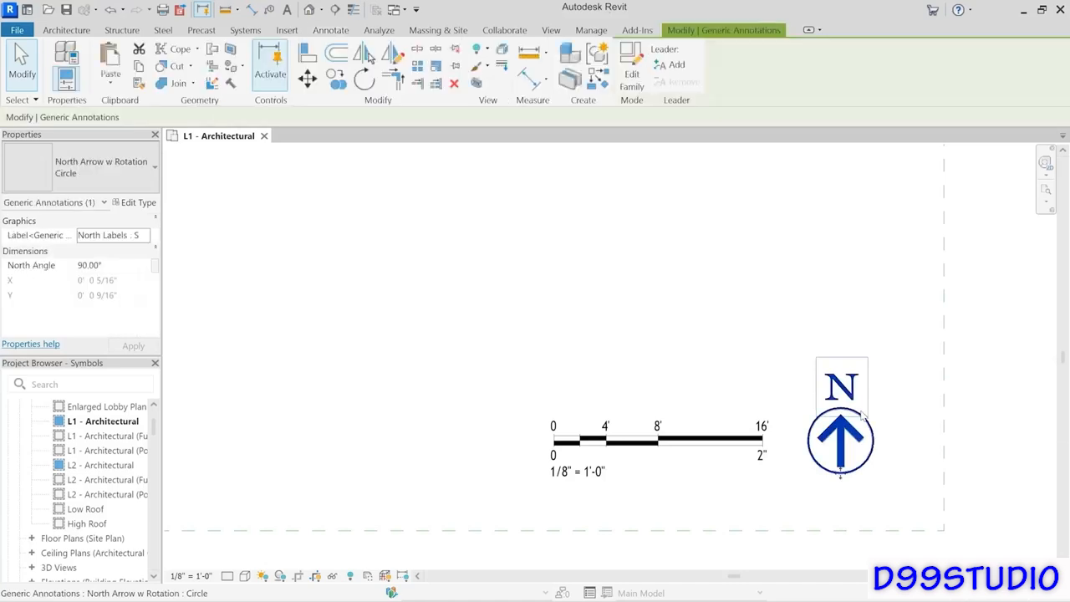
{"action": "left_click", "coordinate": [120, 265]}
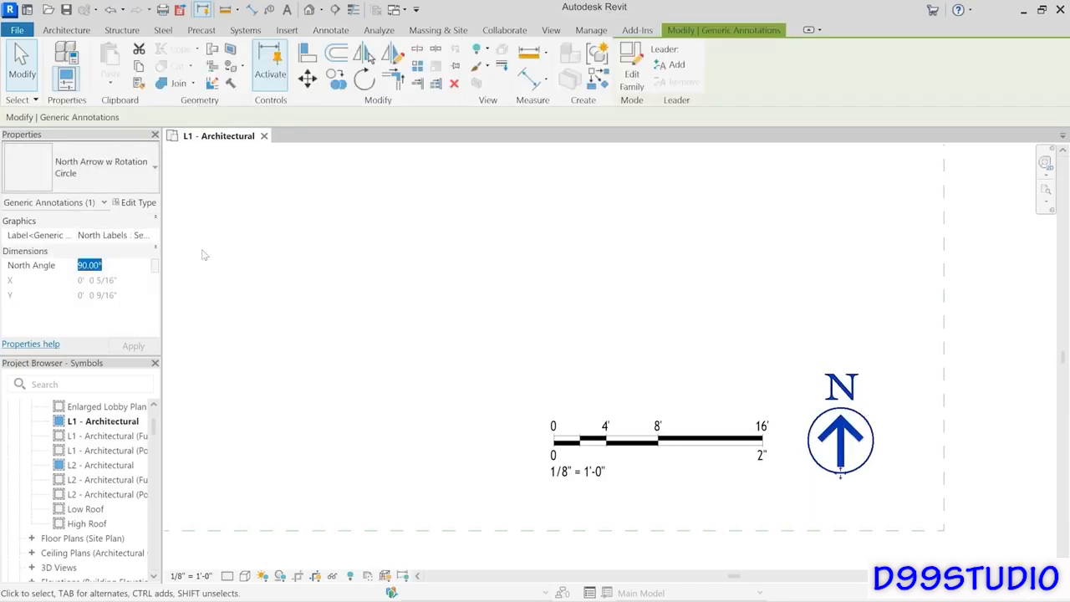
{"action": "left_click", "coordinate": [570, 469]}
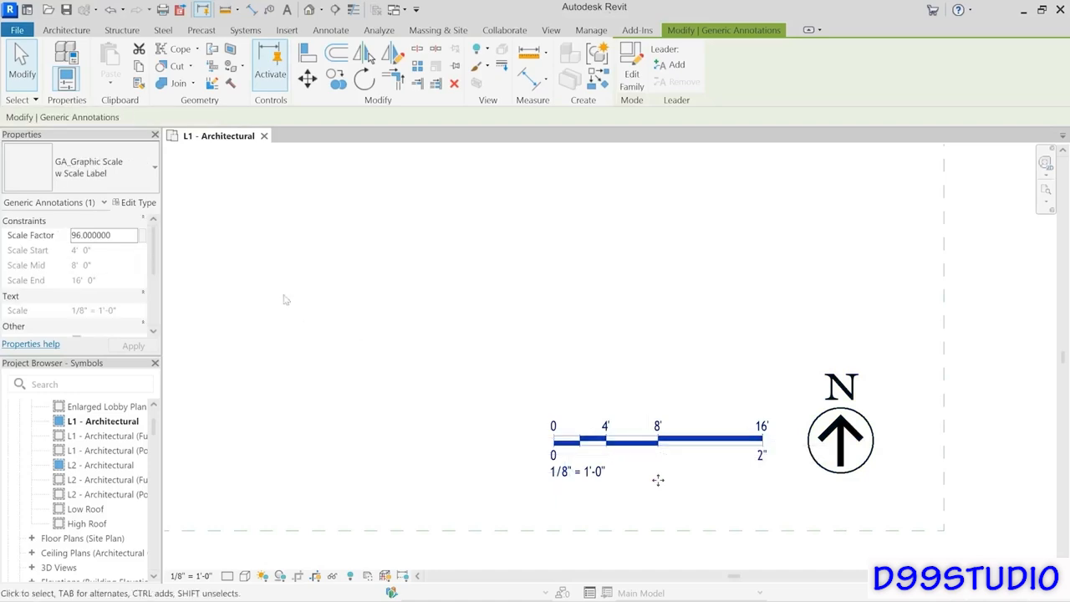
{"action": "left_click", "coordinate": [122, 238]}
{"action": "left_click", "coordinate": [565, 281]}
{"action": "left_click", "coordinate": [862, 441]}
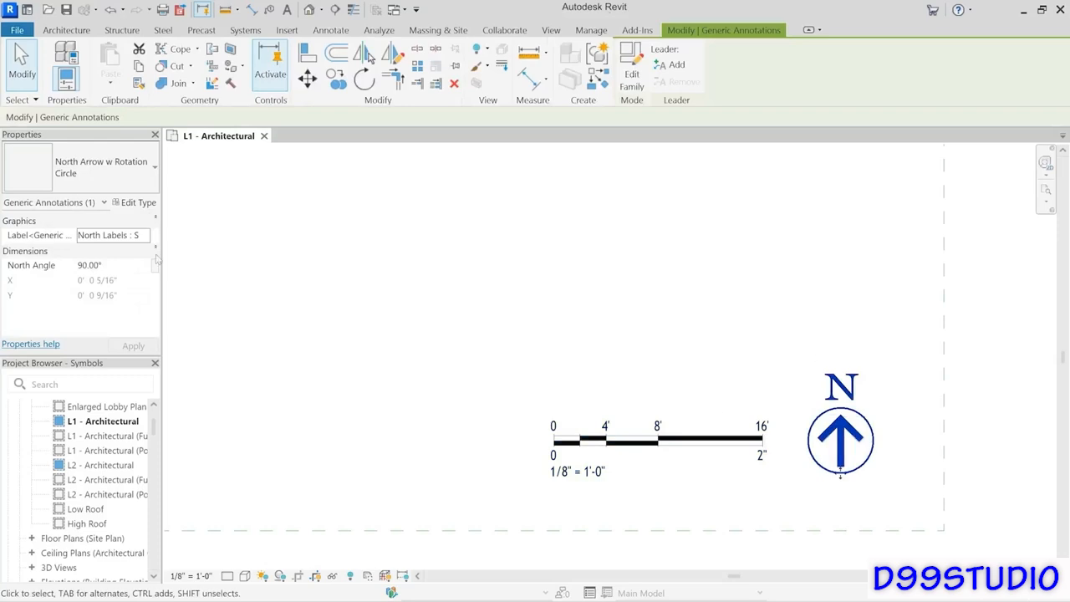
{"action": "left_click", "coordinate": [122, 269]}
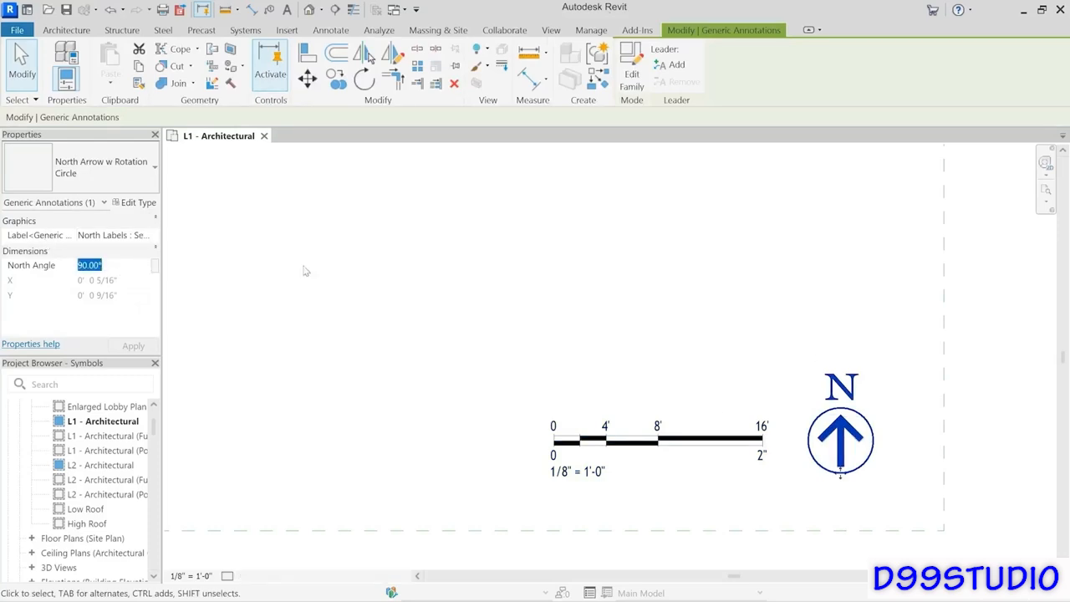
{"action": "left_click", "coordinate": [501, 303]}
{"action": "scroll", "coordinate": [501, 304], "scroll_direction": "down", "scroll_amount": 3}
{"action": "middle_click_drag", "start_coordinate": [505, 323], "coordinate": [727, 422]}
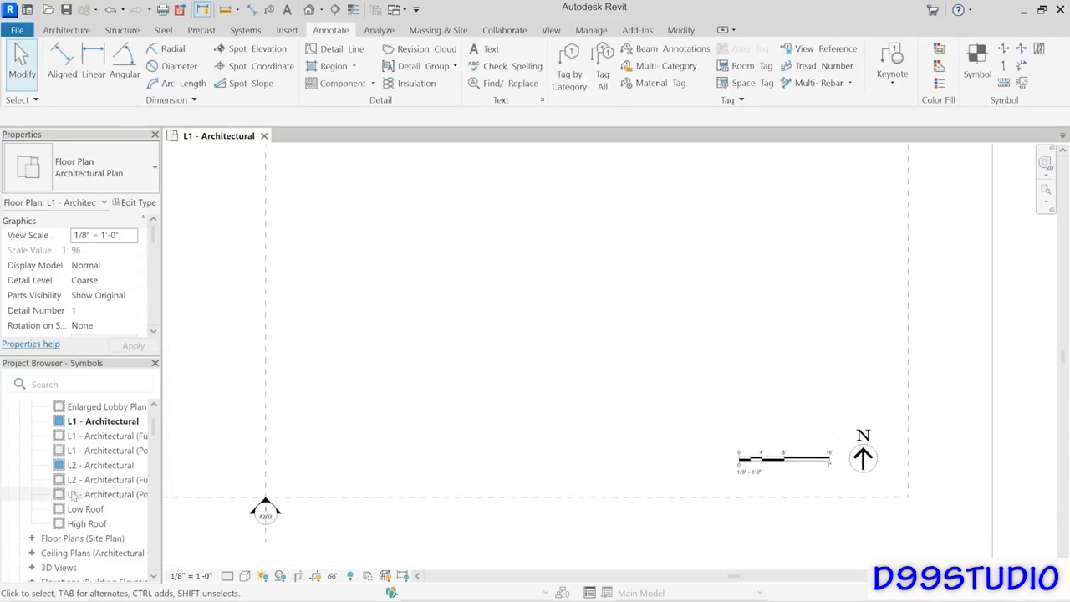
Step: Open the Site view under Floor Plans (Site Plan)
{"action": "left_click", "coordinate": [32, 539]}
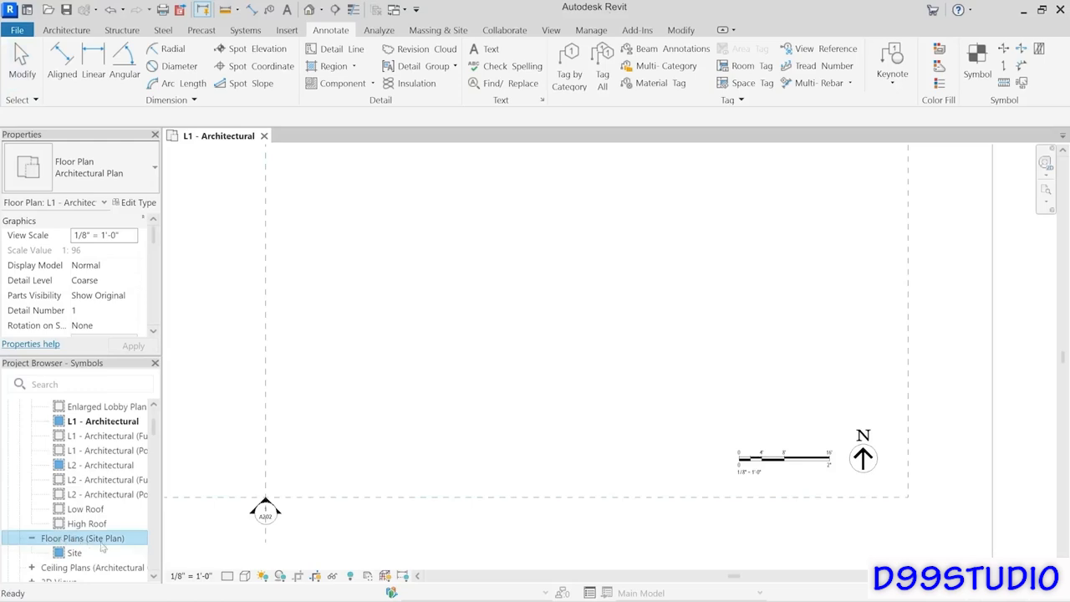
{"action": "double_click", "coordinate": [75, 553]}
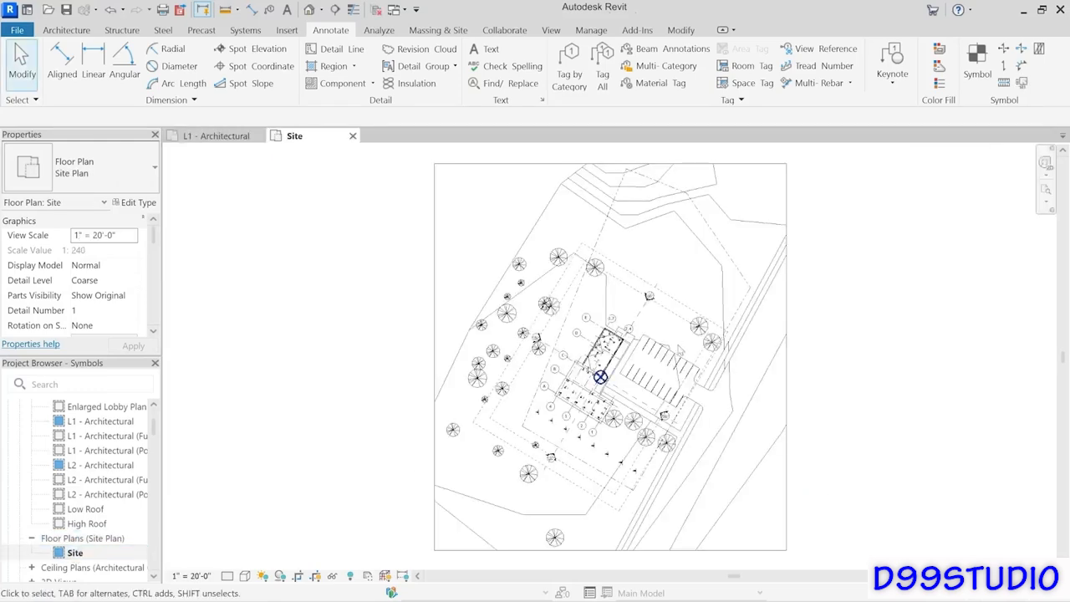
{"action": "scroll", "coordinate": [620, 376], "scroll_direction": "up", "scroll_amount": 5}
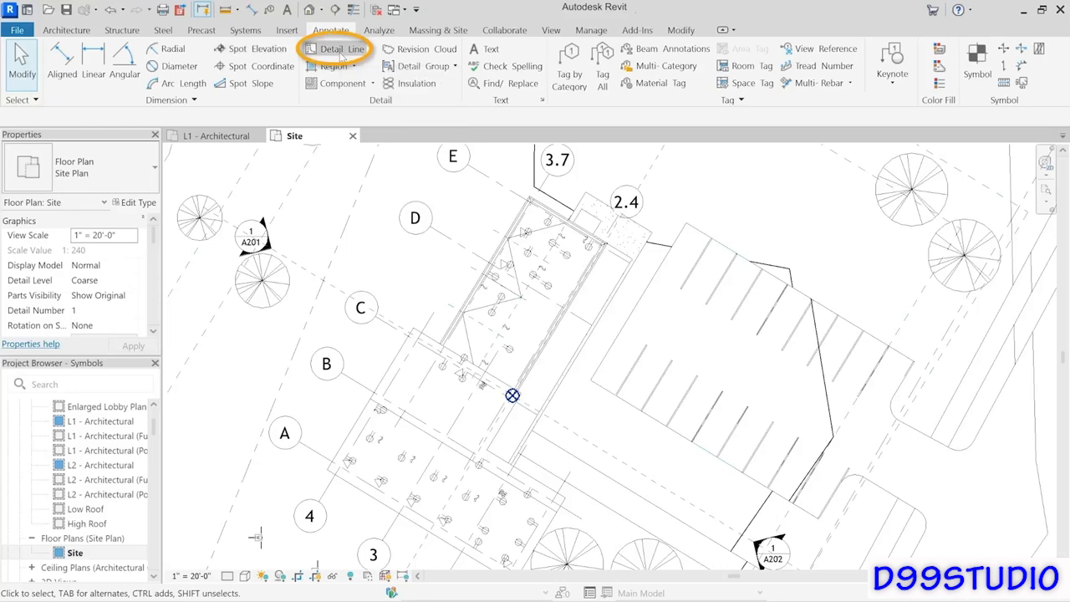
Step: Draw a Thin Lines detail line from the project base point toward grid bubble 2.4, parallel to the building wing
{"action": "left_click", "coordinate": [338, 50]}
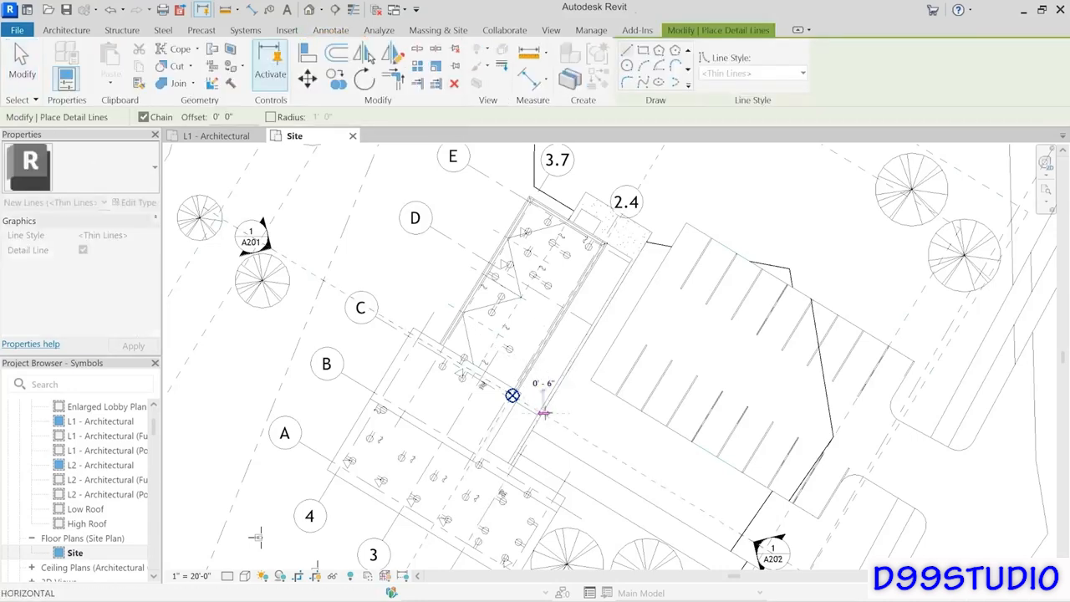
{"action": "left_click", "coordinate": [512, 396]}
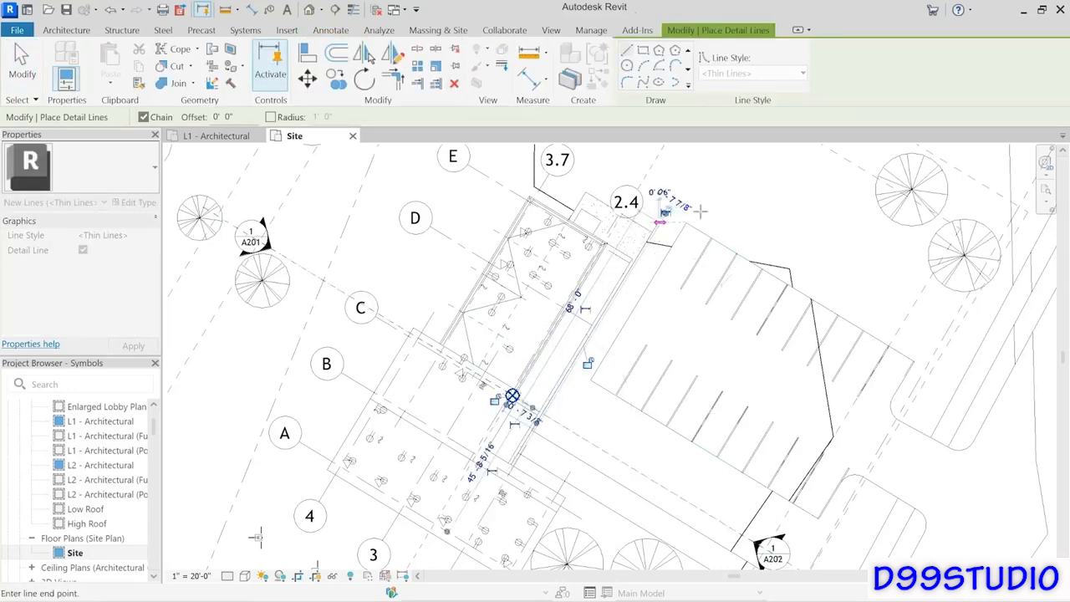
{"action": "left_click", "coordinate": [662, 219]}
{"action": "left_click", "coordinate": [22, 63]}
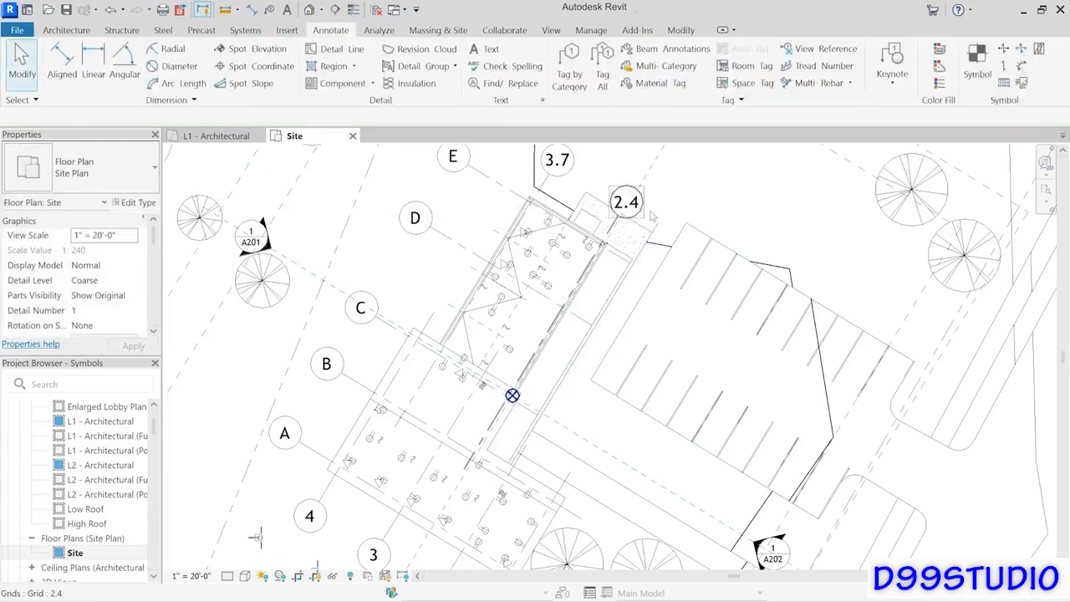
Step: Cut the angled detail line from the Site view and paste it into the L1 - Architectural plan above the graphic scale
{"action": "left_click", "coordinate": [660, 231]}
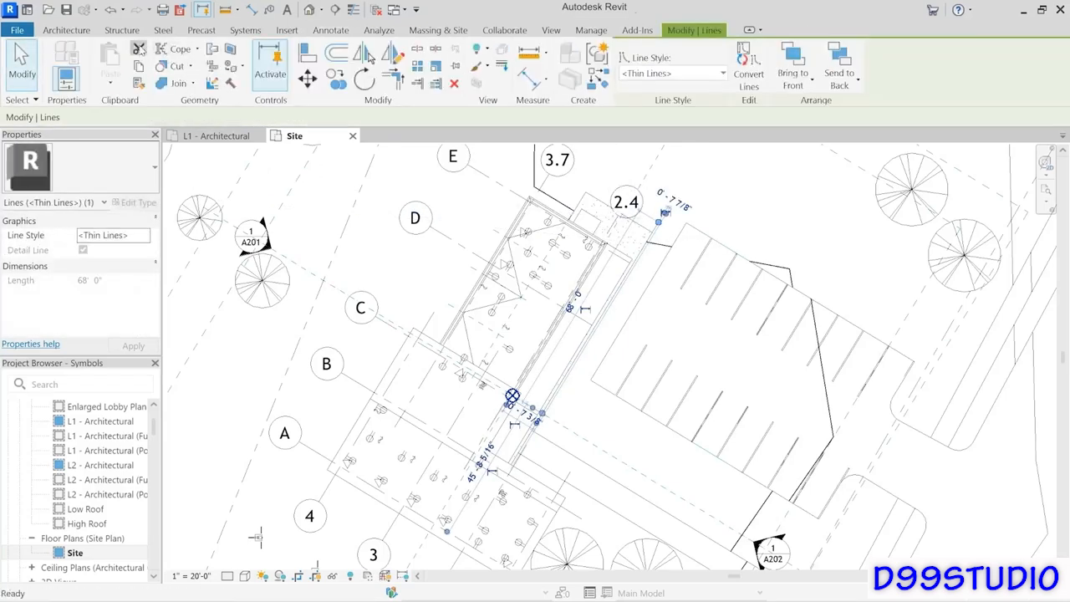
{"action": "key", "text": "Escape"}
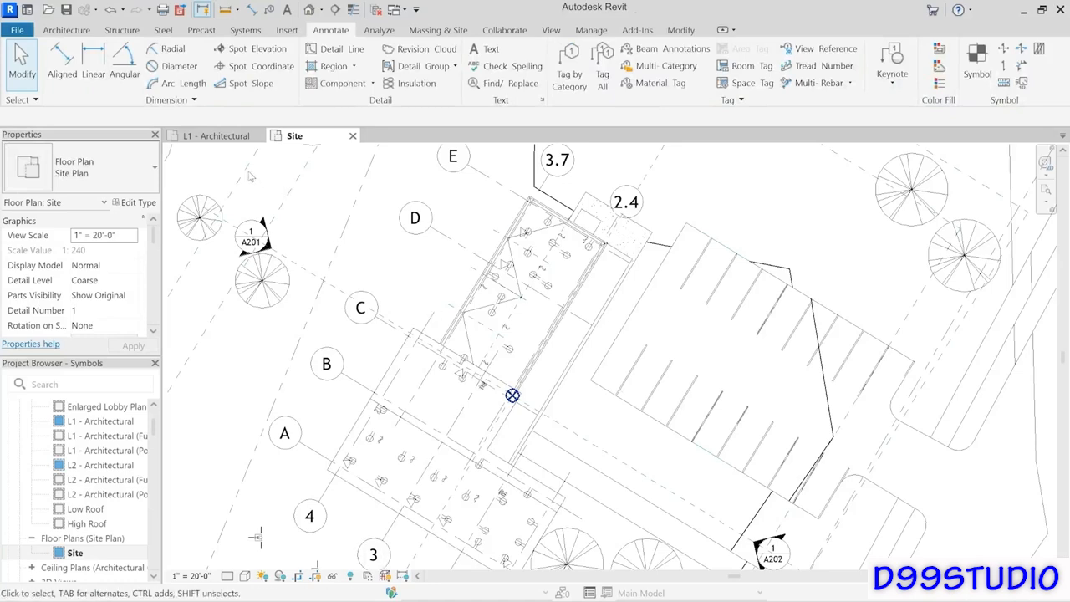
{"action": "left_click", "coordinate": [236, 142]}
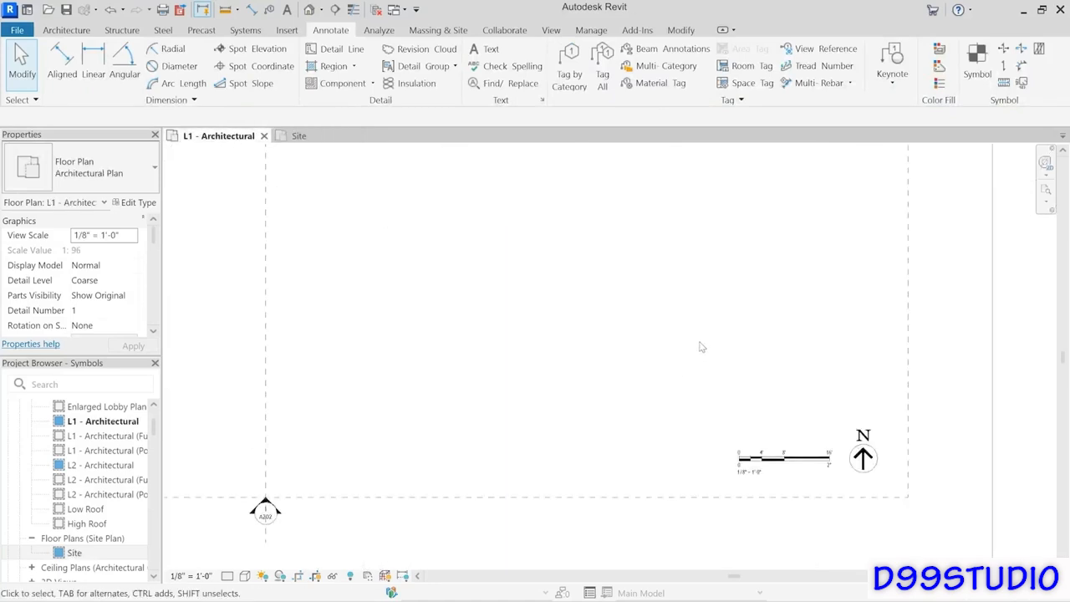
{"action": "key", "text": "ctrl+v"}
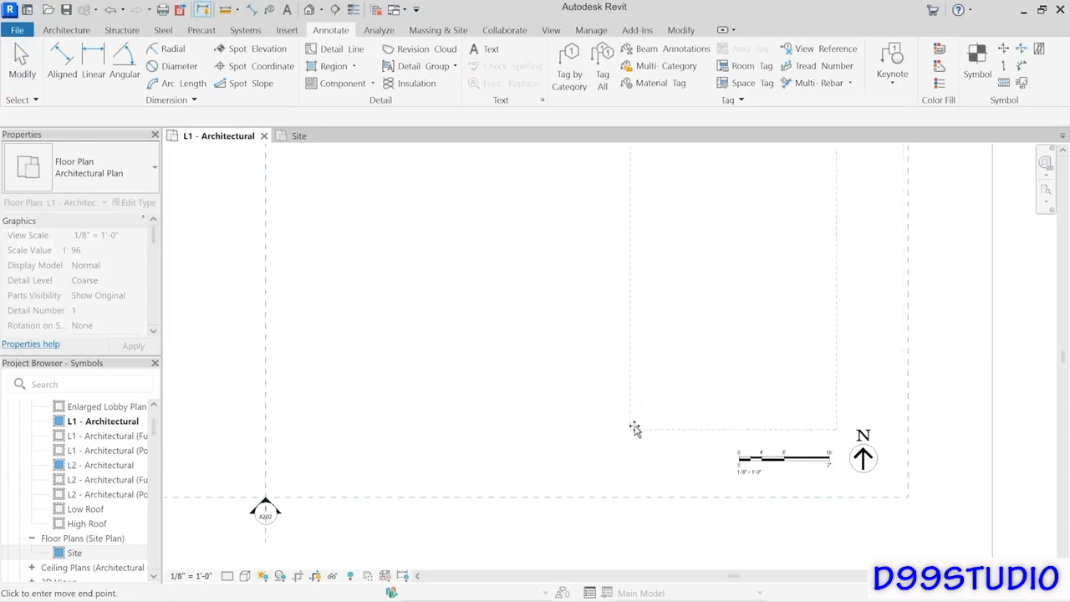
{"action": "left_click", "coordinate": [679, 402]}
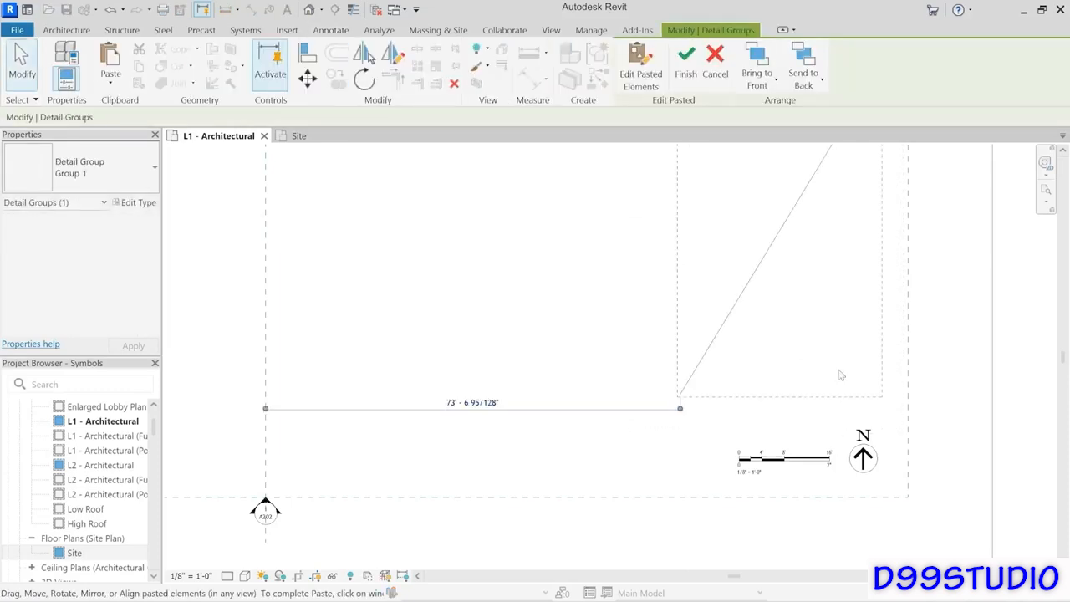
{"action": "scroll", "coordinate": [838, 367], "scroll_direction": "down", "scroll_amount": 2}
{"action": "mouse_move", "coordinate": [840, 357]}
{"action": "middle_mouse_down"}
{"action": "mouse_move", "coordinate": [728, 432]}
{"action": "mouse_move", "coordinate": [724, 452]}
{"action": "middle_mouse_up"}
{"action": "left_click", "coordinate": [883, 341]}
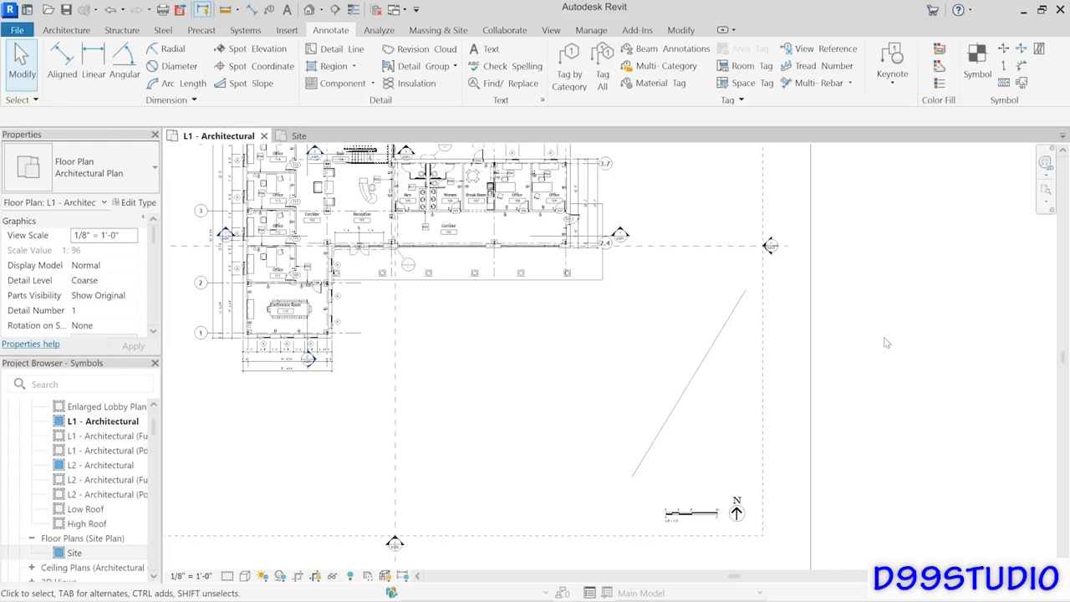
Step: Measure the angle between the Center (North/South) reference plane and the pasted detail line with an angular dimension
{"action": "left_click", "coordinate": [124, 77]}
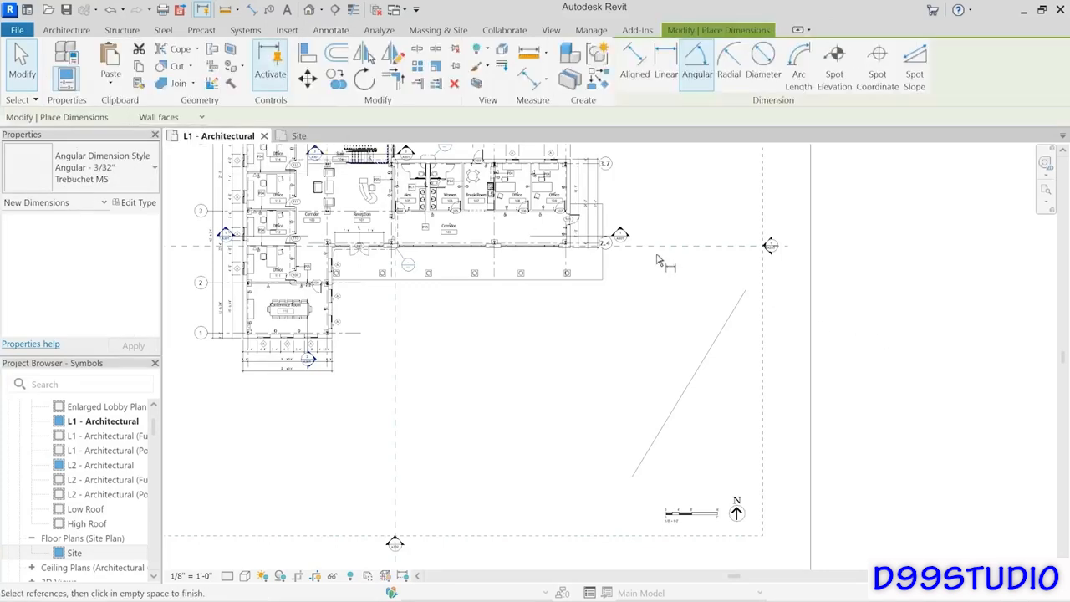
{"action": "left_click", "coordinate": [681, 248]}
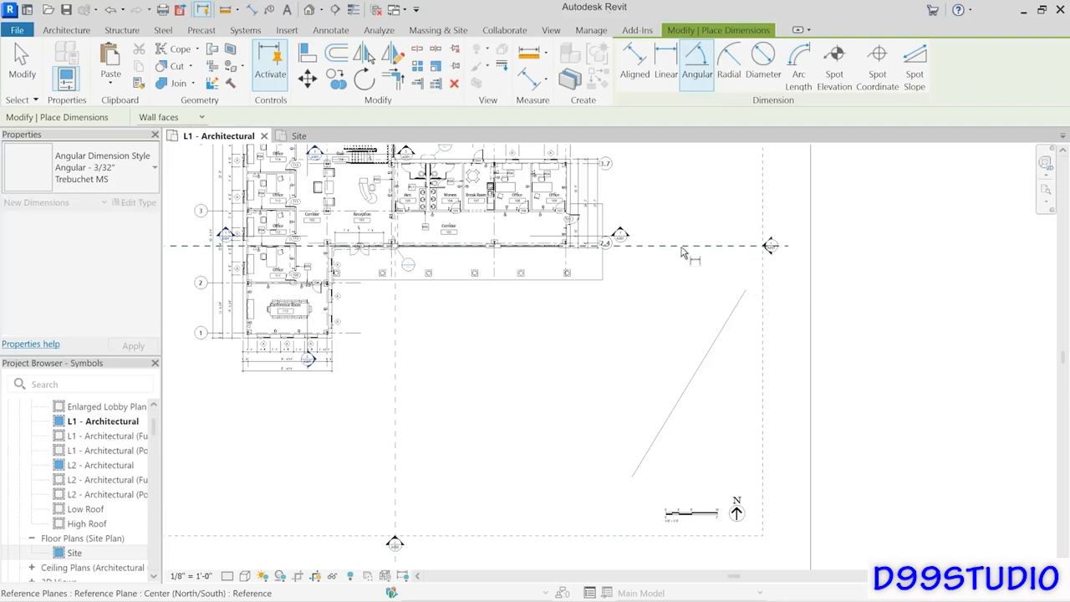
{"action": "left_click", "coordinate": [724, 321]}
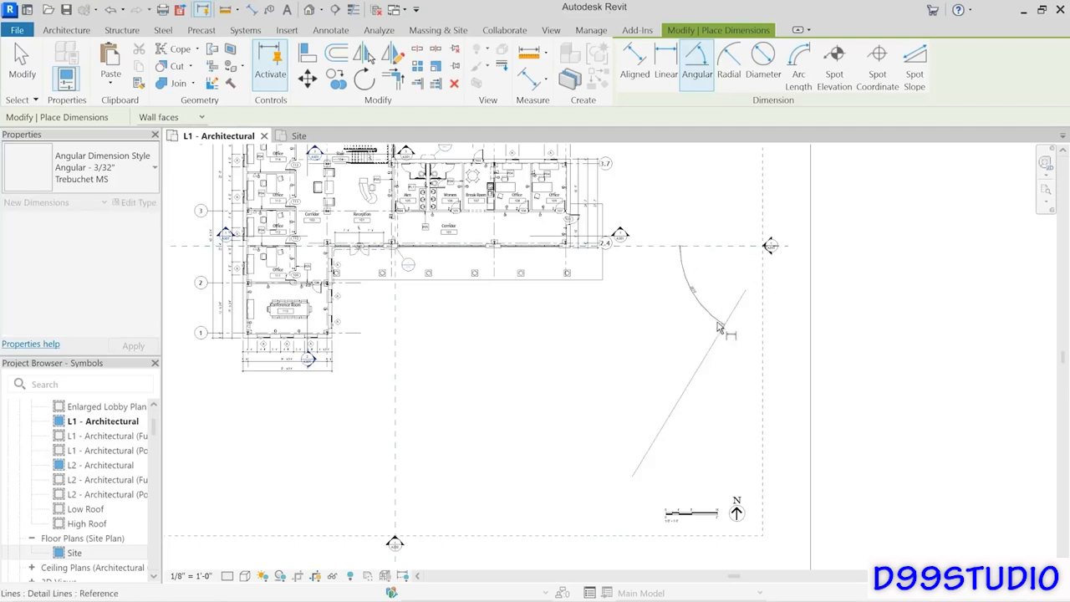
{"action": "left_click", "coordinate": [717, 327]}
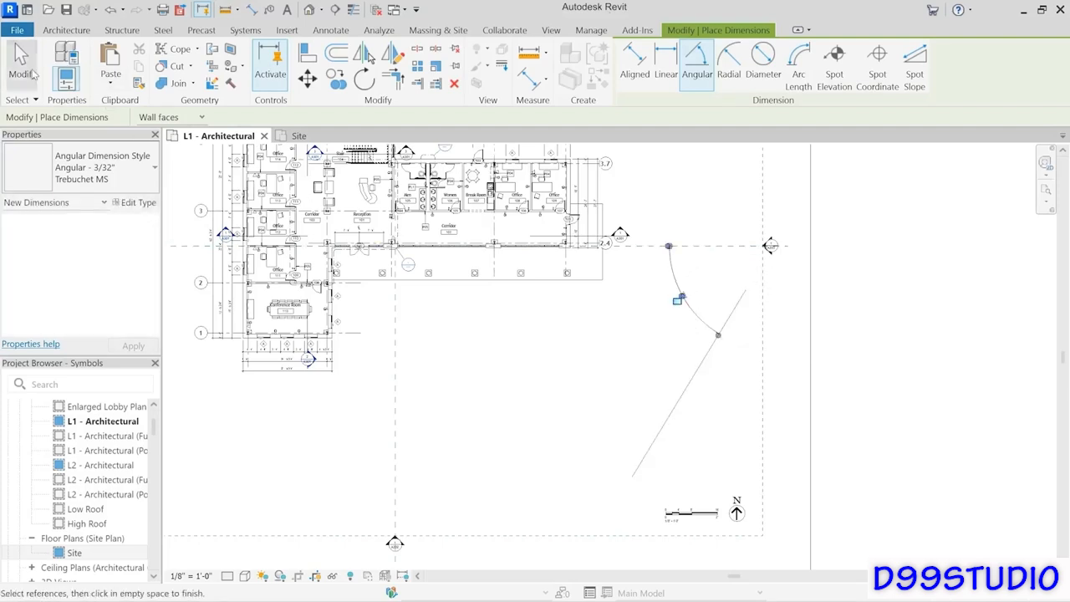
{"action": "left_click", "coordinate": [32, 74]}
{"action": "scroll", "coordinate": [650, 308], "scroll_direction": "up", "scroll_amount": 5}
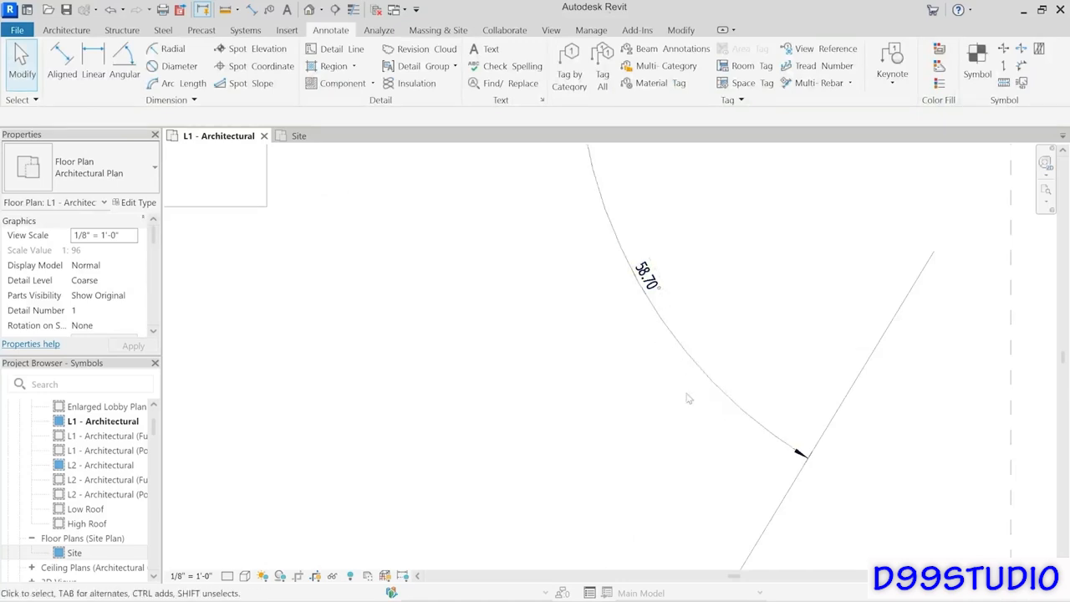
Step: Set the North Angle of the L1 - Architectural plan's north arrow to 59°
{"action": "scroll", "coordinate": [693, 404], "scroll_direction": "down", "scroll_amount": 3}
{"action": "middle_click_drag", "start_coordinate": [710, 426], "coordinate": [641, 288]}
{"action": "middle_click_drag", "start_coordinate": [689, 362], "coordinate": [708, 233]}
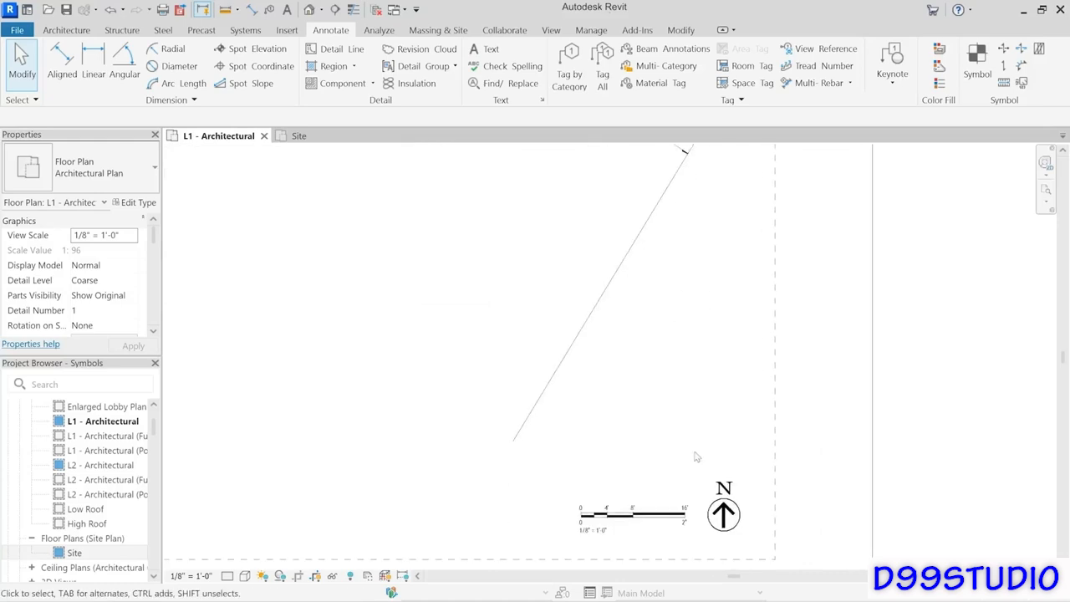
{"action": "left_click", "coordinate": [712, 493]}
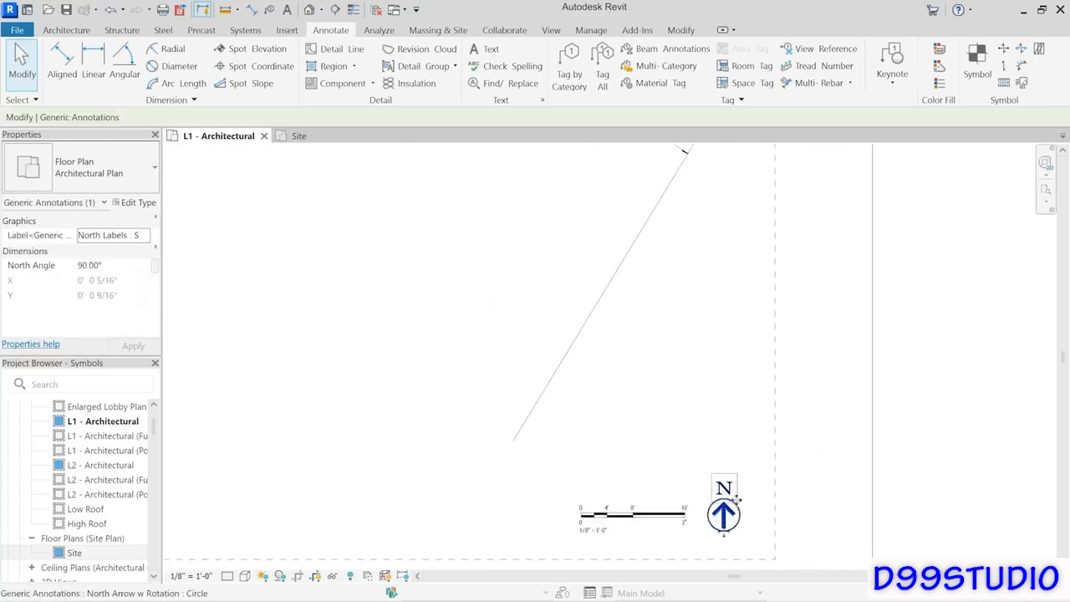
{"action": "left_click", "coordinate": [123, 267]}
{"action": "type", "text": "59"}
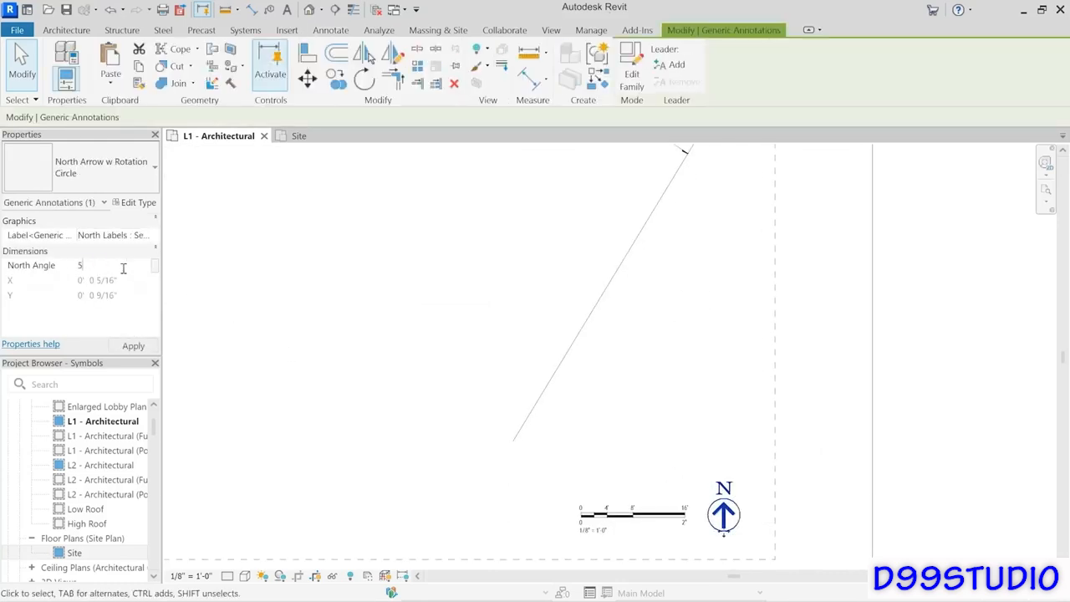
{"action": "key", "text": "Return"}
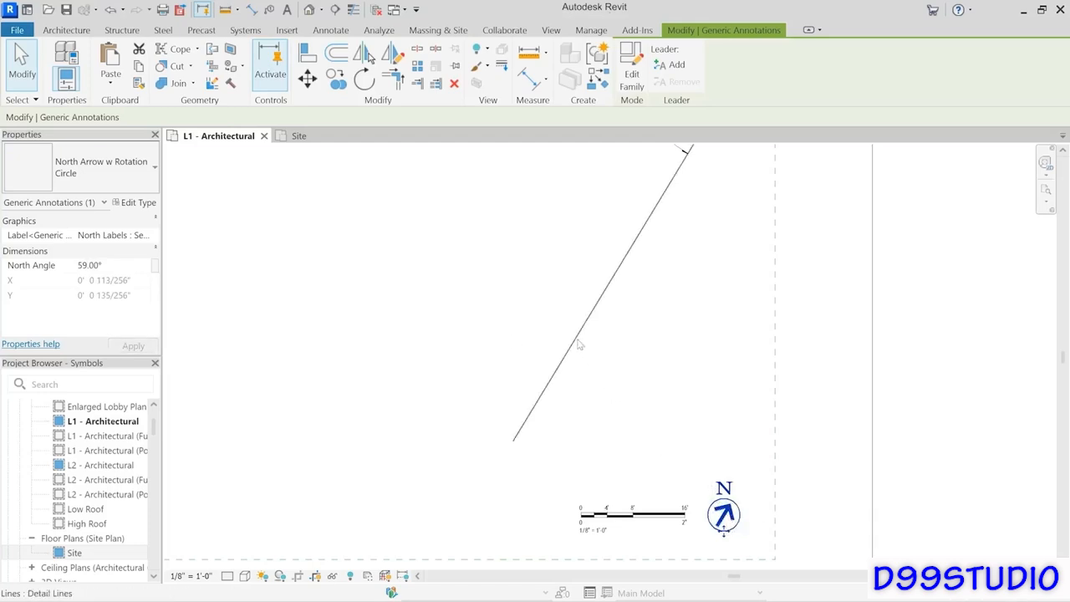
Step: Delete the pasted angled detail line together with its angular dimension
{"action": "scroll", "coordinate": [667, 396], "scroll_direction": "down", "scroll_amount": 5}
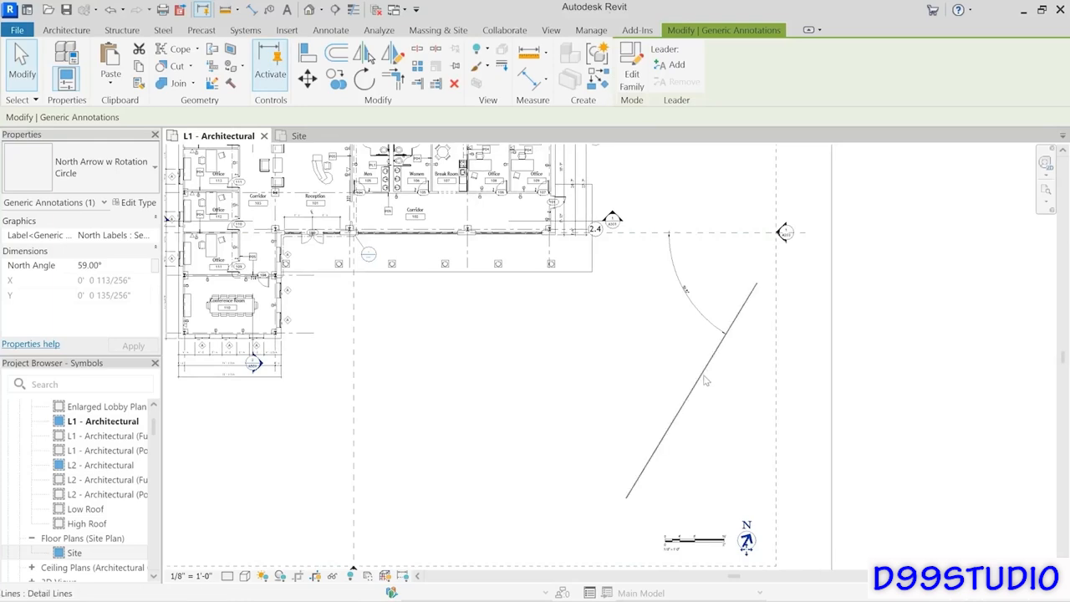
{"action": "left_click", "coordinate": [706, 384]}
{"action": "key", "text": "Delete"}
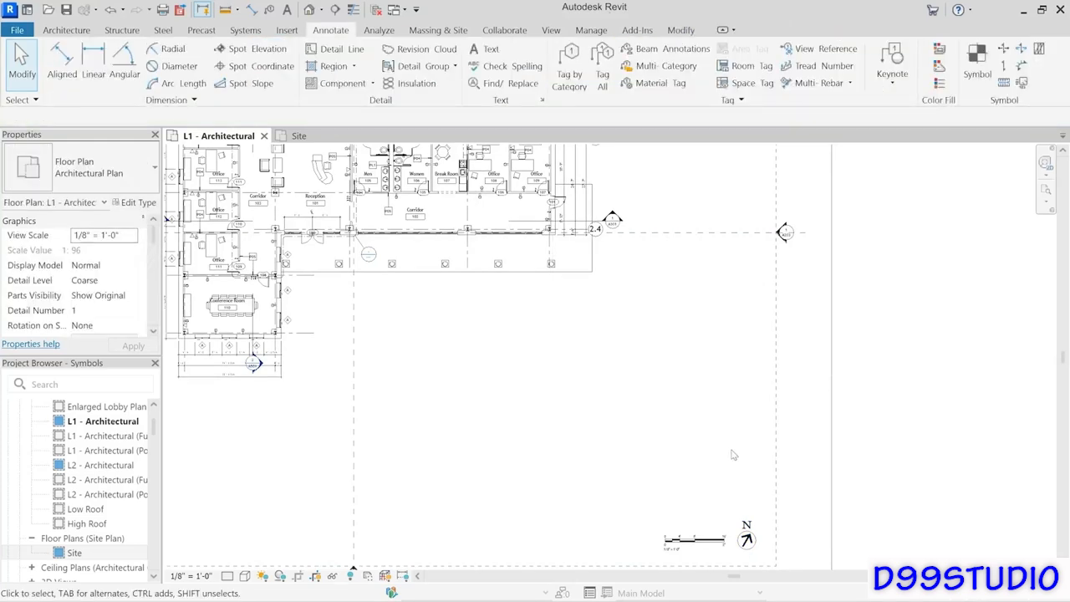
Step: Change the L1 - Architectural view scale to 1/4" = 1'-0"
{"action": "middle_click_drag", "start_coordinate": [775, 446], "coordinate": [858, 342]}
{"action": "scroll", "coordinate": [759, 454], "scroll_direction": "up", "scroll_amount": 1}
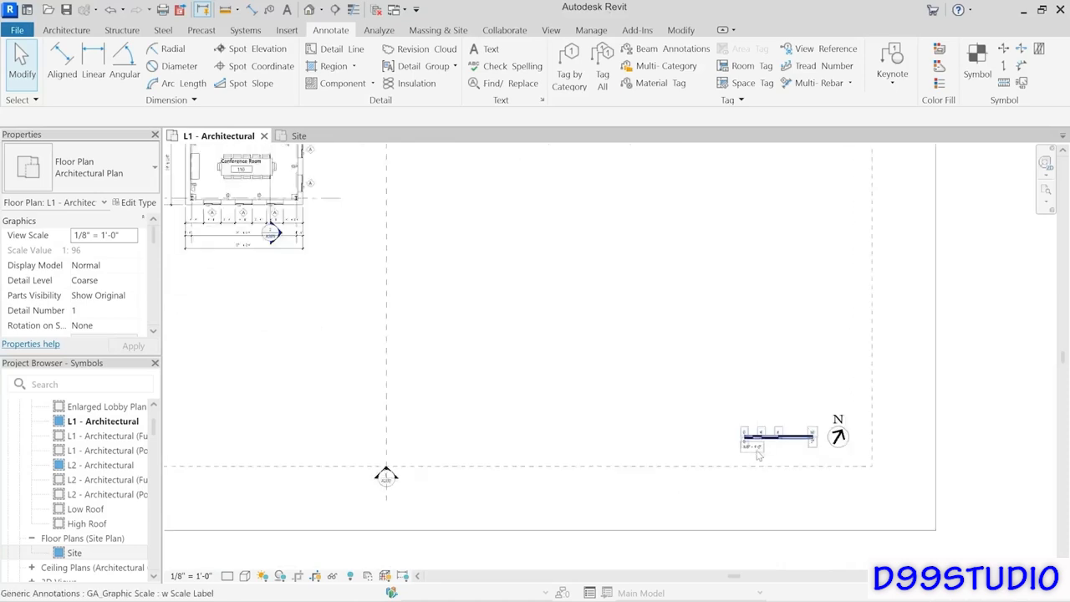
{"action": "scroll", "coordinate": [759, 454], "scroll_direction": "up", "scroll_amount": 3}
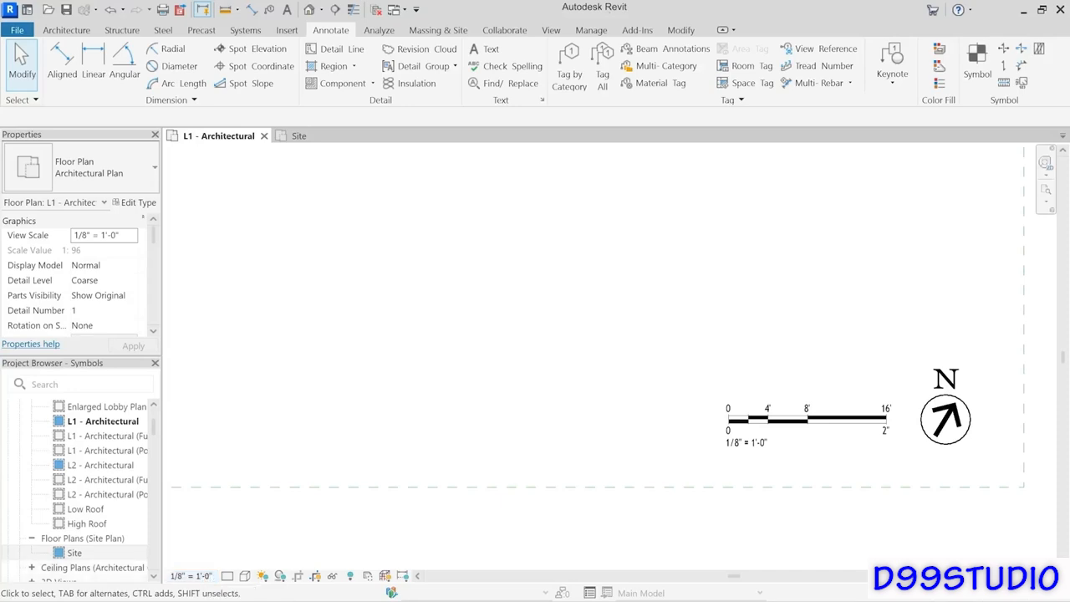
{"action": "left_click", "coordinate": [191, 576]}
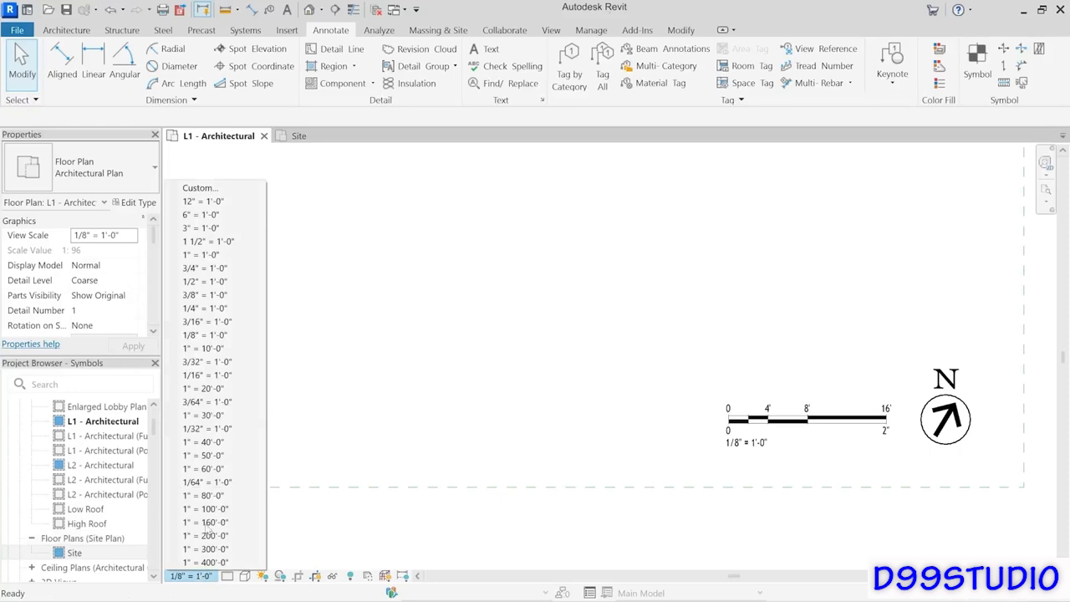
{"action": "left_click", "coordinate": [224, 308]}
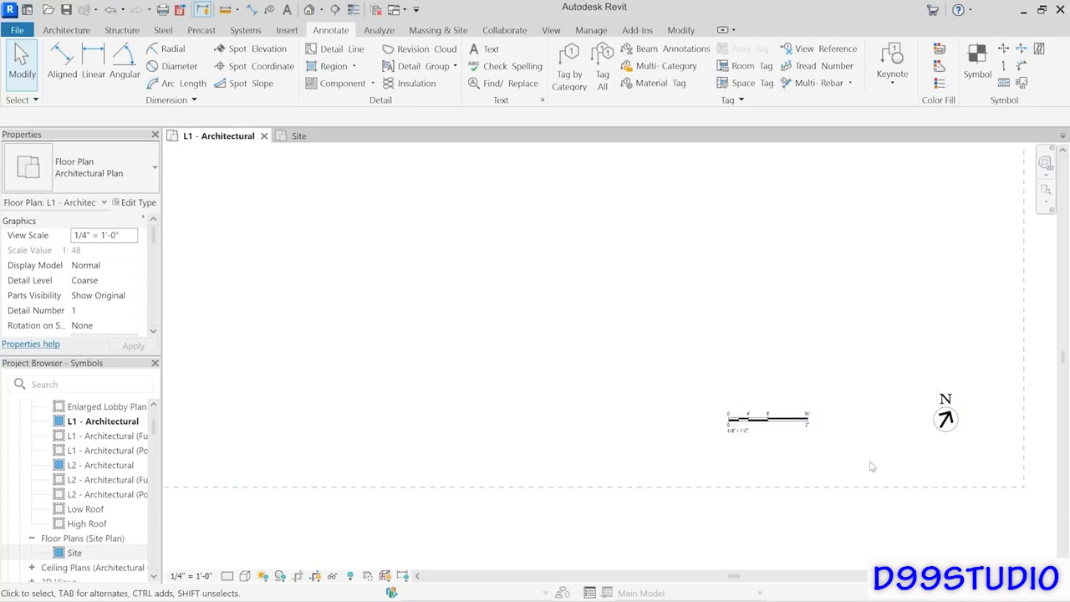
Step: Set the Scale Factor of the graphic scale symbol to 48
{"action": "scroll", "coordinate": [750, 432], "scroll_direction": "up", "scroll_amount": 3}
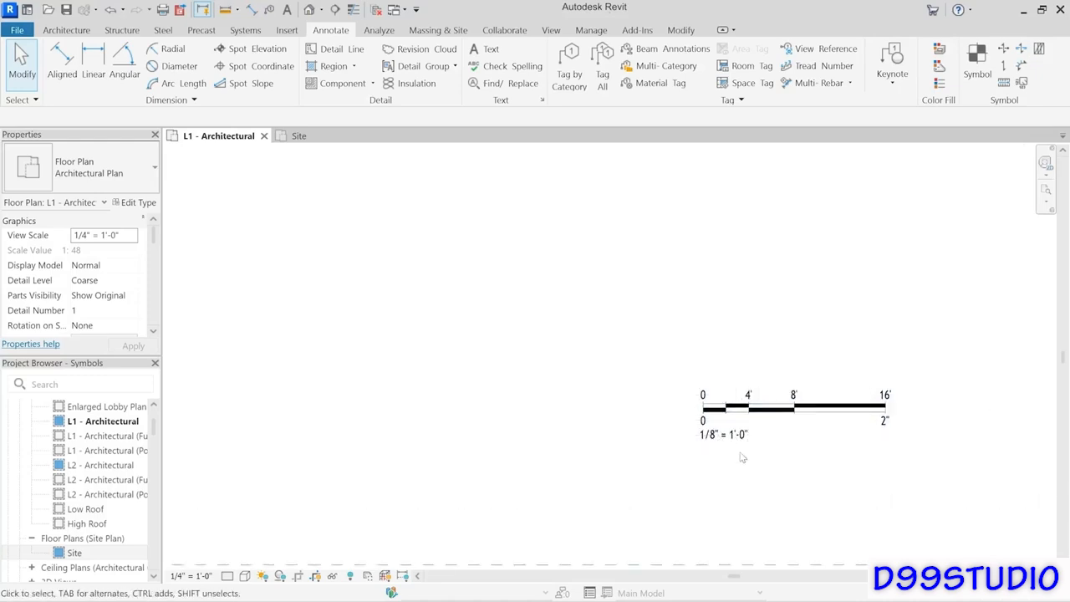
{"action": "left_click", "coordinate": [794, 441]}
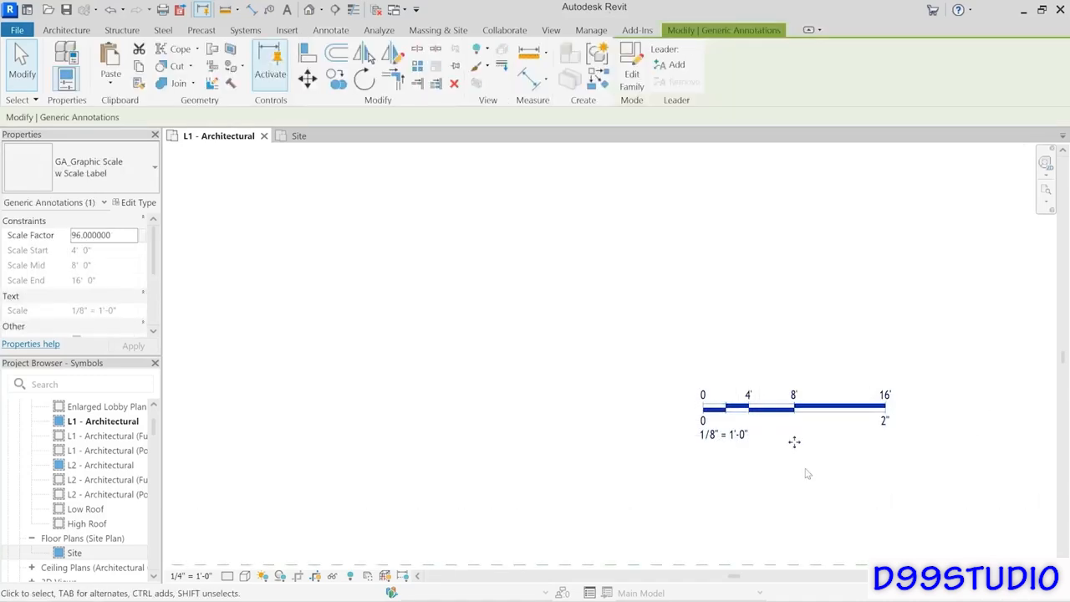
{"action": "left_click", "coordinate": [120, 236]}
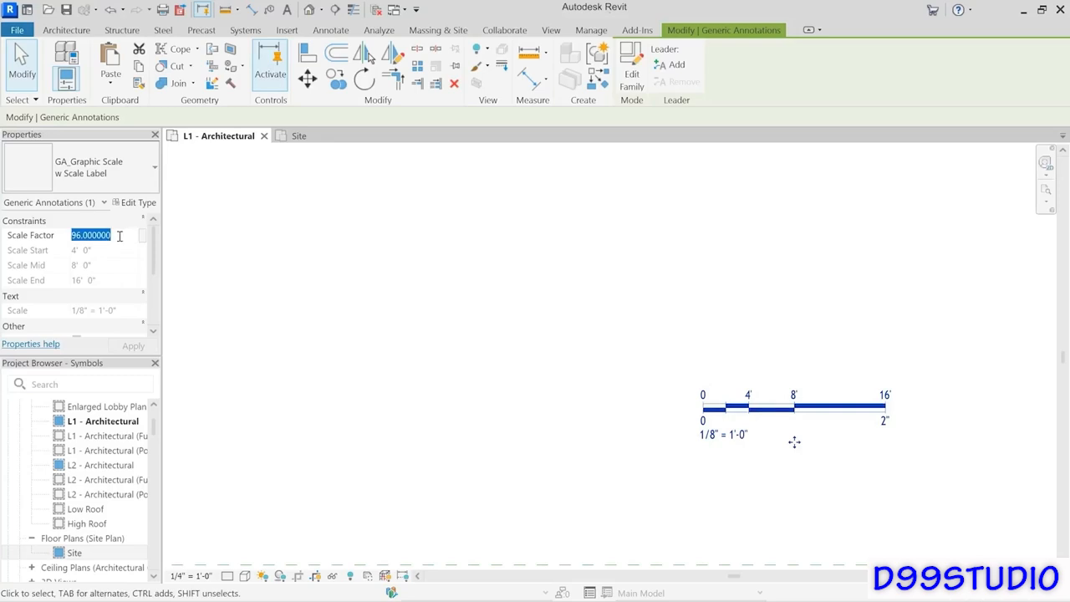
{"action": "type", "text": "48"}
{"action": "key", "text": "Return"}
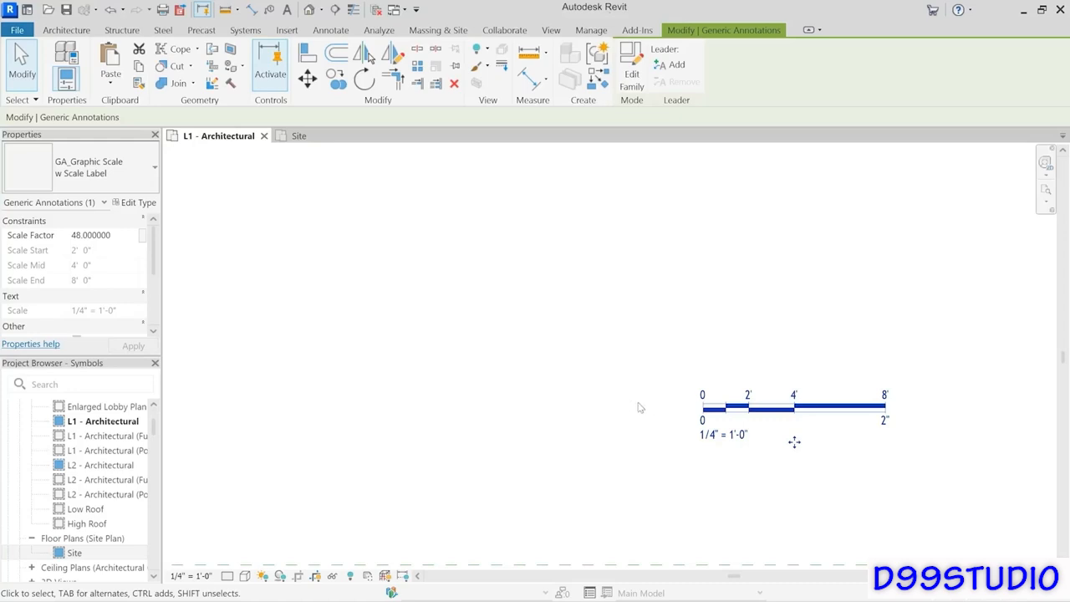
Step: Undo the graphic scale factor edit and the view scale change
{"action": "scroll", "coordinate": [629, 403], "scroll_direction": "down", "scroll_amount": 4}
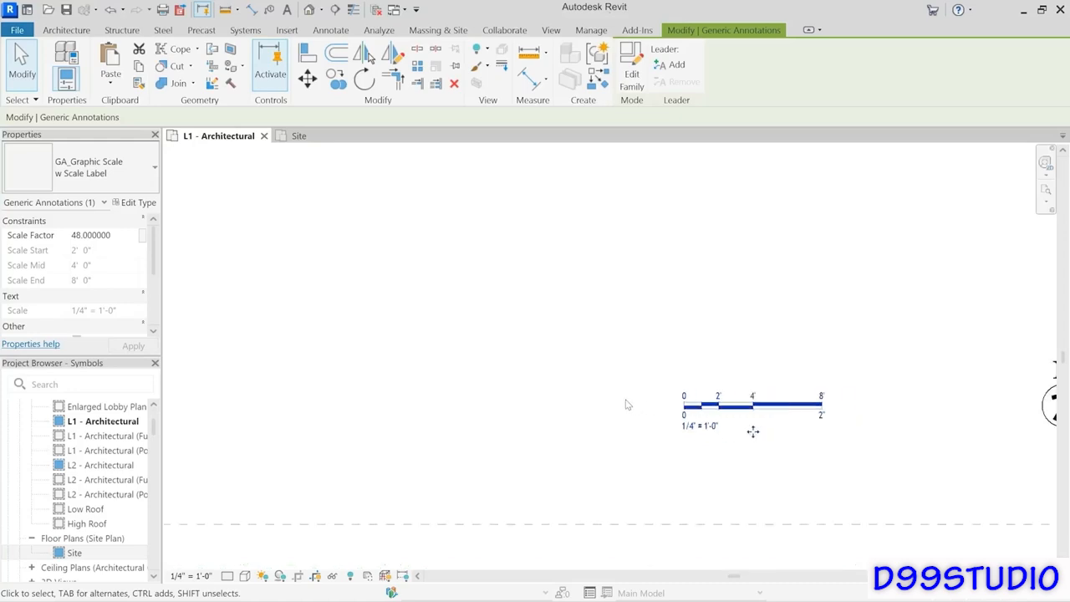
{"action": "left_click", "coordinate": [122, 10]}
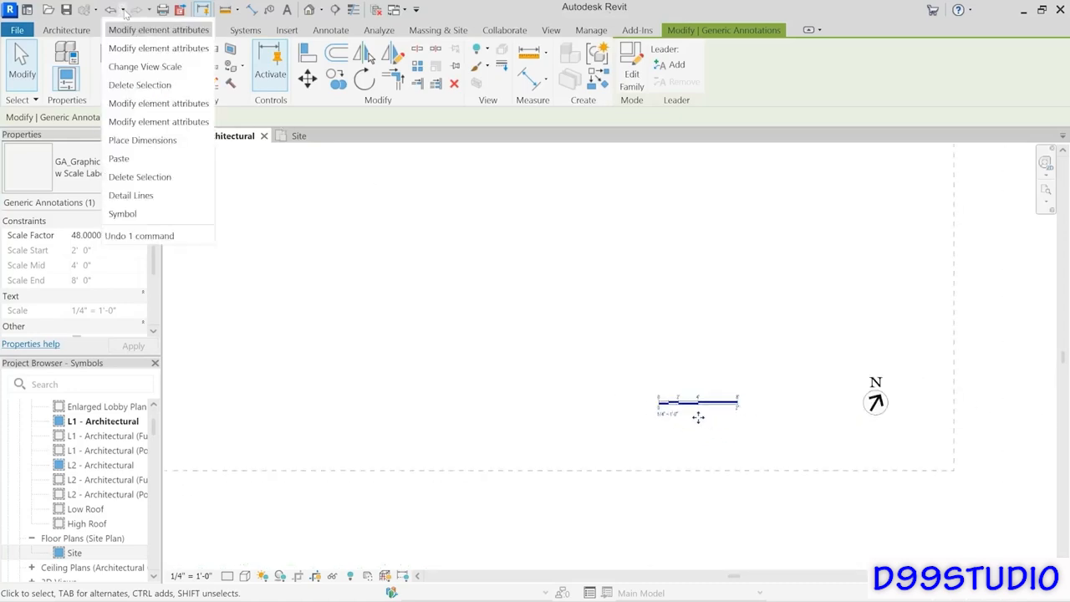
{"action": "left_click", "coordinate": [138, 68]}
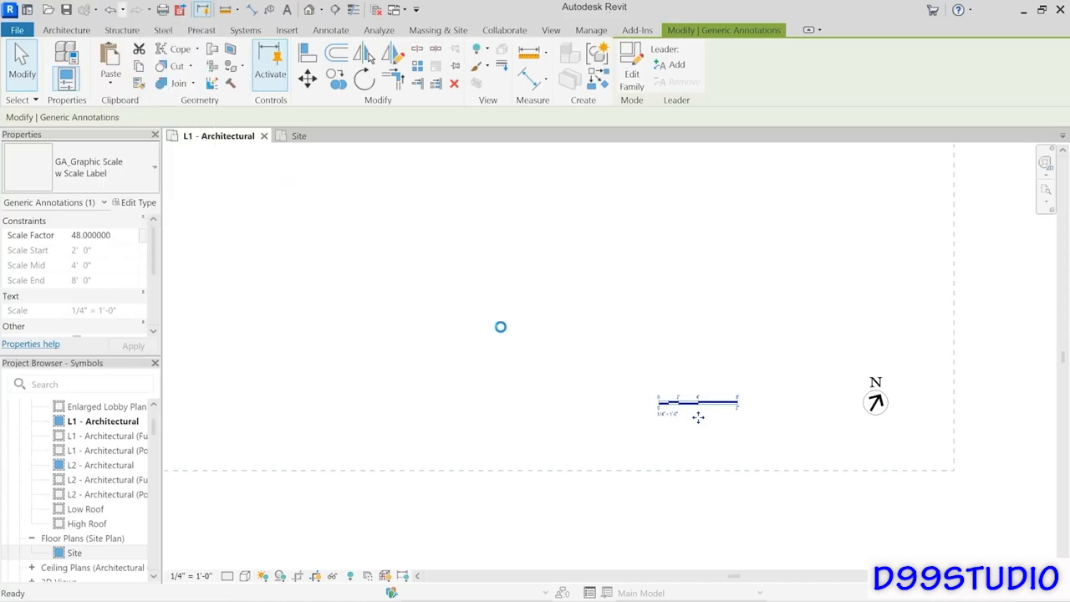
Step: Copy the graphic scale and north arrow from L1 - Architectural and paste them at the same location in L1 - Architectural (Furniture)
{"action": "scroll", "coordinate": [500, 444], "scroll_direction": "down", "scroll_amount": 4}
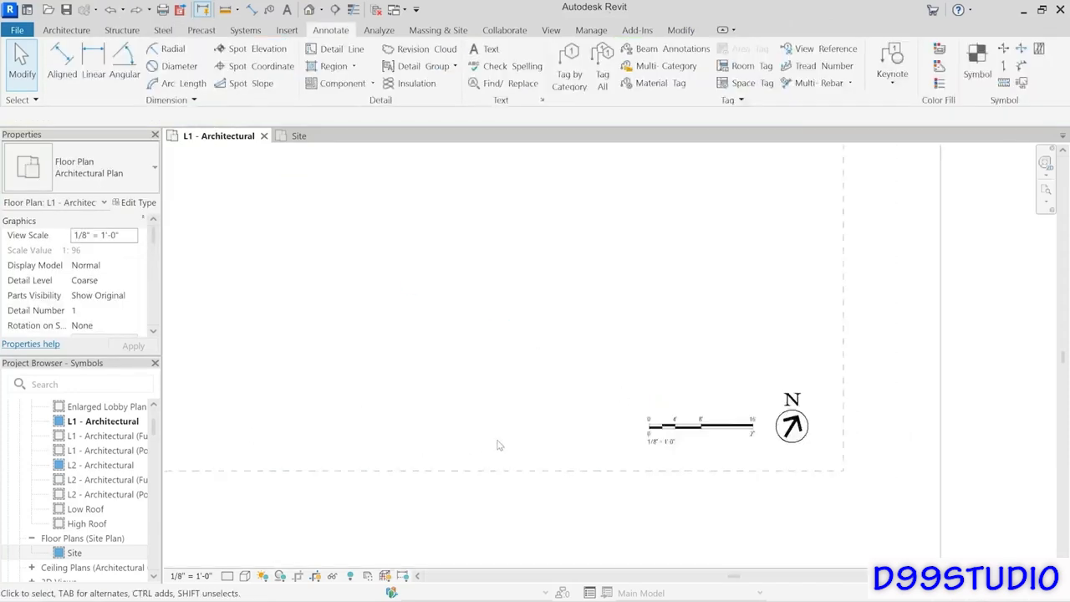
{"action": "middle_click_drag", "start_coordinate": [502, 356], "coordinate": [692, 436]}
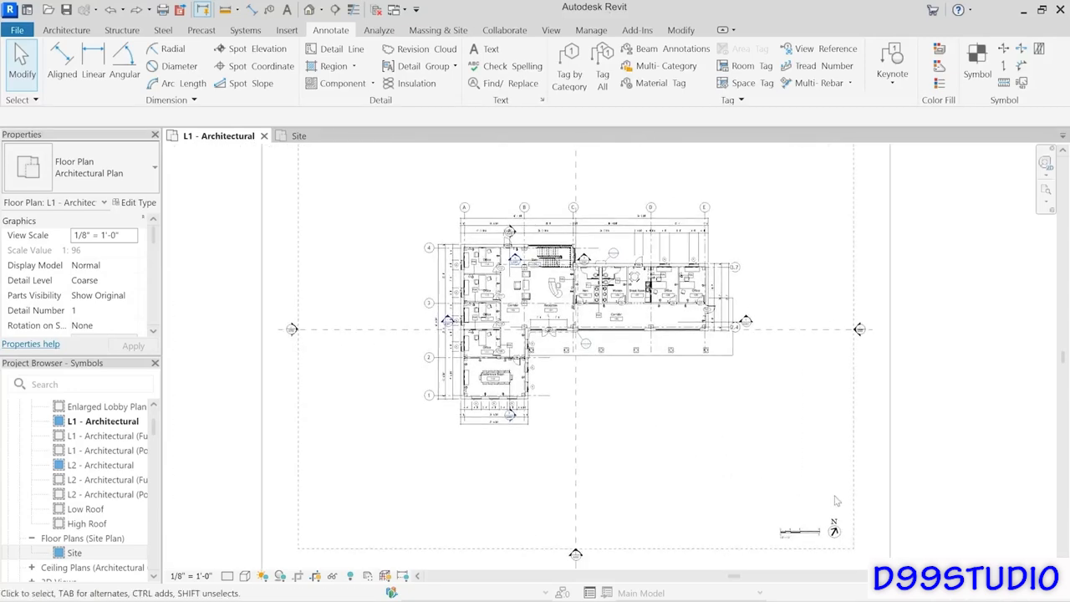
{"action": "left_click", "coordinate": [785, 535]}
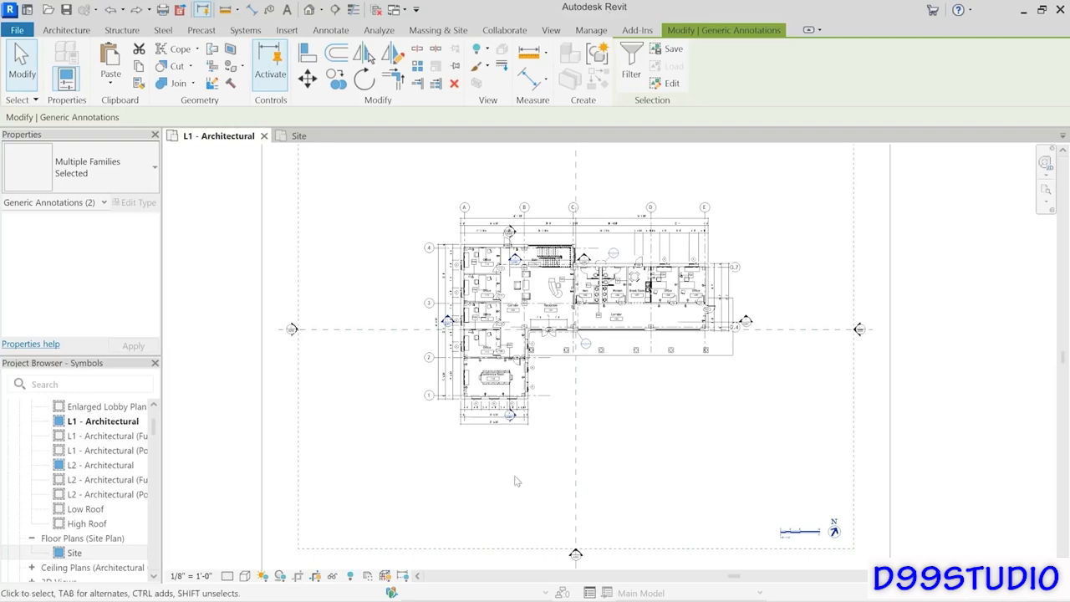
{"action": "double_click", "coordinate": [103, 438]}
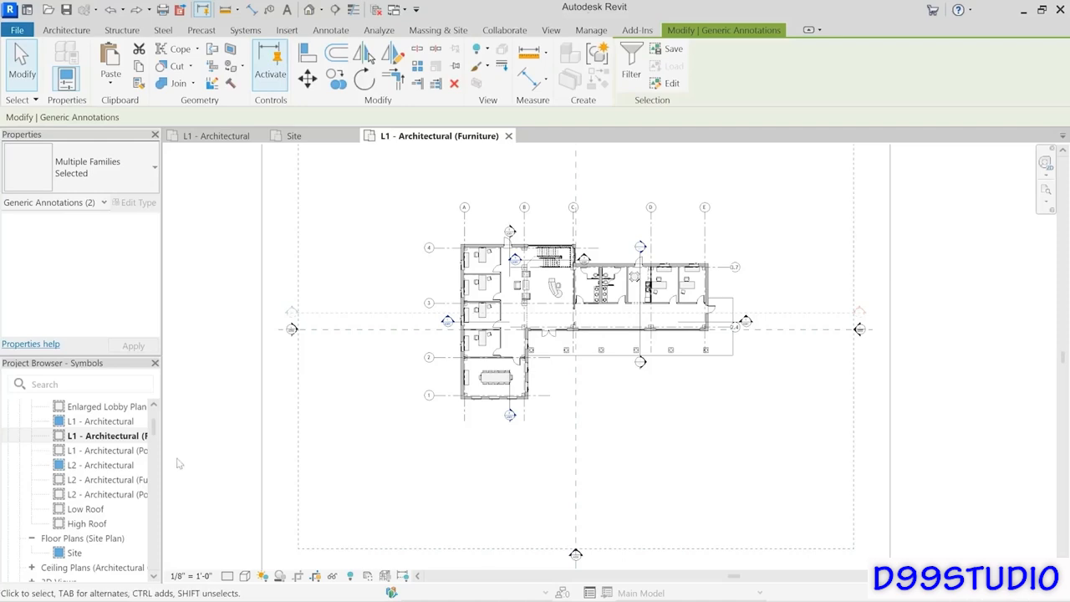
{"action": "left_click", "coordinate": [110, 82]}
{"action": "left_click", "coordinate": [143, 197]}
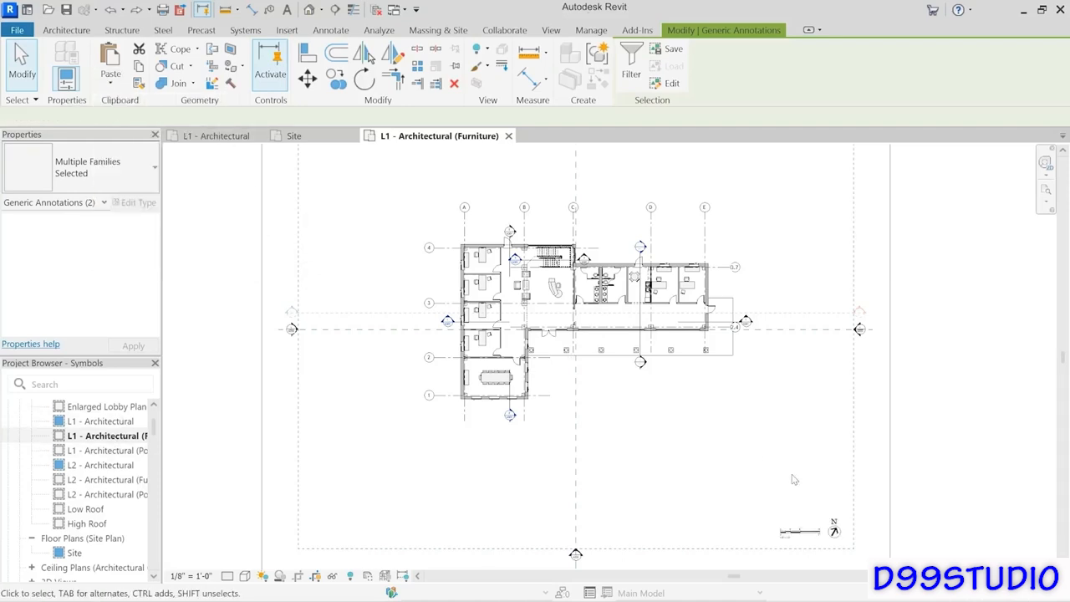
Step: Open the L1 - Architectural (Power) plan and set its north arrow's North Angle to 59°
{"action": "double_click", "coordinate": [109, 450]}
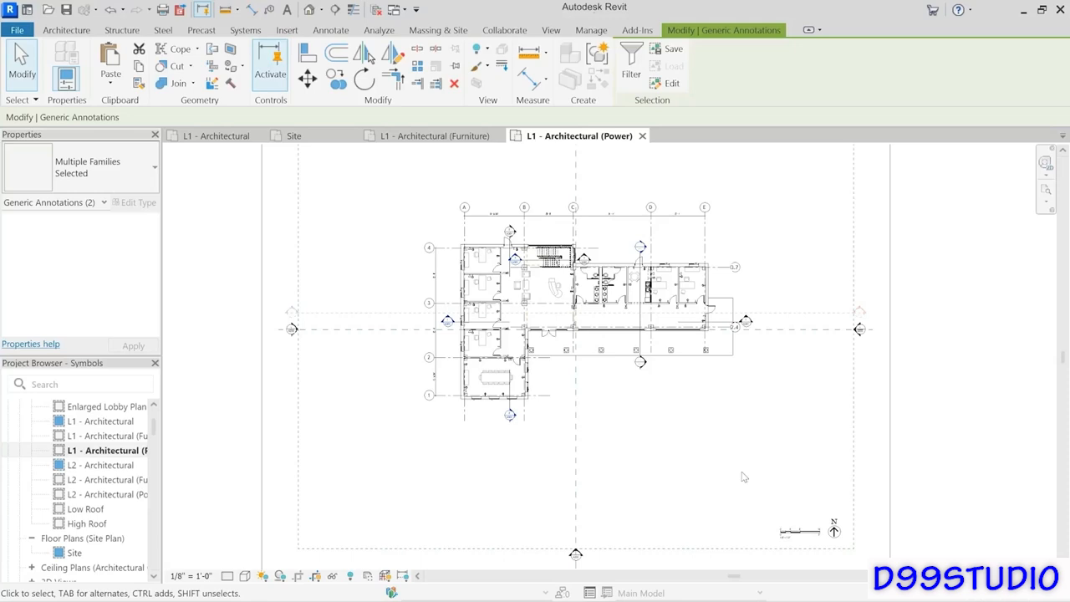
{"action": "left_click_drag", "start_coordinate": [841, 497], "coordinate": [787, 533]}
{"action": "left_click", "coordinate": [832, 562]}
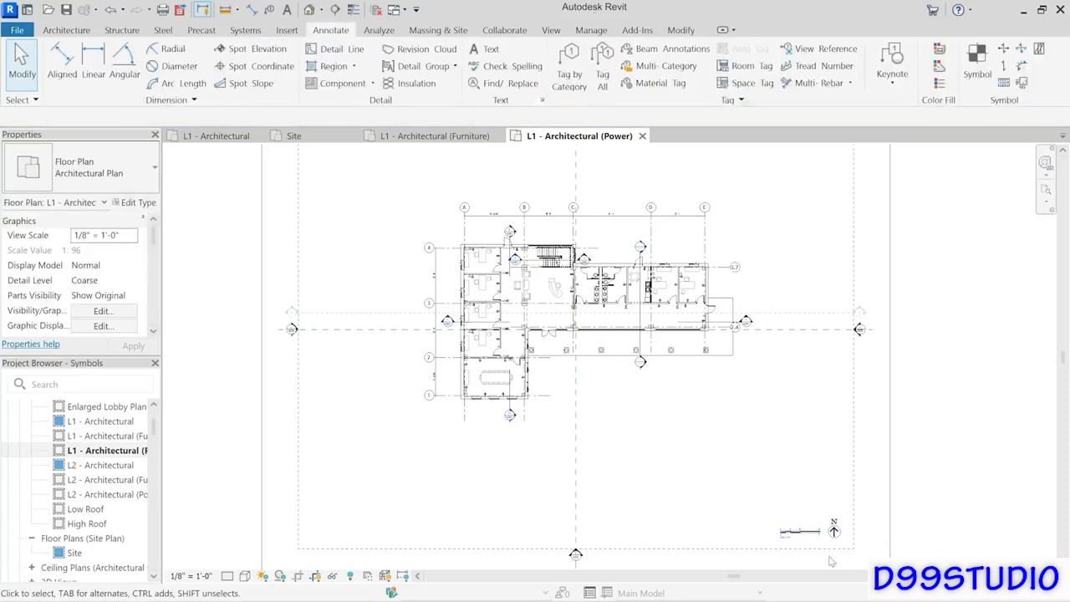
{"action": "scroll", "coordinate": [832, 562], "scroll_direction": "up", "scroll_amount": 5}
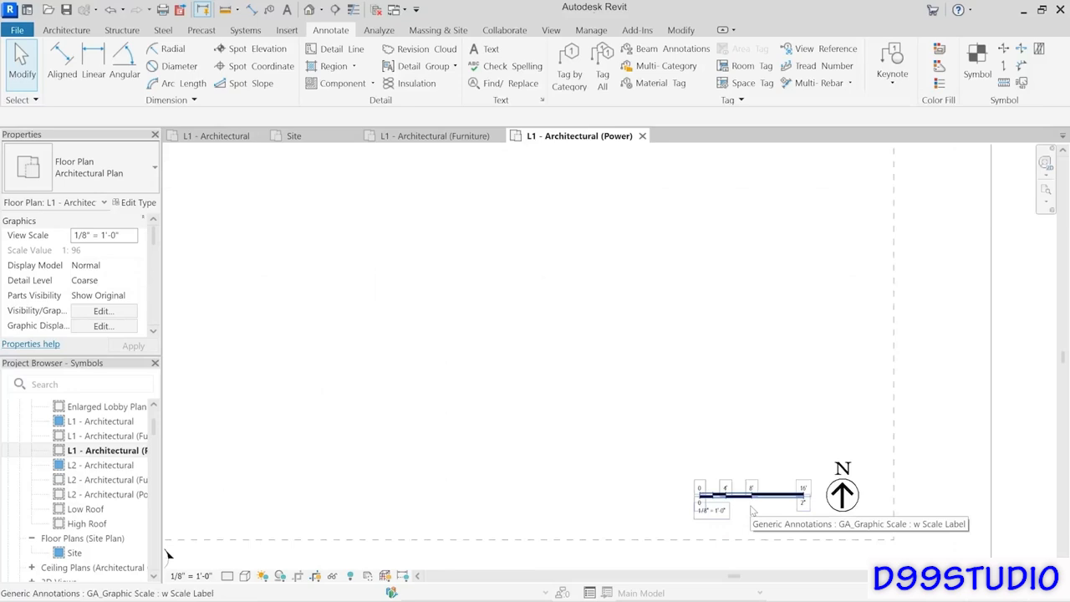
{"action": "left_click", "coordinate": [841, 495]}
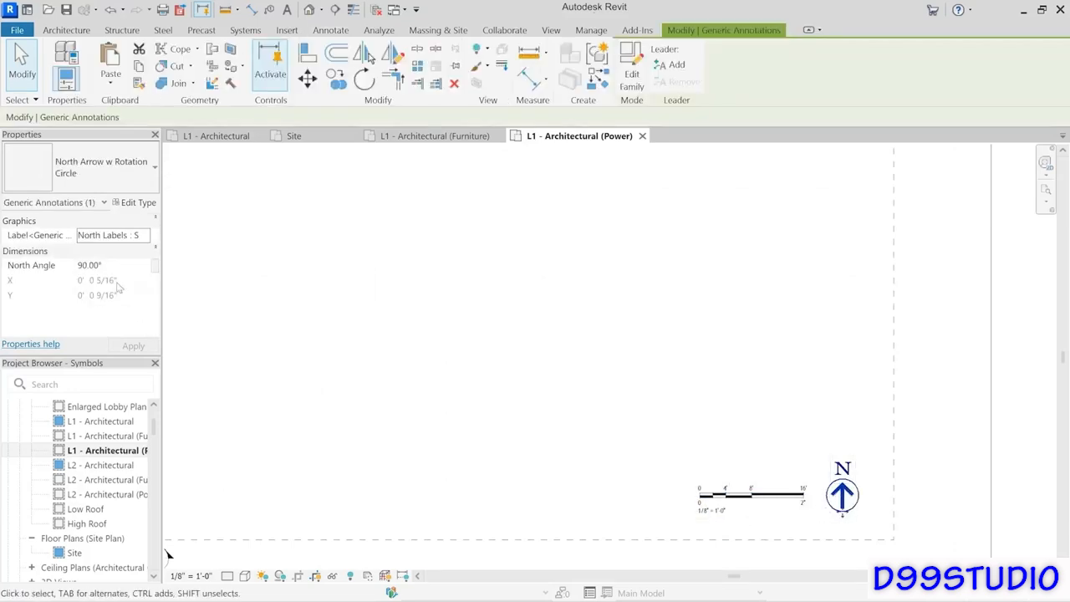
{"action": "left_click", "coordinate": [117, 266]}
{"action": "double_click", "coordinate": [117, 266]}
{"action": "type", "text": "59"}
{"action": "key", "text": "Return"}
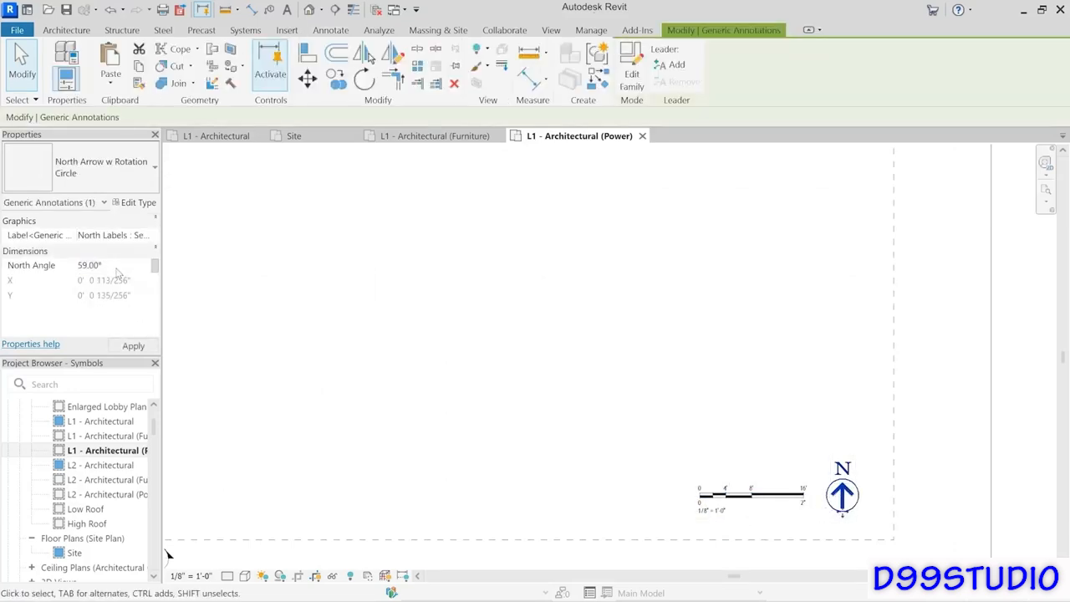
{"action": "left_click", "coordinate": [535, 363]}
{"action": "scroll", "coordinate": [545, 382], "scroll_direction": "down", "scroll_amount": 5}
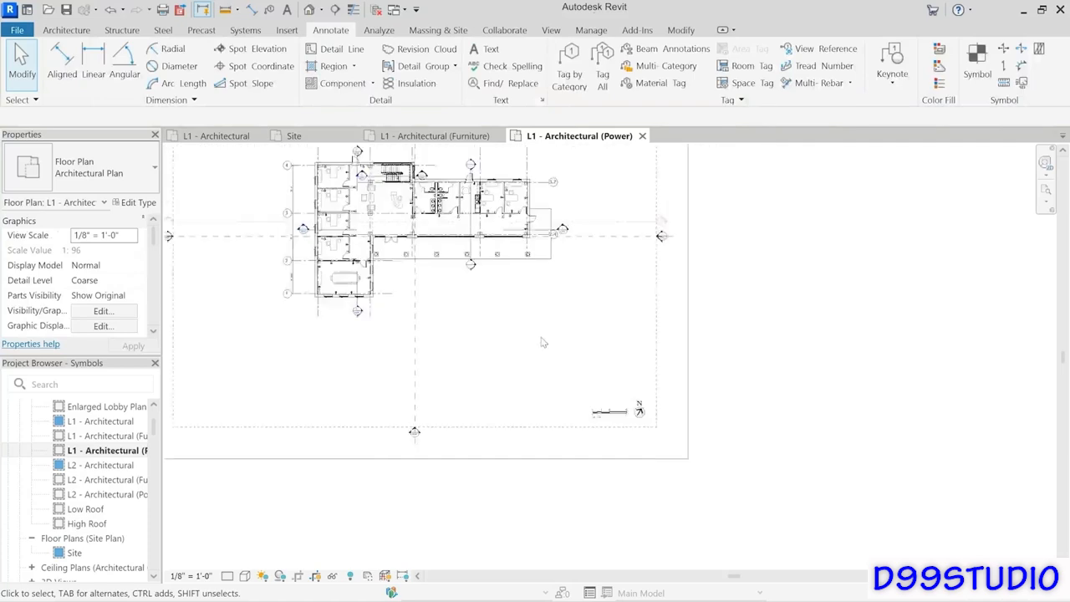
{"action": "middle_click_drag", "start_coordinate": [601, 411], "coordinate": [635, 449]}
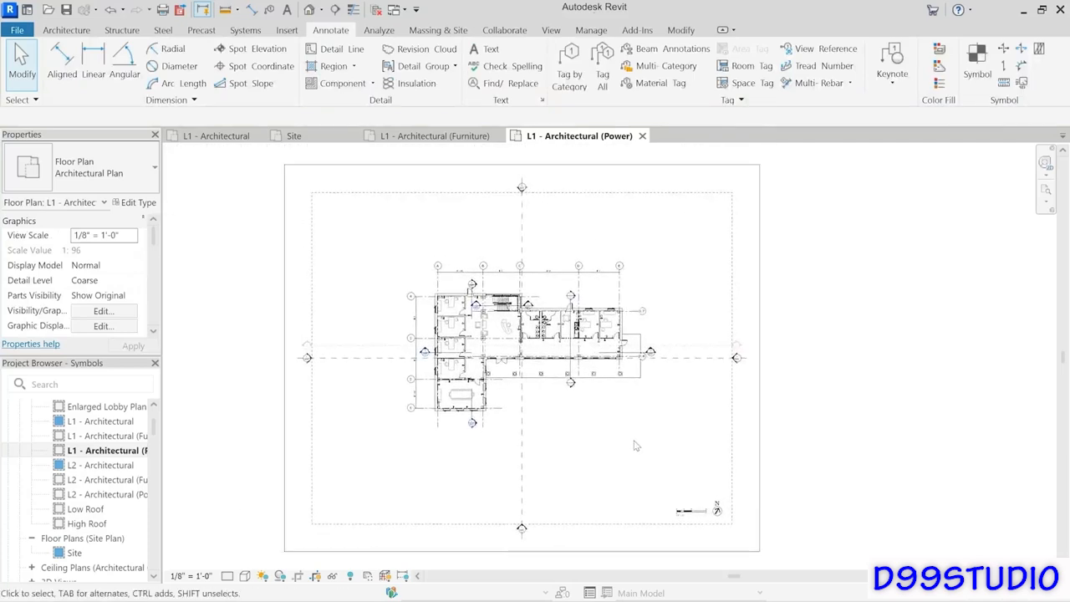